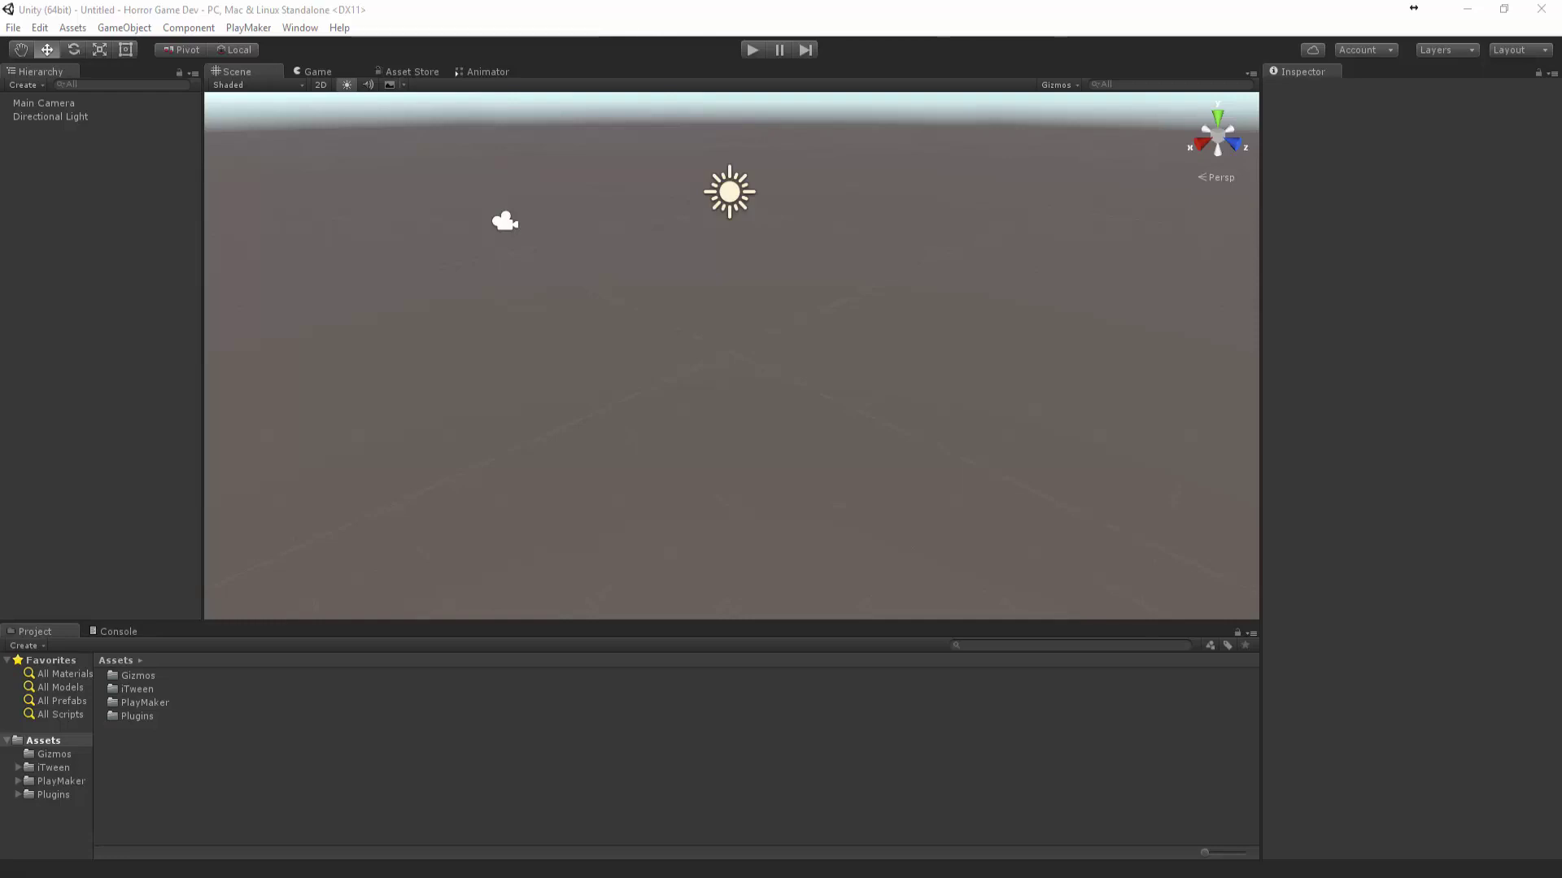
middle_drag(604, 448, 633, 435)
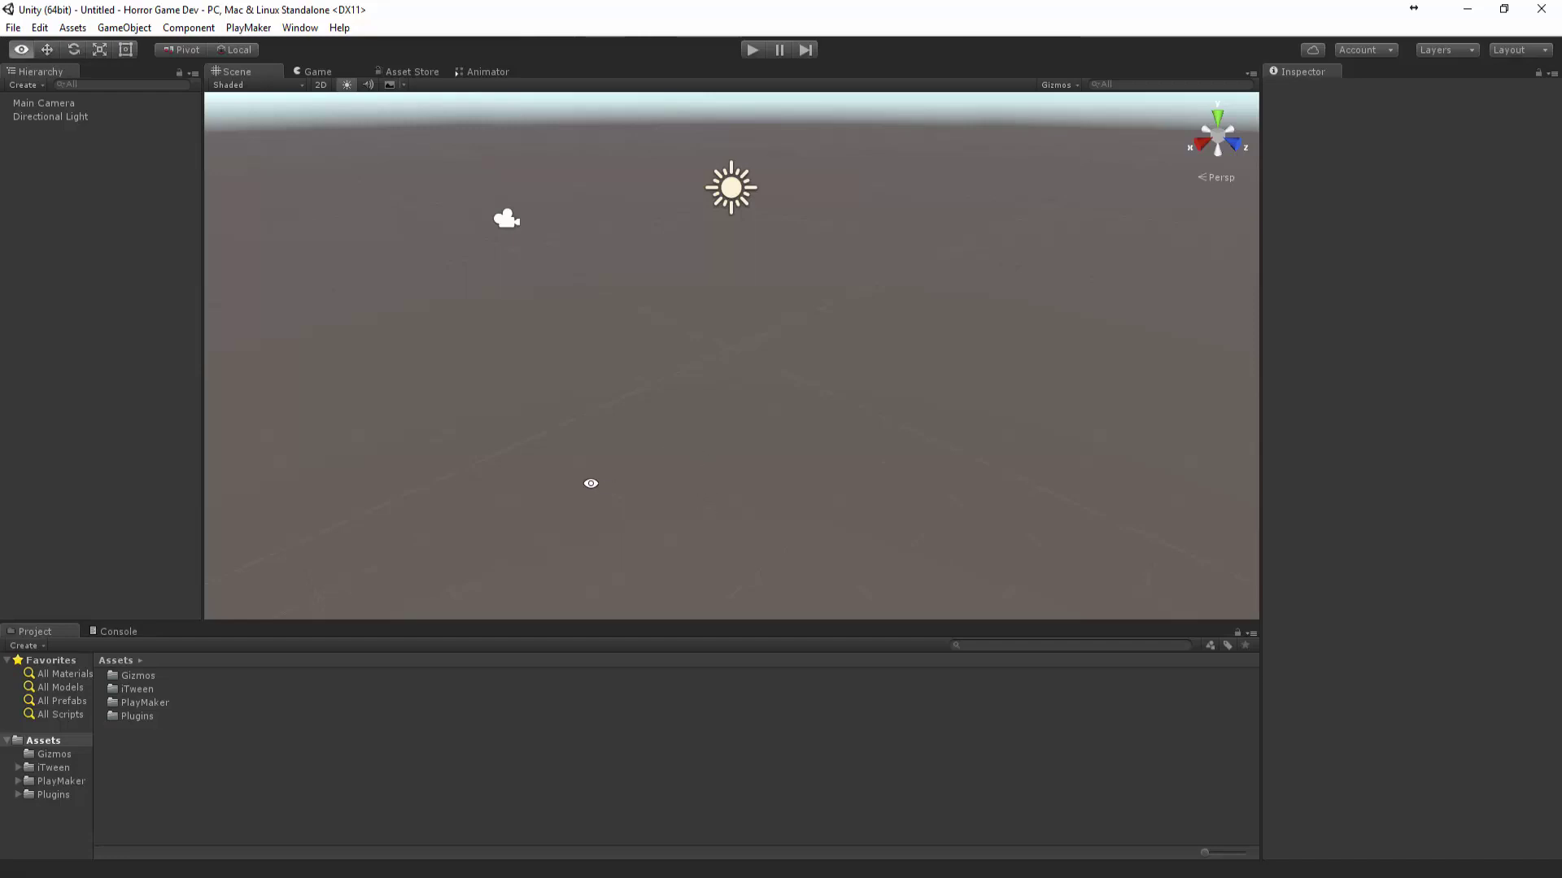
alt+drag(589, 485, 447, 275)
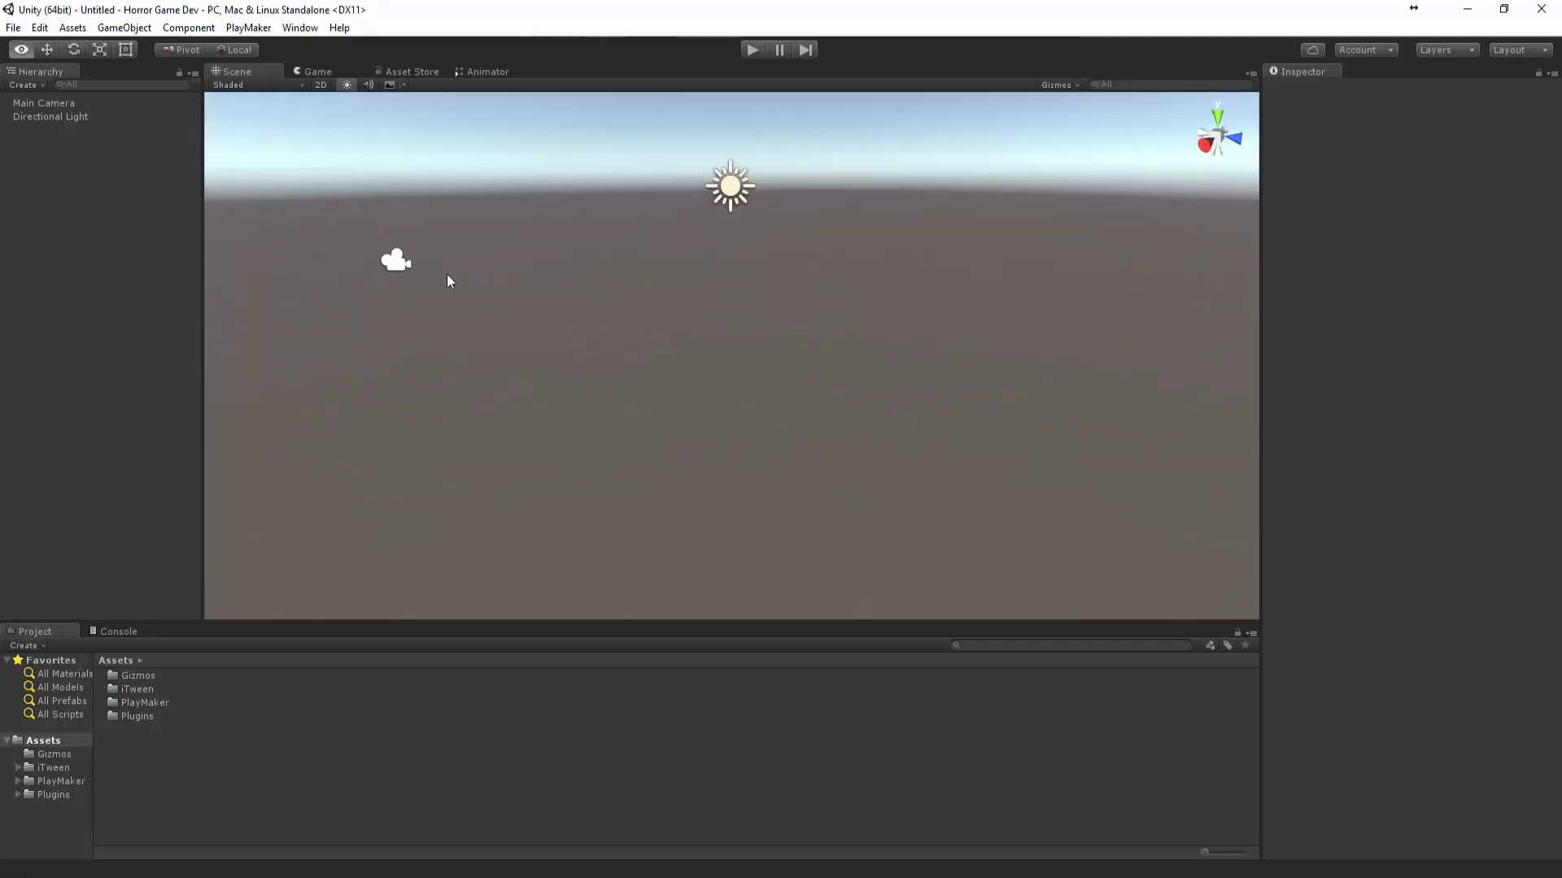
click(248, 28)
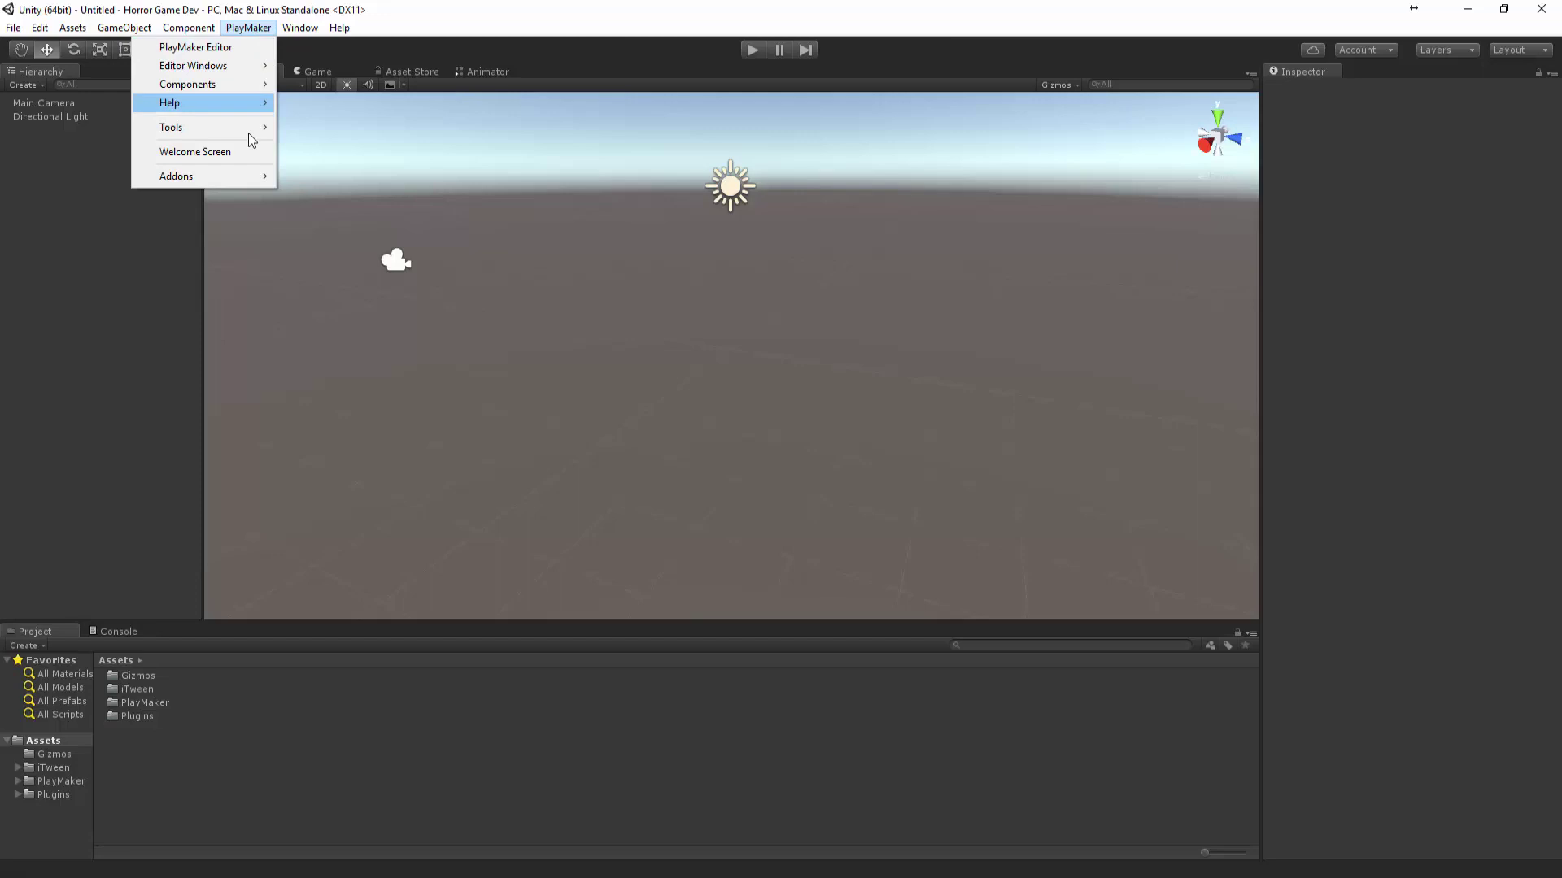
click(675, 535)
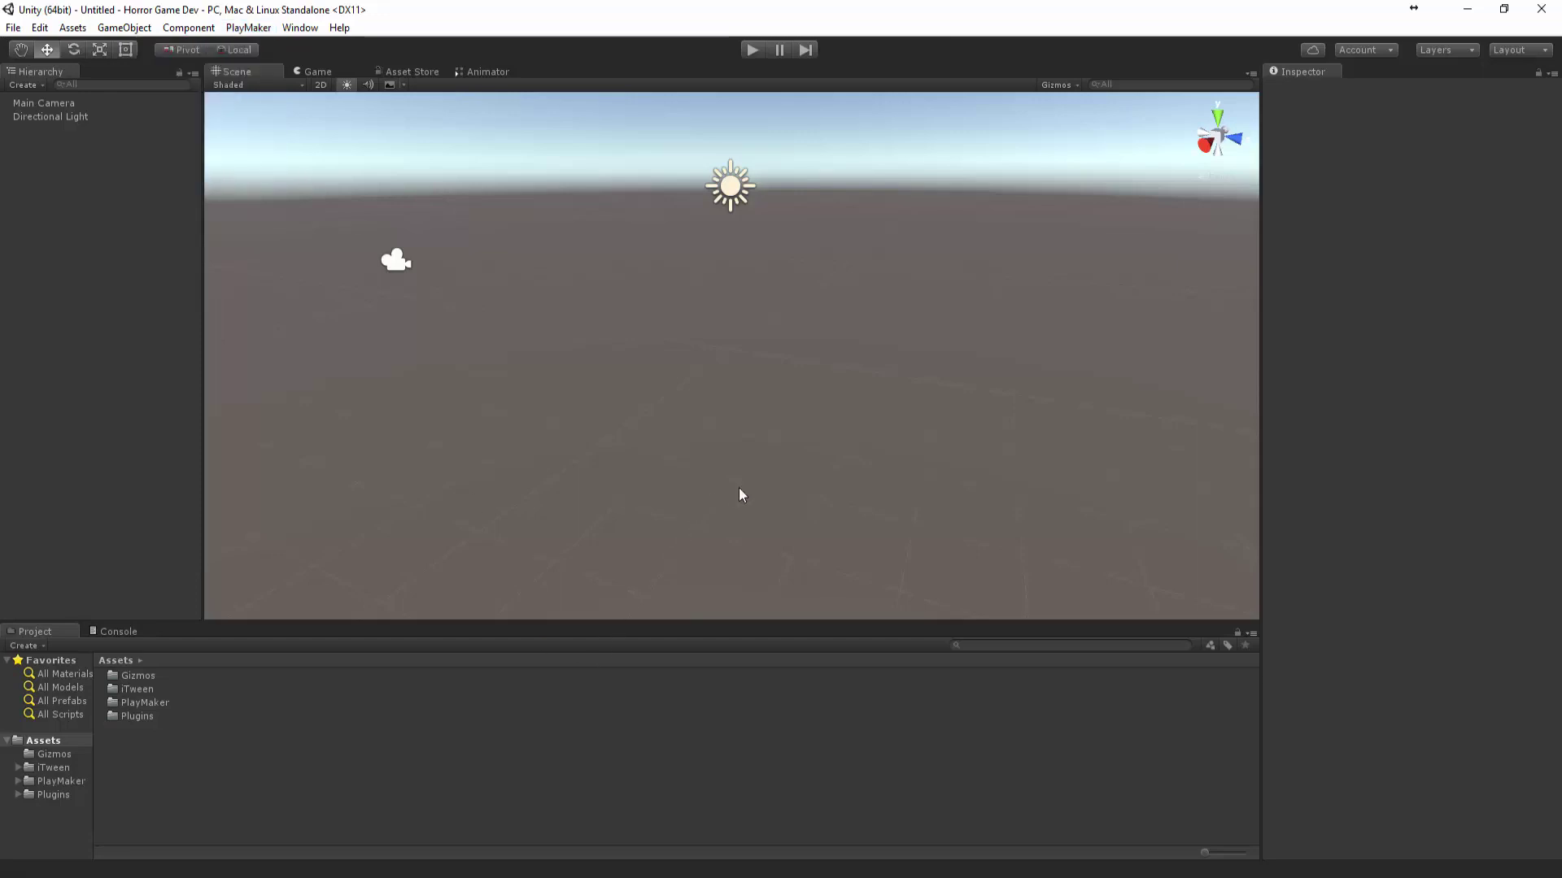
alt+drag(739, 491, 962, 467)
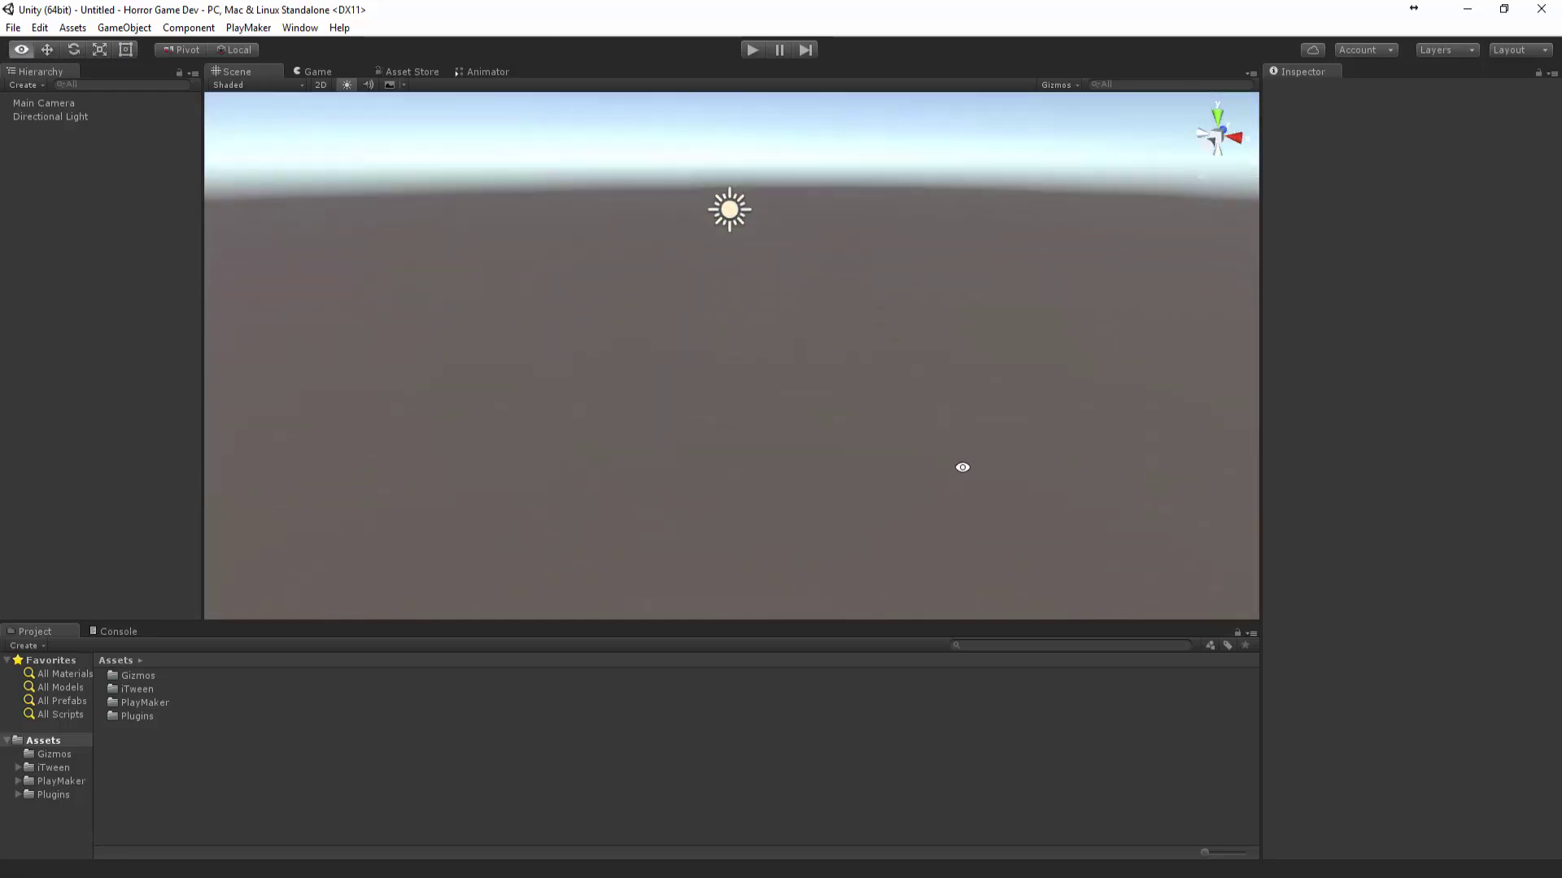
alt+drag(627, 485, 694, 467)
- Create a 3D plane in the scene and scale it up uniformly to serve as a large ground surface
right_click(87, 481)
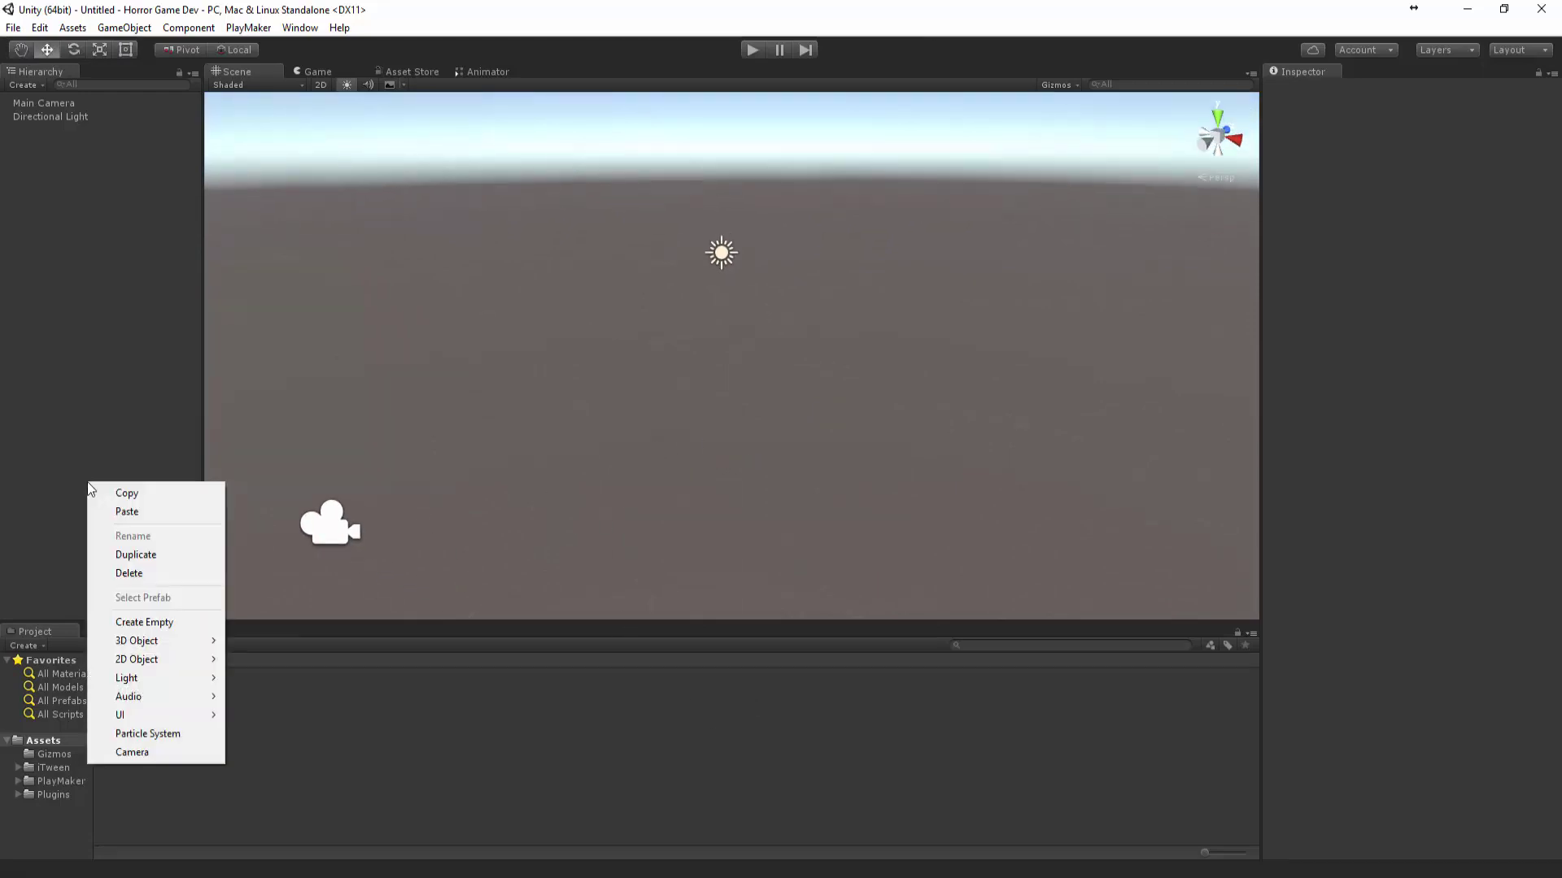
mouse_move(204, 641)
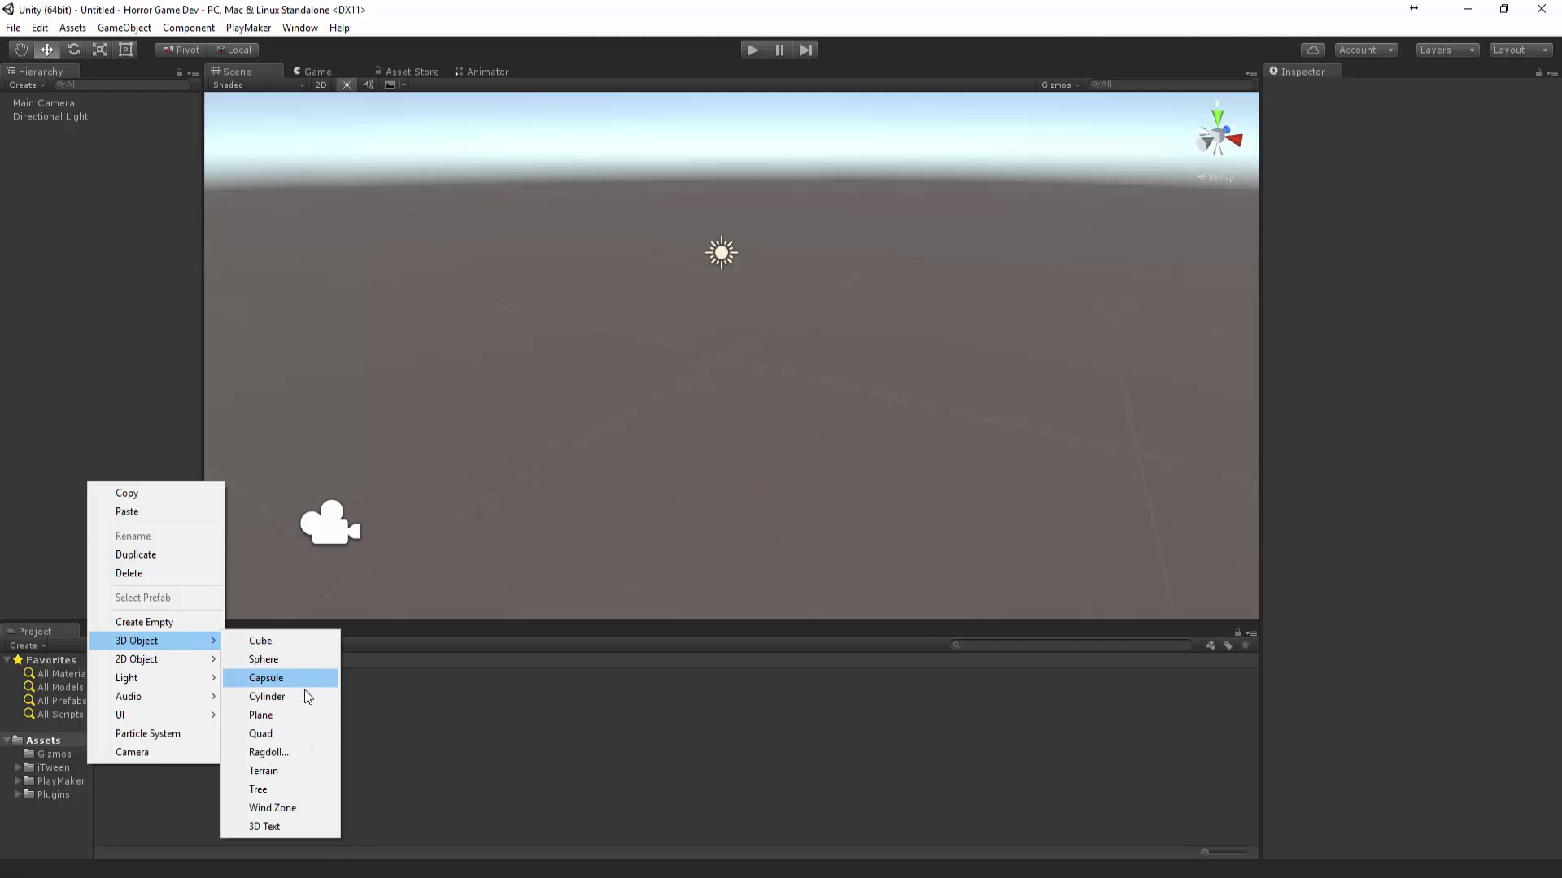
click(300, 715)
key(r)
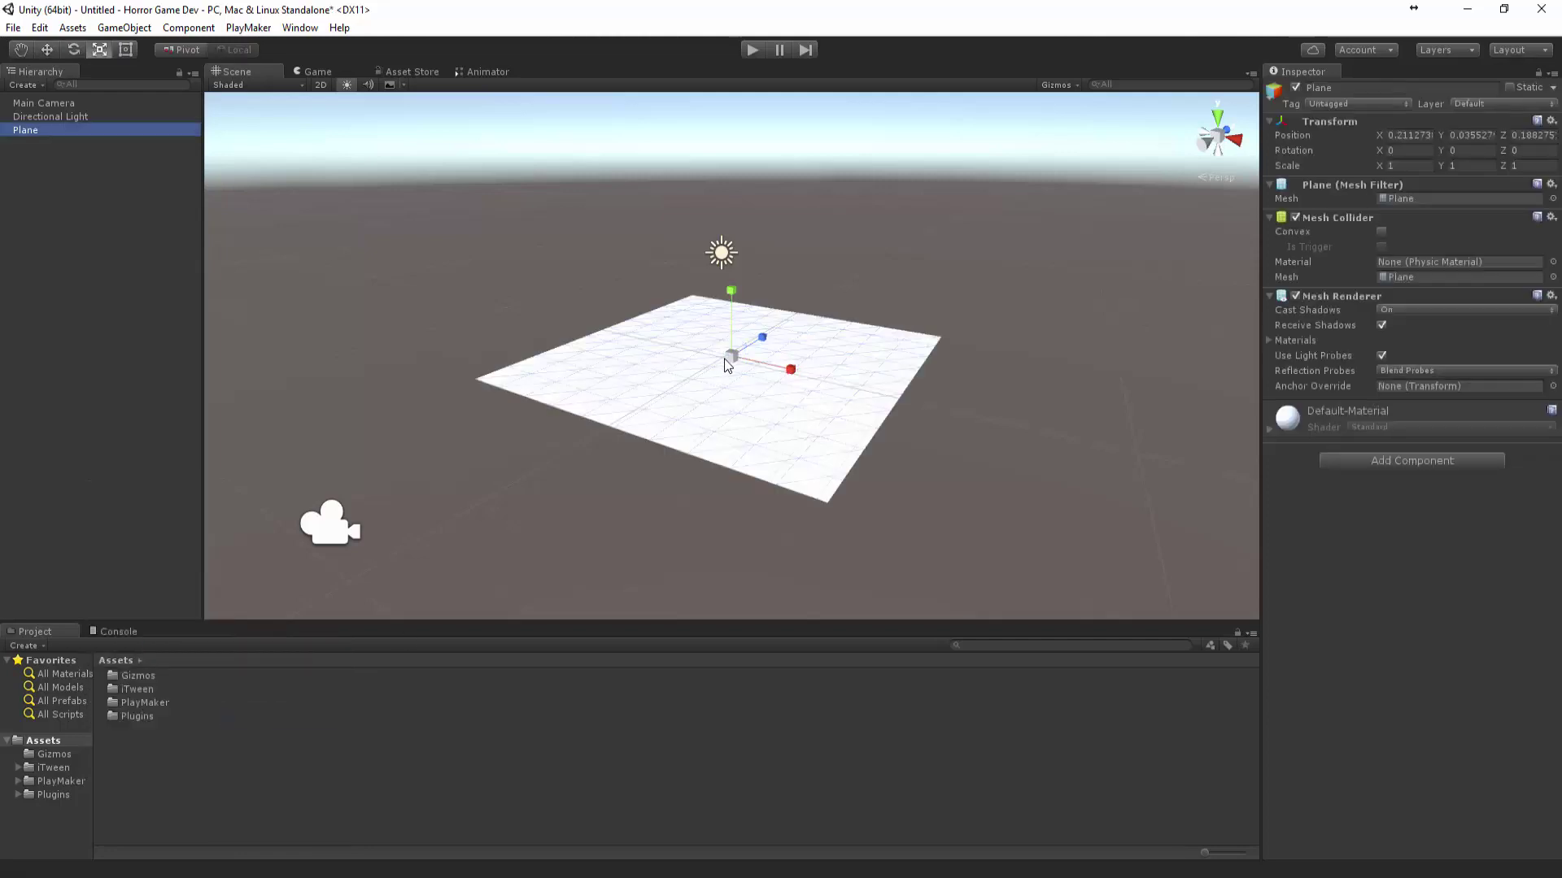
drag(726, 358, 849, 340)
click(949, 213)
alt+drag(943, 244, 154, 213)
- Create a 3D capsule and raise it to a Y position of about 1.1 so it stands on the plane
right_click(95, 205)
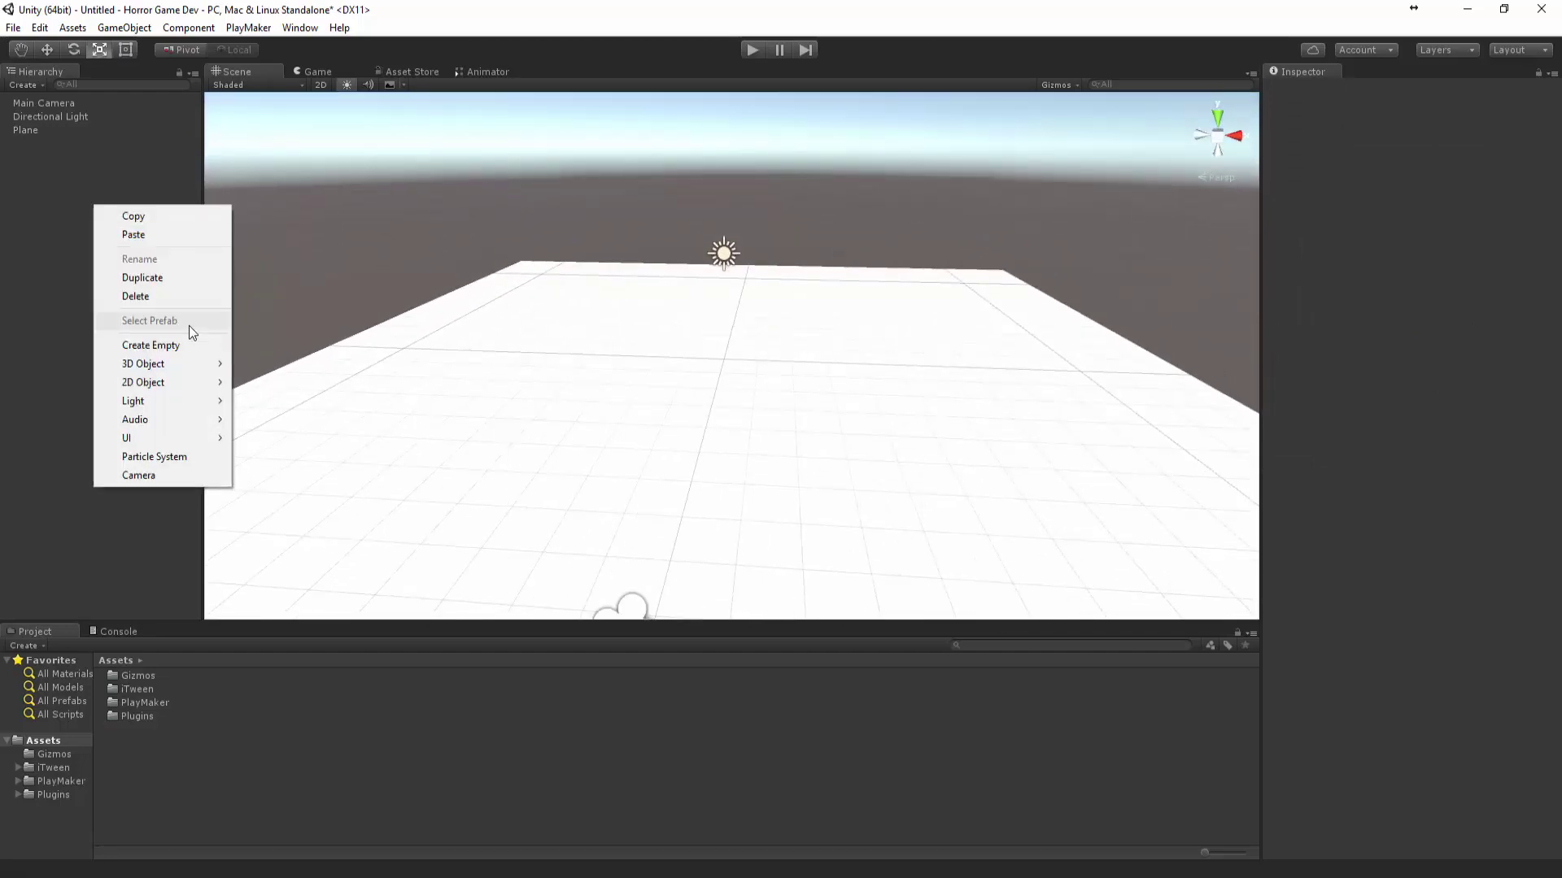
mouse_move(187, 364)
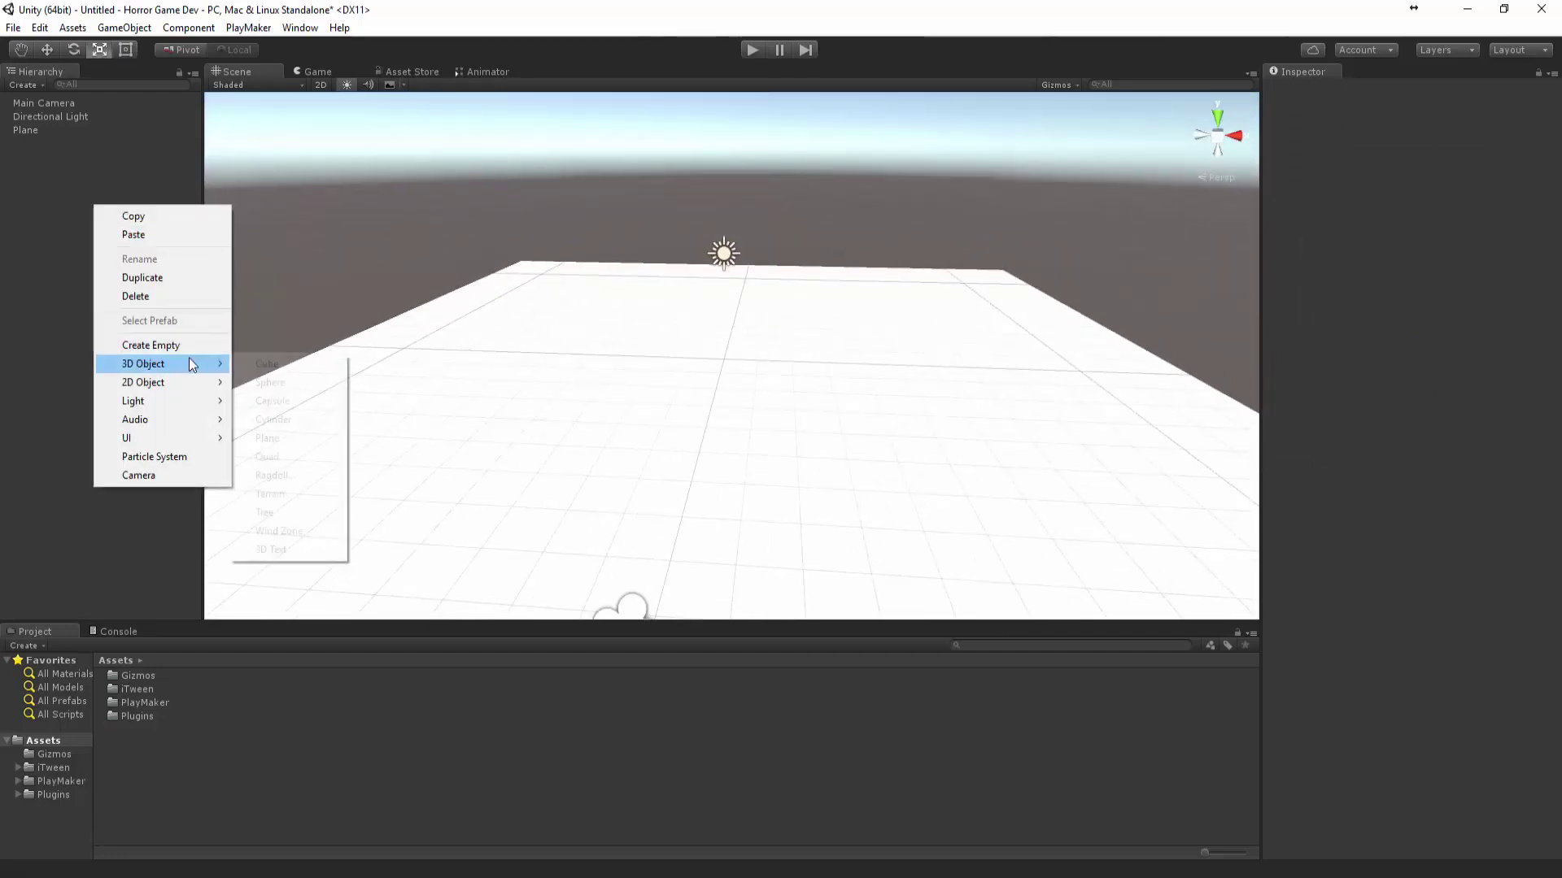
click(295, 397)
key(w)
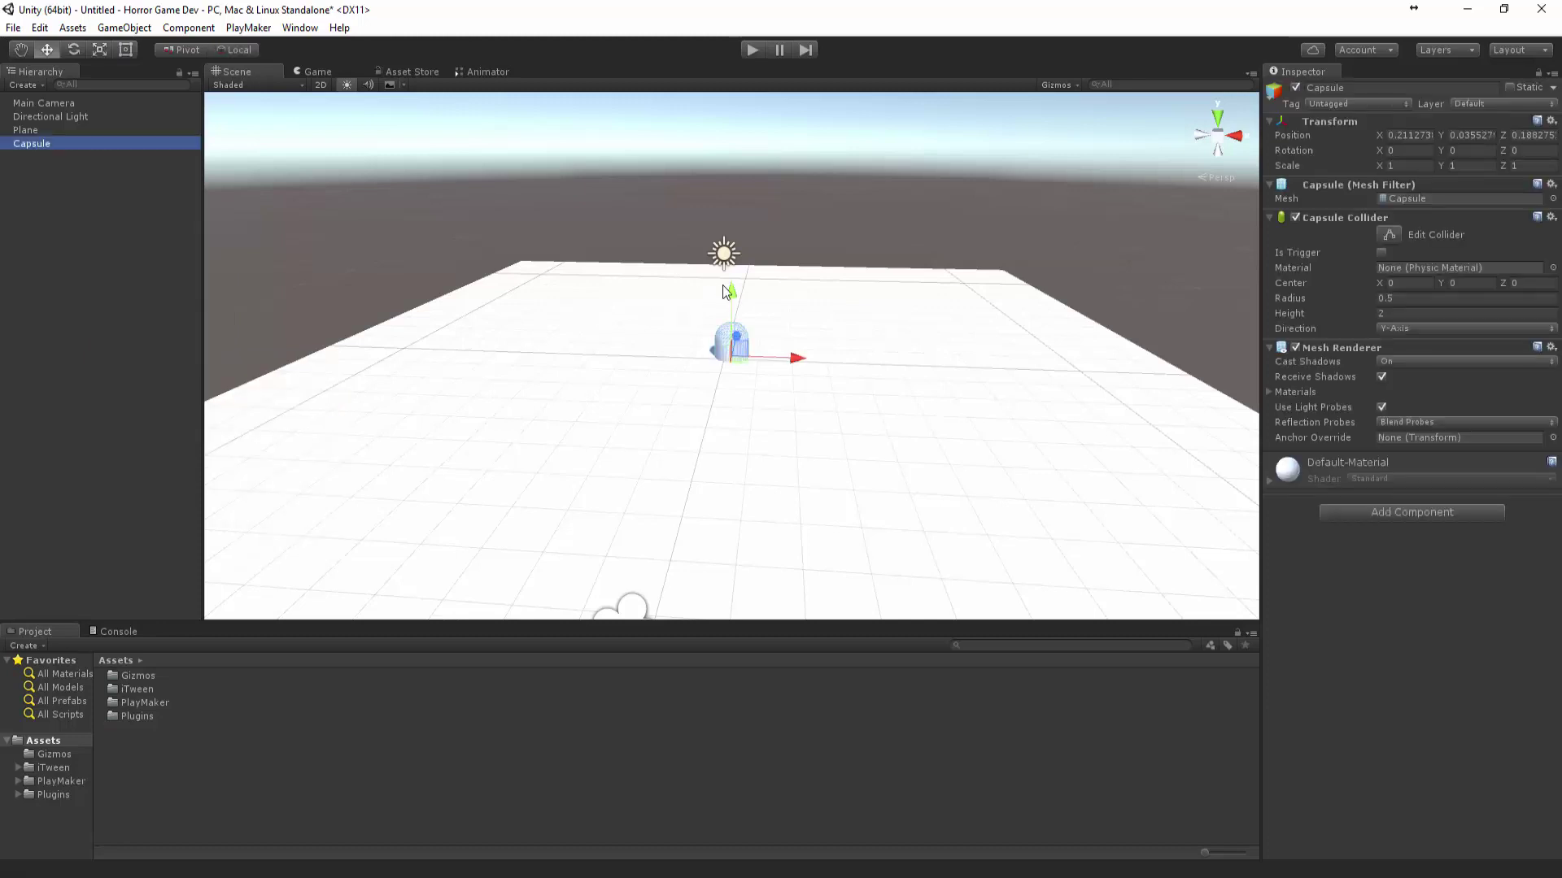
drag(726, 289, 623, 345)
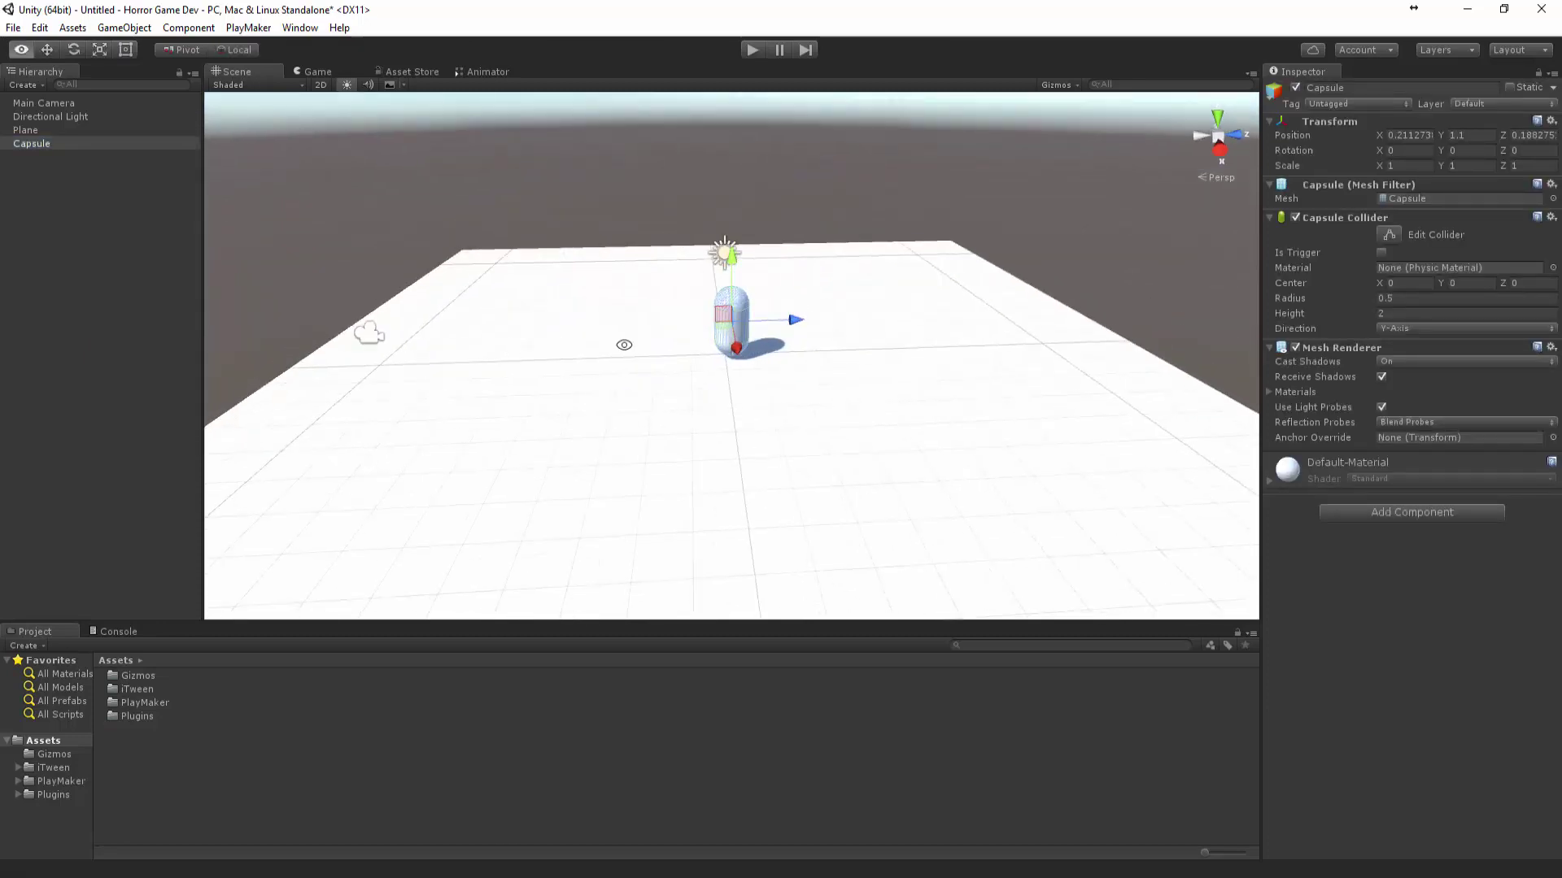
drag(793, 320, 823, 301)
key(ctrl+z)
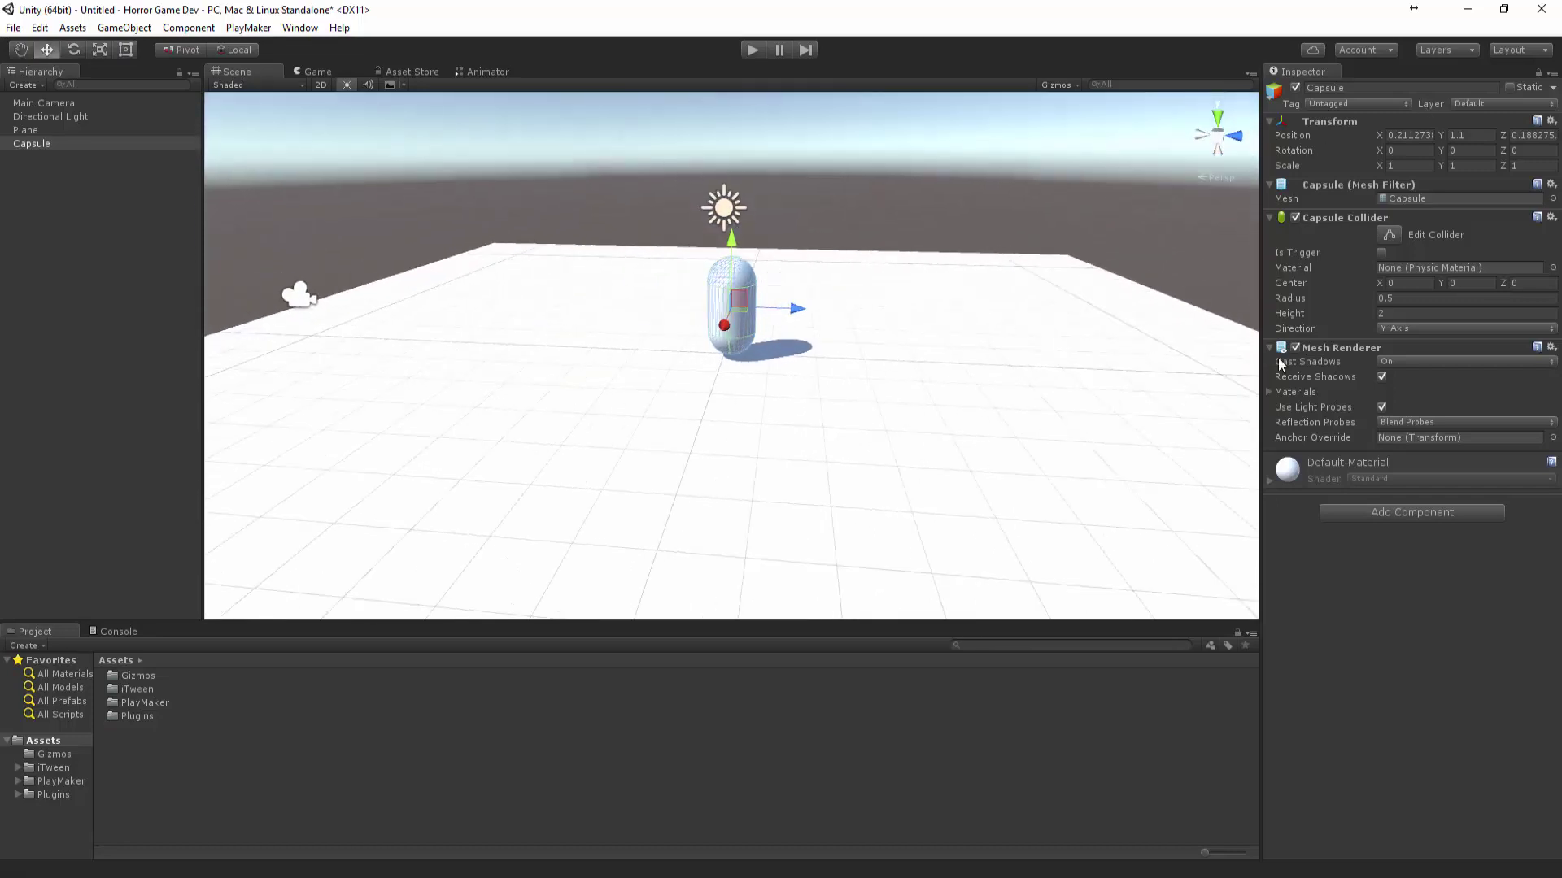
- Rename the capsule to Player and add a Character Controller component to it
text(P)
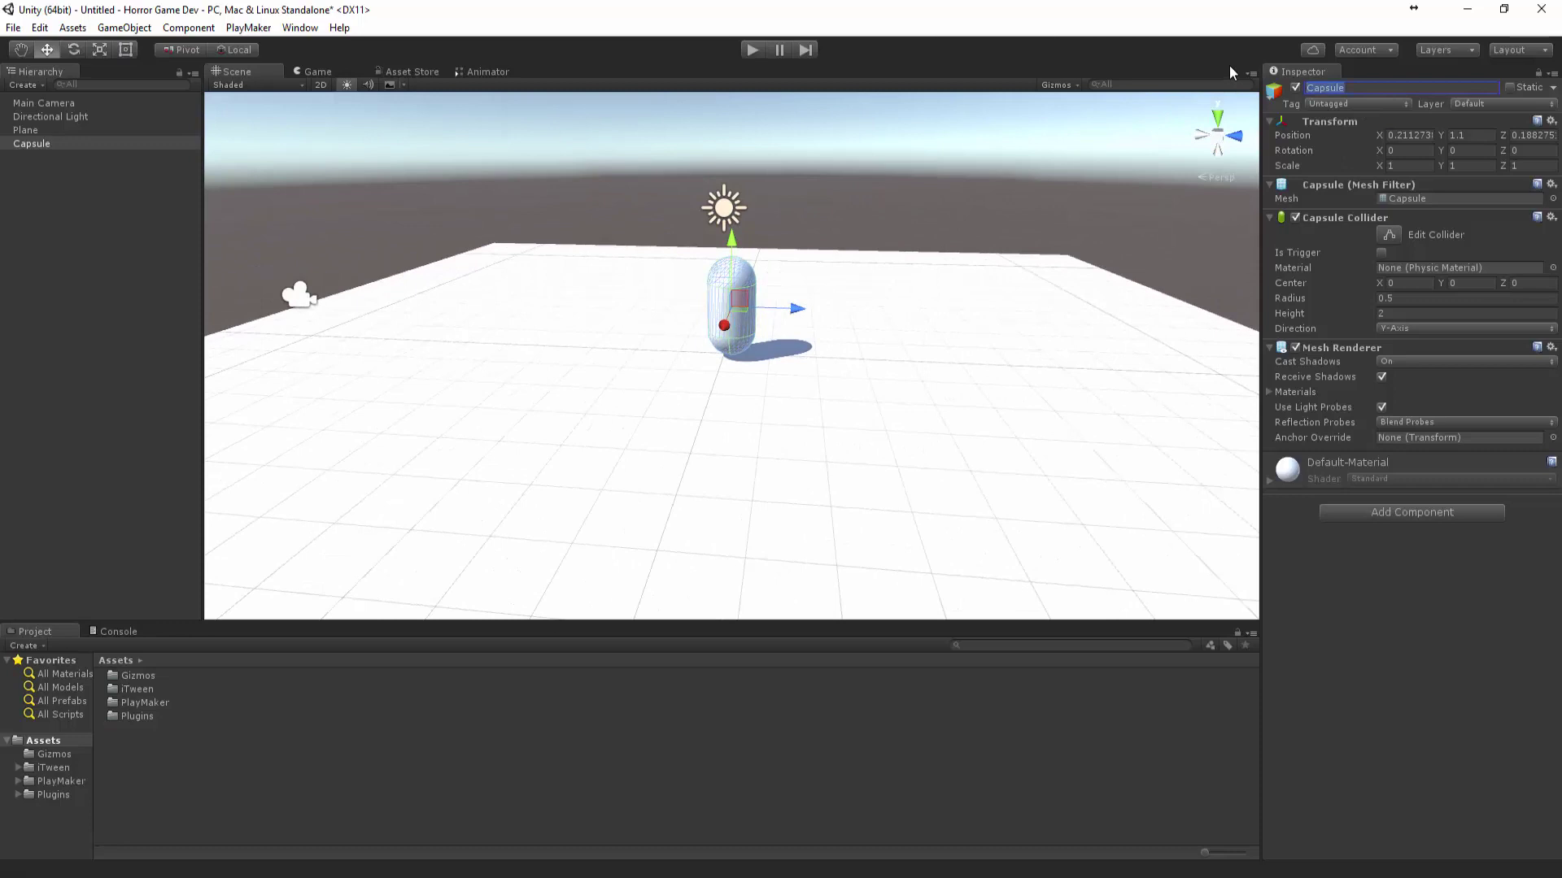
text(layer)
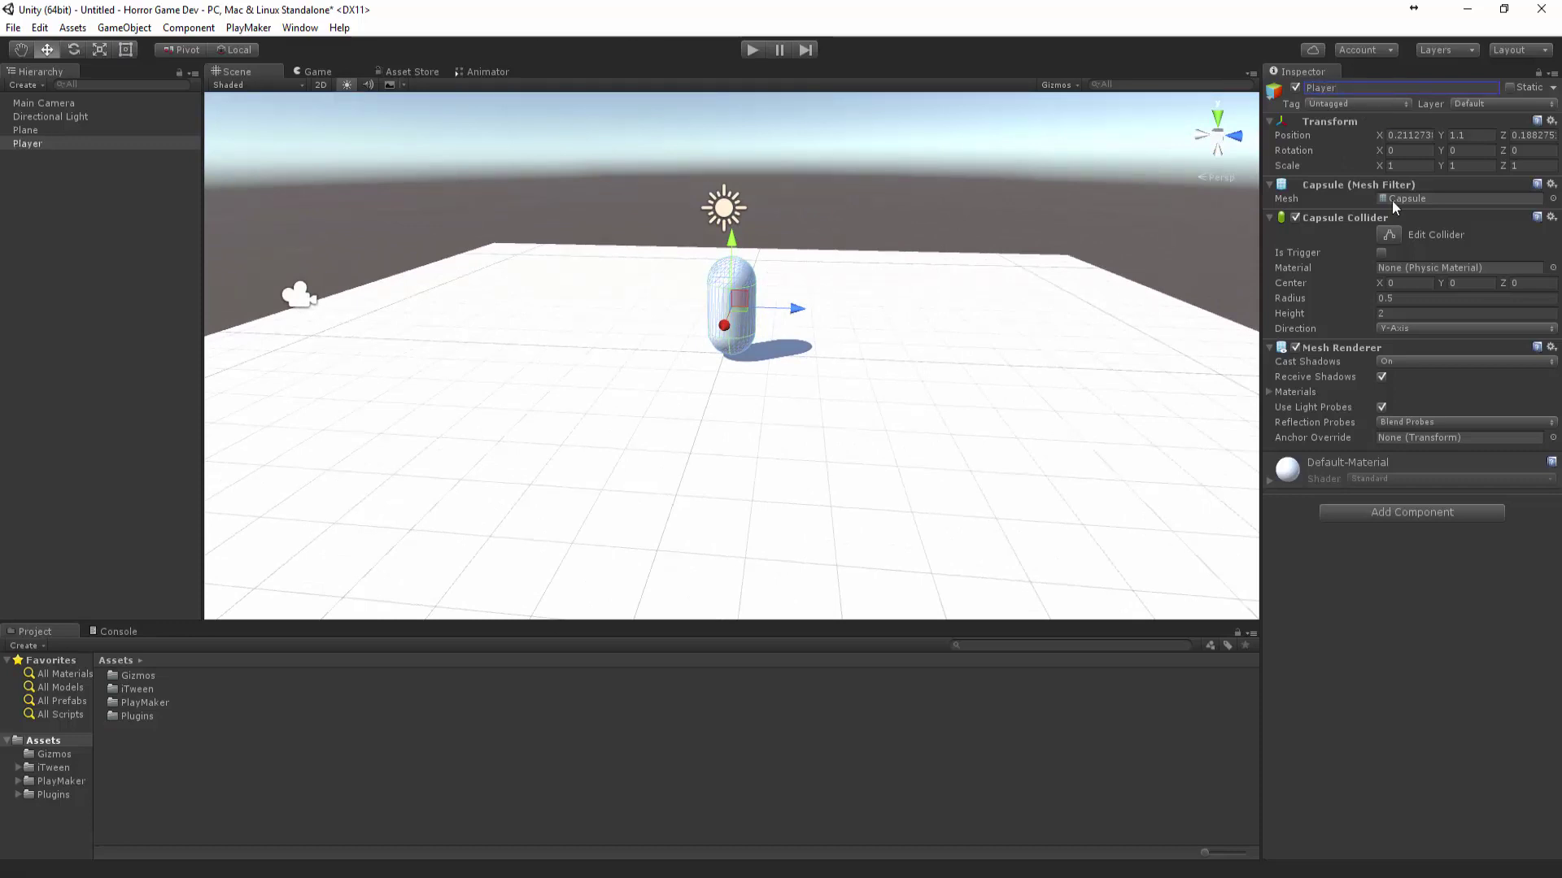
click(1378, 510)
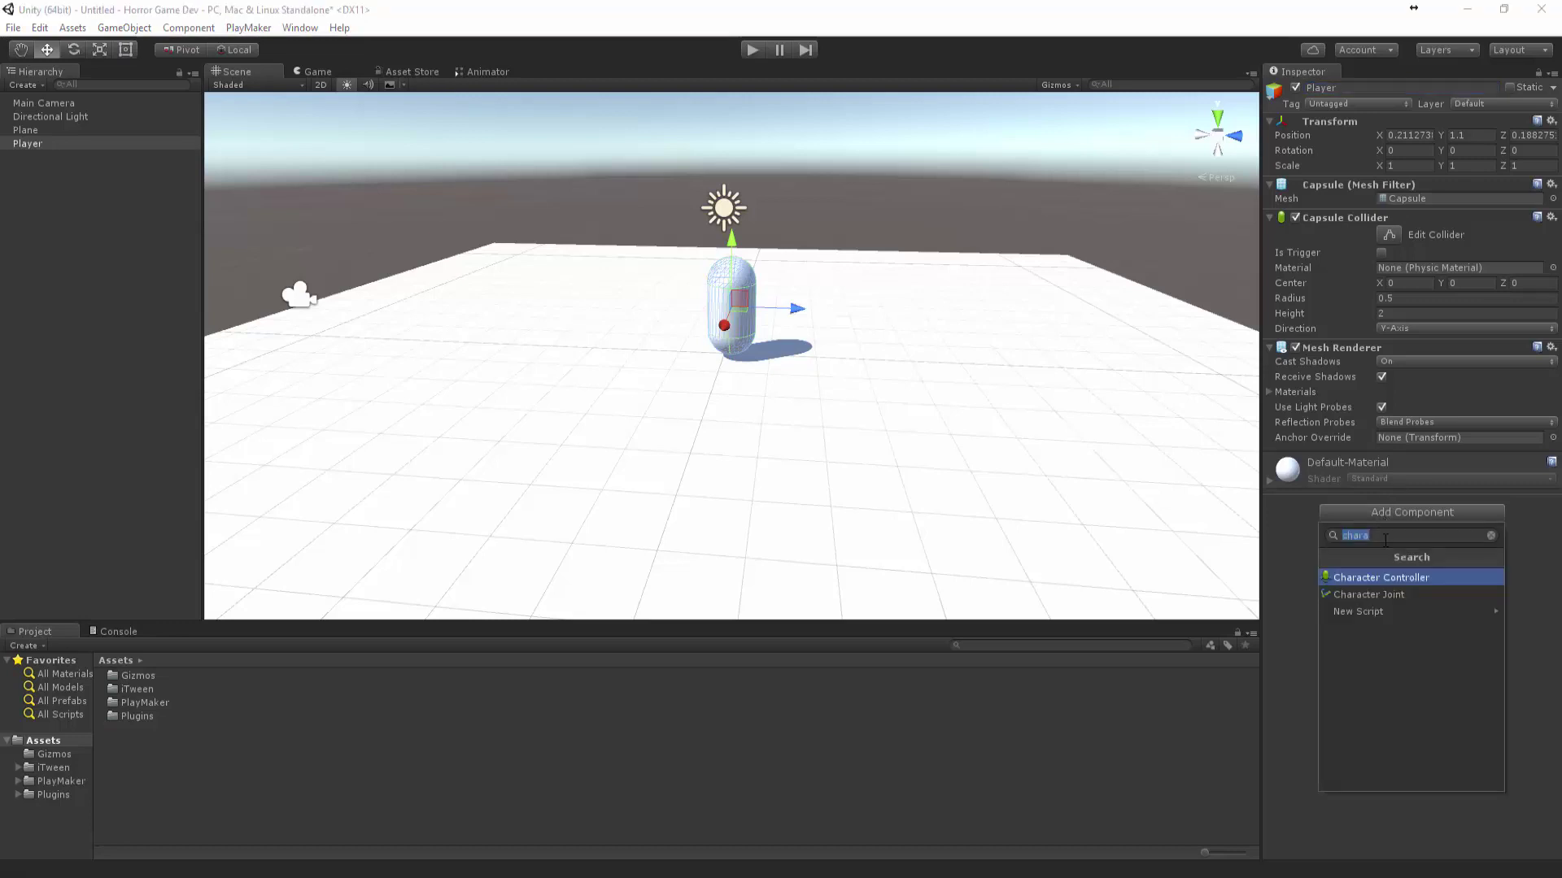
click(1378, 578)
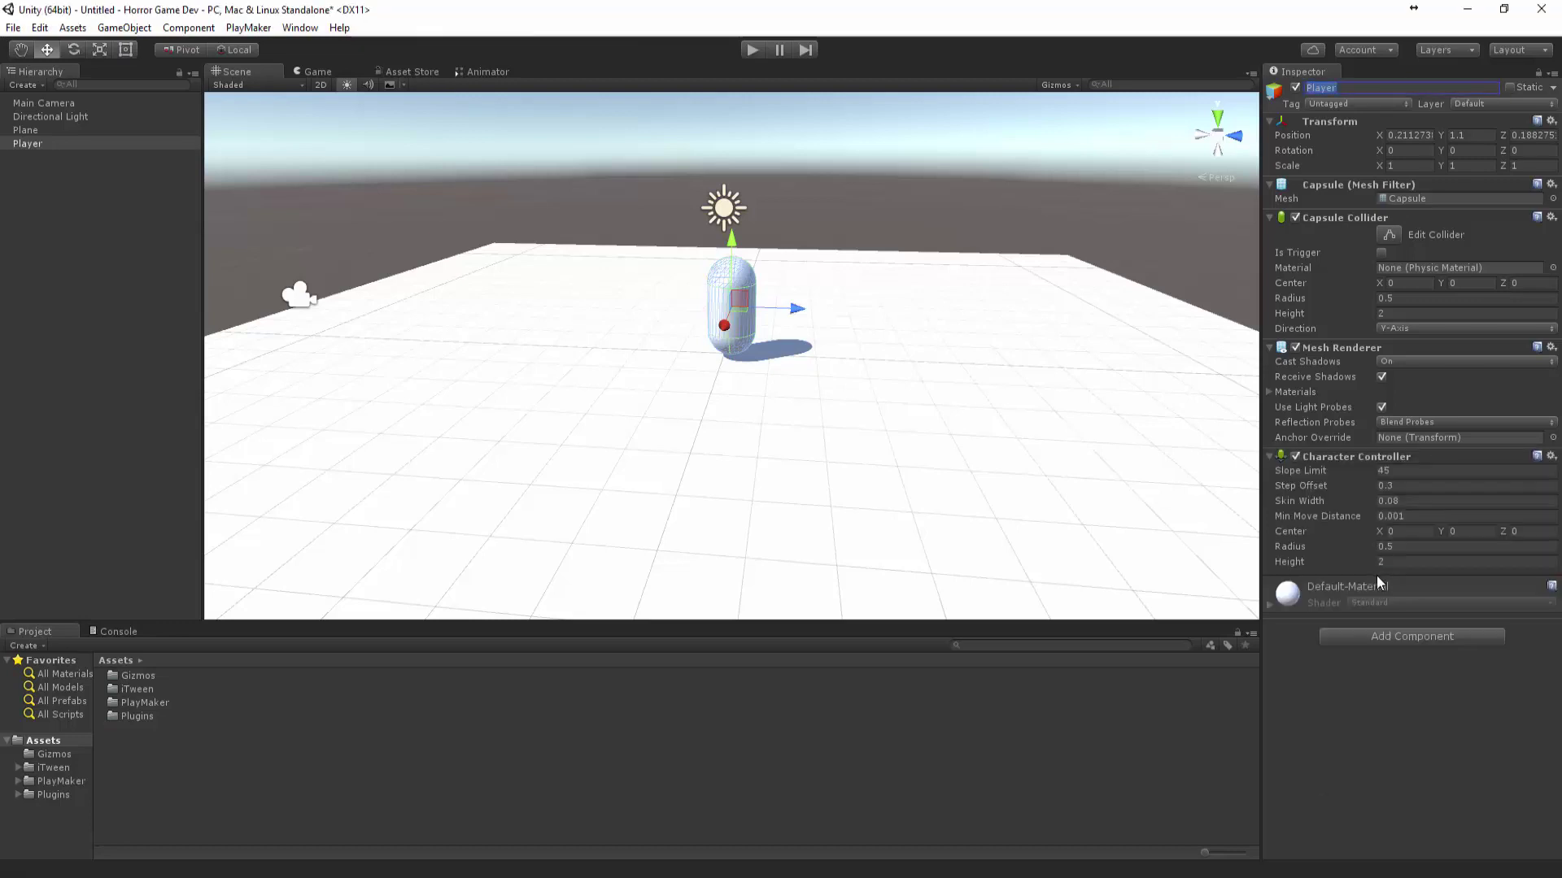
click(1397, 717)
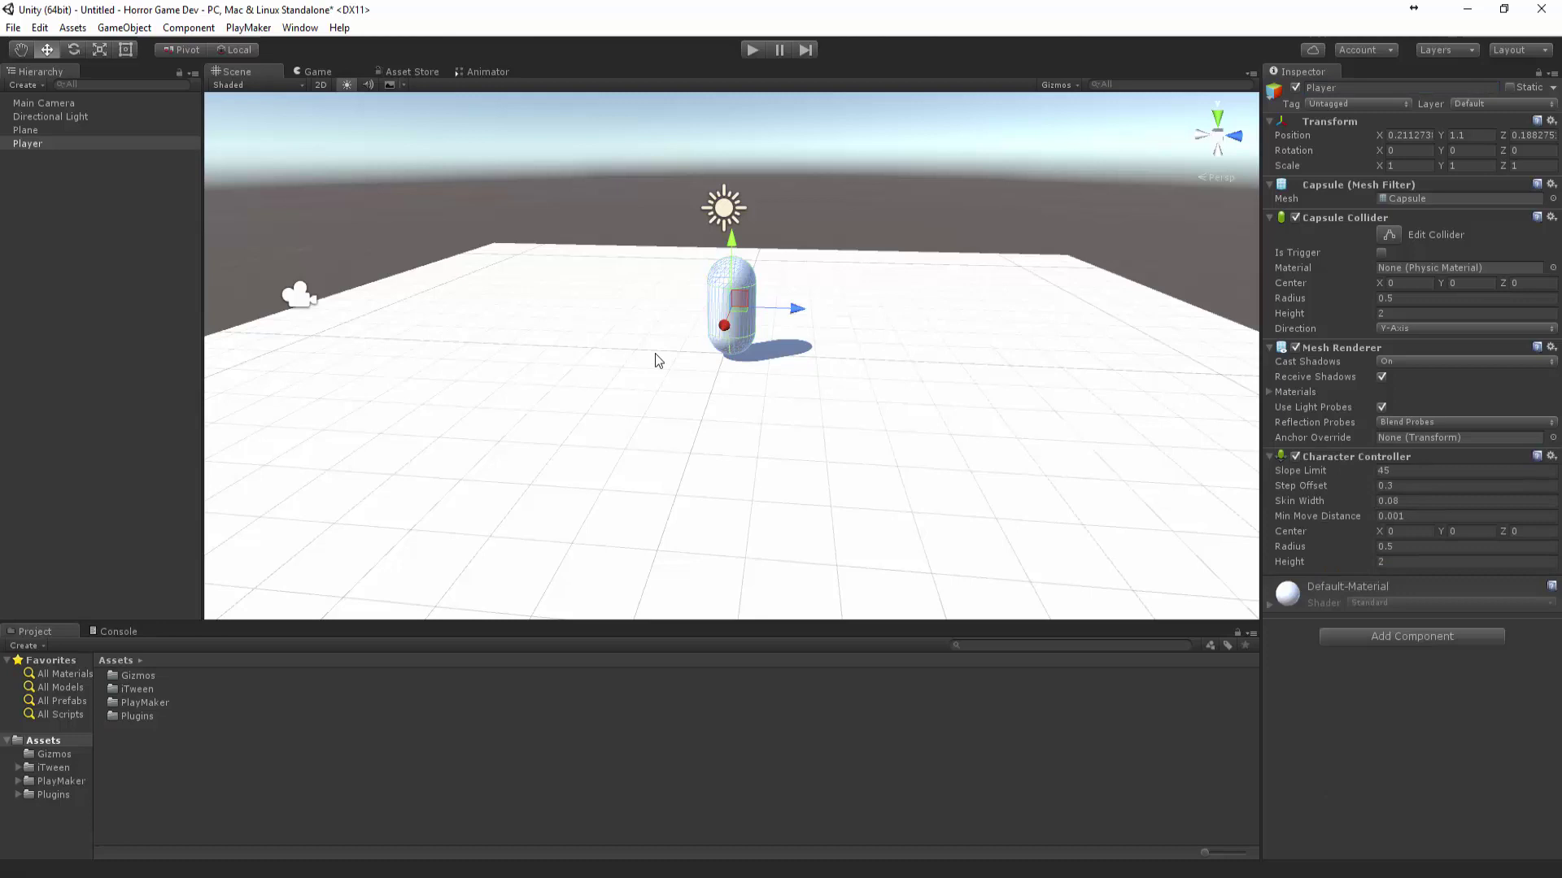
- Switch the Player's Capsule Collider and Character Controller off and back on
alt+drag(655, 353, 870, 433)
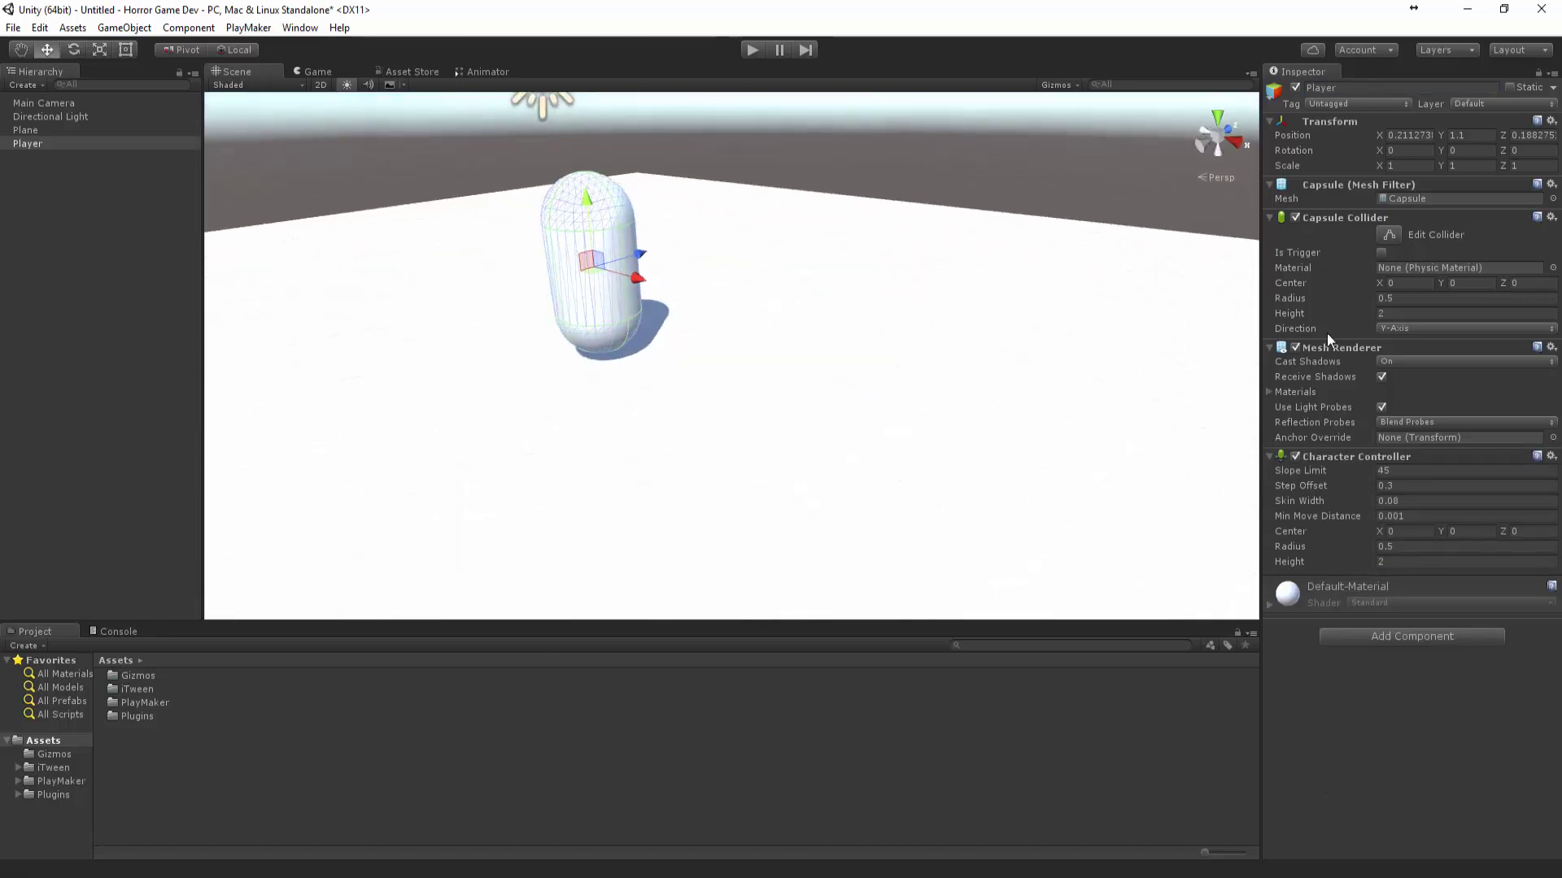
click(1295, 218)
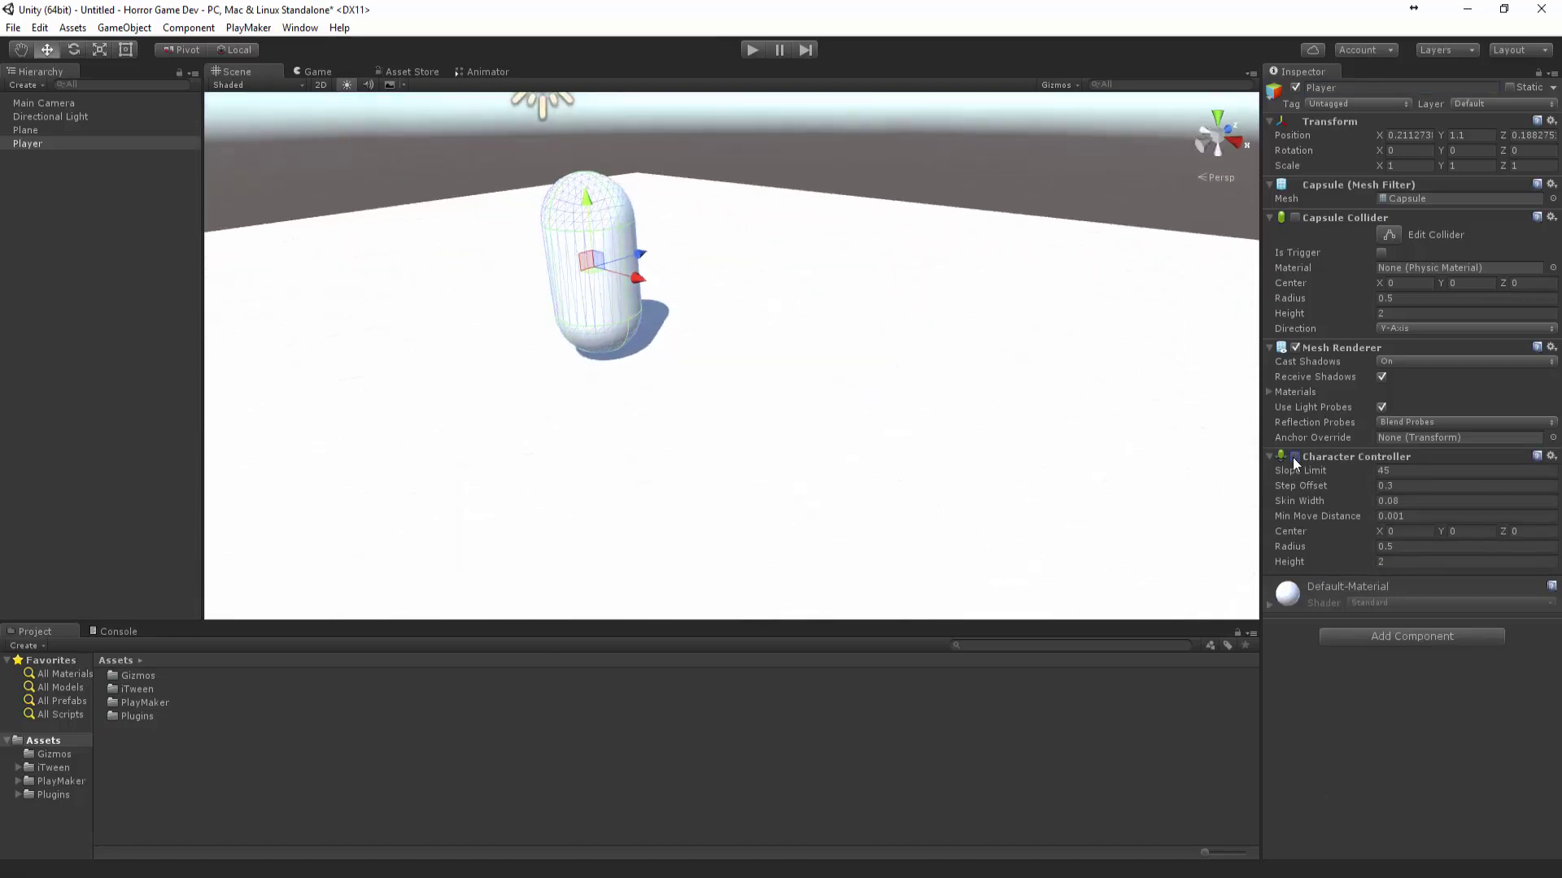
click(1295, 218)
- Move the Main Camera over to the capsule and set its Y and Z position to 0
alt+drag(852, 445, 827, 529)
click(512, 377)
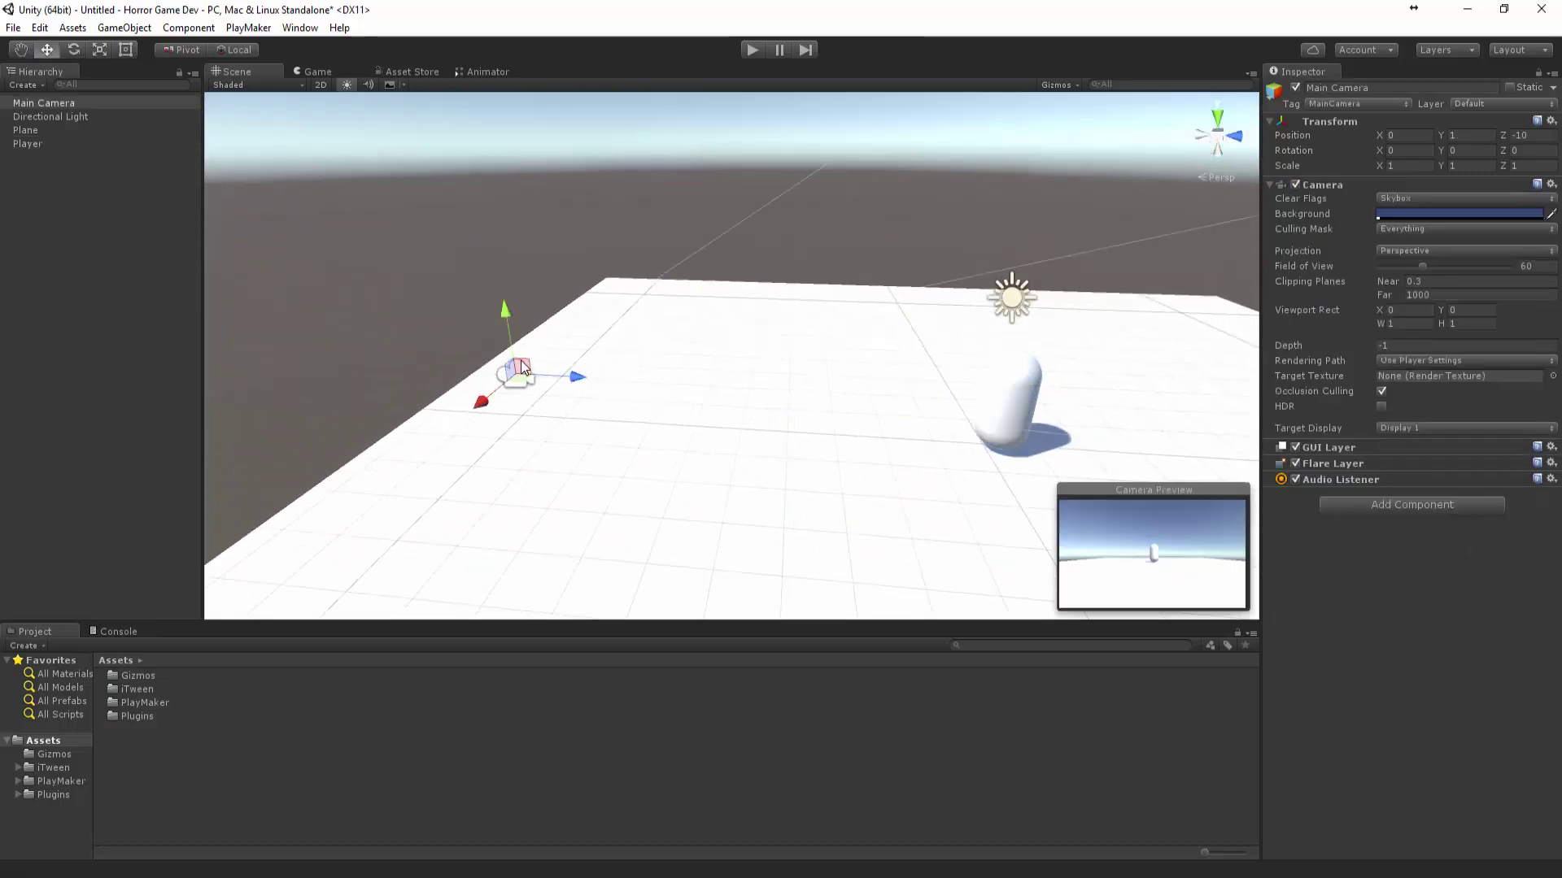
drag(524, 368, 1179, 329)
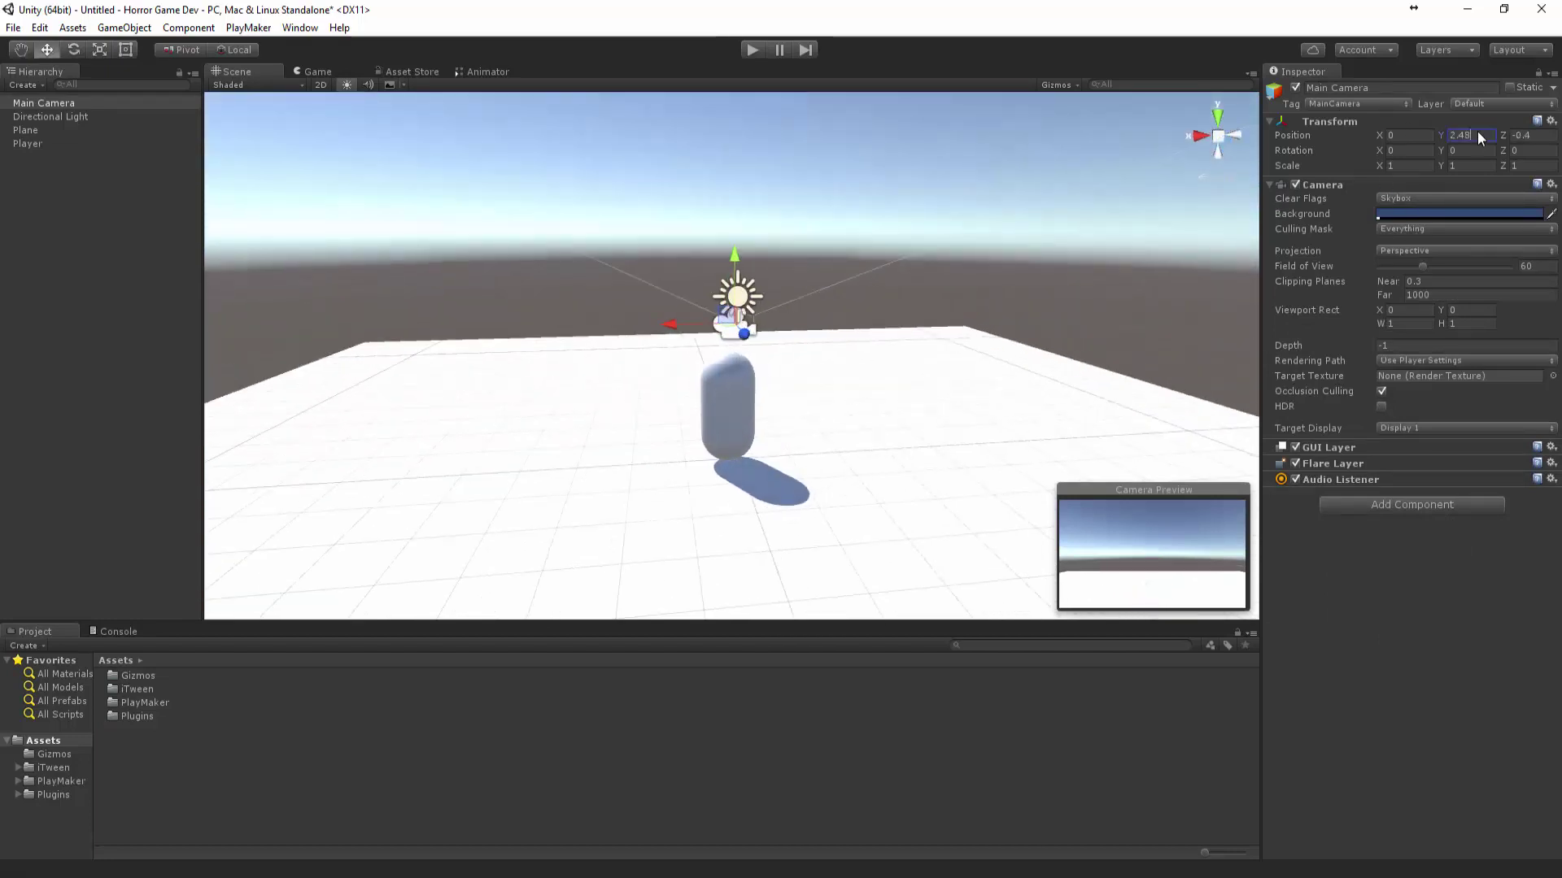
text(0)
key(Tab)
text(0)
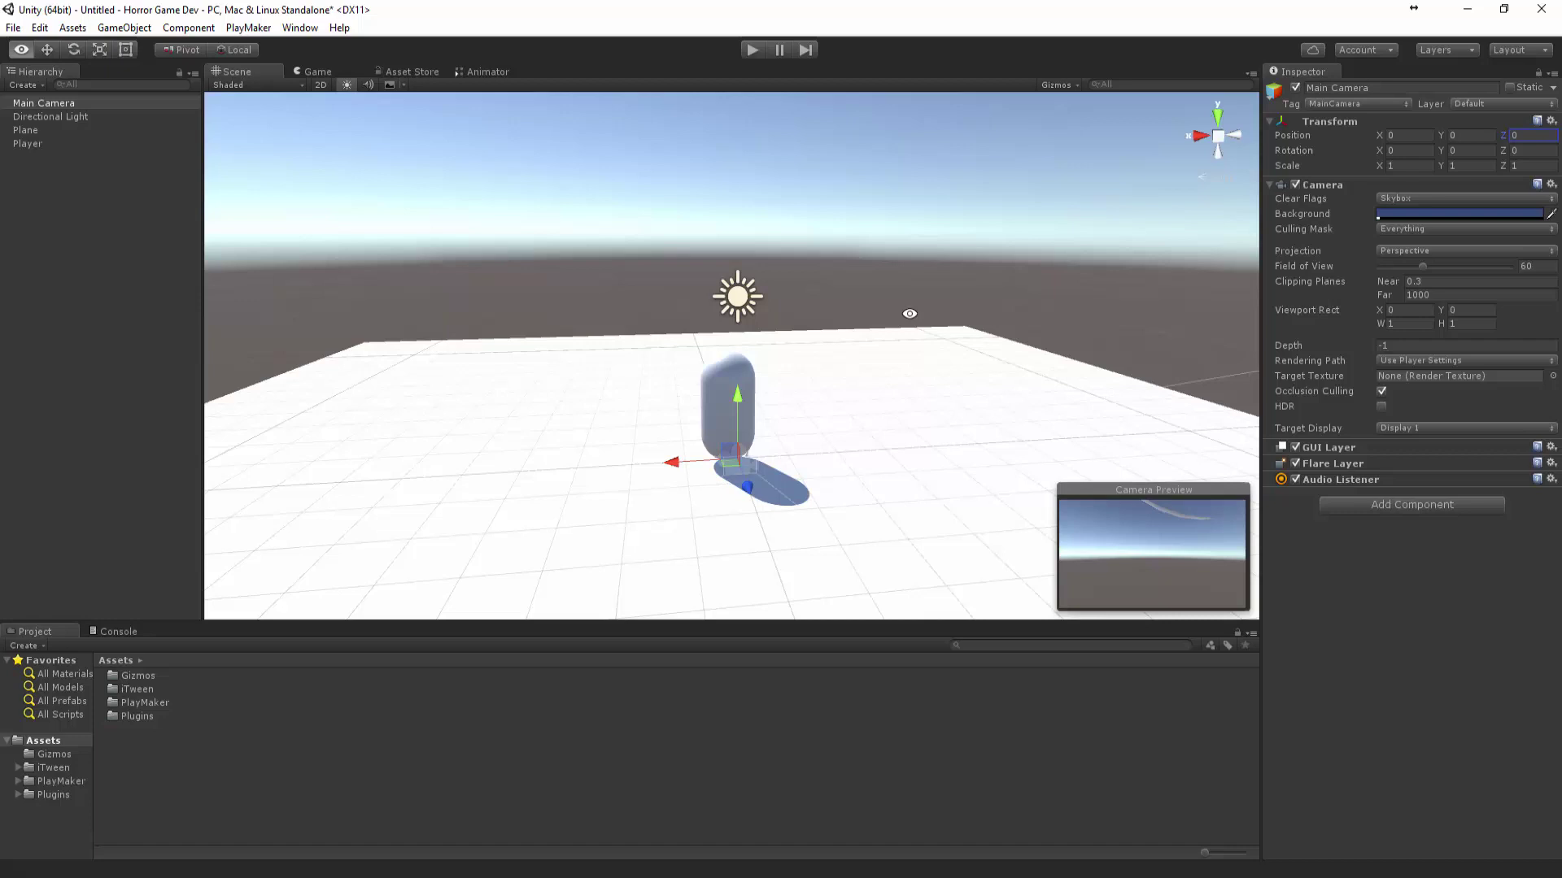
- Raise the Main Camera to a Y position of about 2.35, just above the Player capsule
alt+drag(910, 314, 850, 307)
drag(735, 392, 832, 404)
click(724, 407)
alt+drag(724, 407, 973, 446)
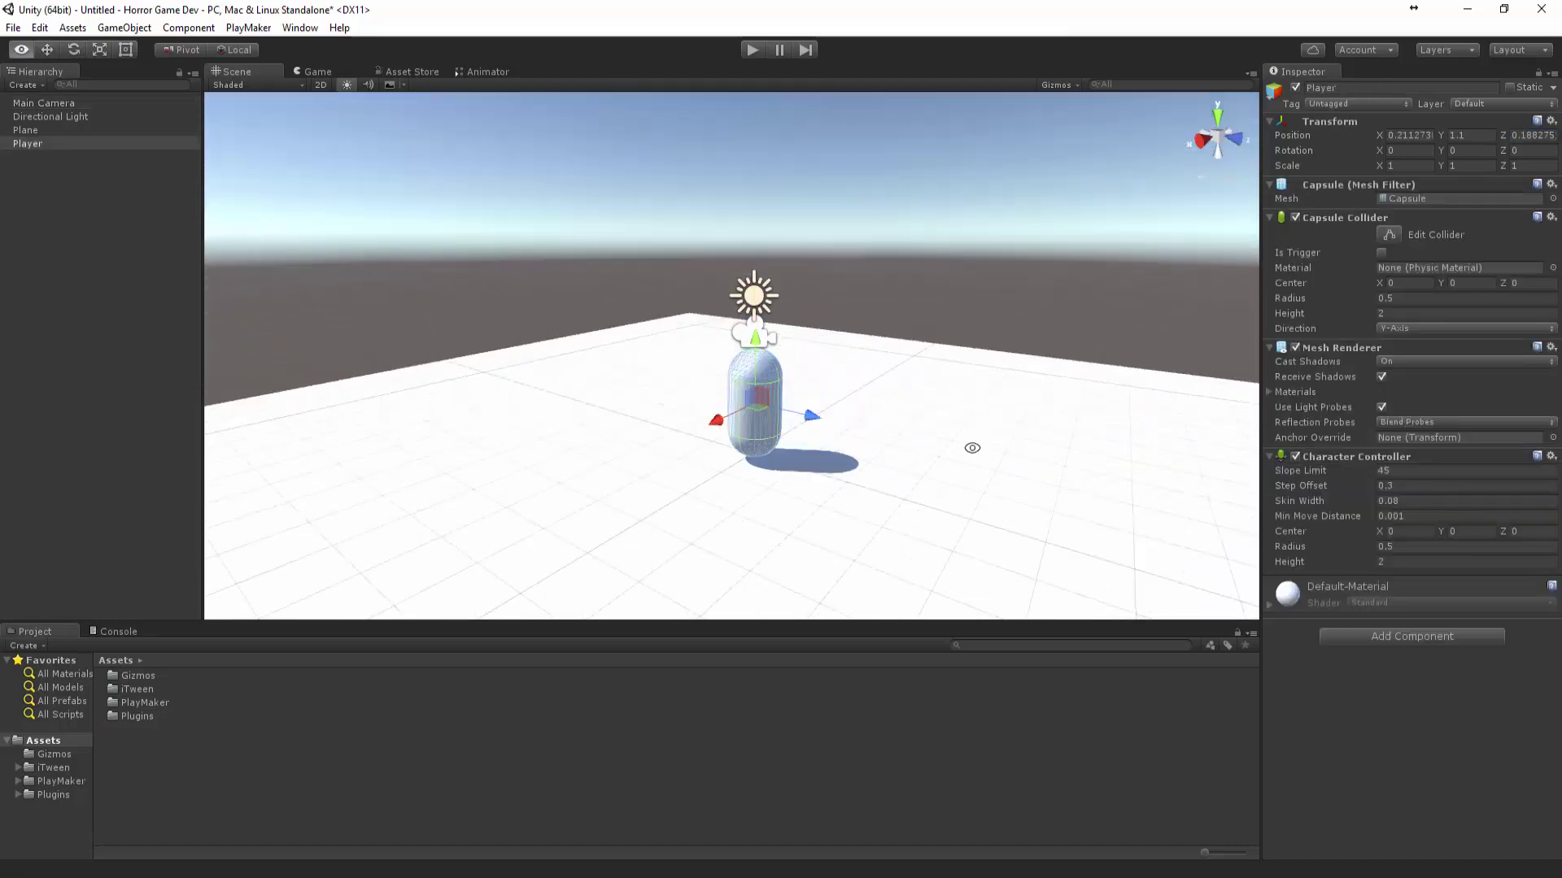
scroll(973, 446, up, 4)
middle_drag(973, 447, 747, 431)
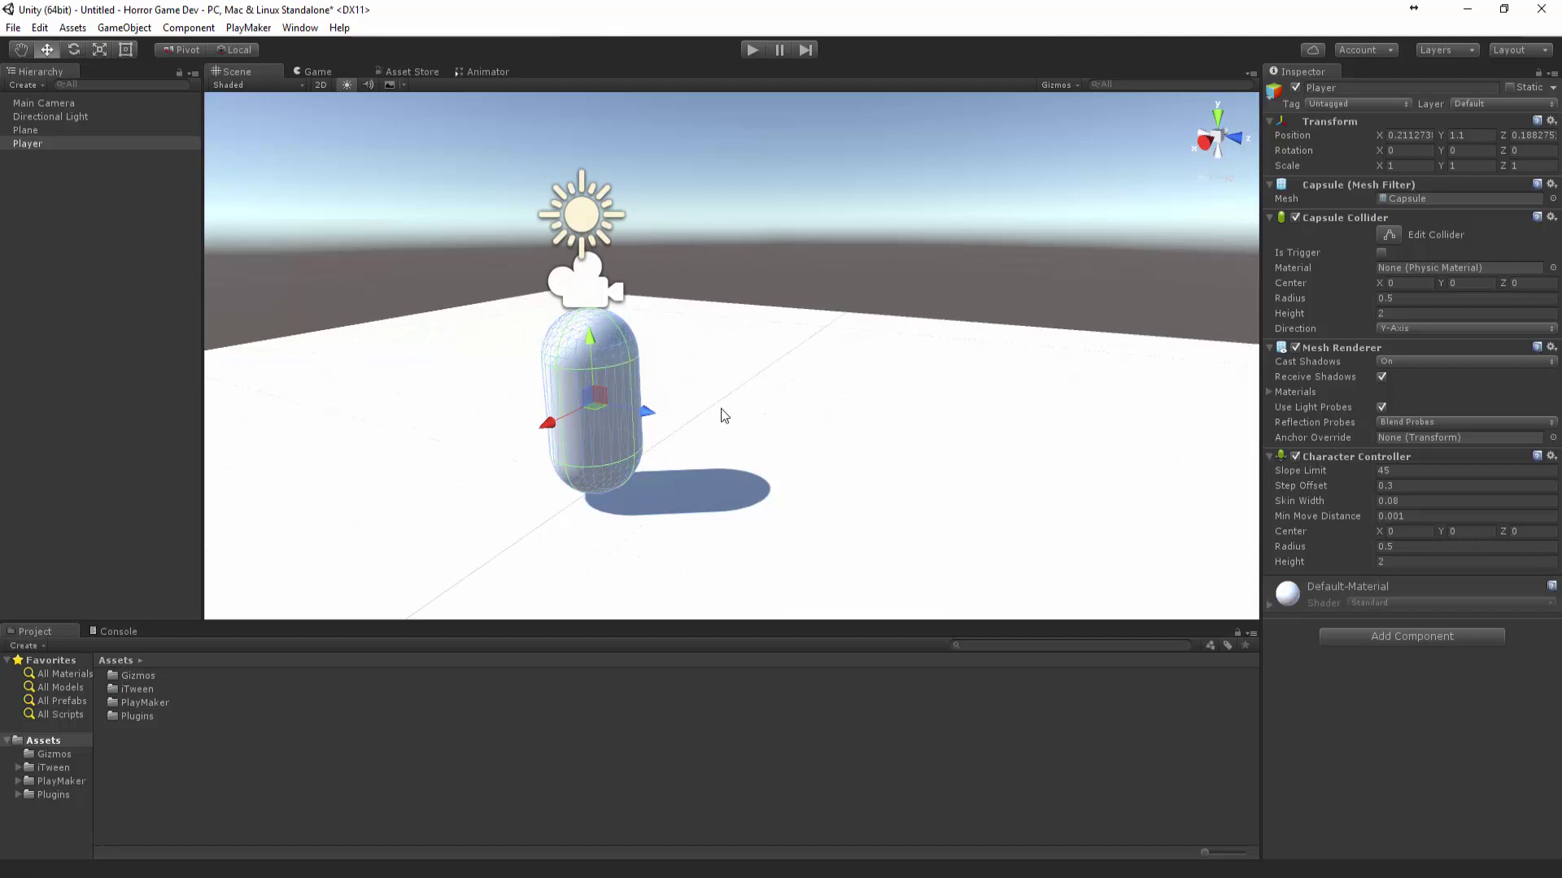
click(588, 295)
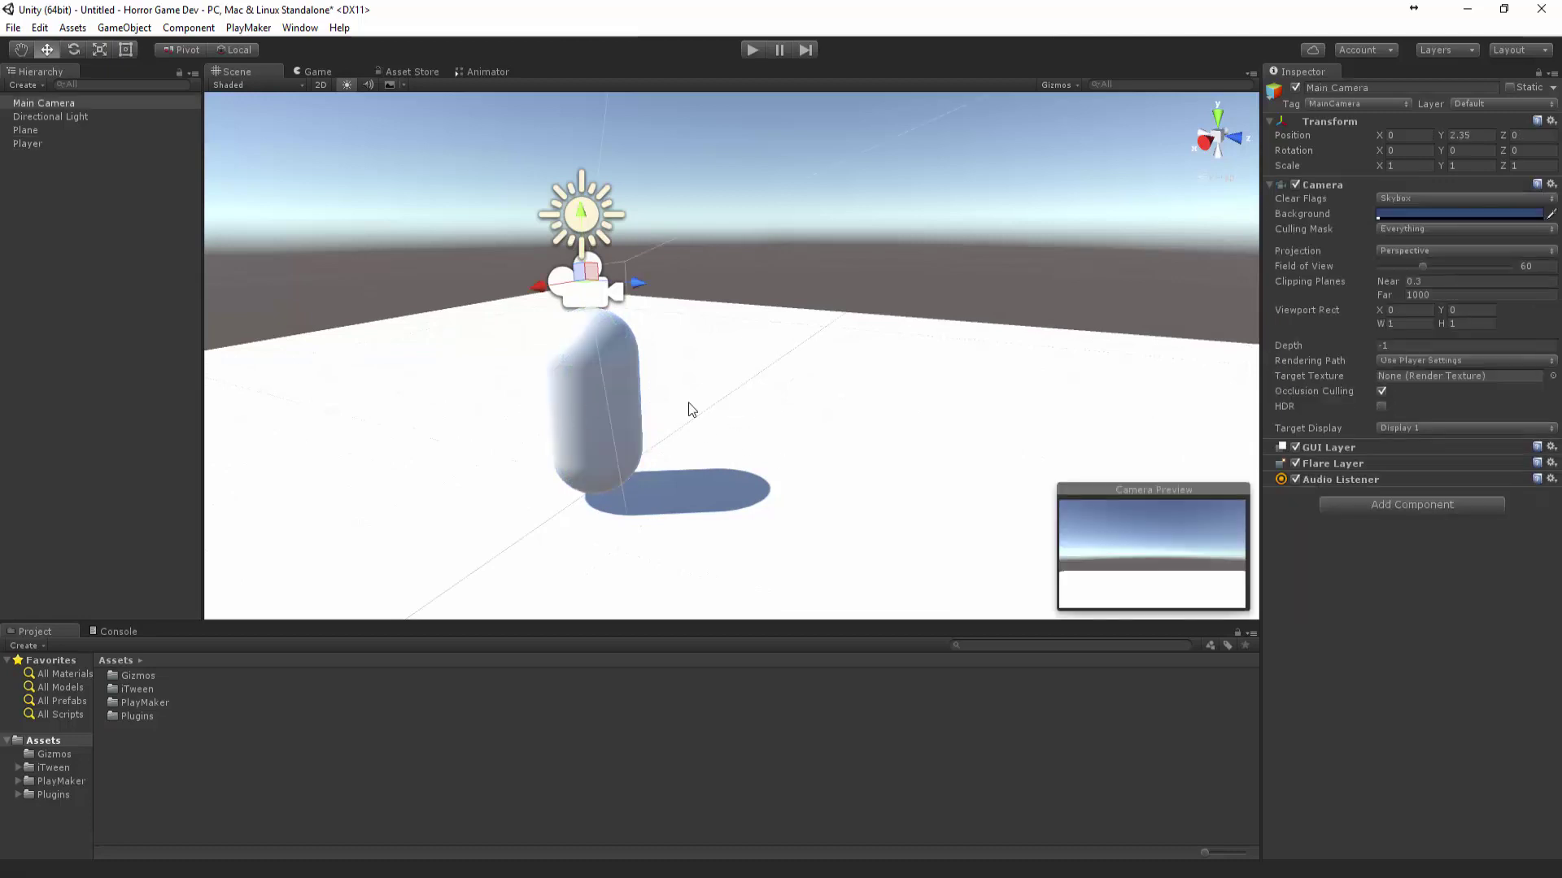
- Rotate the Main Camera about its vertical axis by roughly 124 degrees
alt+drag(859, 394, 862, 455)
key(e)
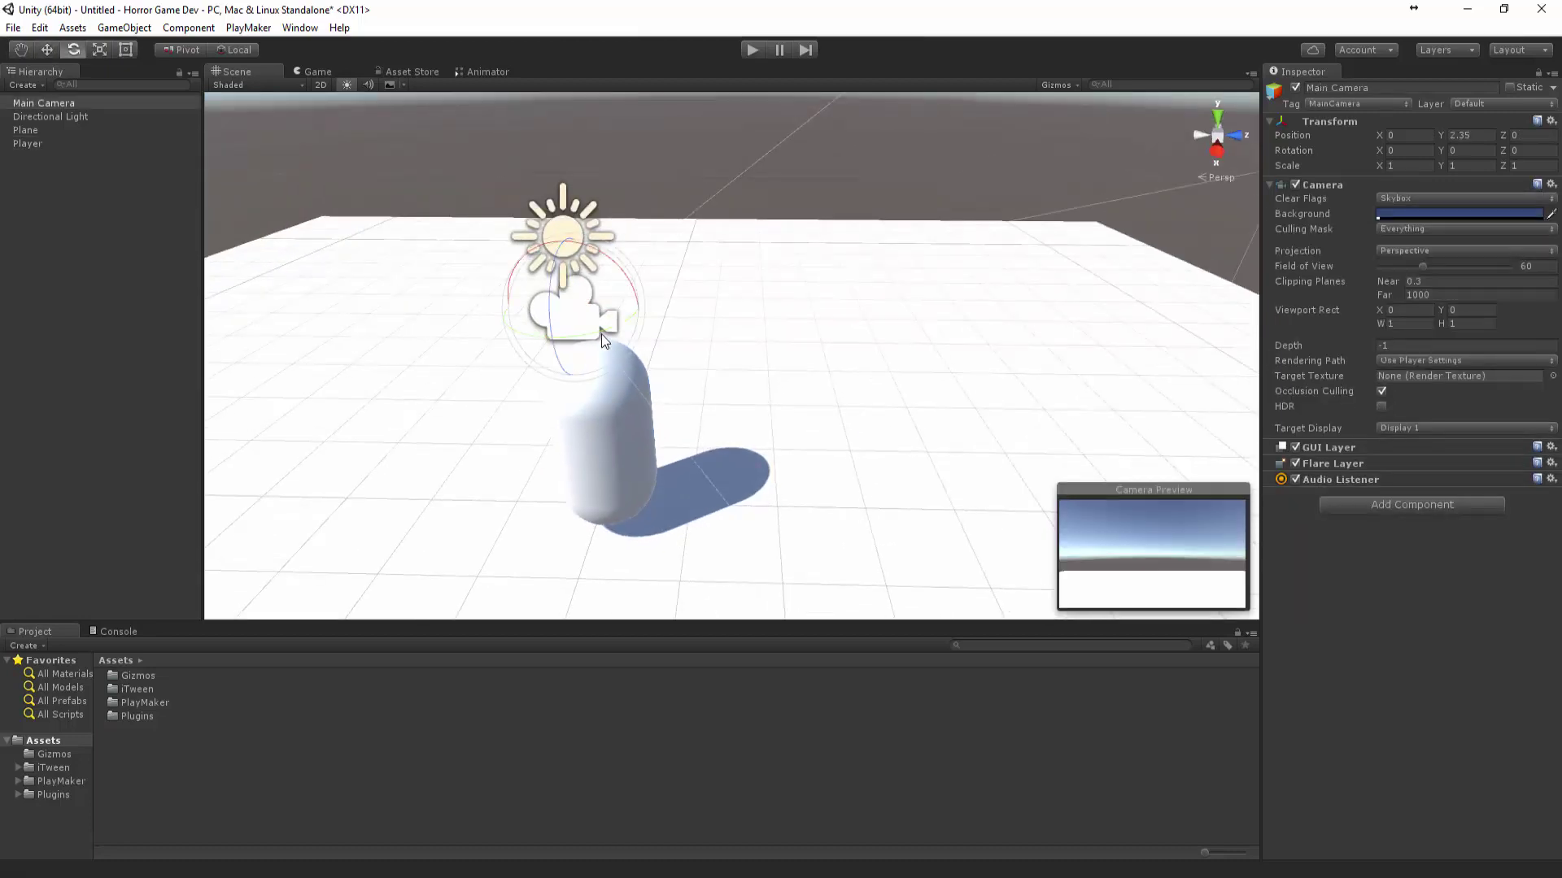
drag(601, 334, 346, 371)
alt+drag(524, 447, 647, 431)
click(648, 431)
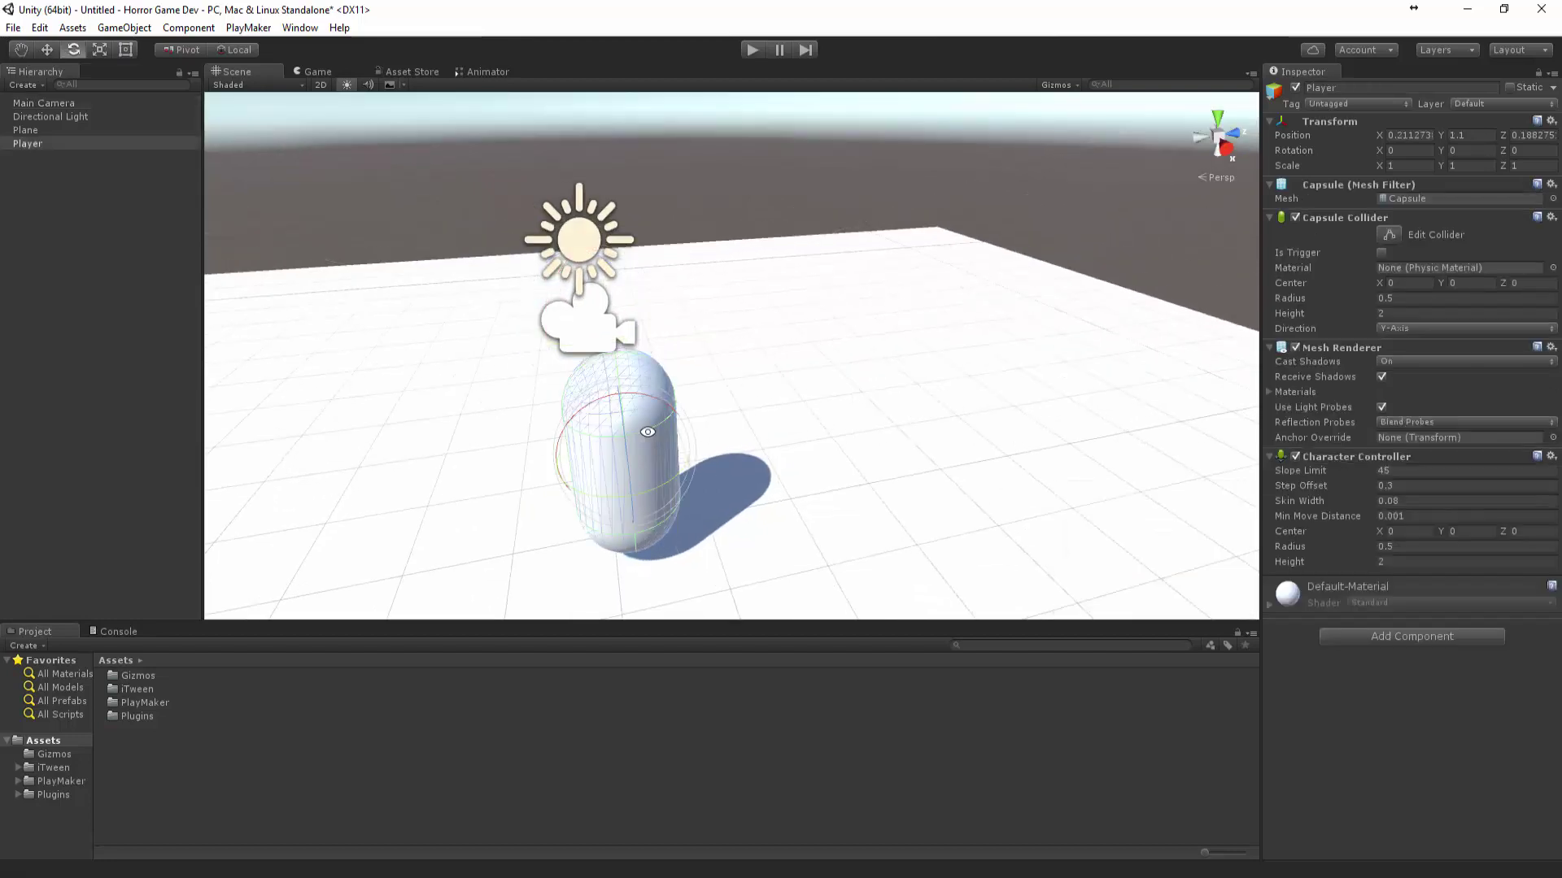
key(w)
alt+drag(732, 462, 959, 418)
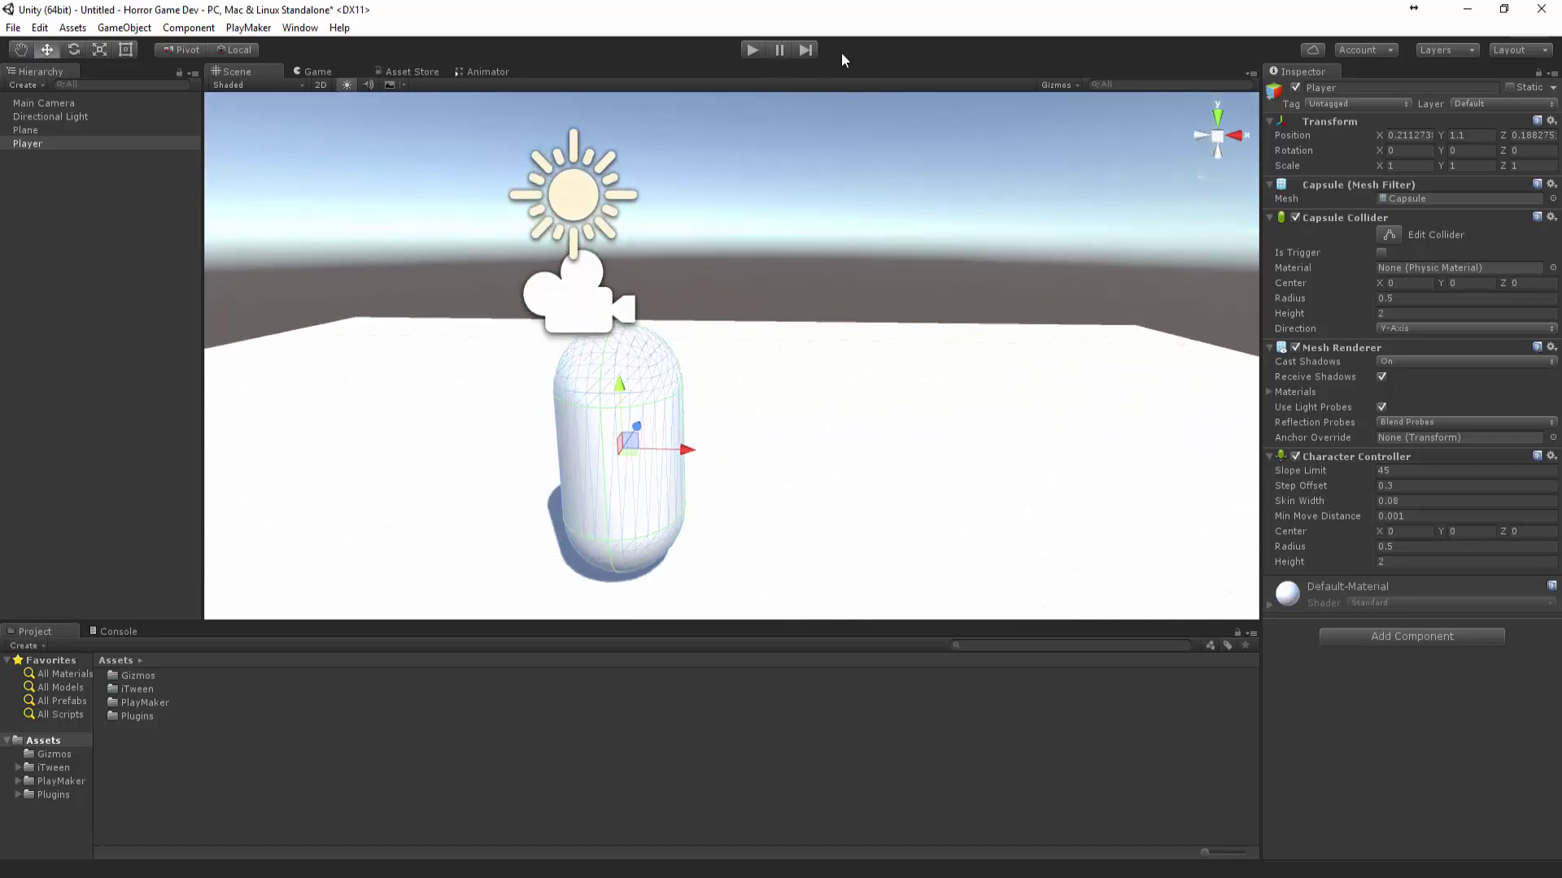
- Reset the Main Camera's Y rotation to 0
click(550, 301)
alt+drag(710, 343, 491, 369)
key(f)
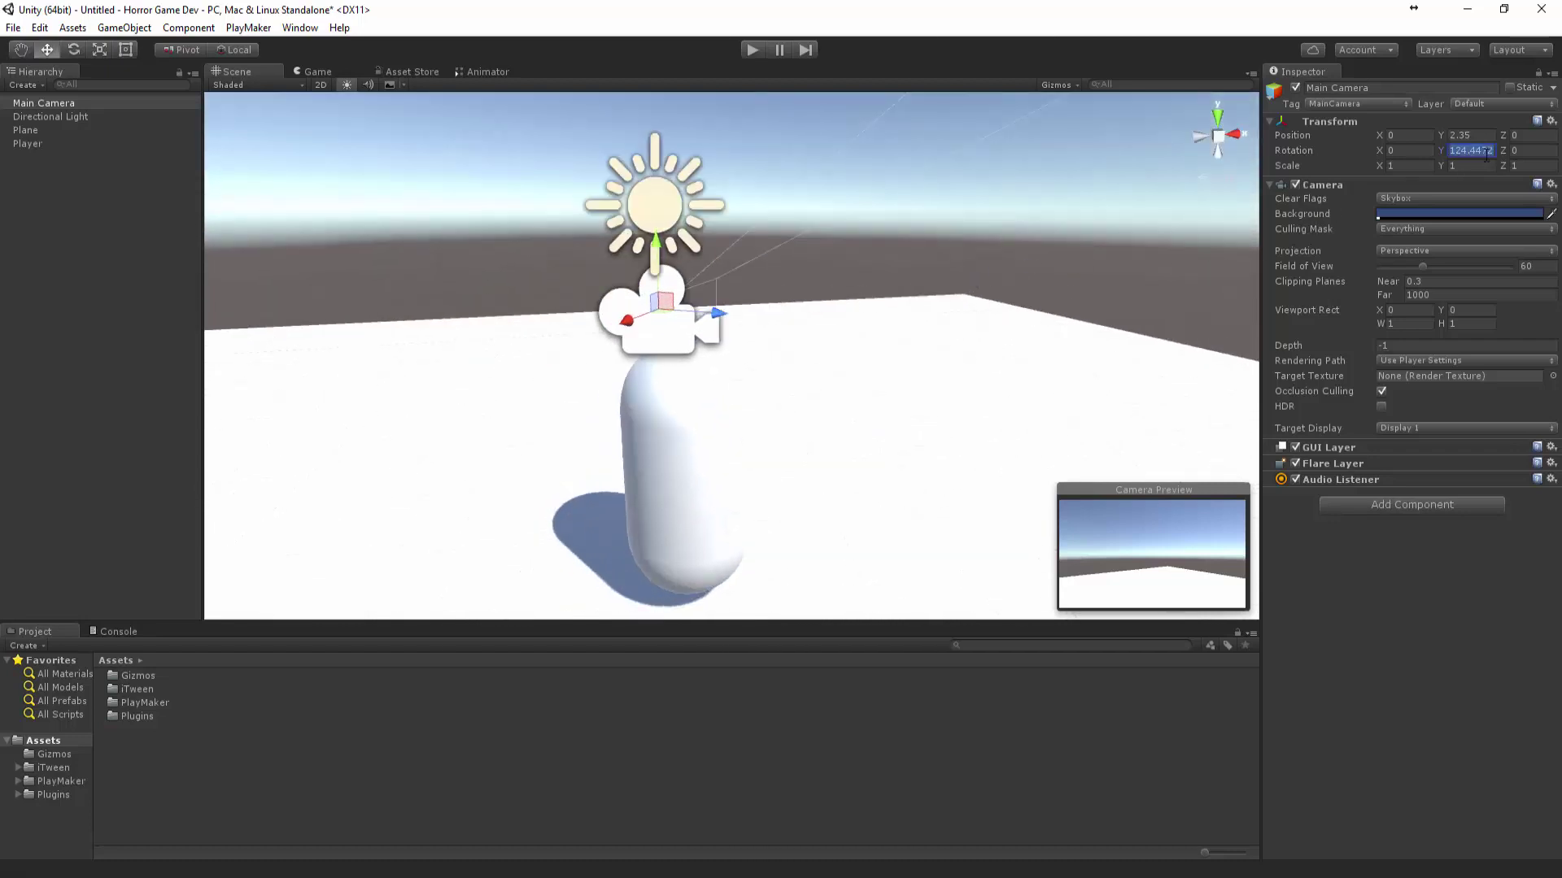
text(0)
- Move the Main Camera along the X axis to about 0.24 so it is centred over the Player capsule
alt+drag(895, 366, 805, 266)
click(579, 384)
click(545, 348)
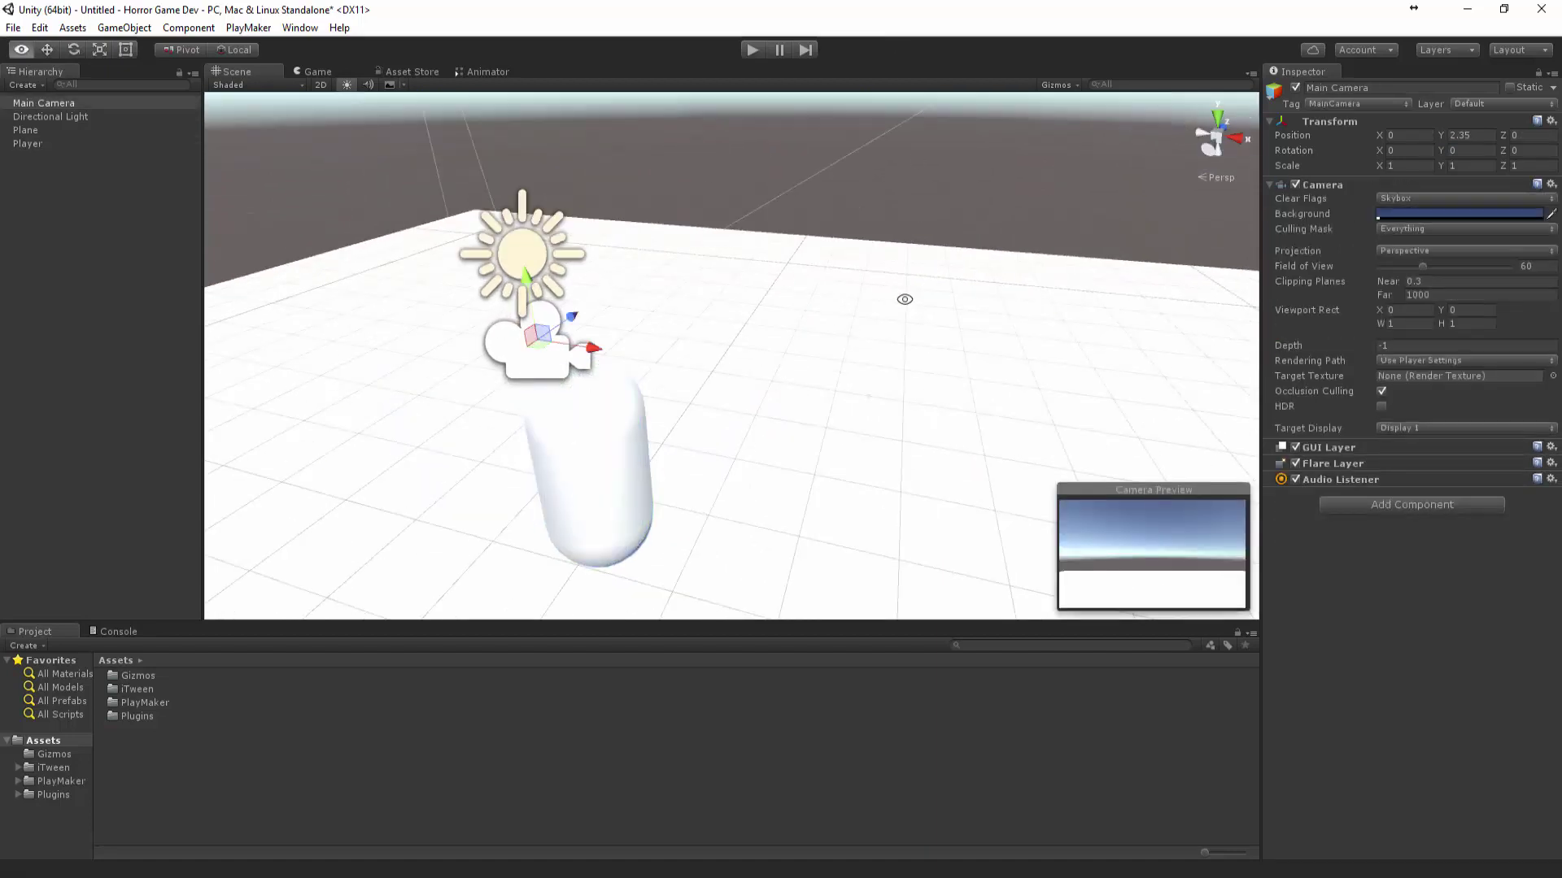
alt+drag(903, 301, 613, 277)
alt+drag(797, 285, 586, 266)
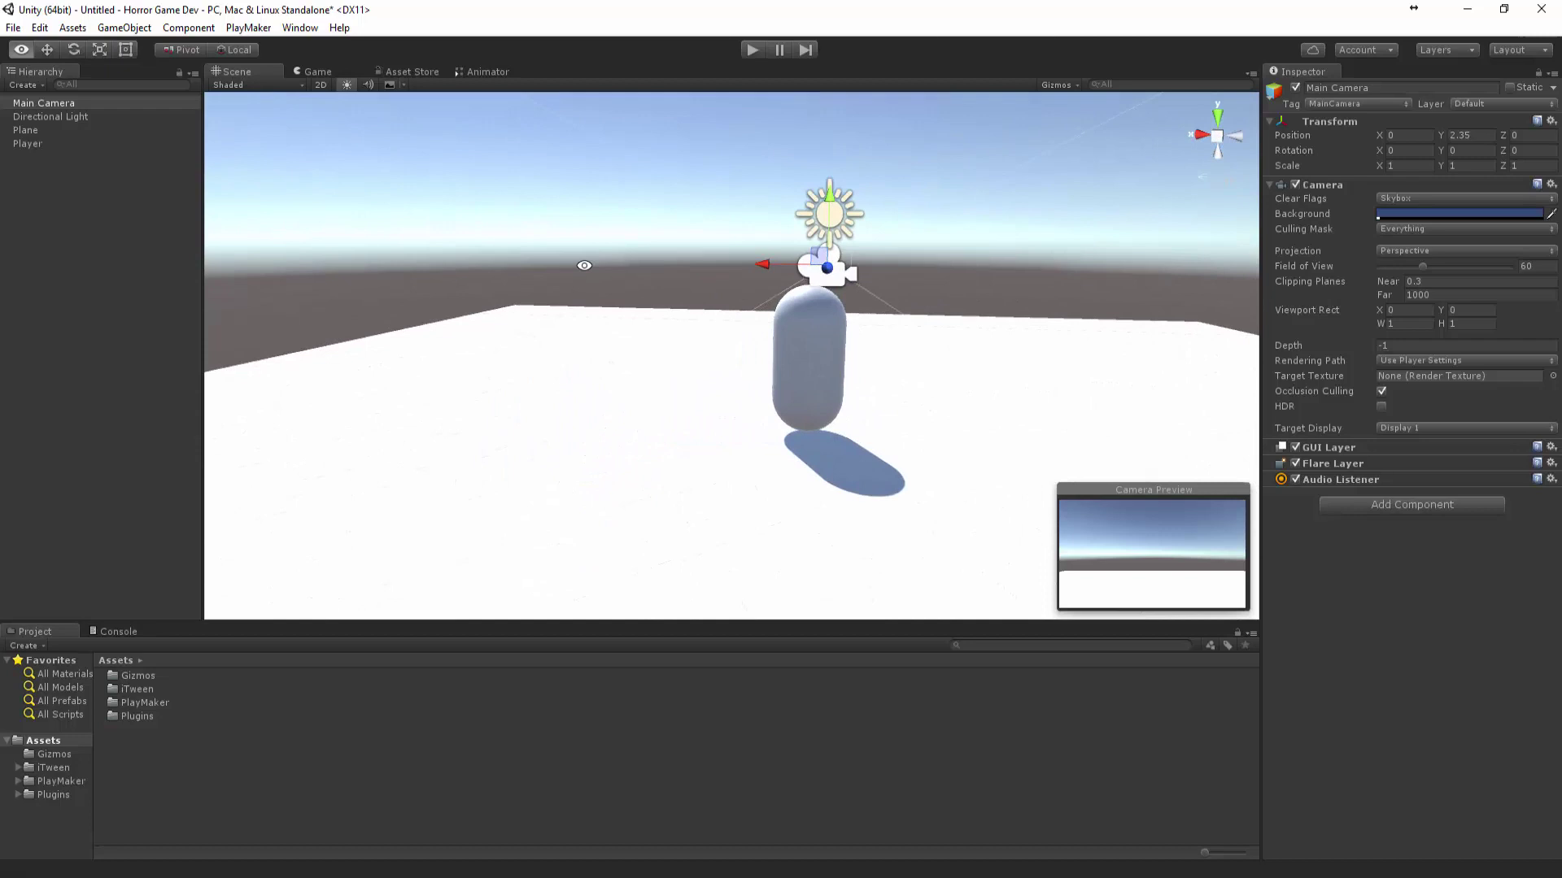
alt+drag(749, 270, 806, 309)
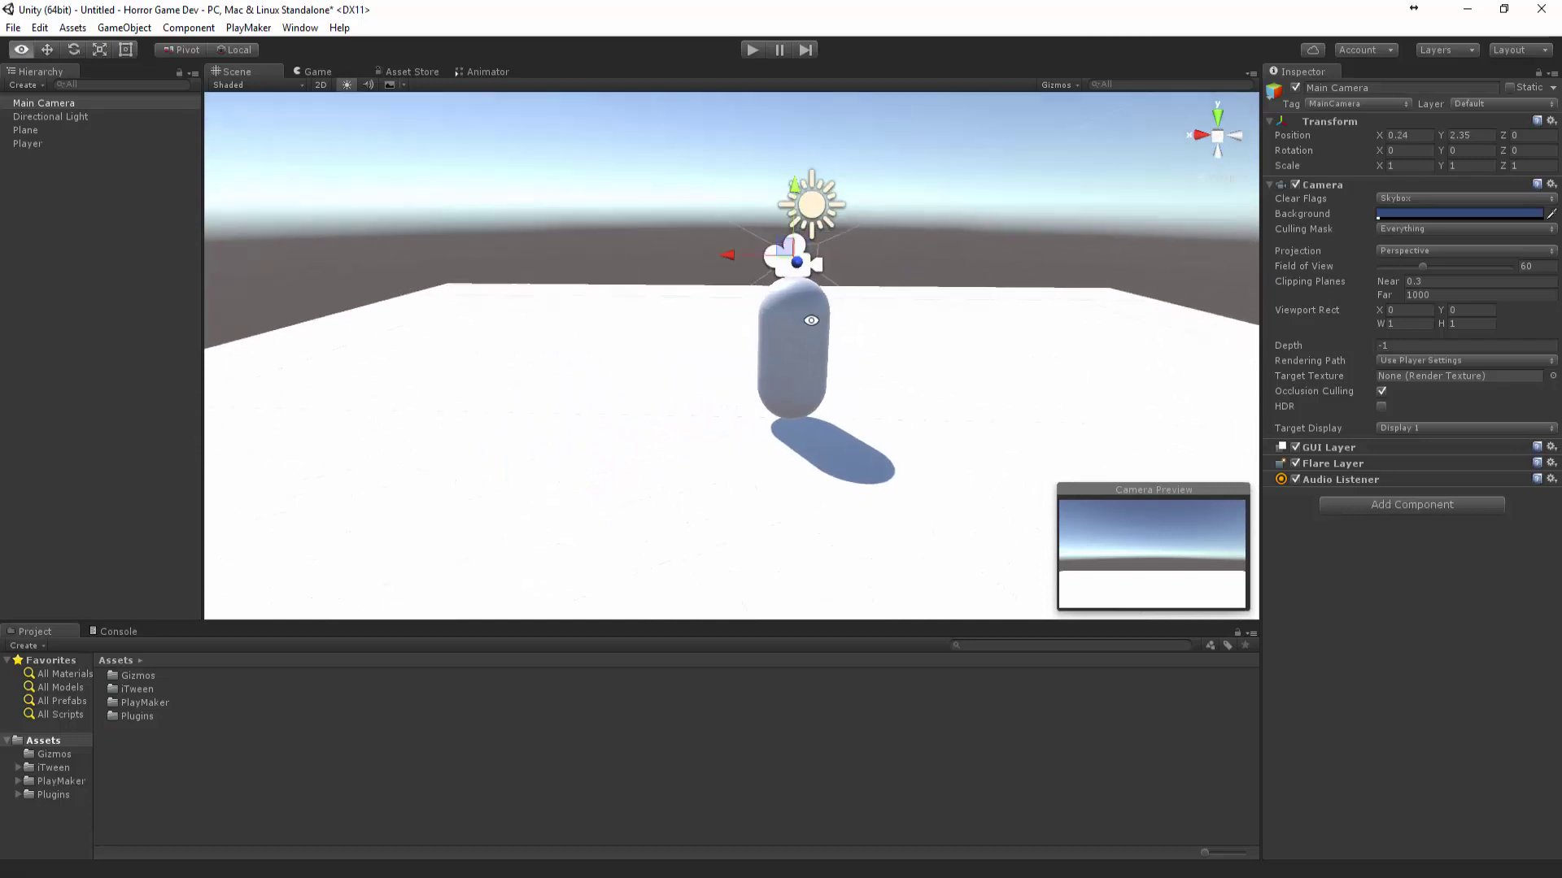
- Set the Player's X, Y and Z position to 0
click(823, 325)
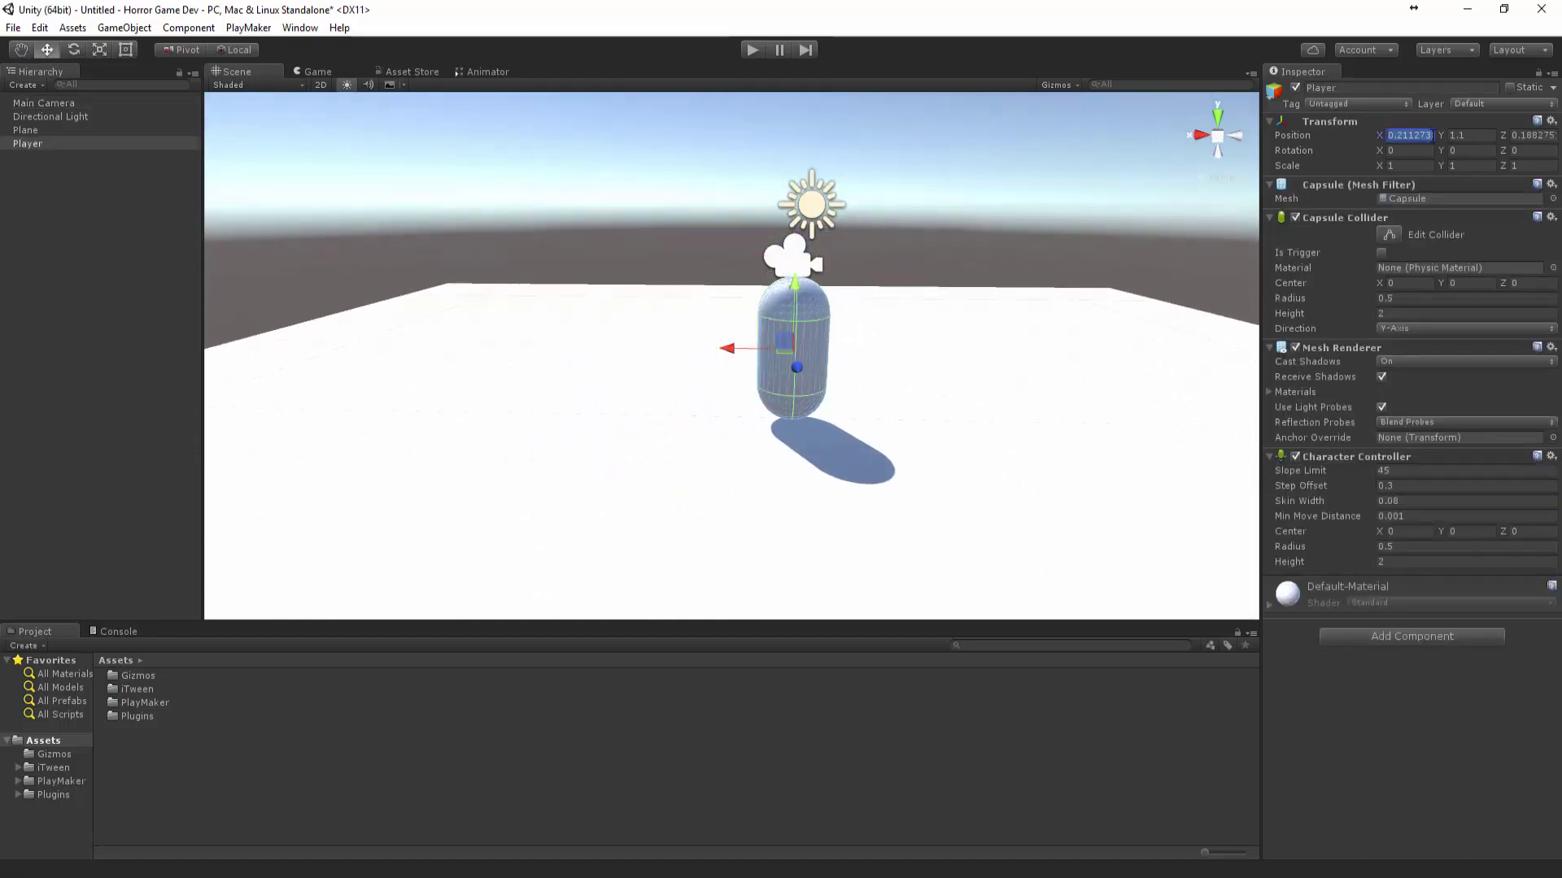
text(0)
key(Tab)
text(0)
key(Tab)
text(0)
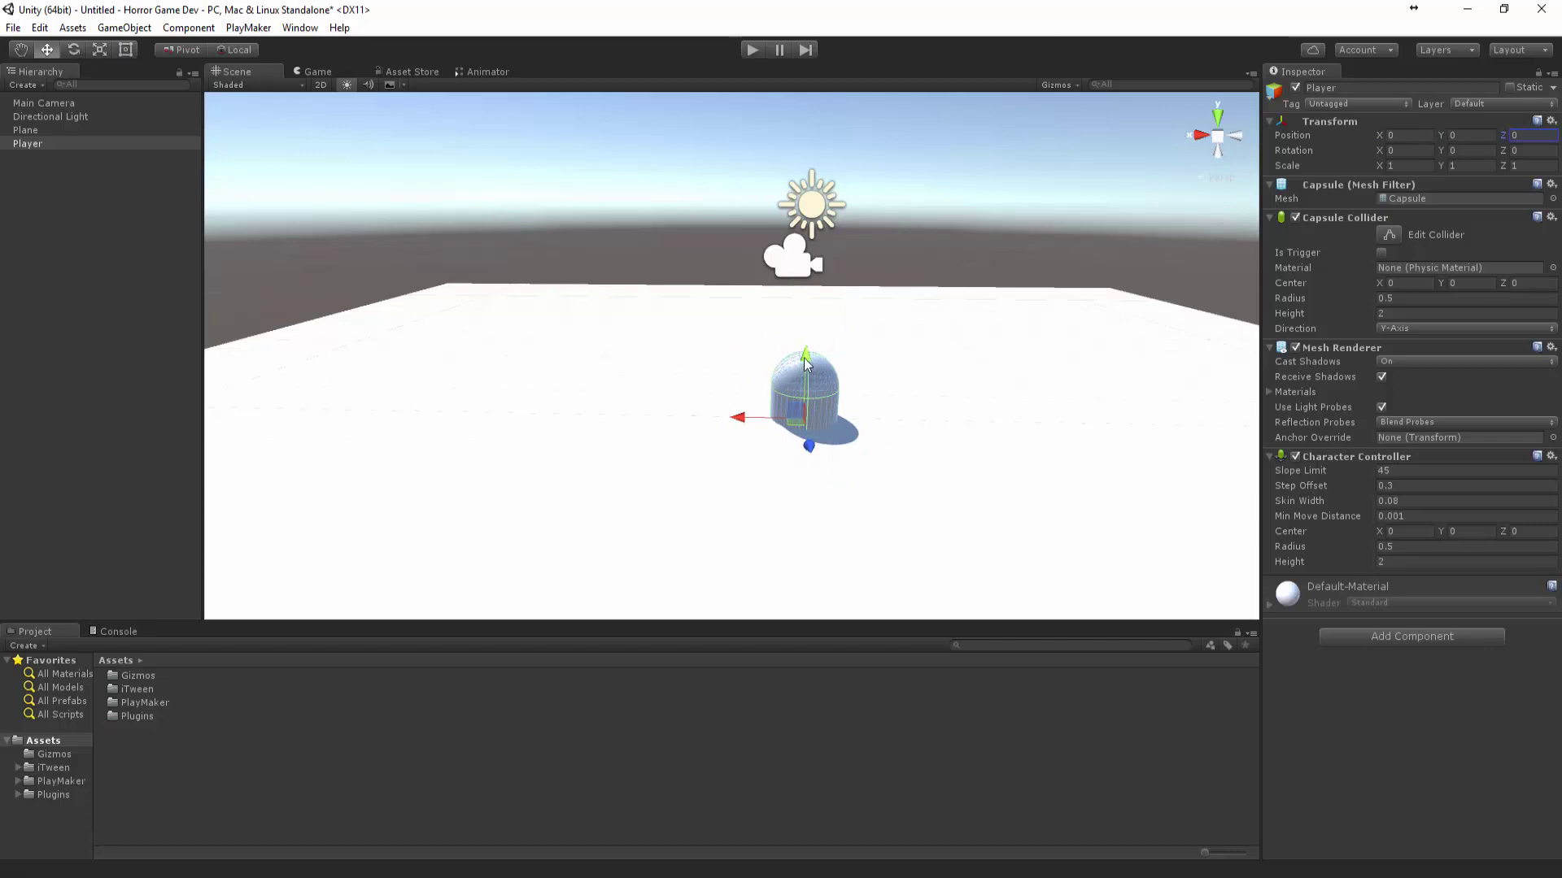
- Raise the Player capsule along the Y axis to about 1.03 so it stands on the plane
drag(805, 363, 796, 270)
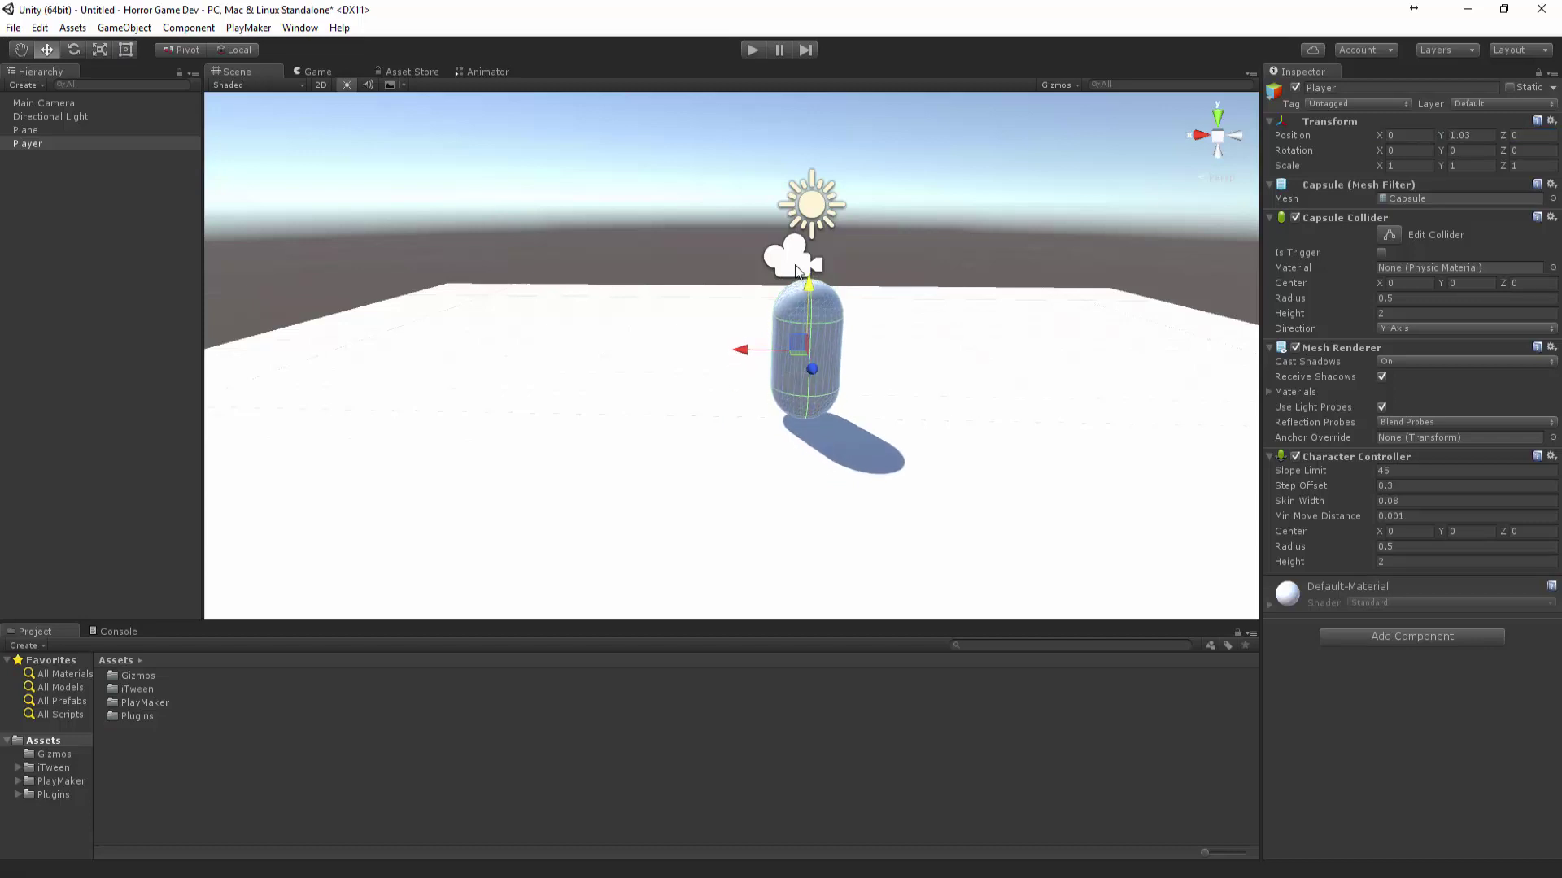
- Set the Main Camera's X position to 0 and check its alignment above the Player capsule
click(796, 271)
click(1416, 122)
click(1425, 137)
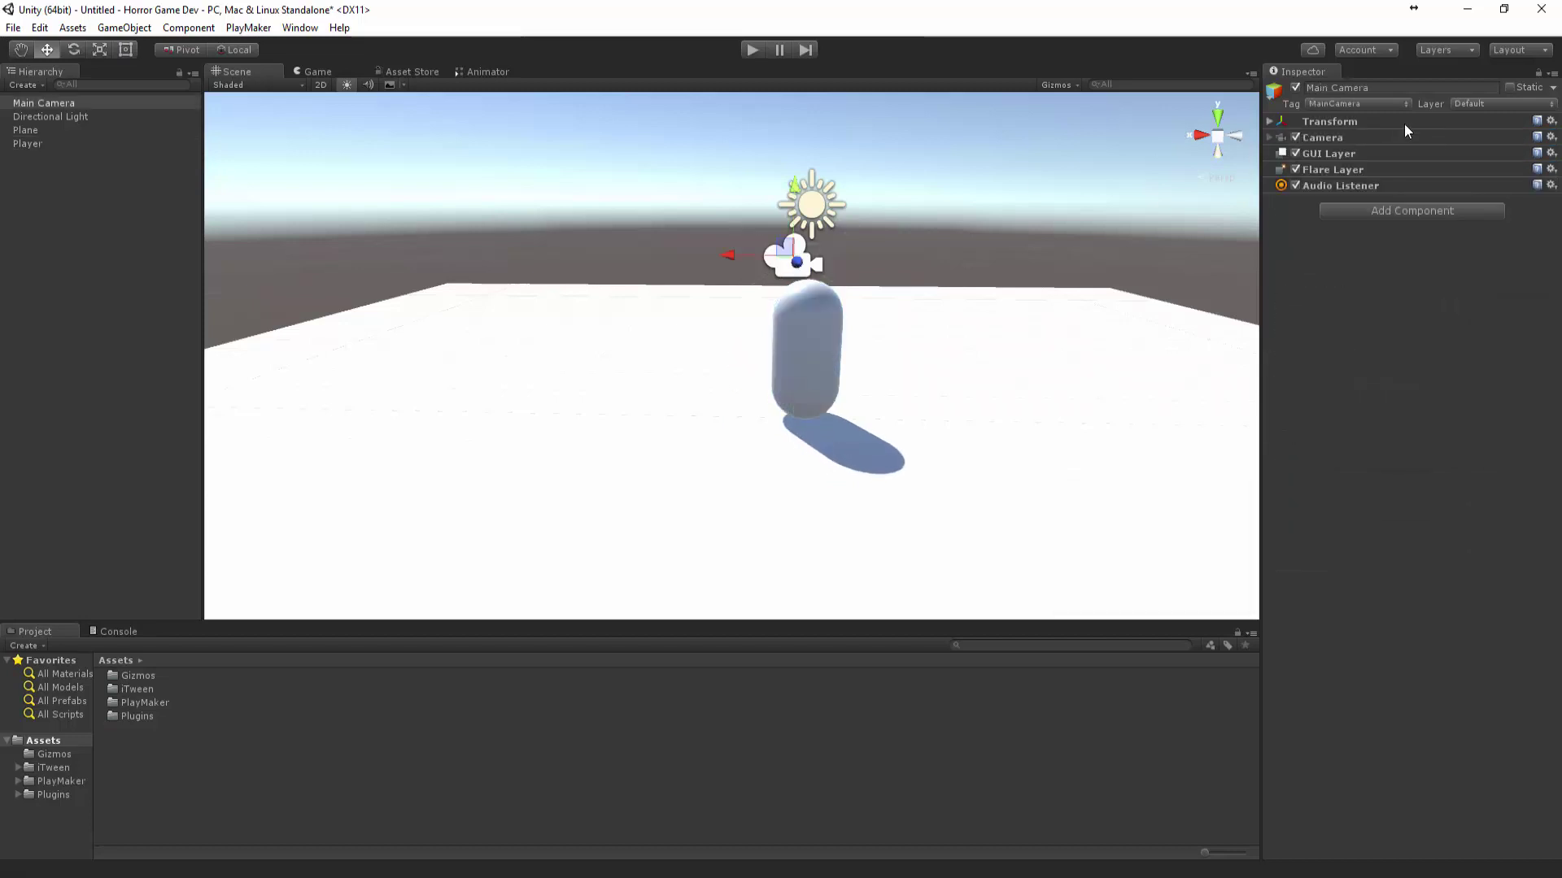
click(1403, 123)
click(1406, 134)
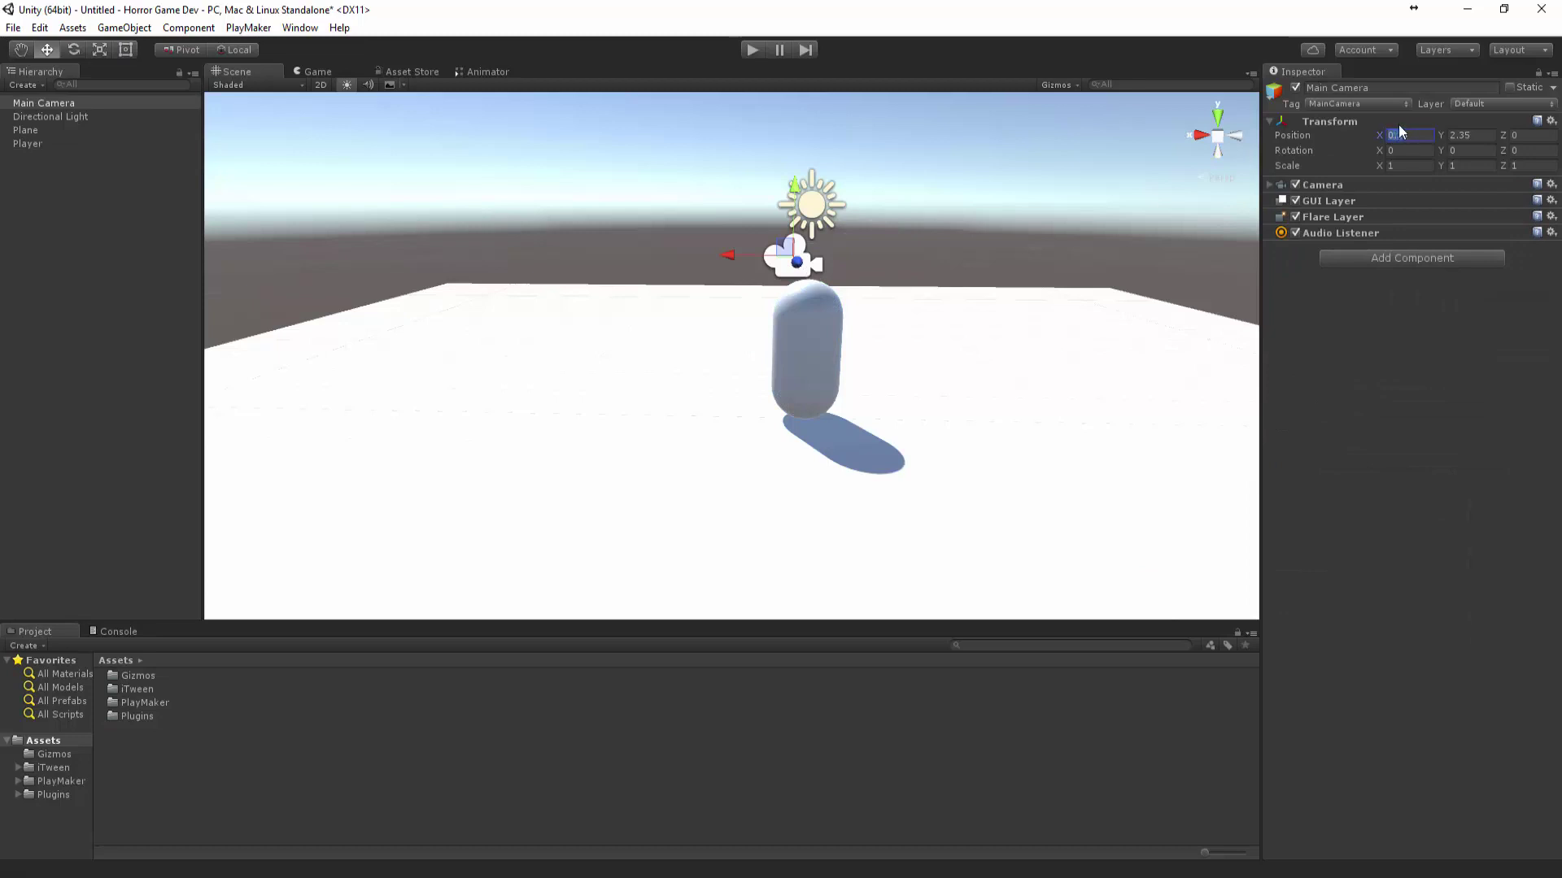
text(0)
click(846, 259)
alt+drag(846, 258, 1383, 284)
alt+drag(656, 370, 1017, 362)
click(647, 272)
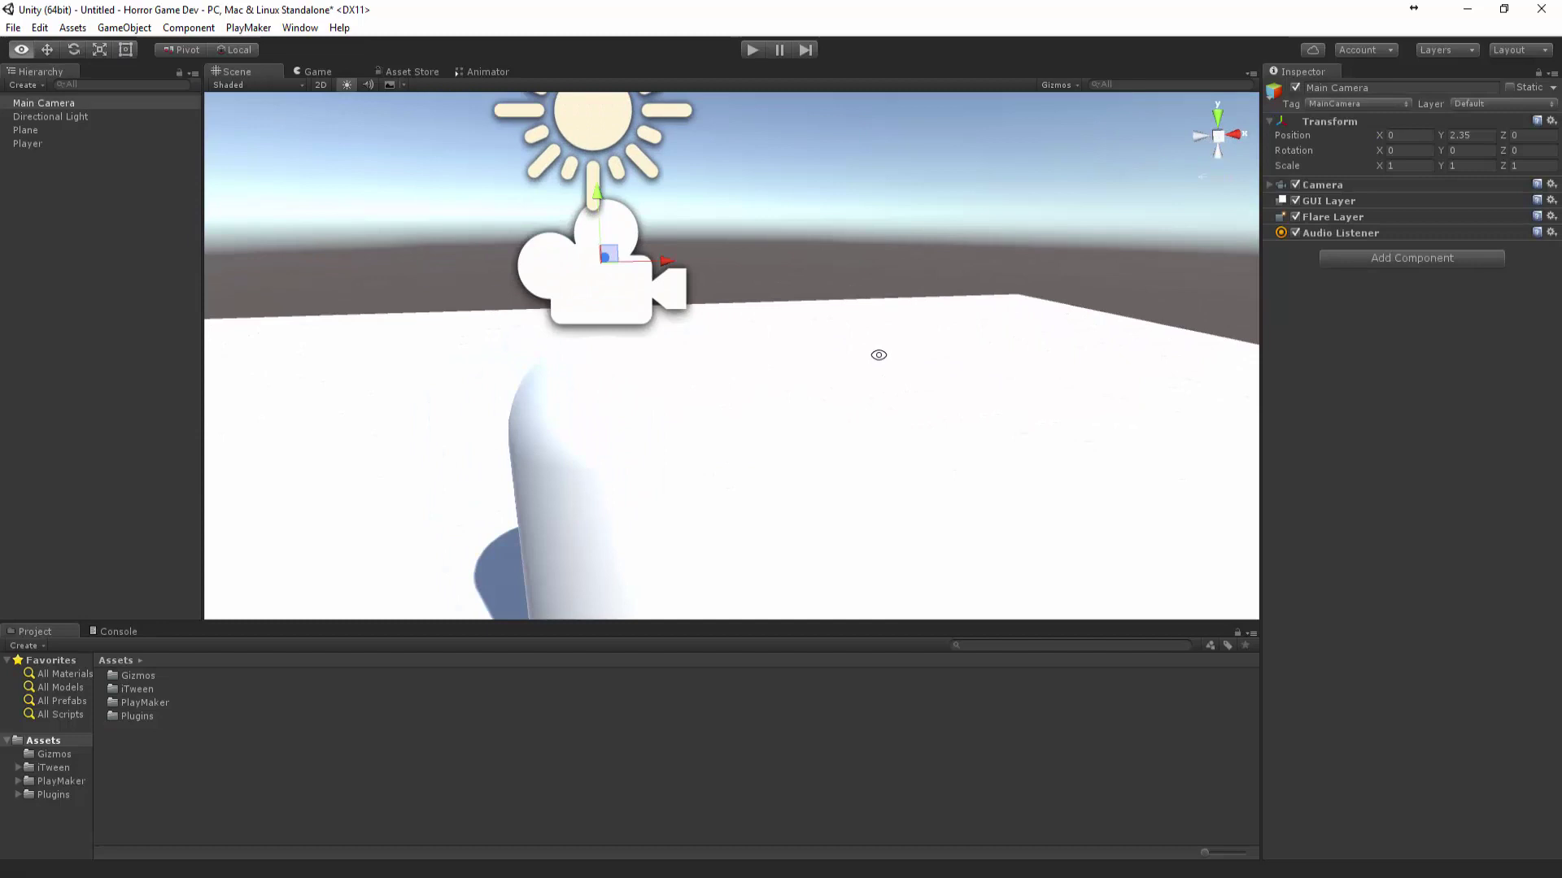
alt+drag(879, 356, 467, 360)
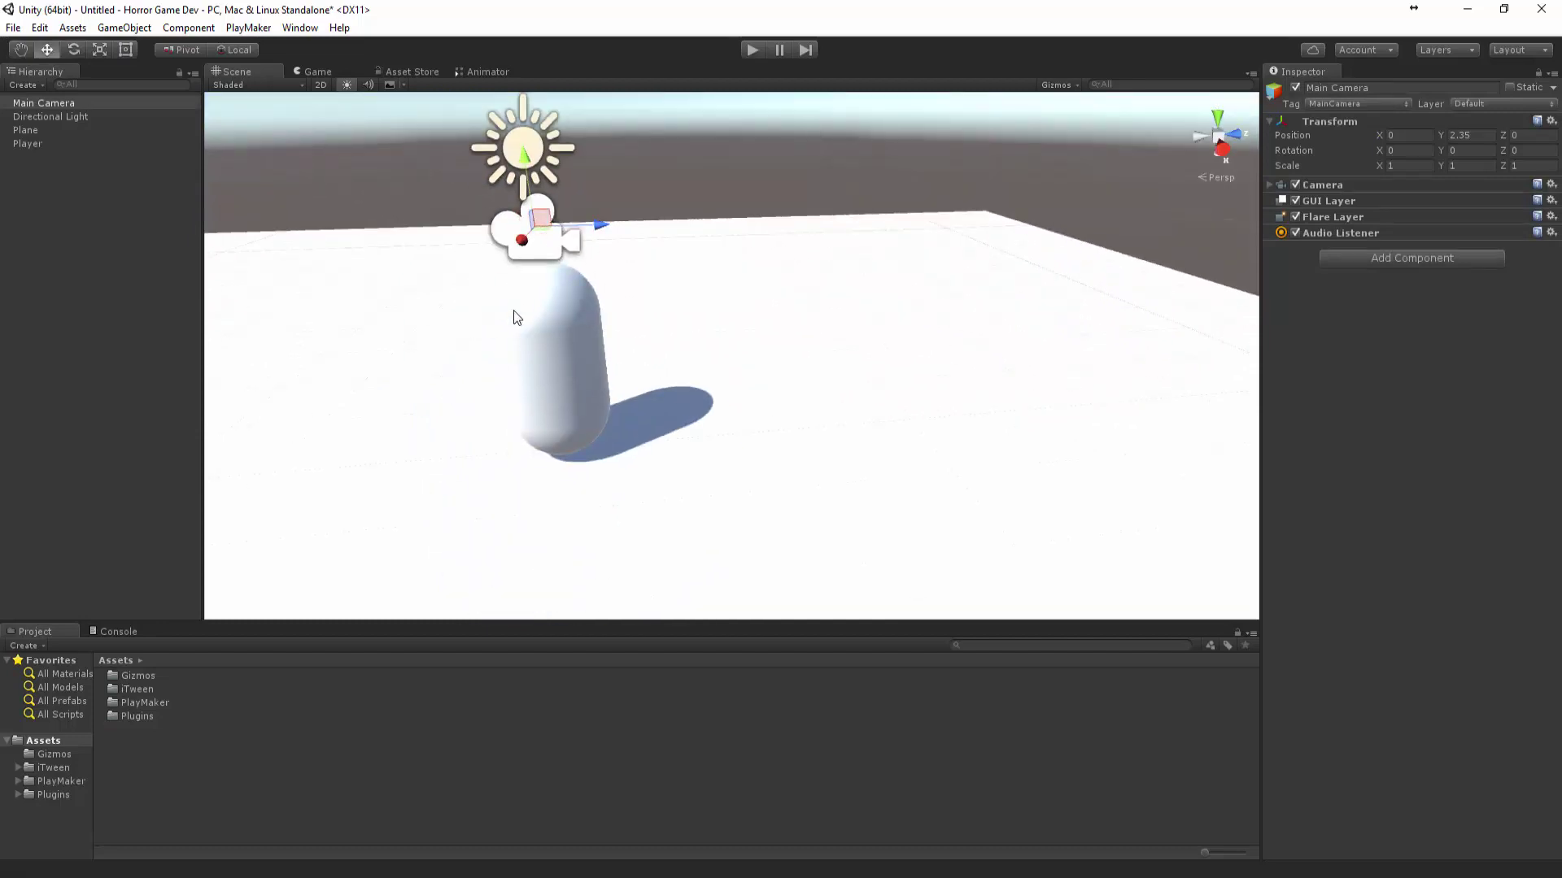
- Create an empty game object in the scene's root and name it PlayerBASE
click(36, 172)
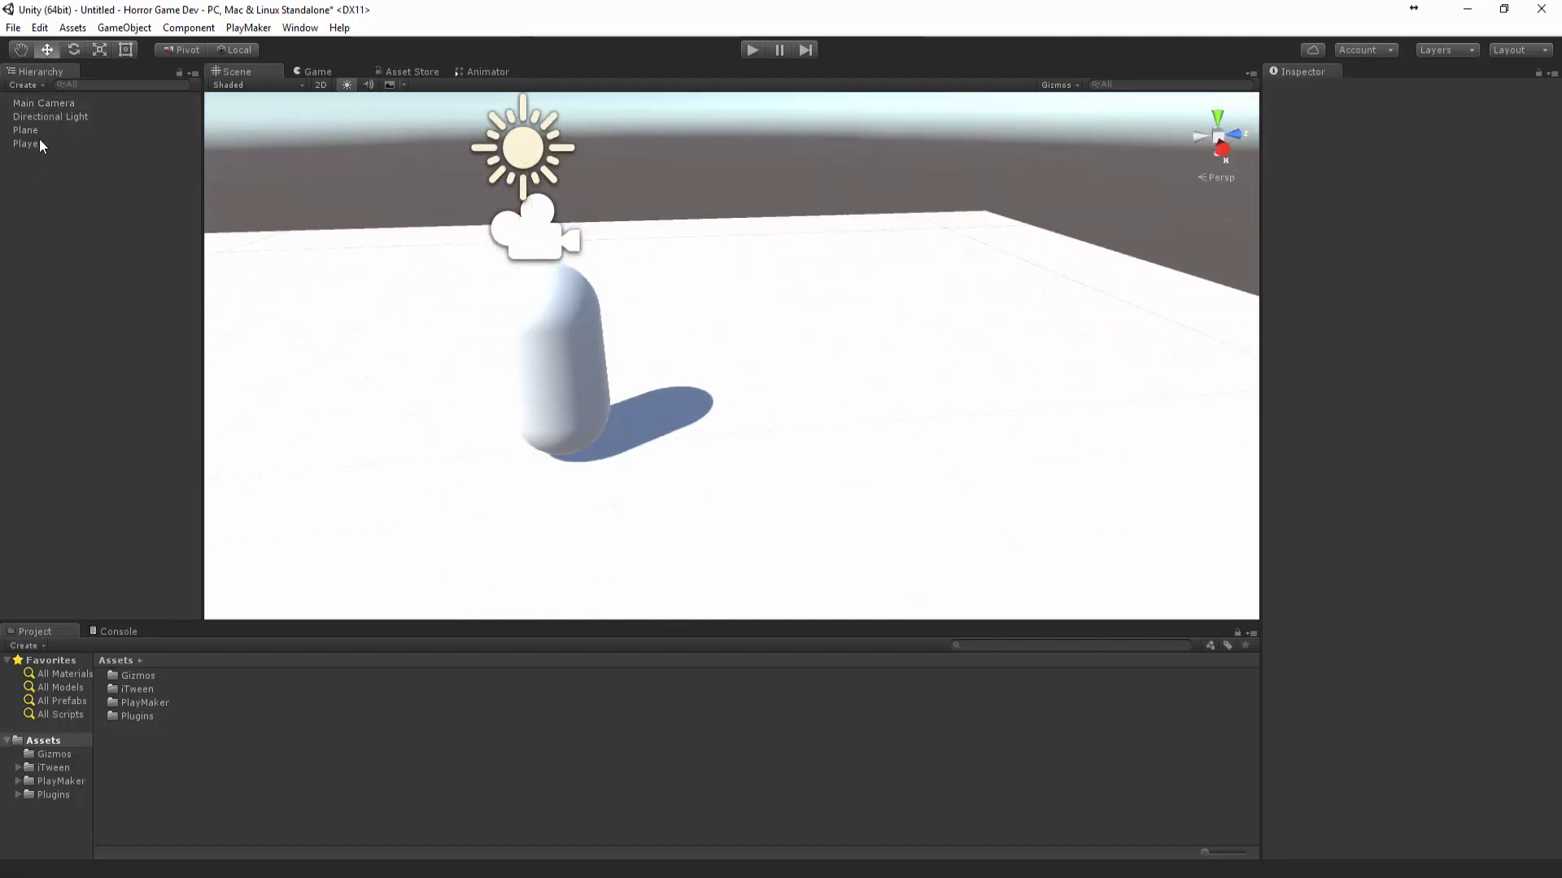
click(34, 143)
click(62, 221)
right_click(62, 216)
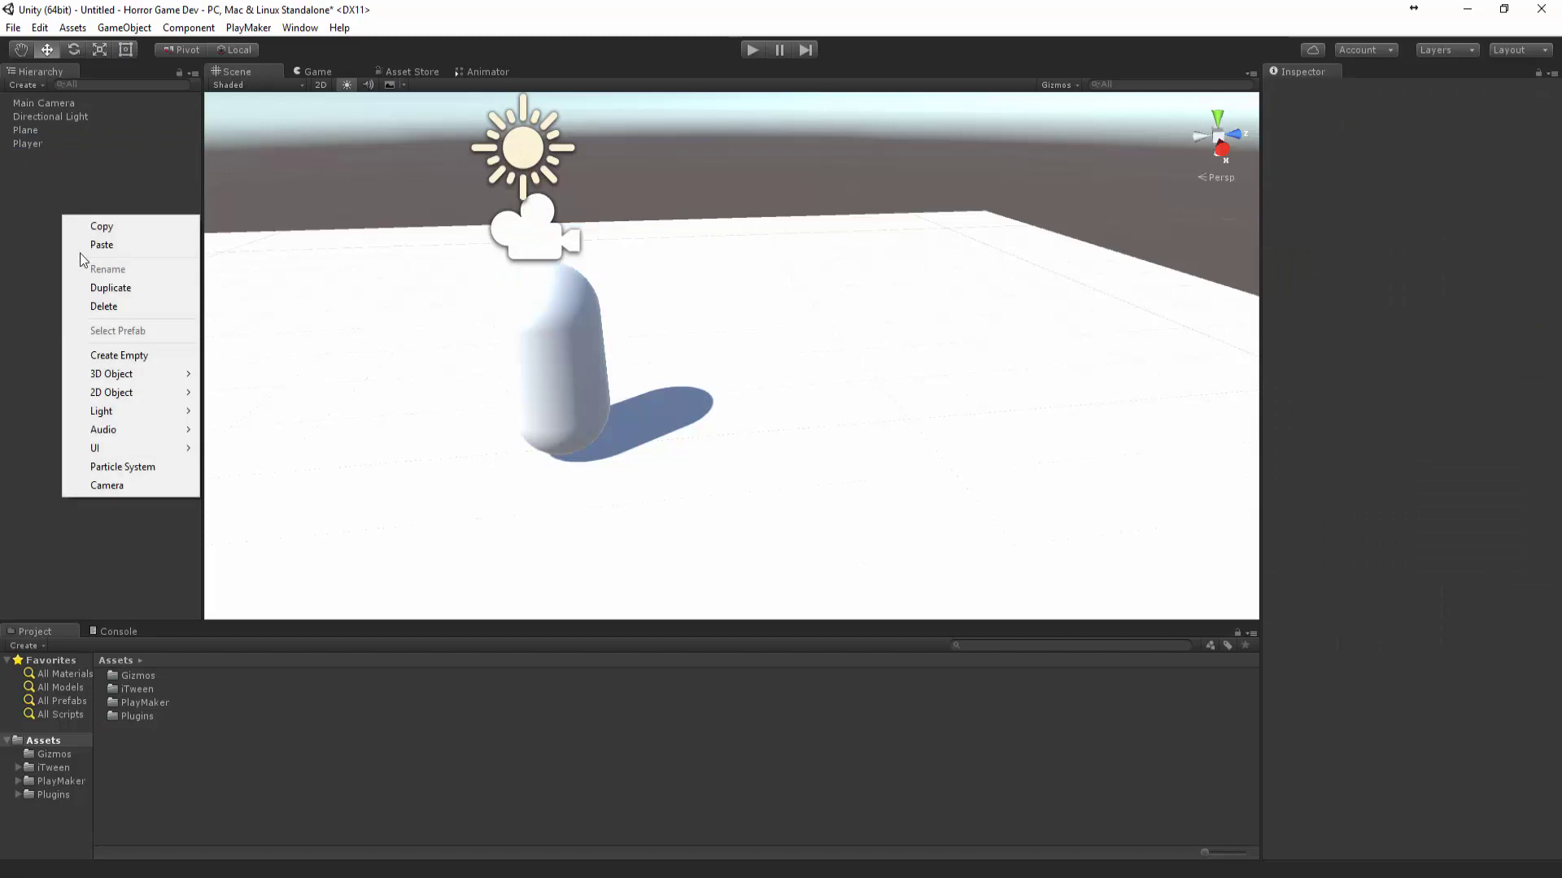
click(131, 357)
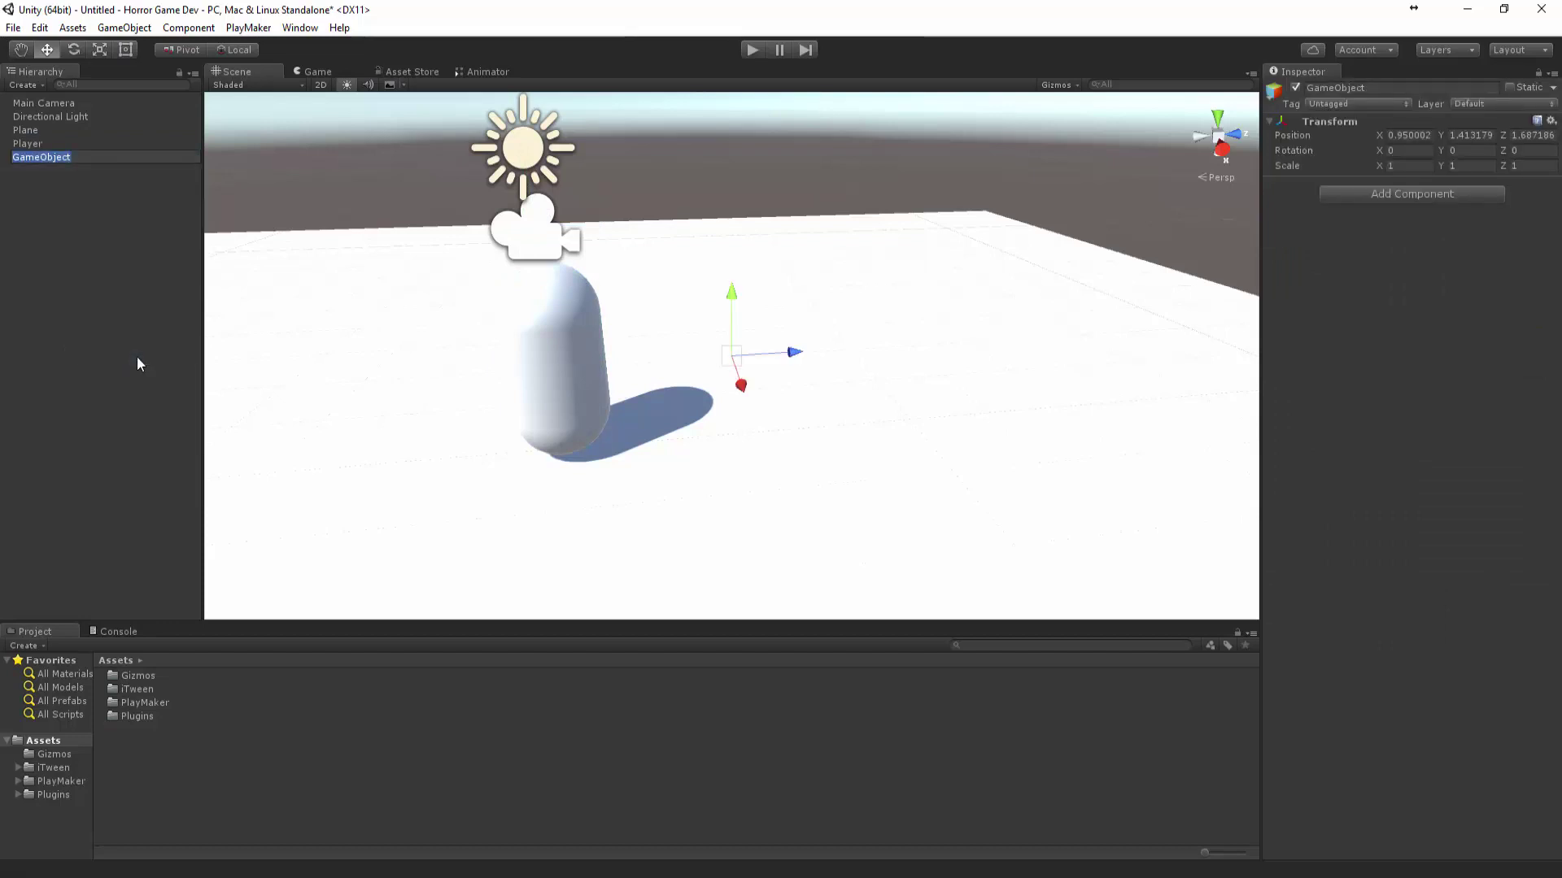
text(PlayerBASE)
key(Return)
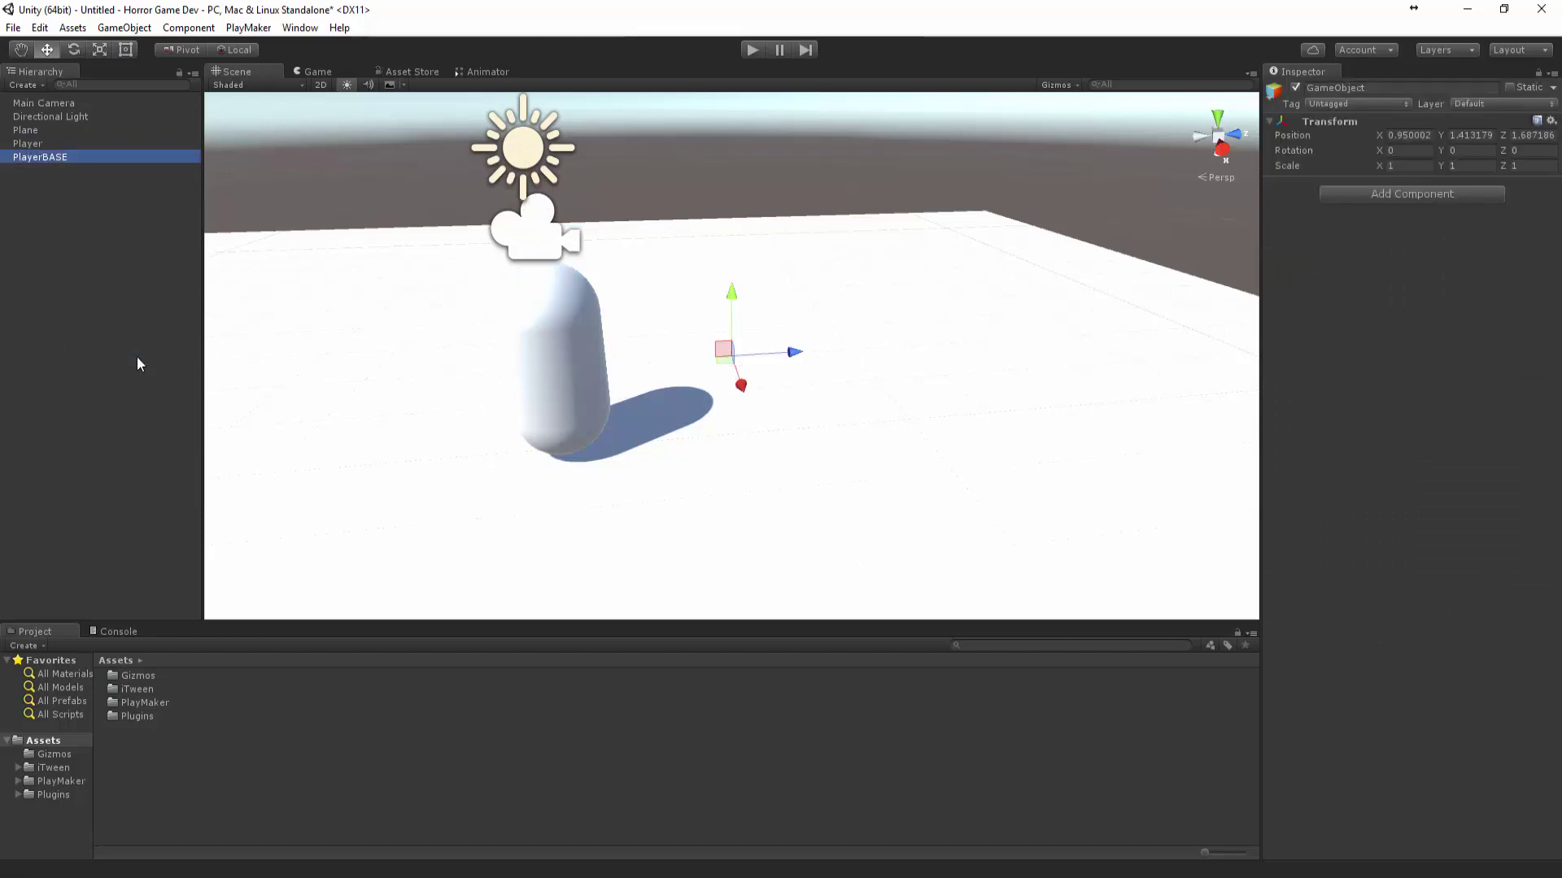
- Set PlayerBASE's X, Y and Z position to 0 and make Player its child
click(1407, 135)
text(0)
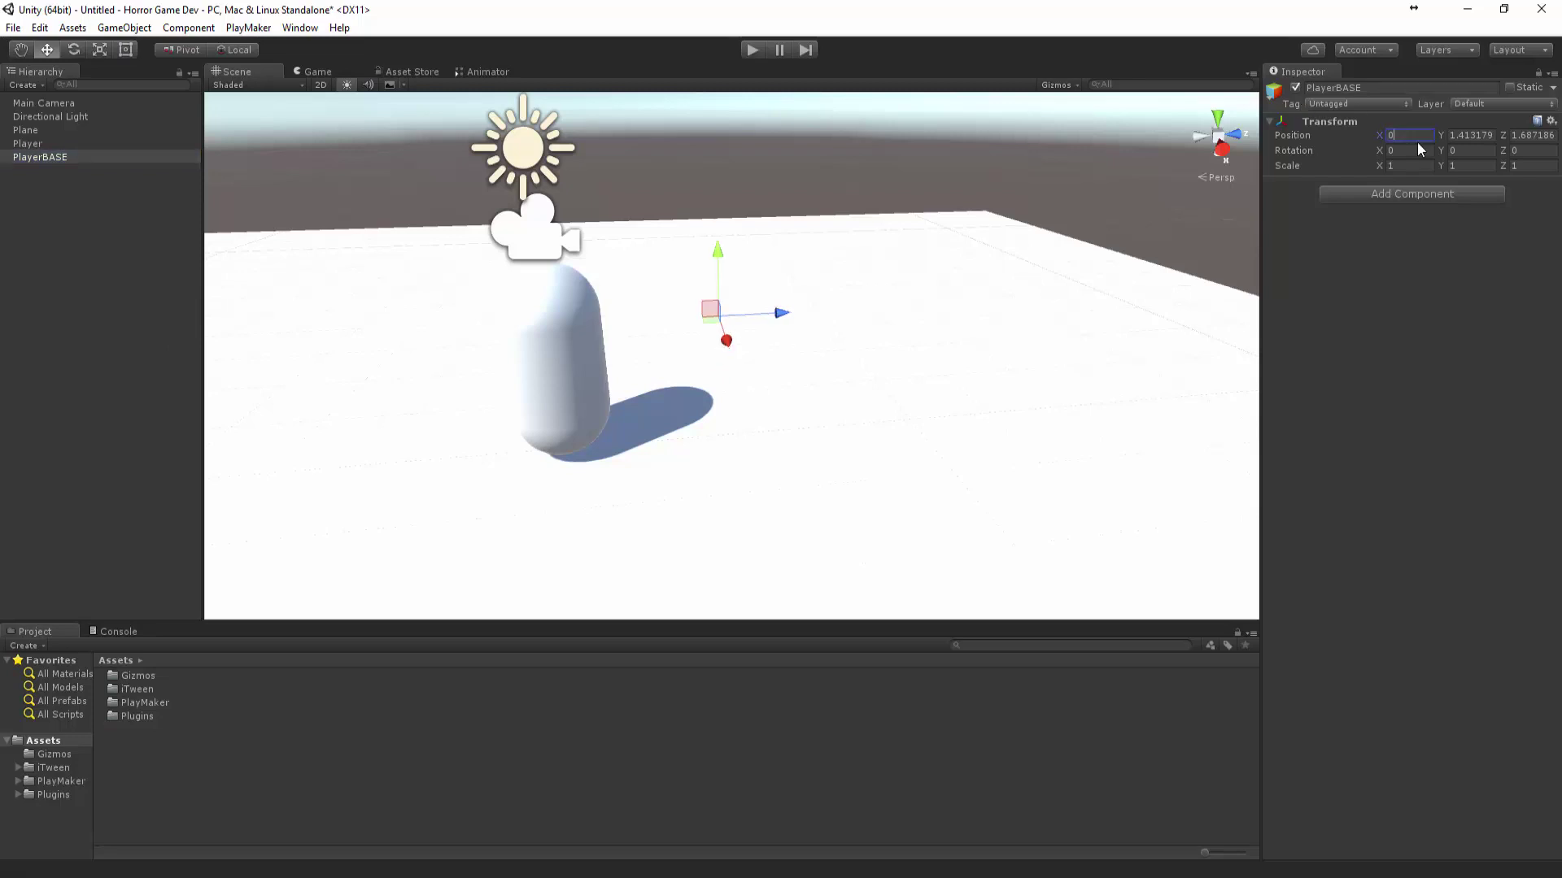
key(Tab)
text(0)
key(Tab)
text(0)
drag(32, 145, 44, 158)
alt+drag(445, 360, 604, 343)
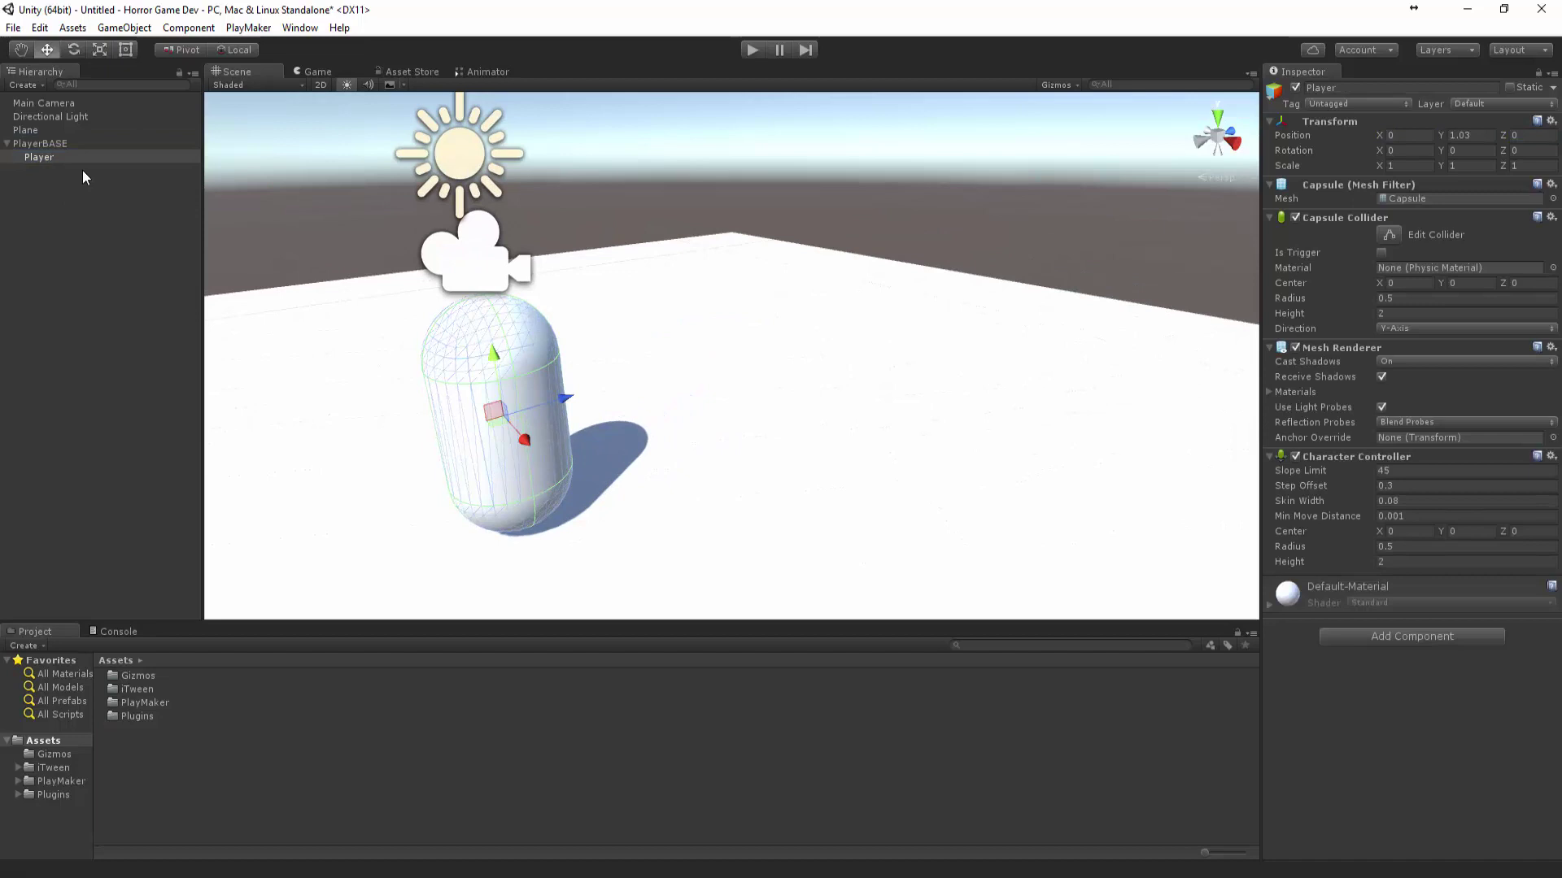
- Try moving PlayerBASE across the plane to test the parenting, and undo the move
click(65, 143)
drag(527, 530, 762, 372)
key(ctrl+z)
- Create another empty game object in the scene's root and name it CameraBASE
click(56, 196)
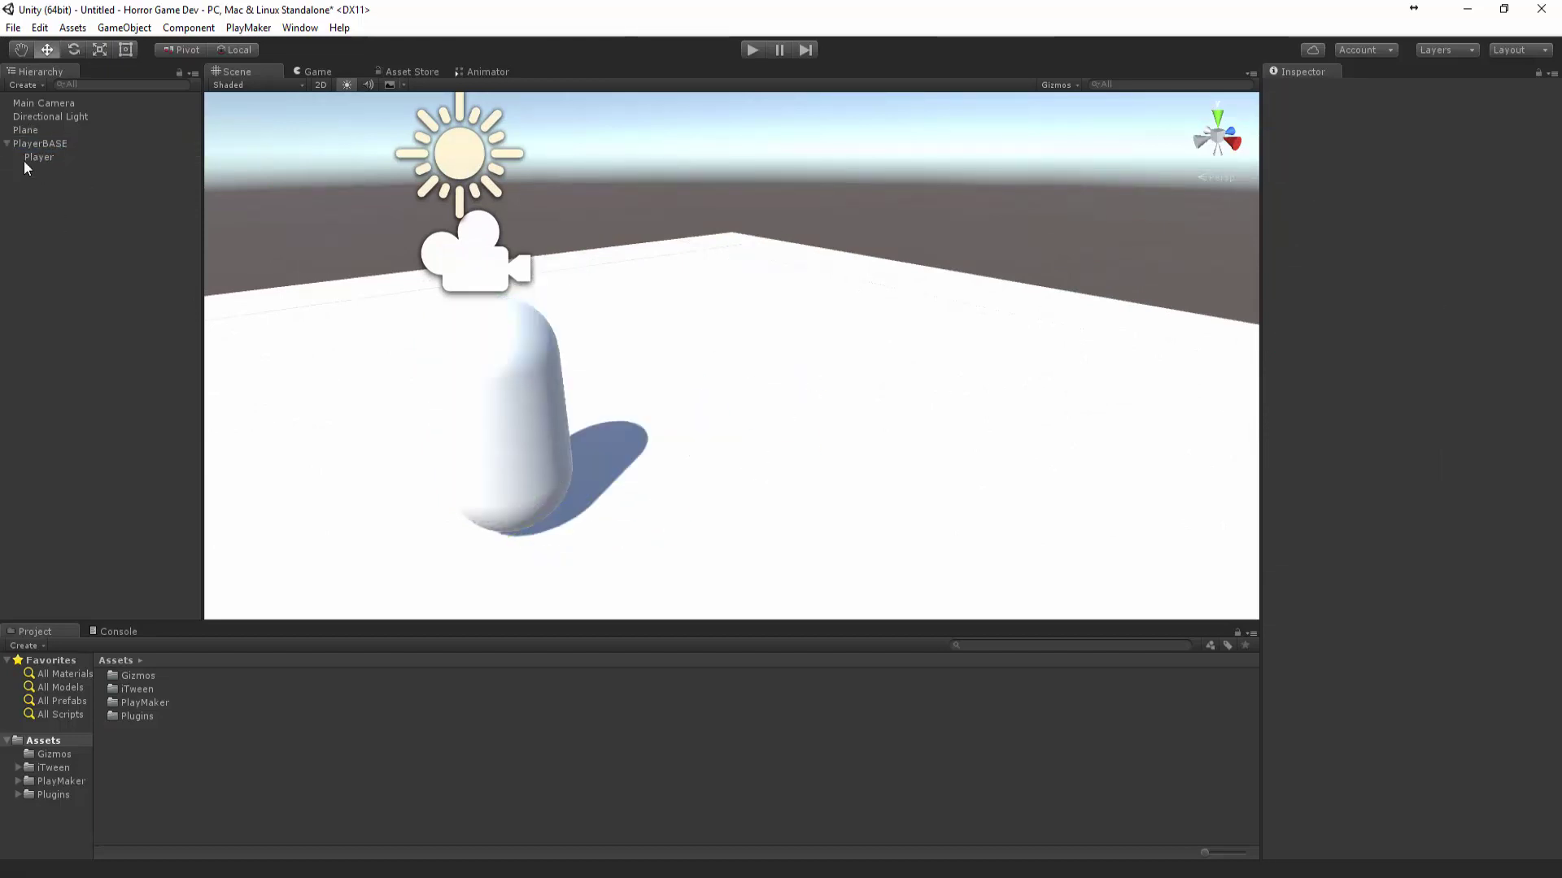
right_click(26, 204)
click(96, 341)
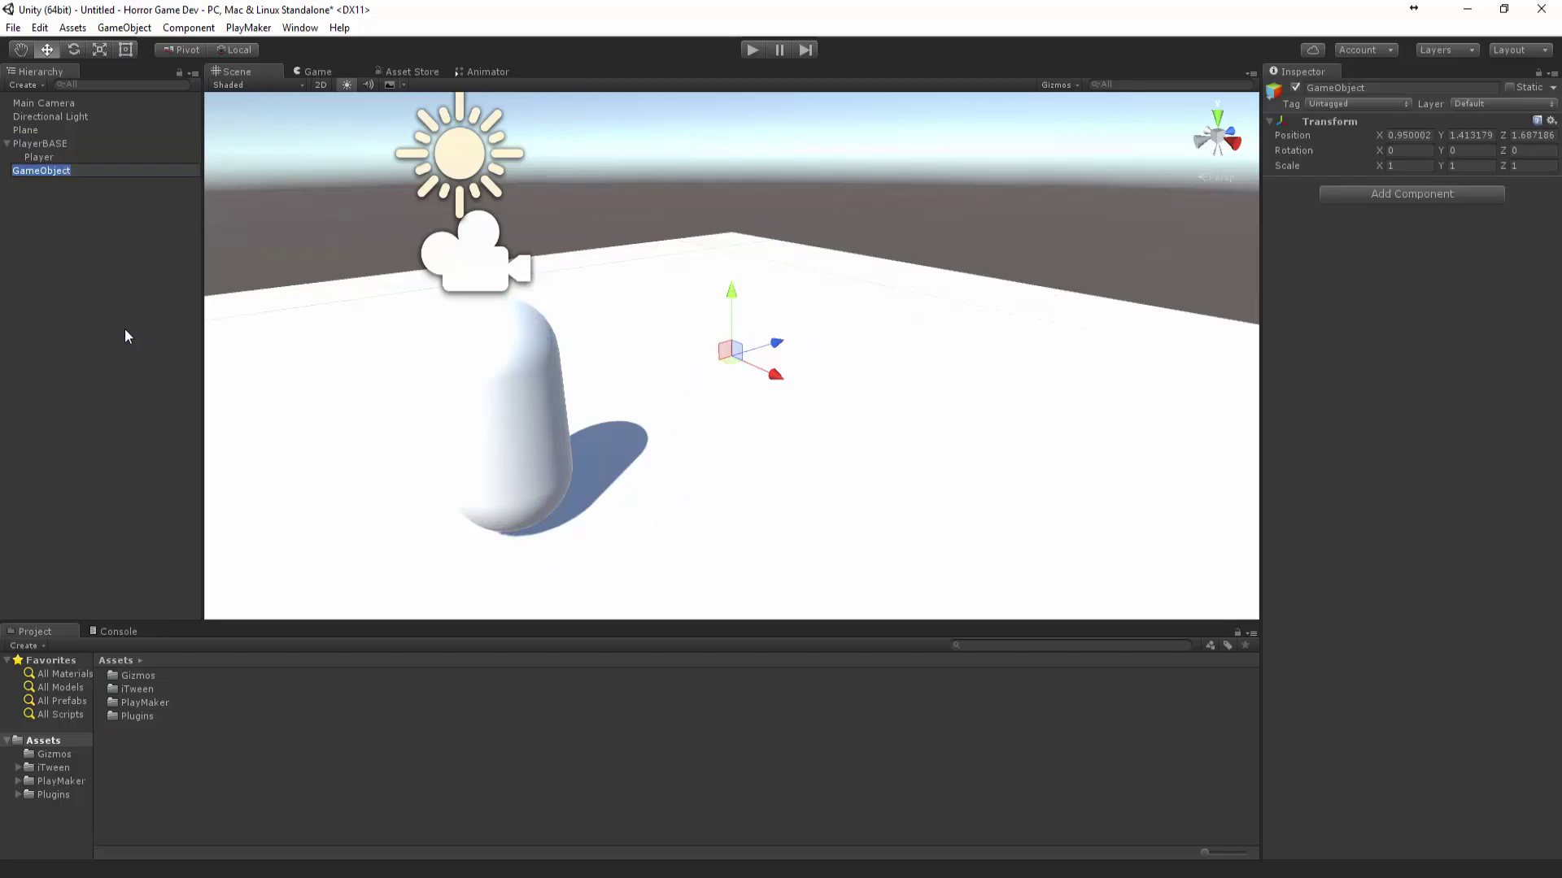
text(Camera)
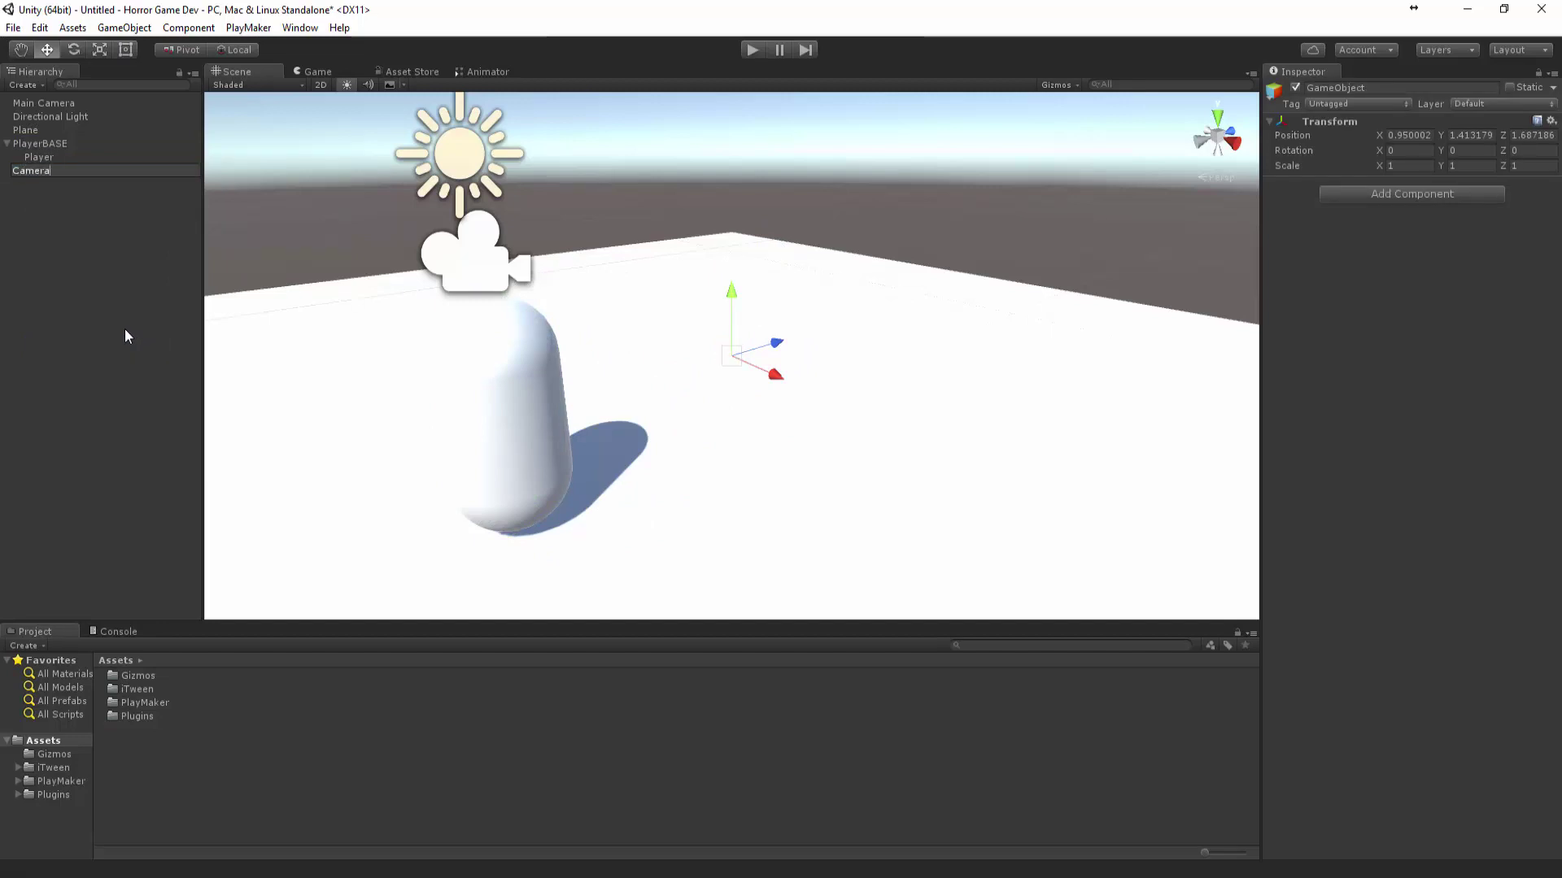
text(BASE)
key(Return)
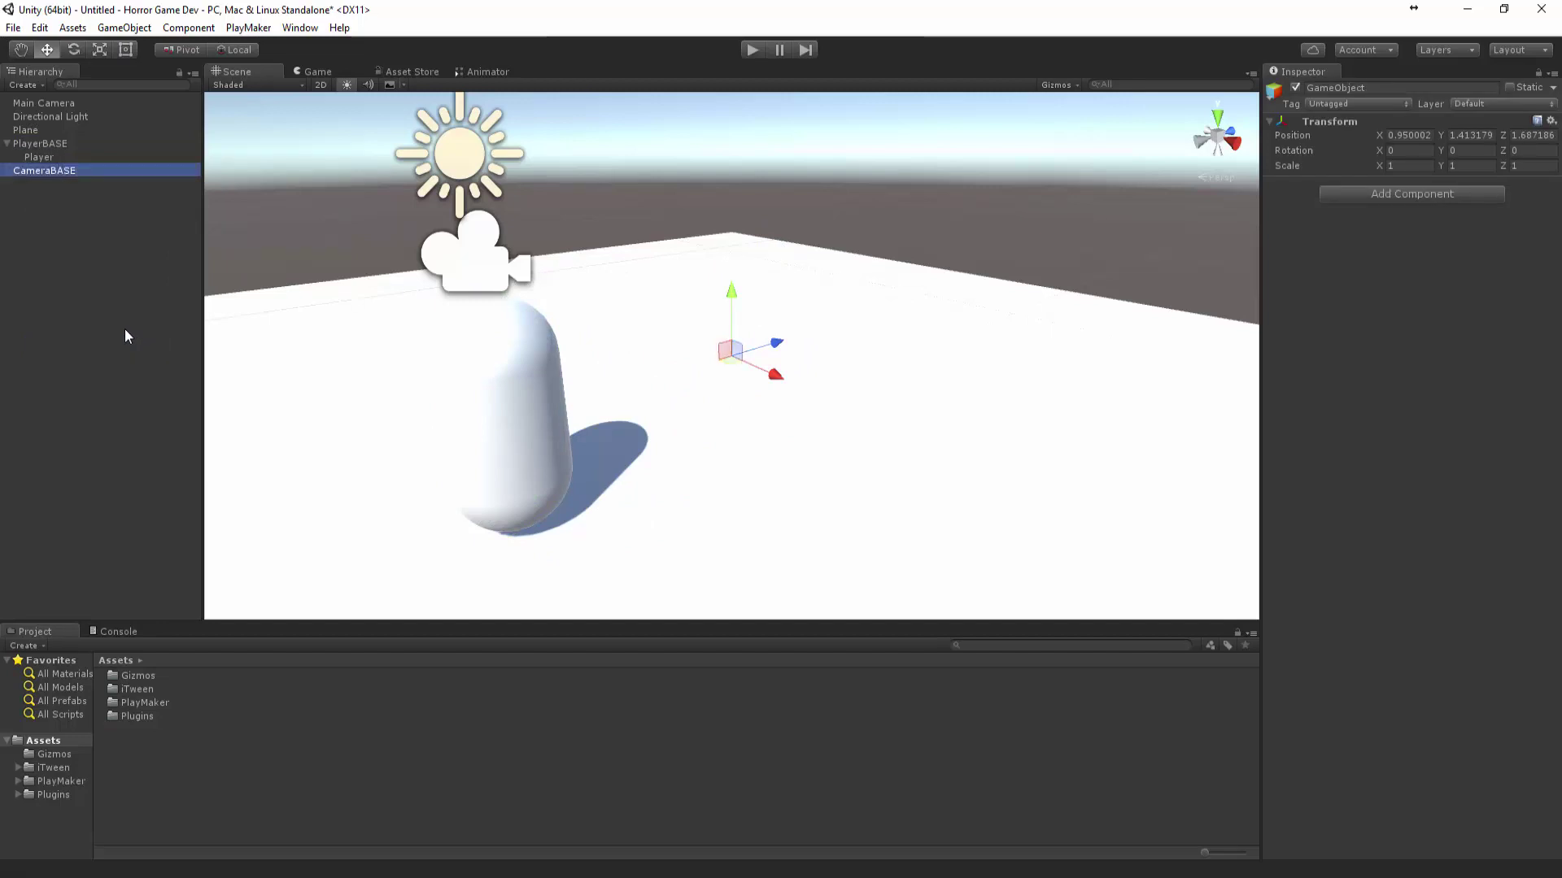
- Set CameraBASE's X, Y and Z position to 0
click(1392, 135)
text(0)
key(Tab)
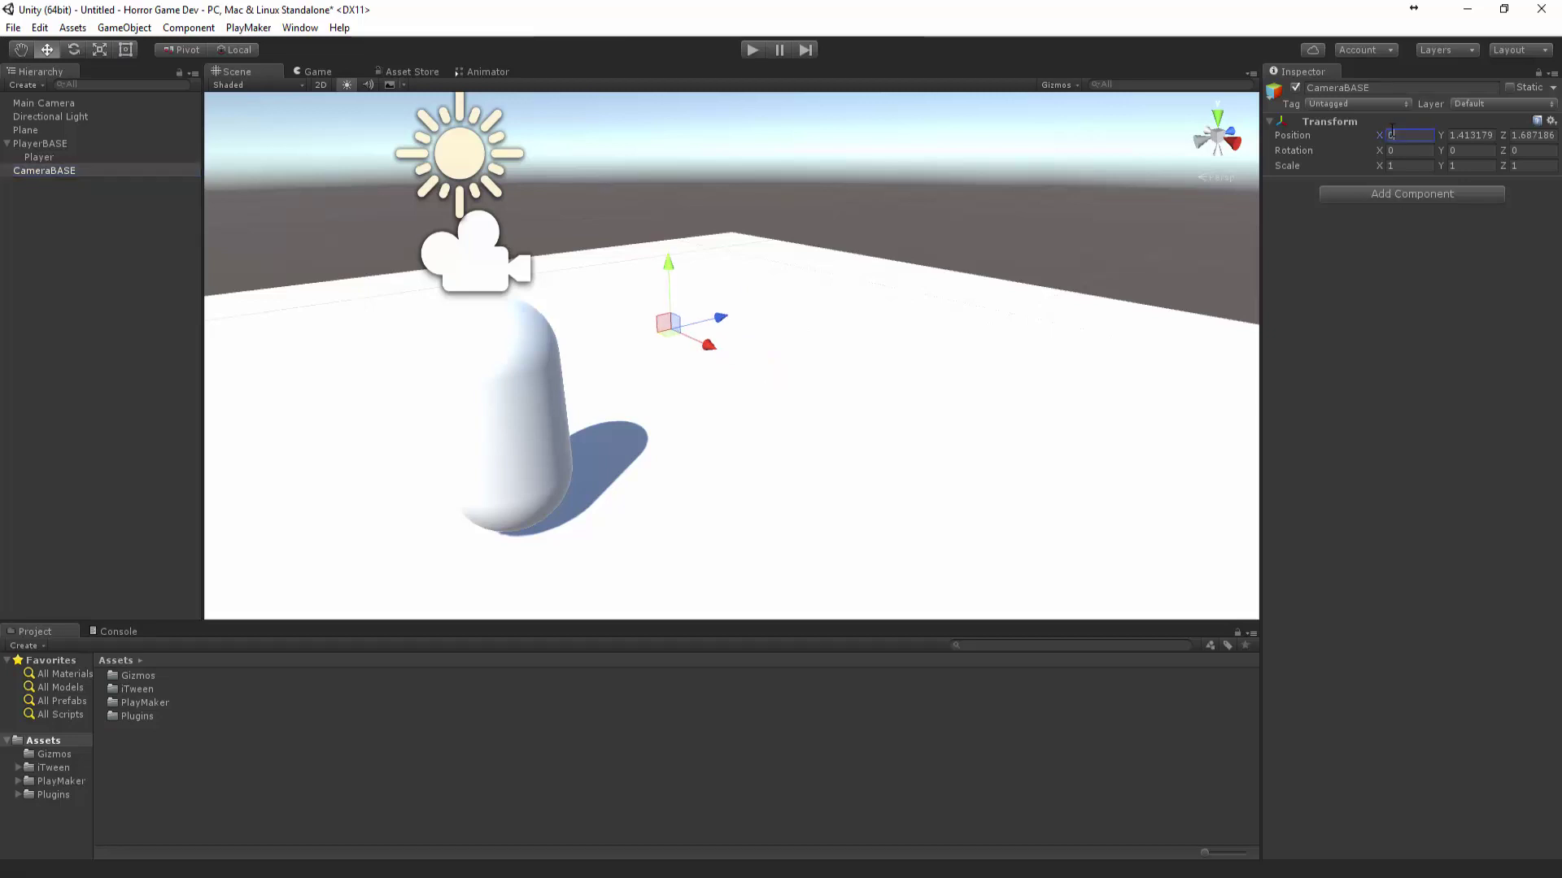
text(0)
key(Tab)
text(0)
- Make Main Camera a child of CameraBASE, and CameraBASE a child of PlayerBASE
drag(37, 103, 74, 128)
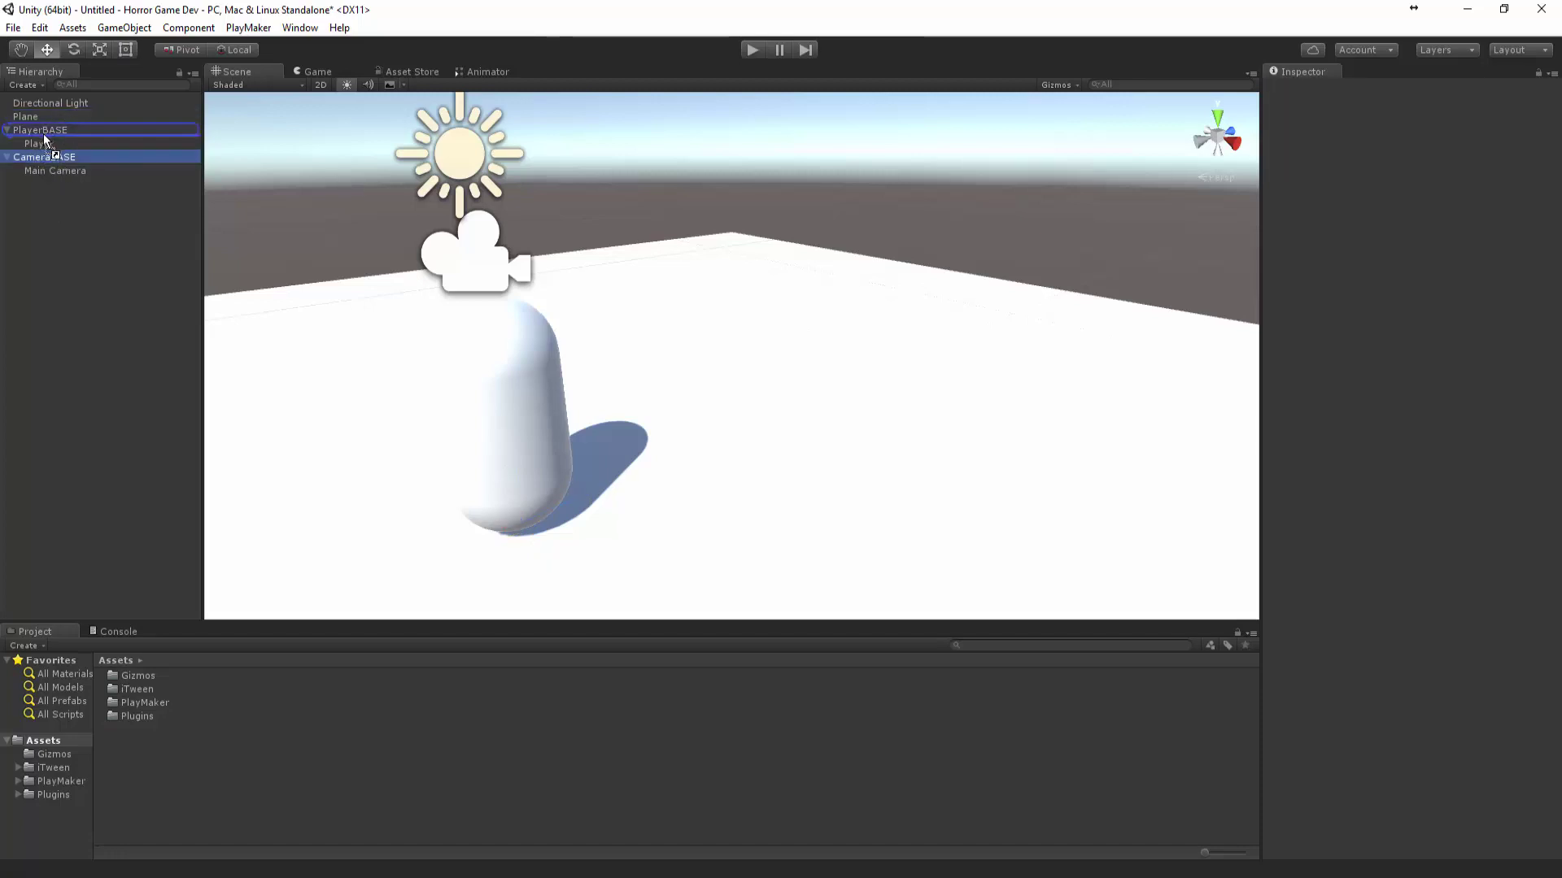
click(42, 128)
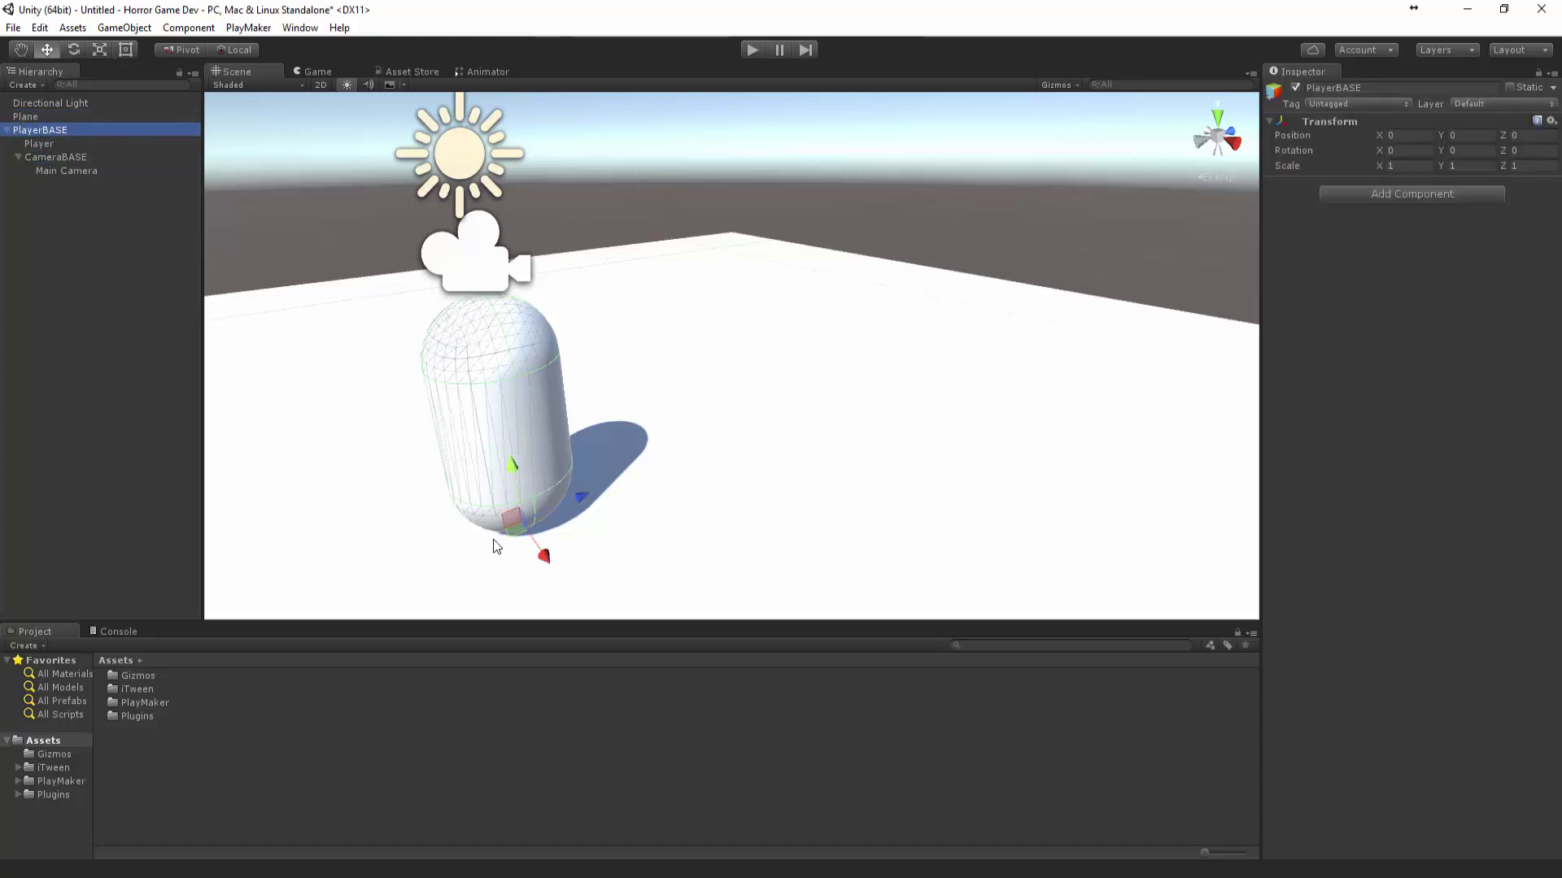
mouse_move(497, 547)
mouse_down()
mouse_move(626, 521)
mouse_move(724, 526)
mouse_move(803, 481)
mouse_move(683, 489)
mouse_move(511, 537)
mouse_up()
click(22, 238)
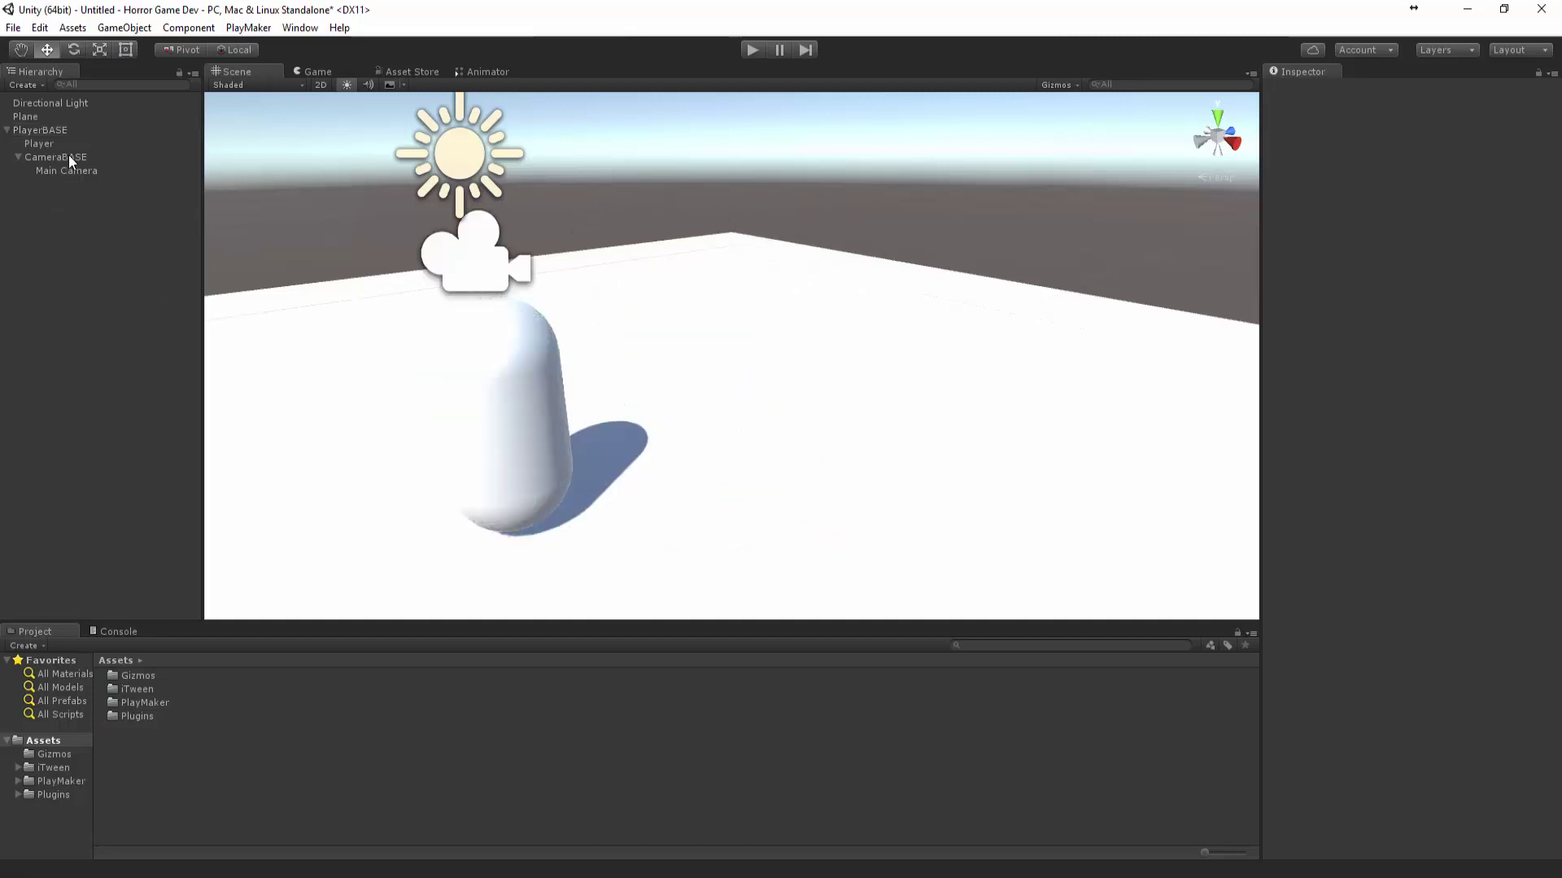
- Create an empty object named CameraFollow inside PlayerBASE and make it a child of Player
click(50, 132)
right_click(50, 132)
click(118, 274)
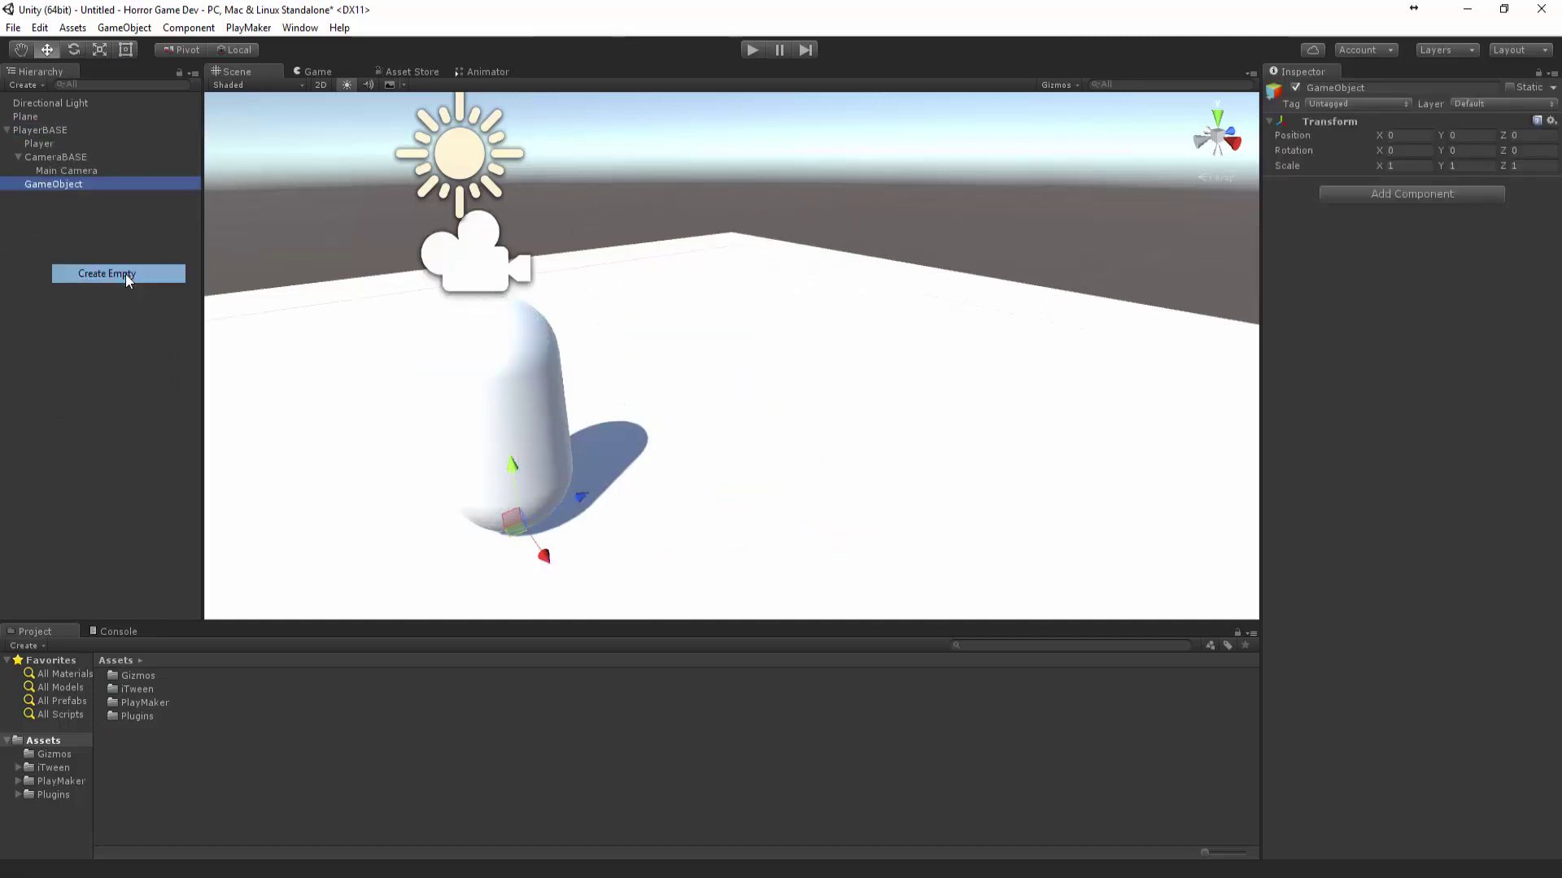
click(90, 187)
text(CameraFo)
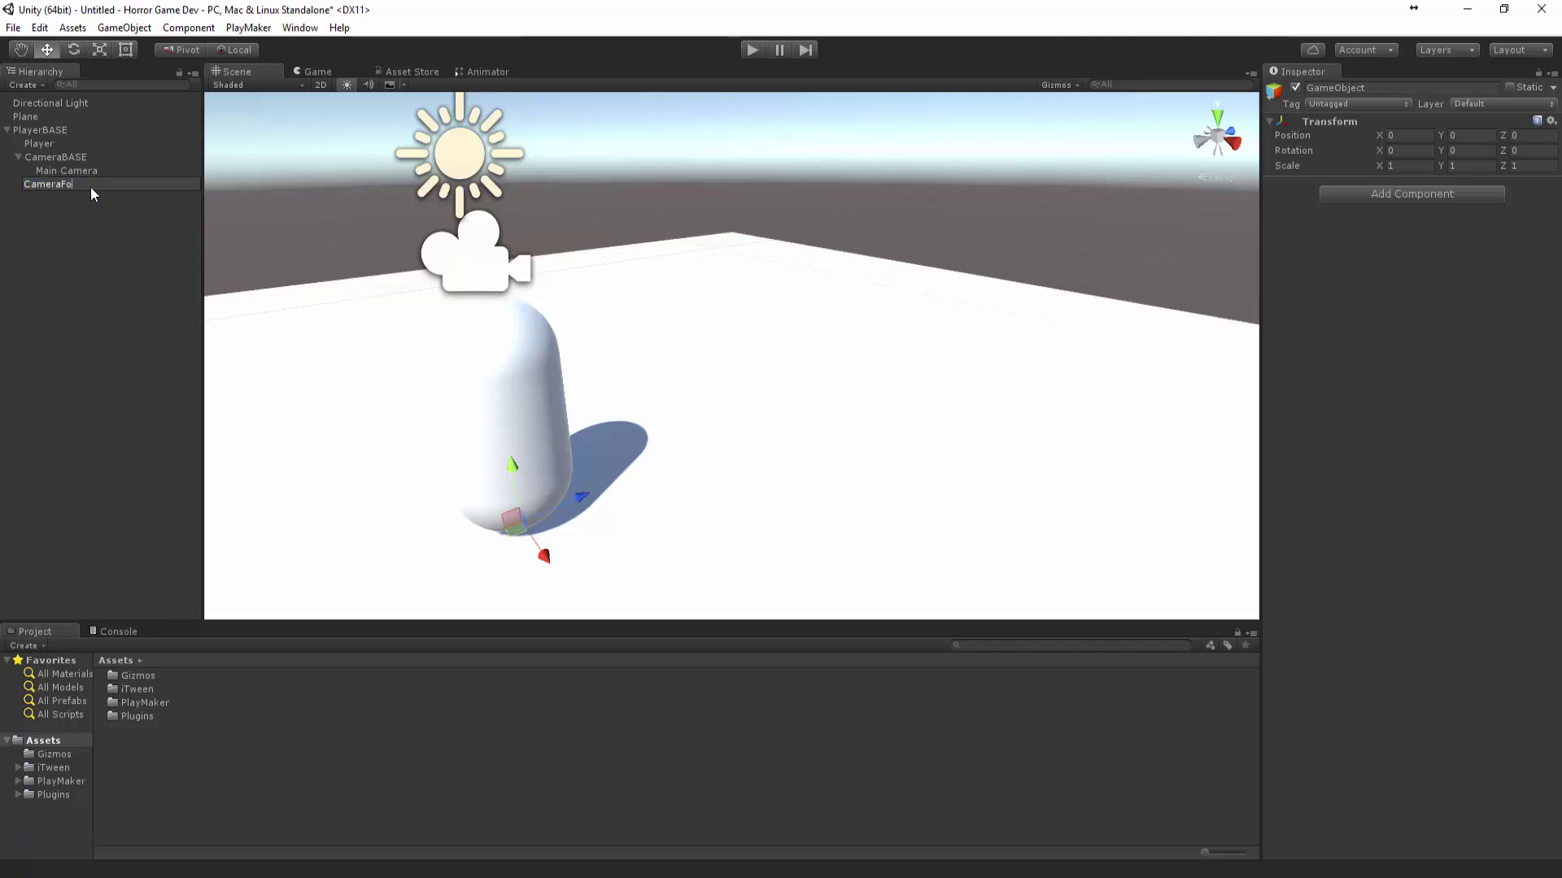
text(llow)
key(Return)
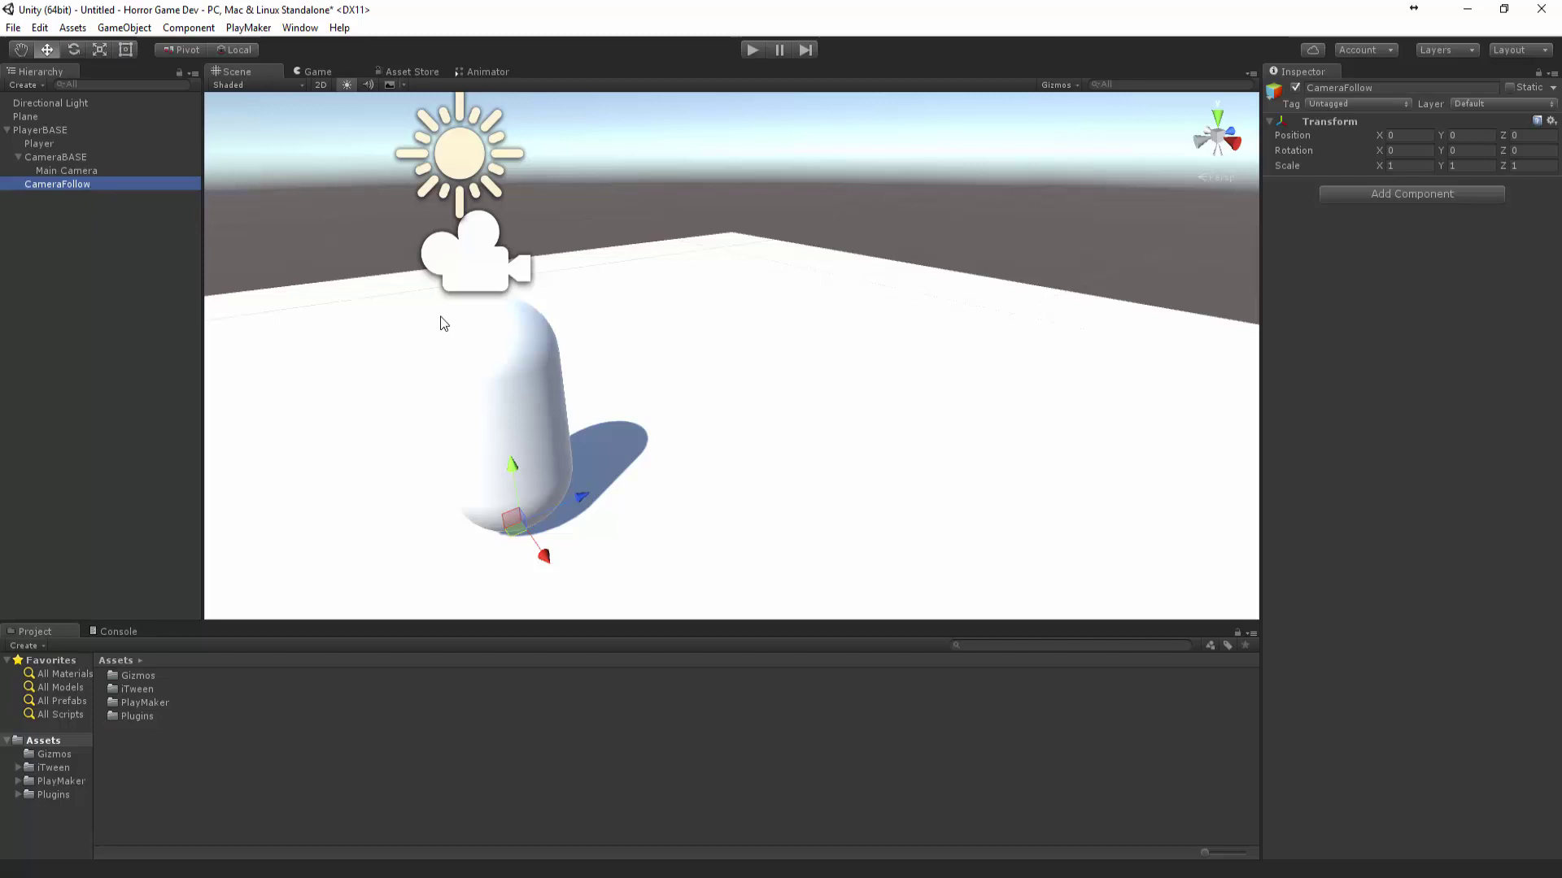
drag(82, 186, 42, 144)
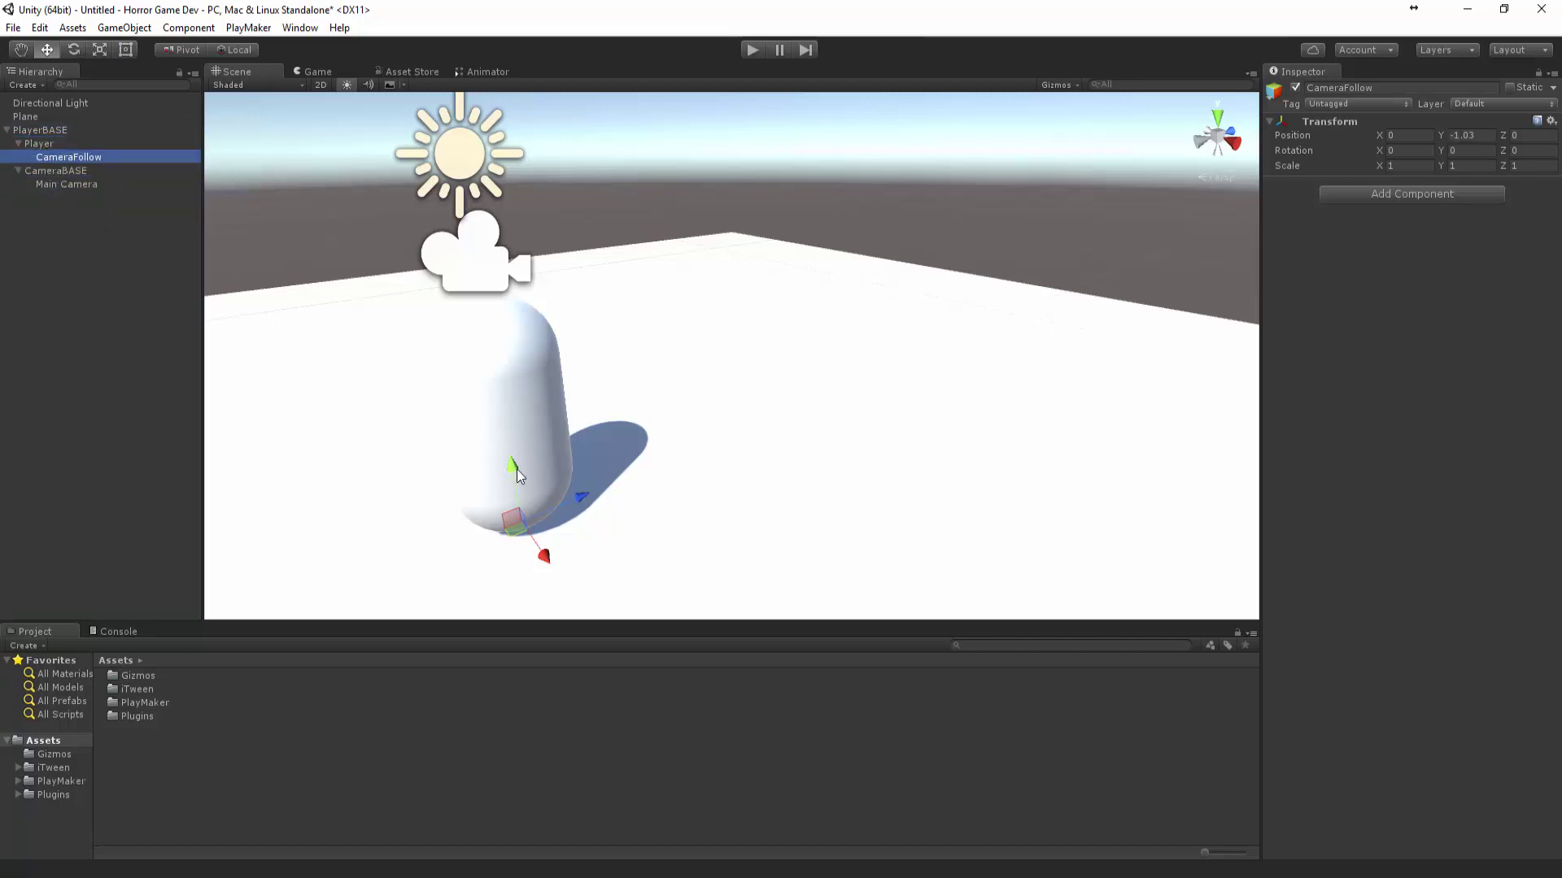
- Copy the Main Camera's Transform component and paste its values onto CameraFollow's Transform
click(77, 185)
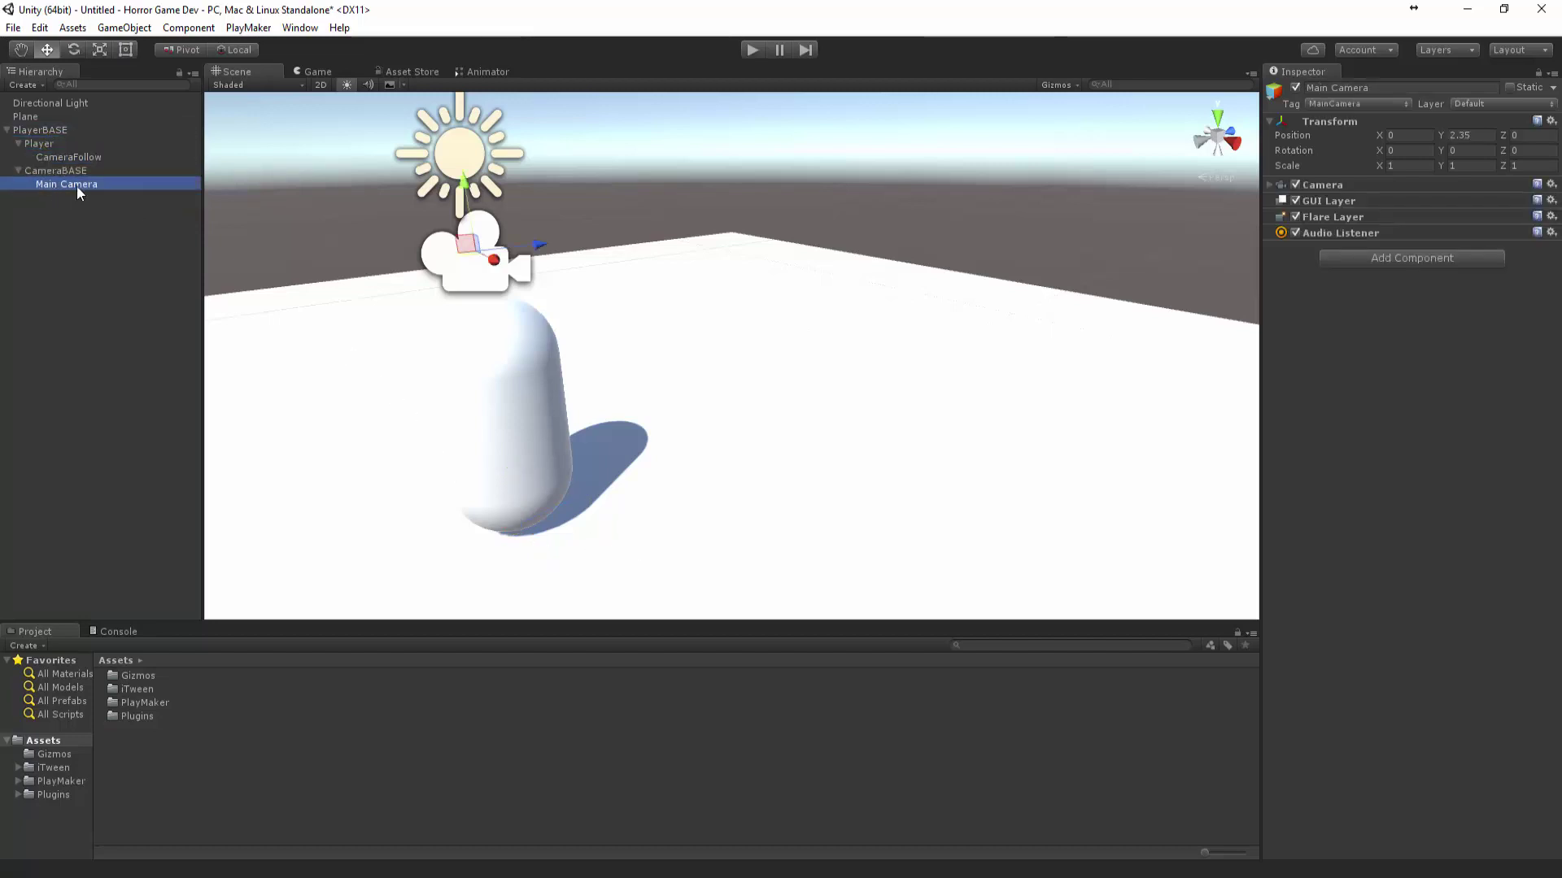
right_click(1340, 124)
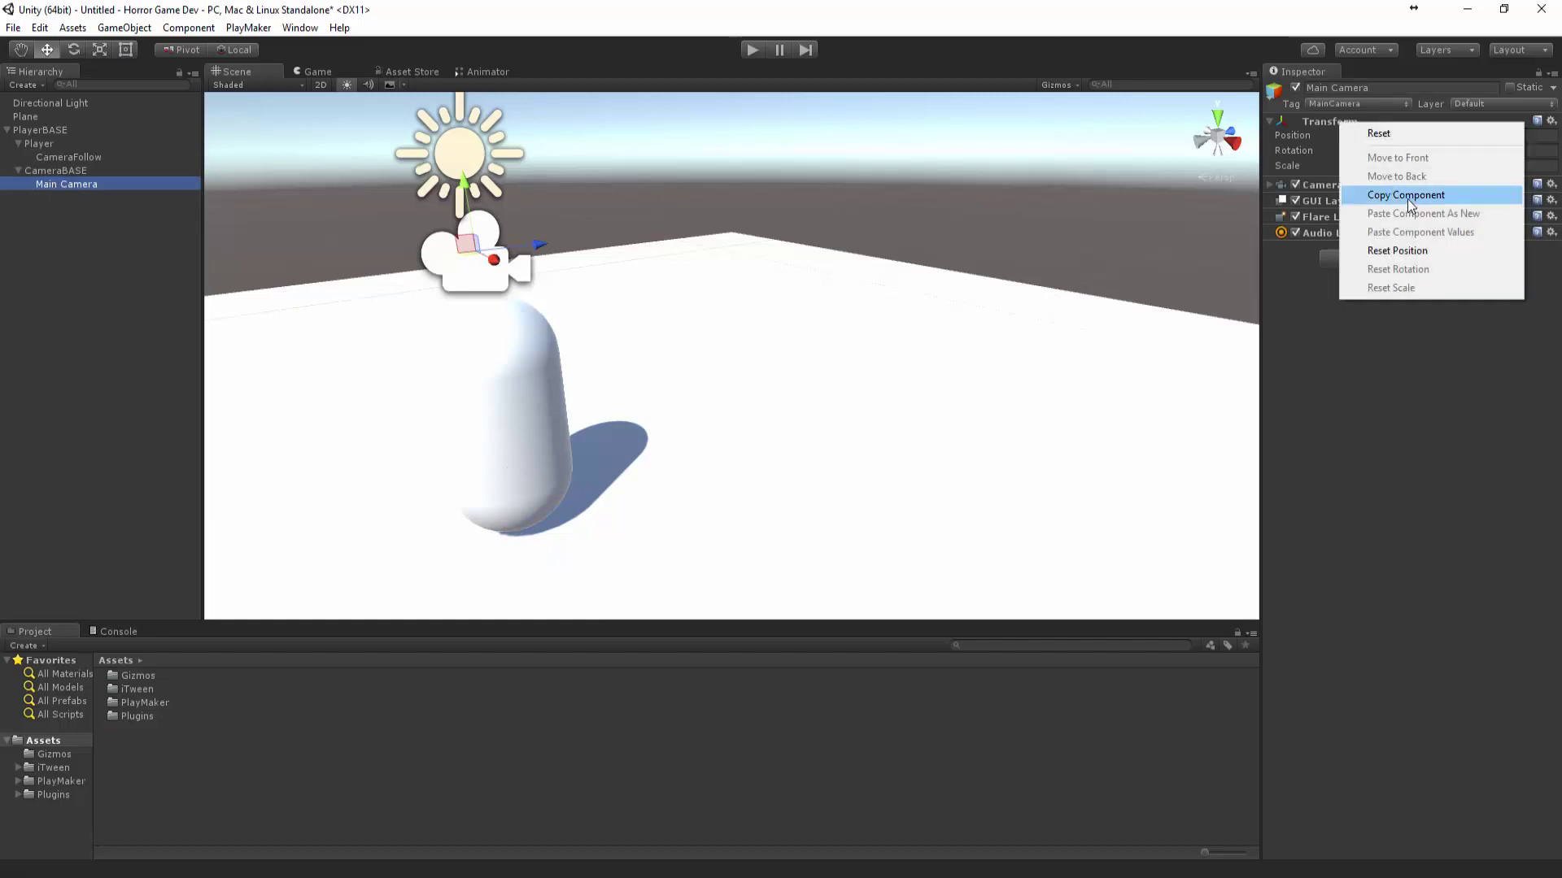
click(1390, 203)
click(77, 157)
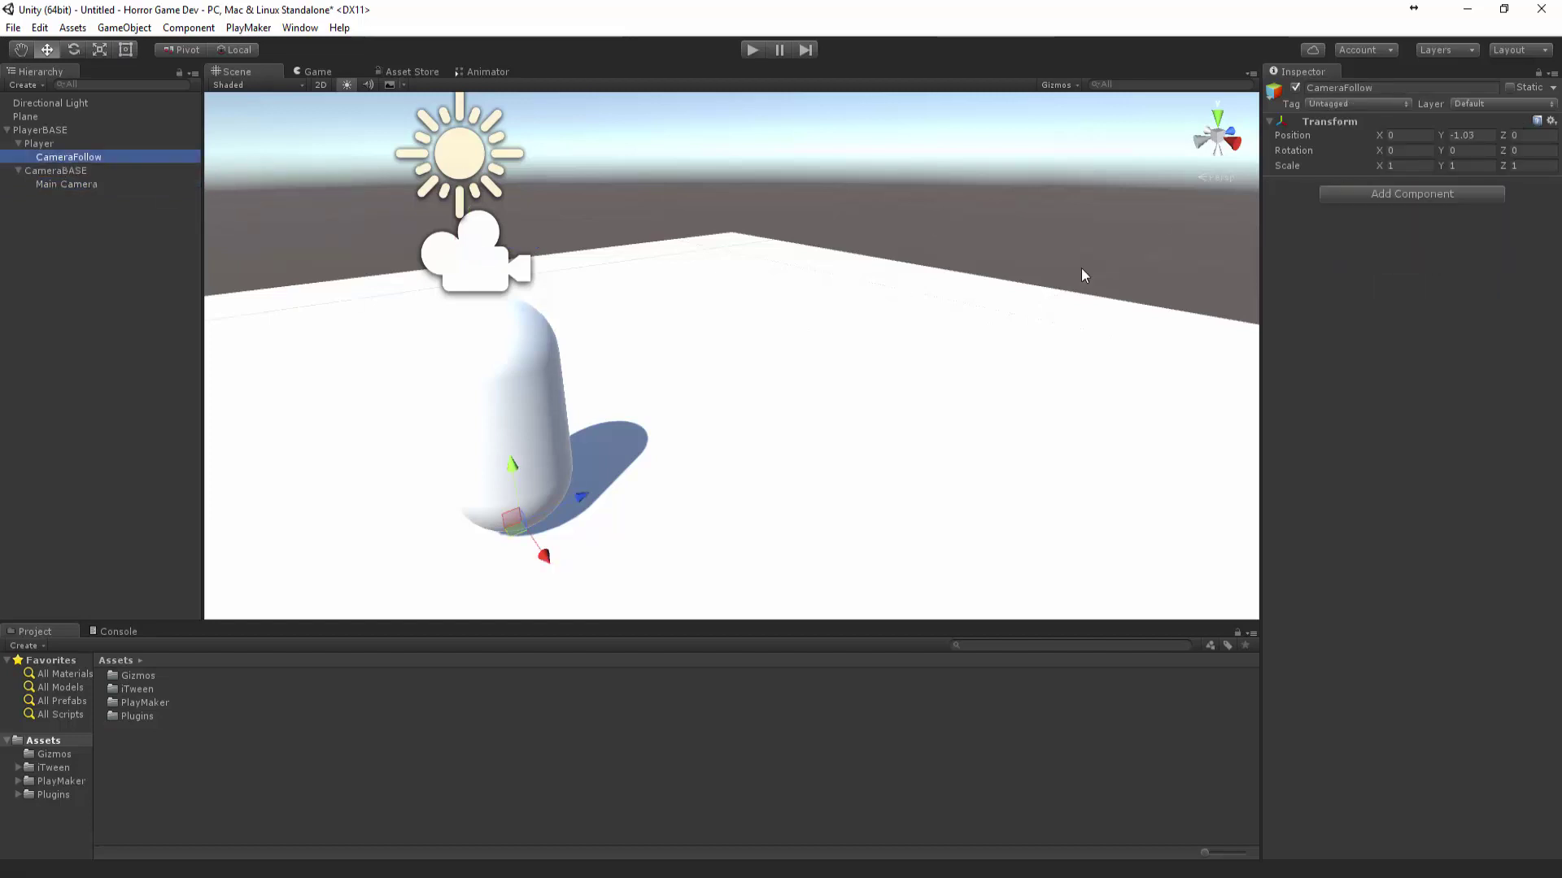
right_click(1333, 124)
click(1407, 233)
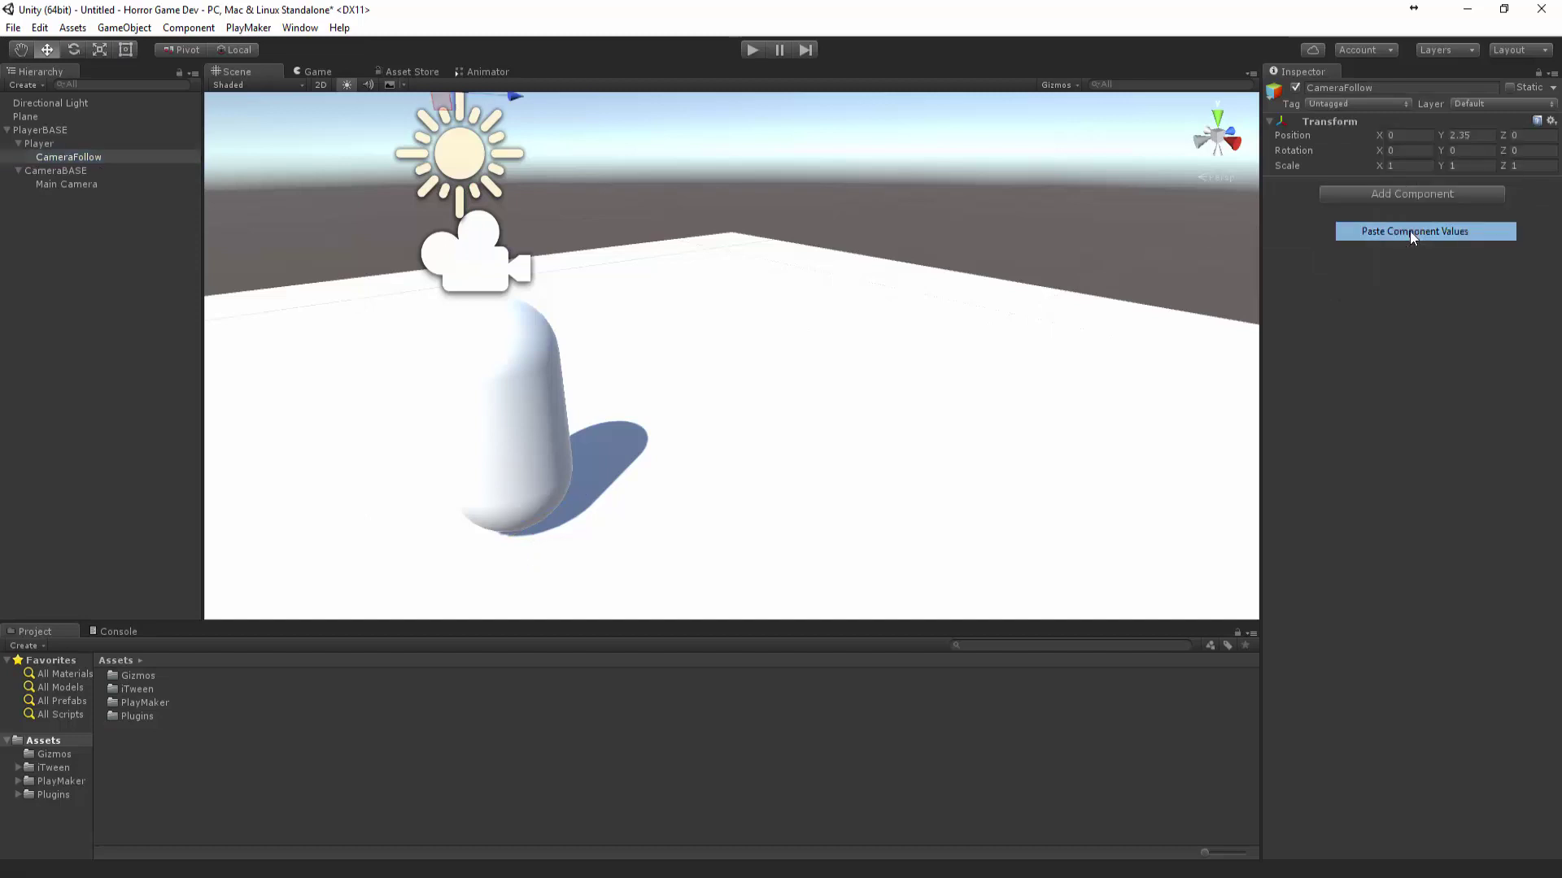
- Lower CameraFollow along the Y axis to about 1.23 so it lines up with the Main Camera
scroll(829, 252, down, 3)
middle_drag(798, 278, 795, 307)
alt+drag(794, 306, 879, 319)
drag(502, 106, 778, 332)
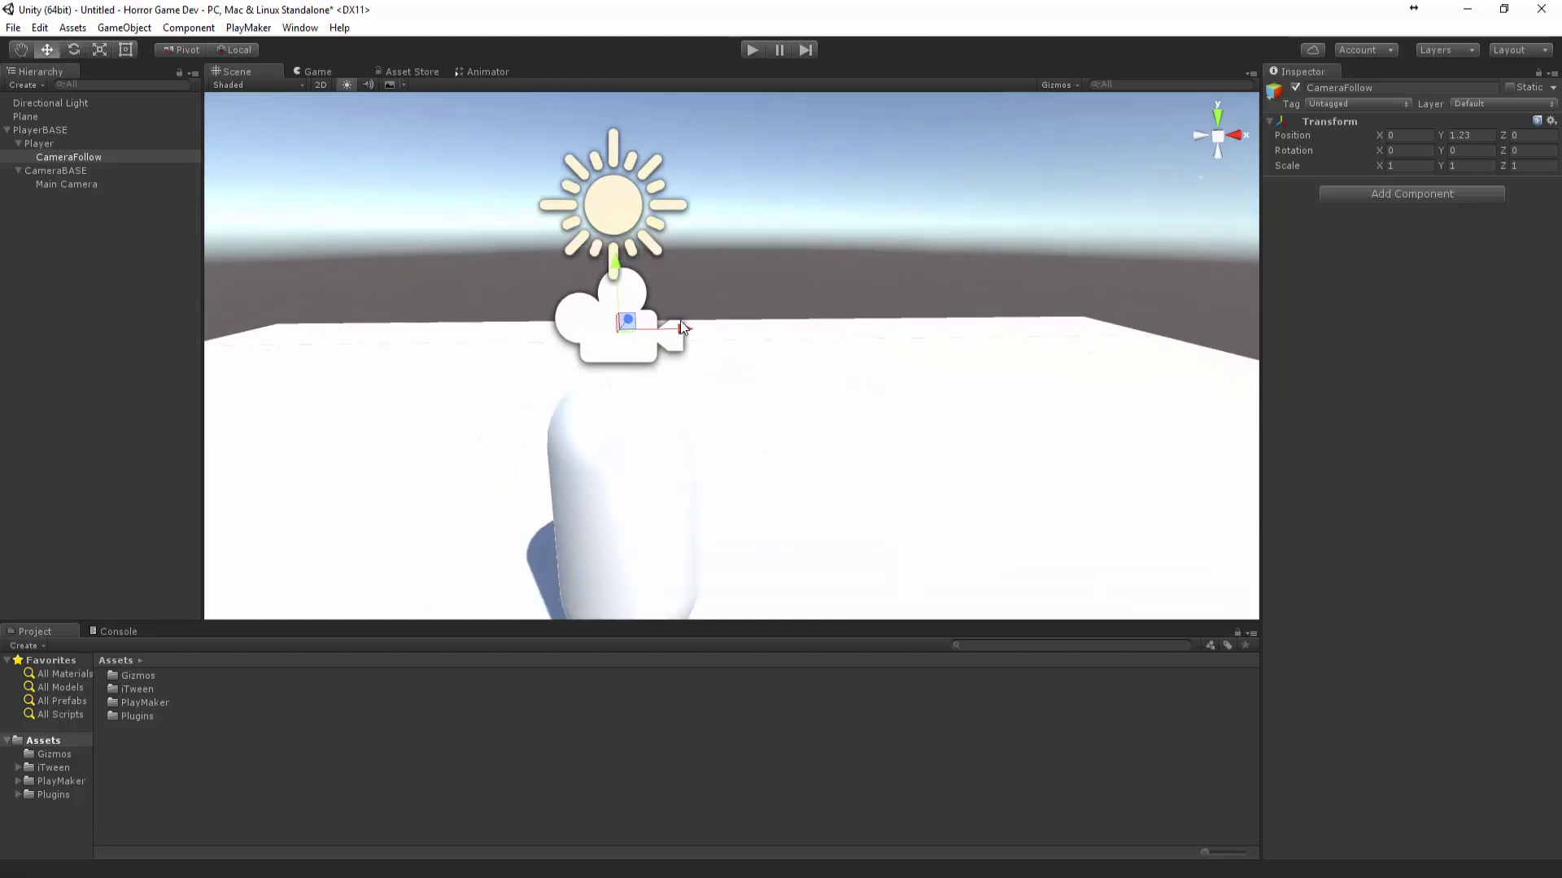
click(651, 303)
click(648, 301)
alt+drag(855, 244, 675, 267)
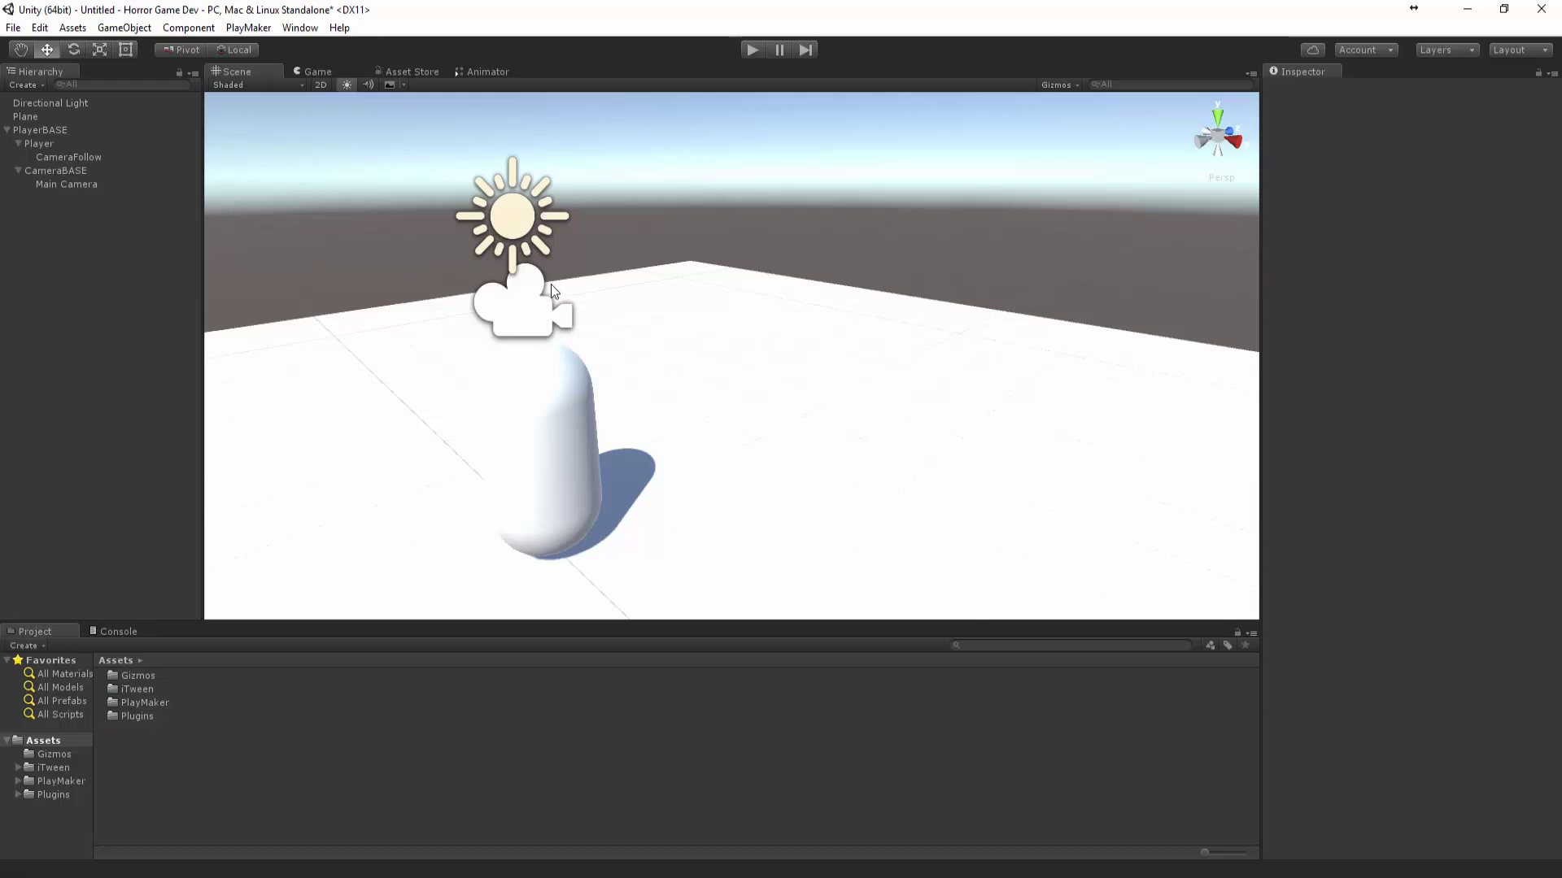
- Add a Play Maker FSM component to the Player object
click(75, 144)
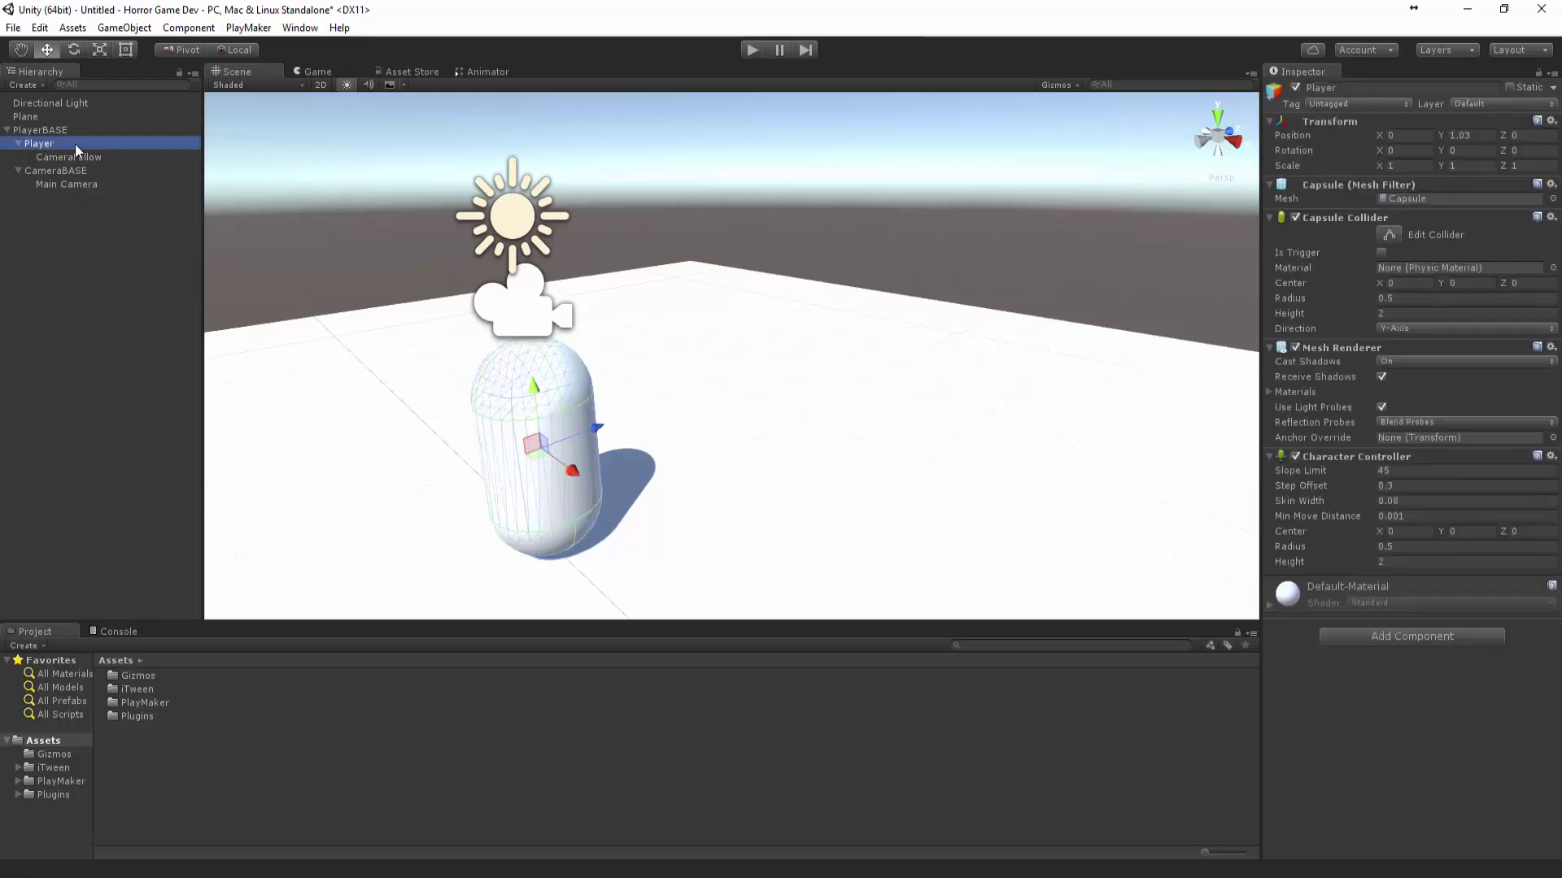
click(1443, 636)
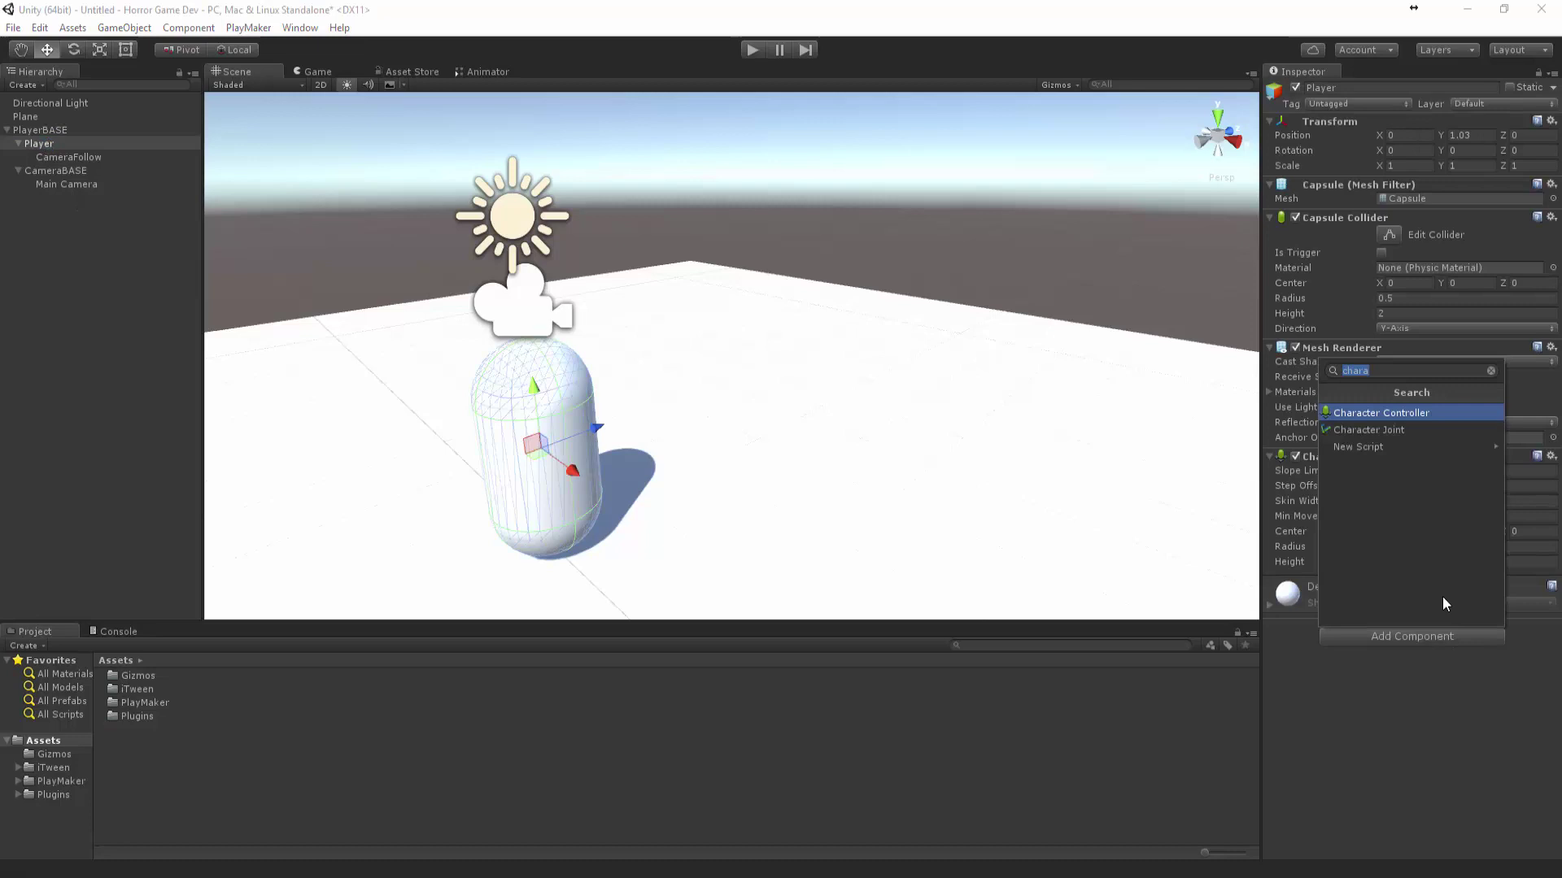
text(fsm)
key(Down)
key(Return)
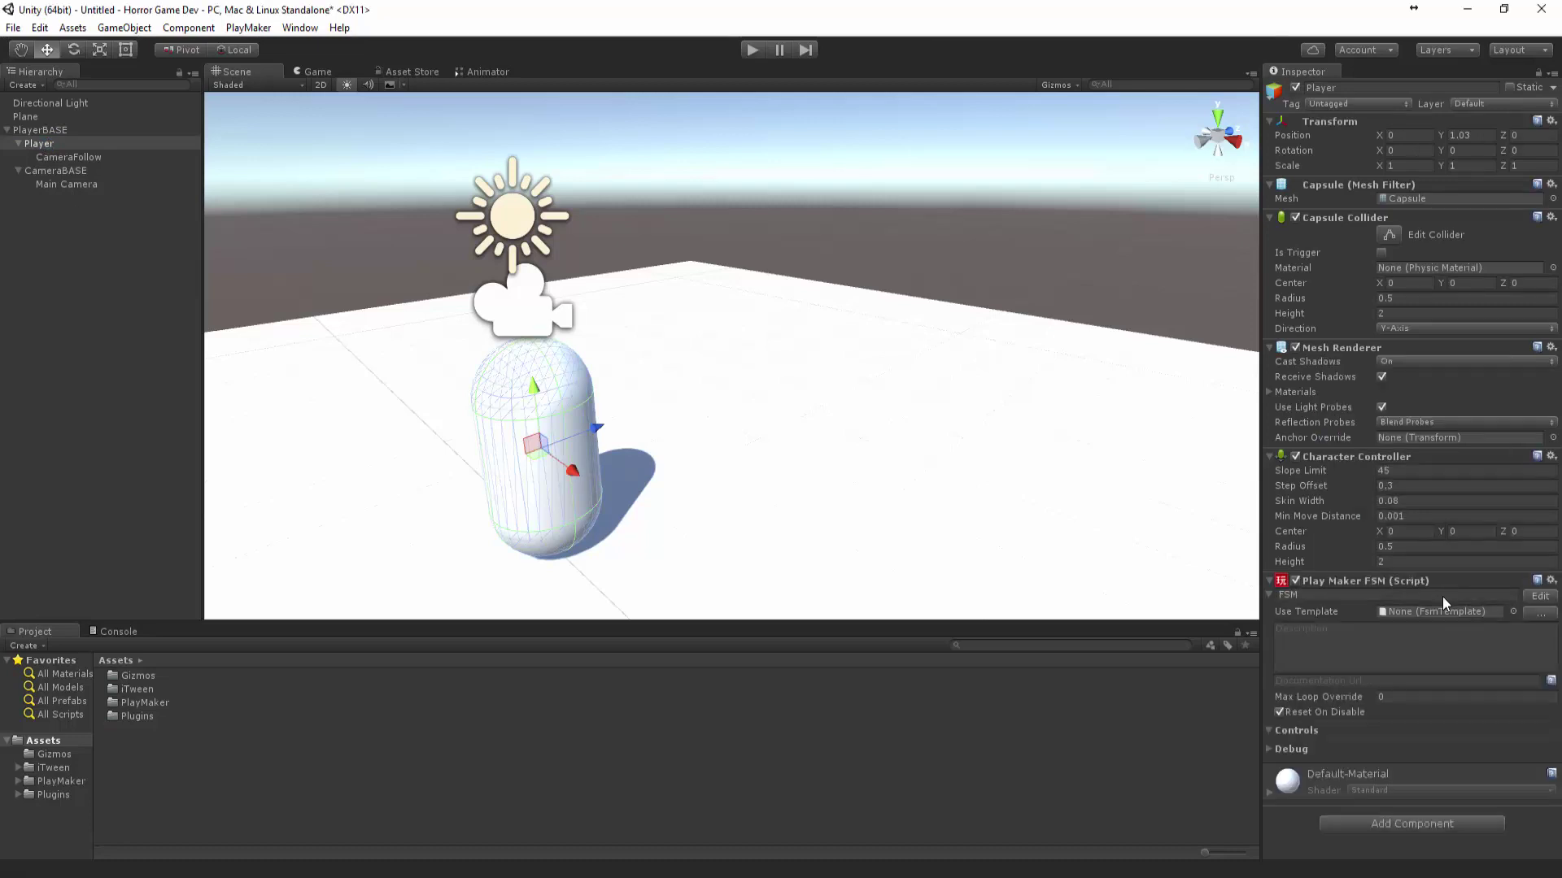
- Name the Player's FSM Movement and open it in the PlayMaker editor, placed over the scene view
click(1429, 594)
text(Movement)
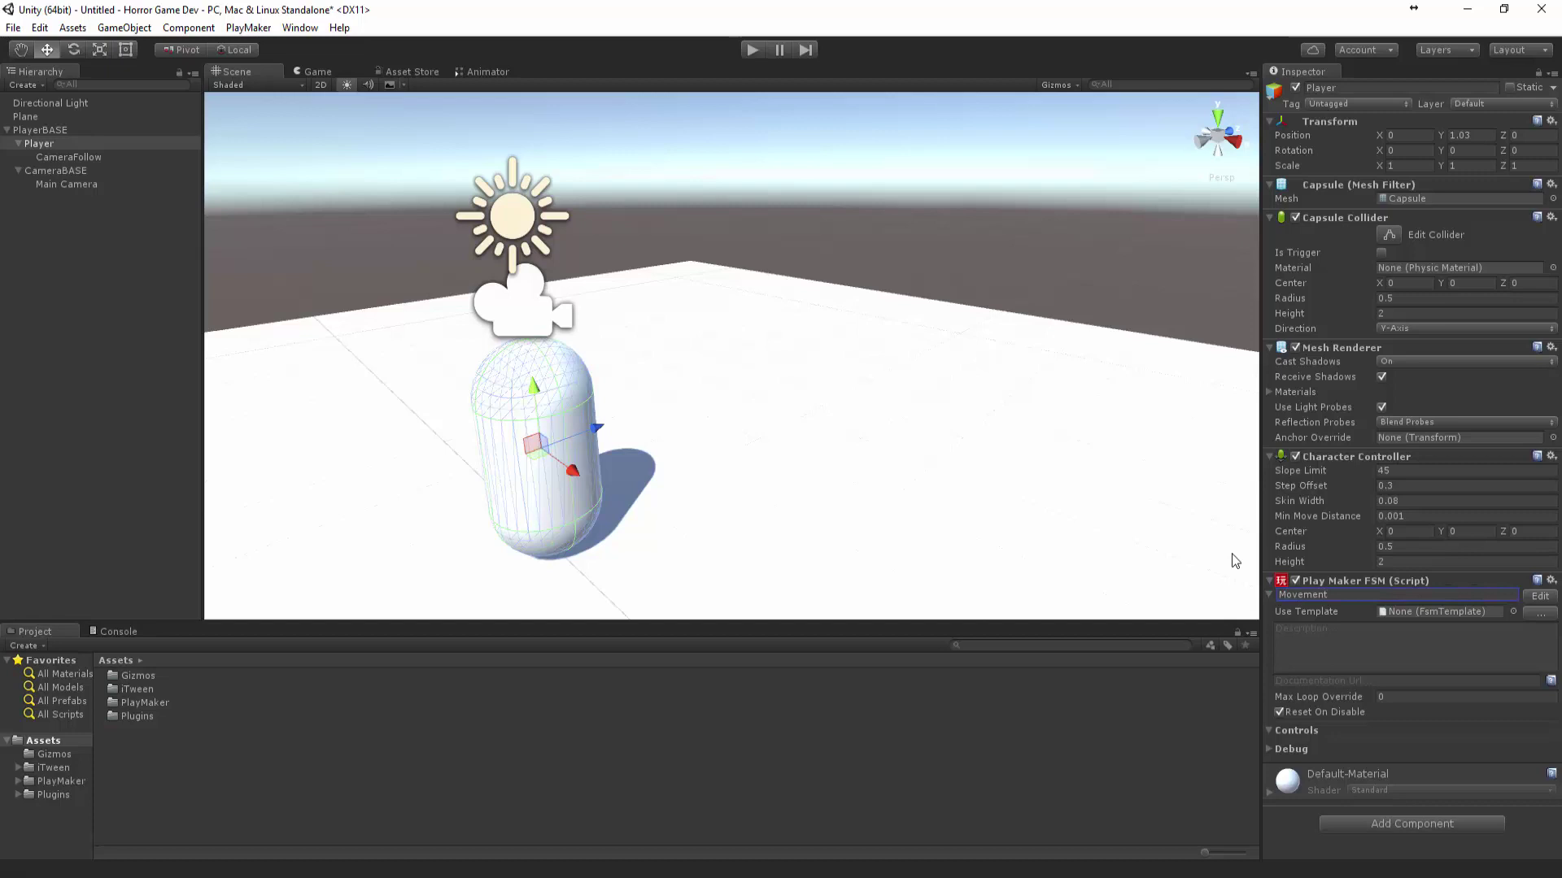
click(1538, 596)
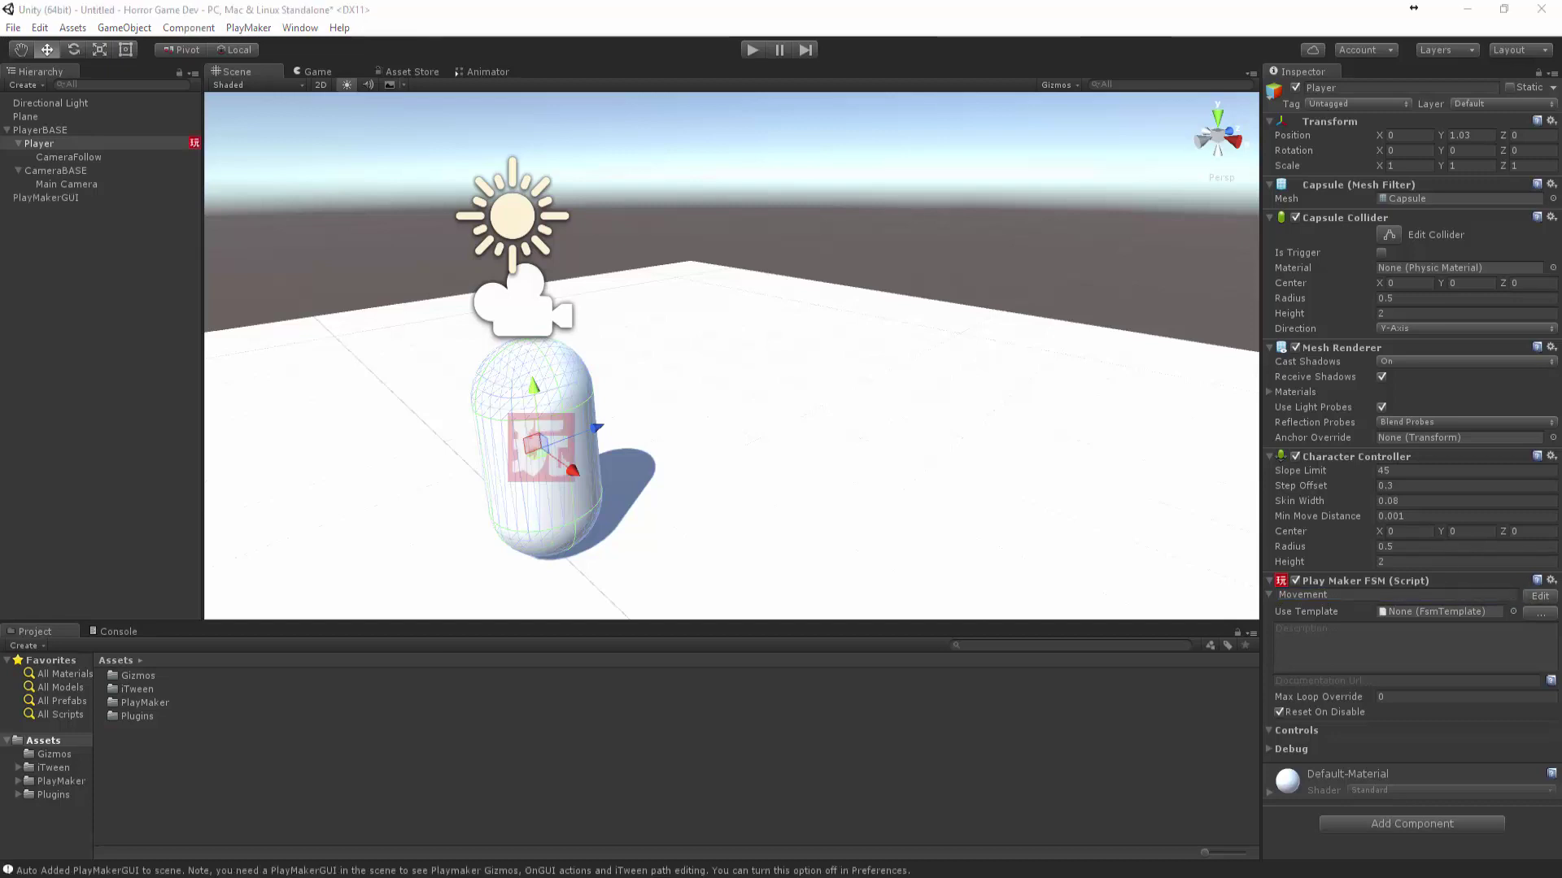
drag(569, 0, 462, 188)
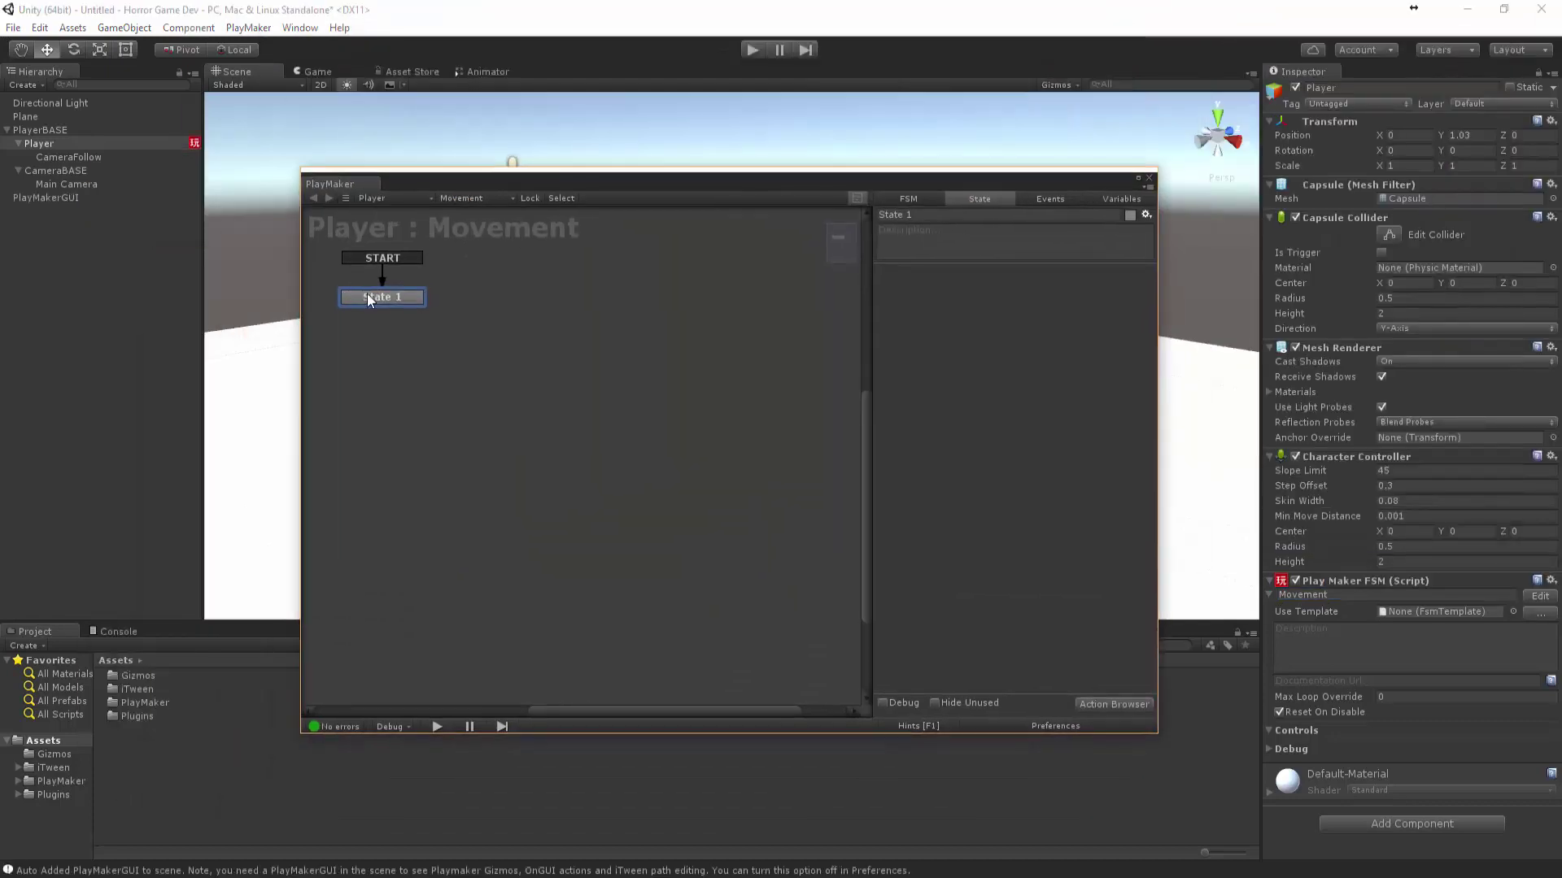
- Reposition the start state near the middle of the FSM graph and rename it Set Variables
drag(378, 306, 568, 383)
drag(402, 296, 629, 377)
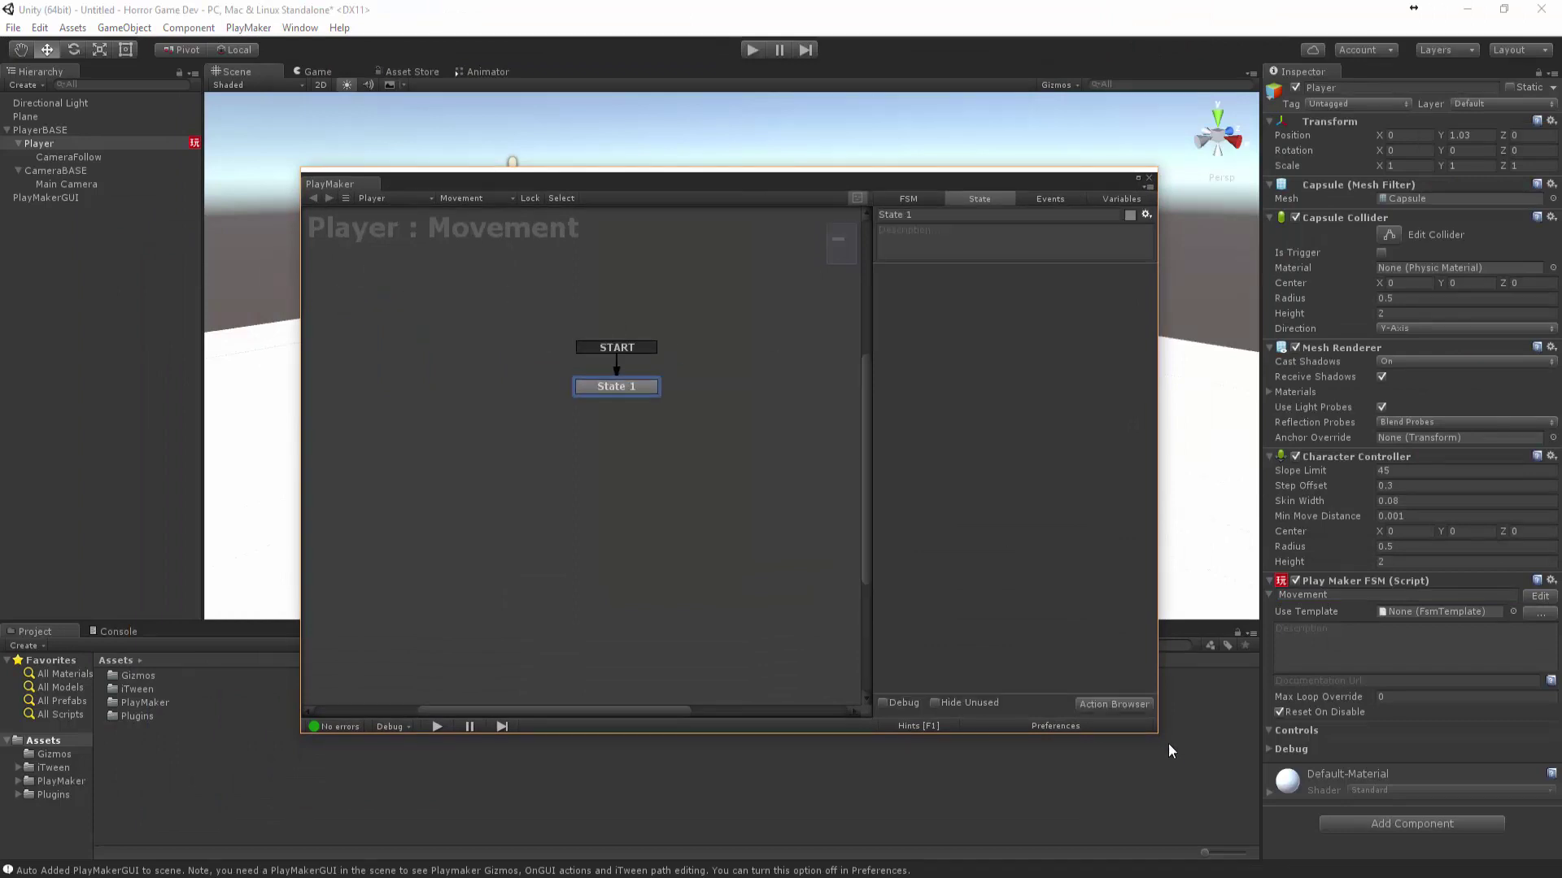
click(964, 214)
text(Se)
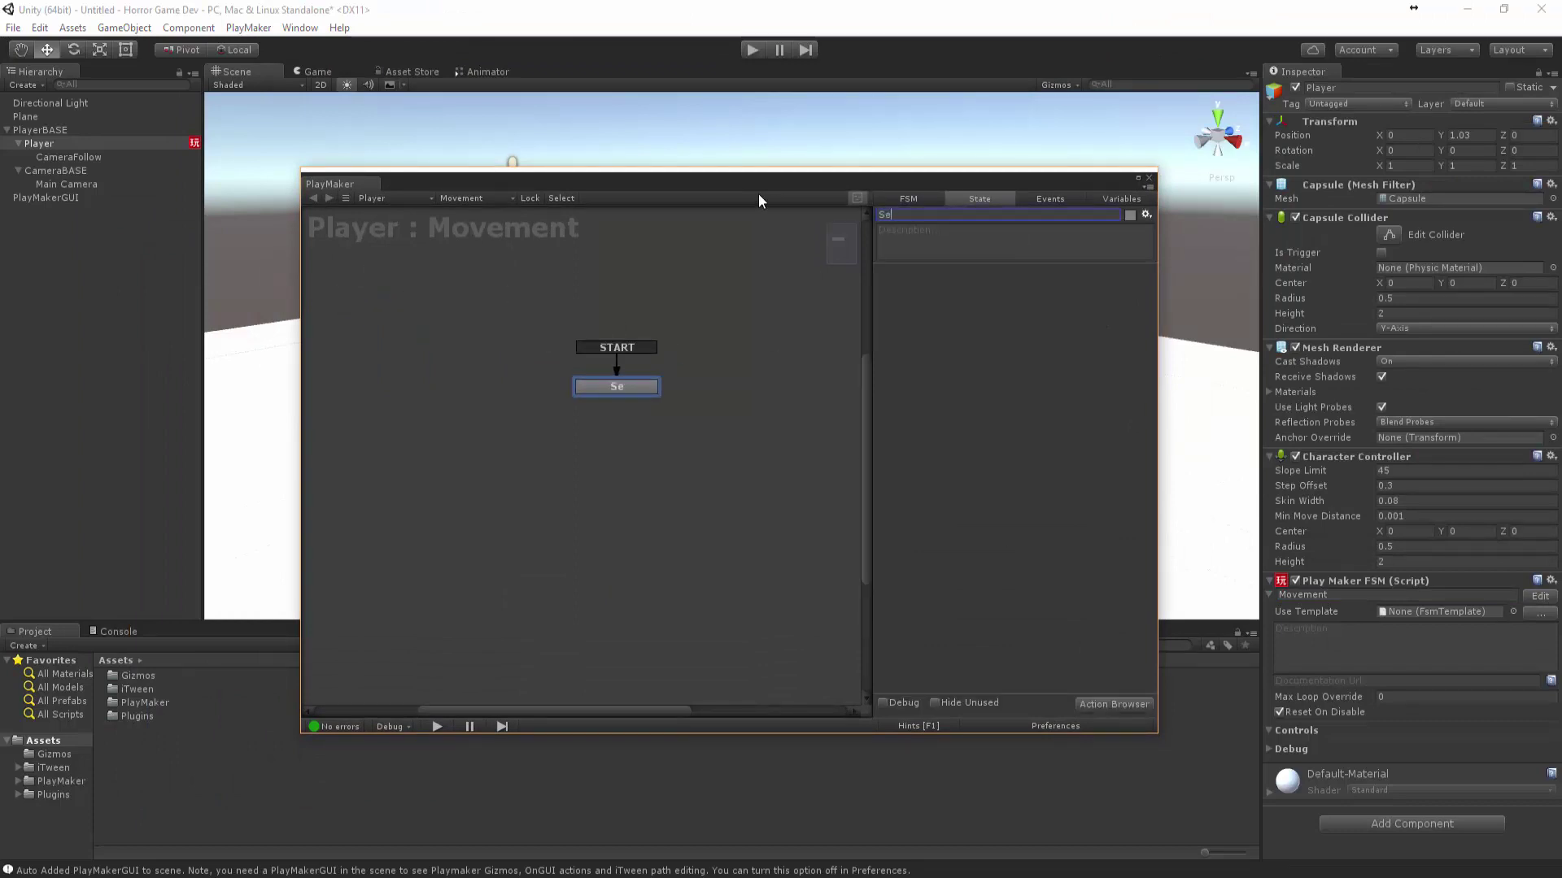
text(t Variables)
- Add a FINISHED transition to Set Variables and connect it to a new state placed directly below
ctrl+click(636, 389)
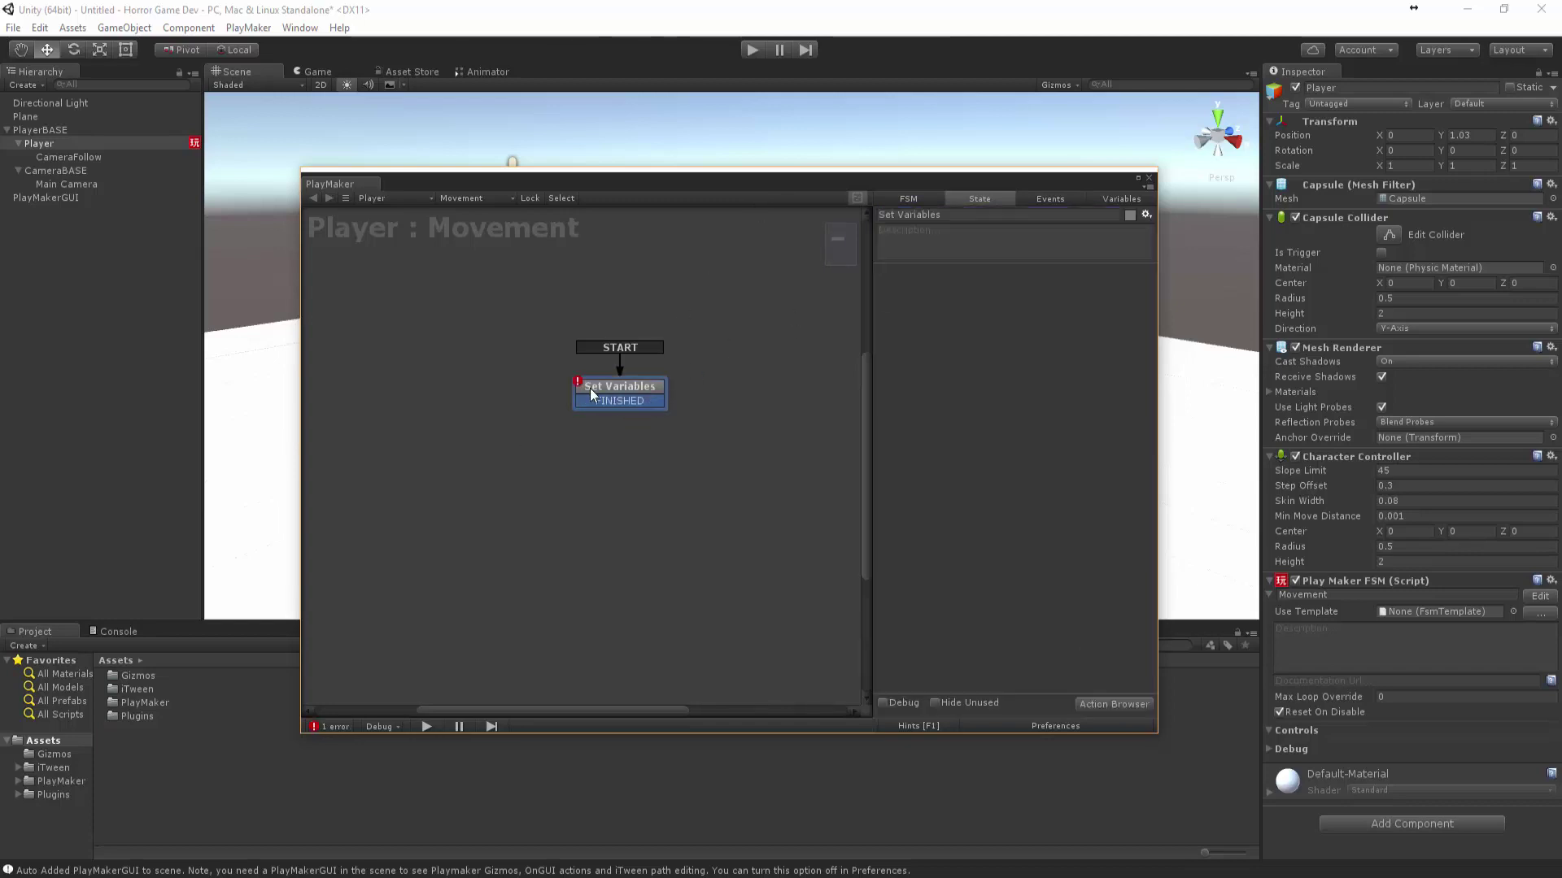
drag(634, 391, 632, 335)
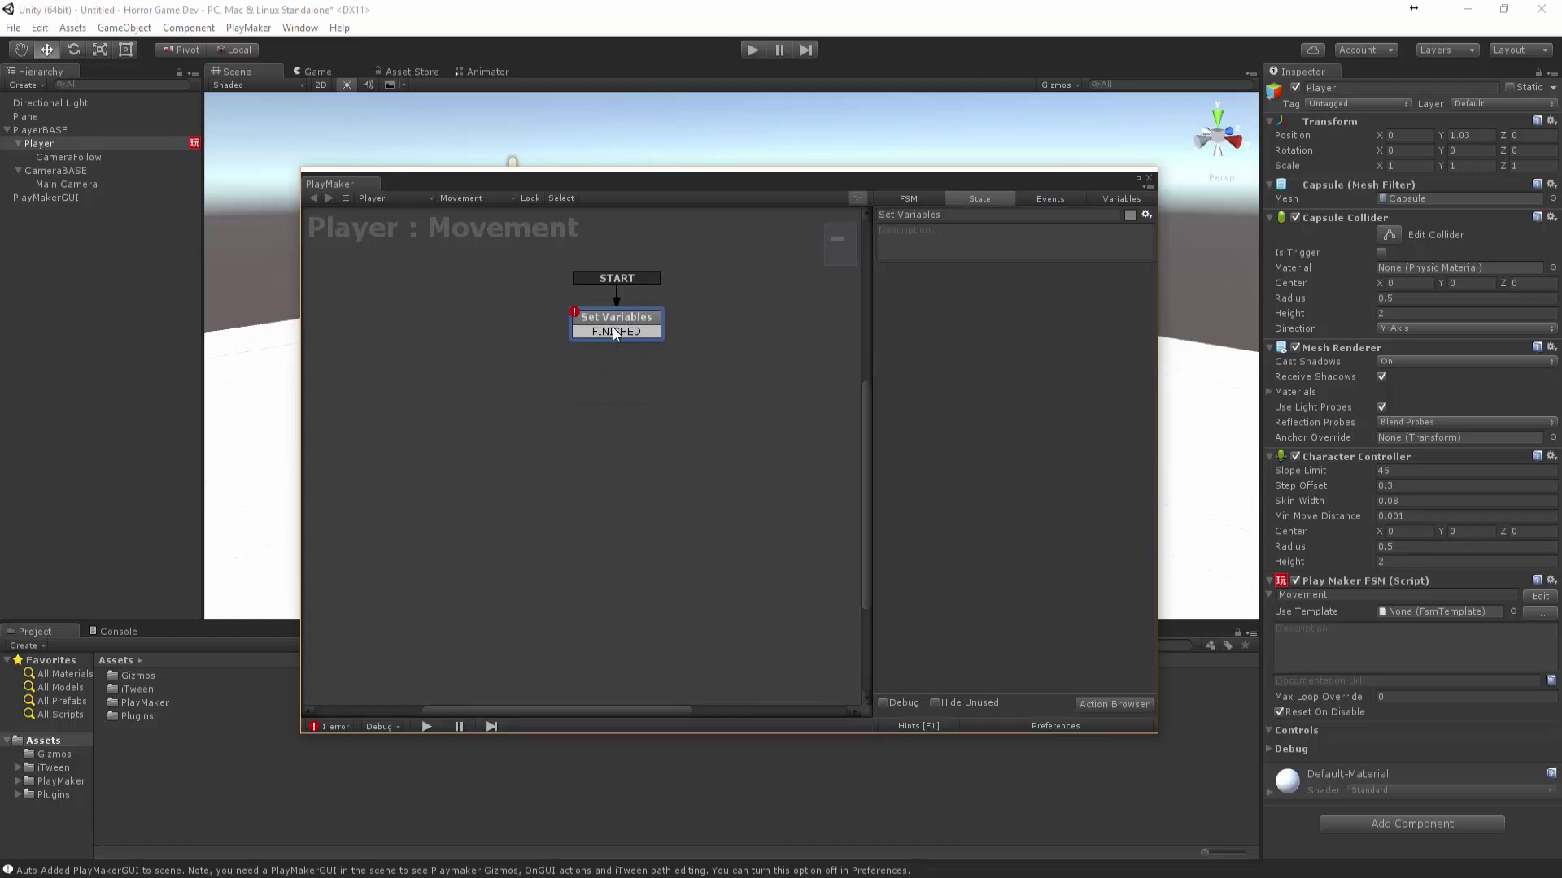
ctrl+click(634, 469)
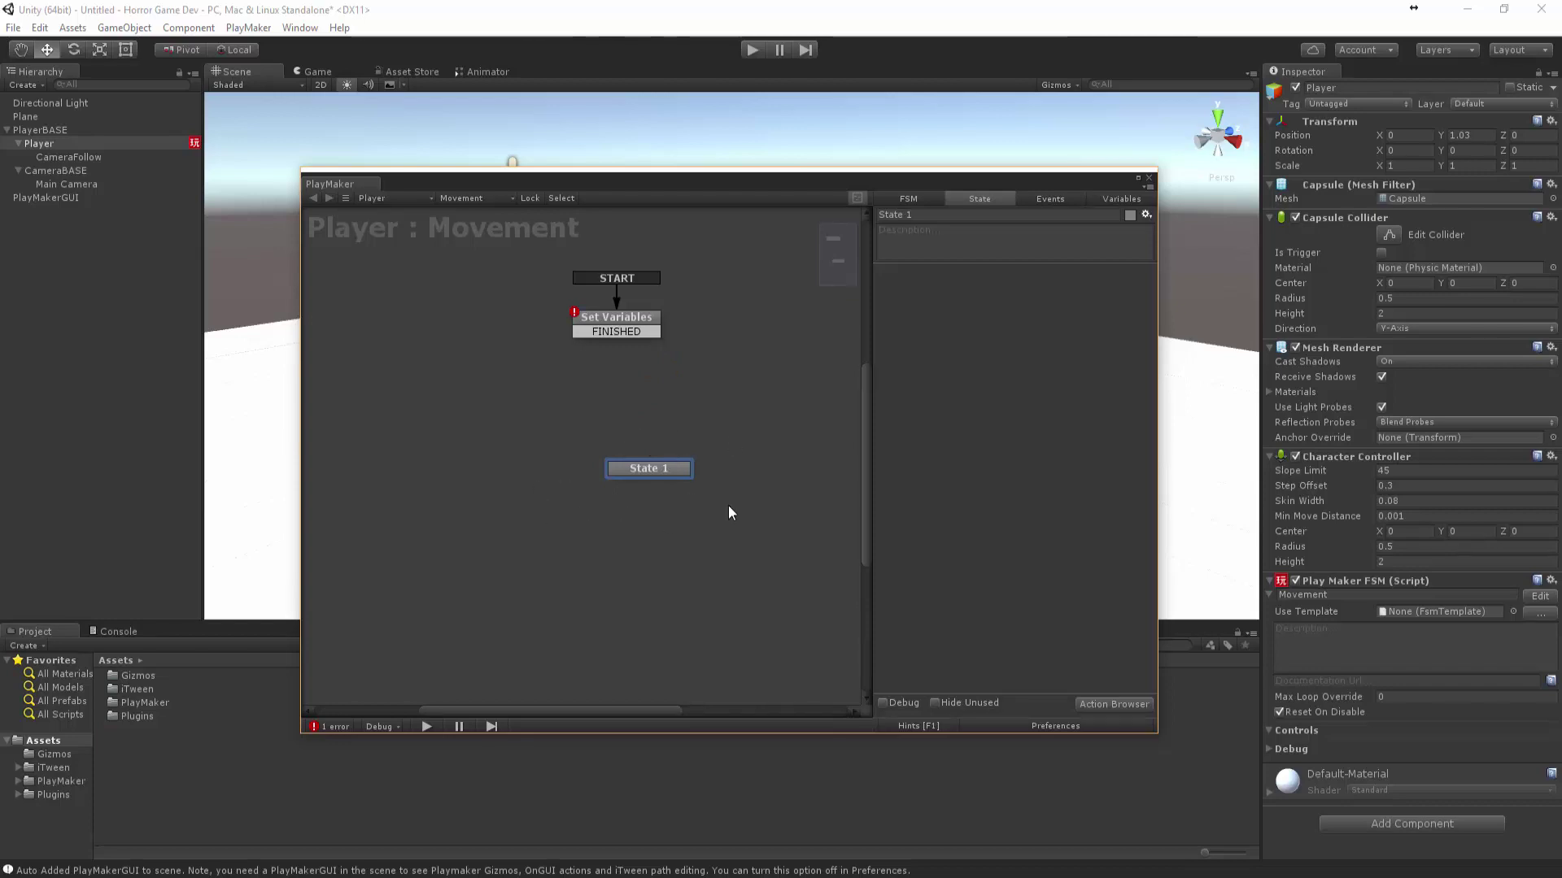
drag(667, 468, 618, 470)
drag(642, 332, 613, 475)
click(613, 475)
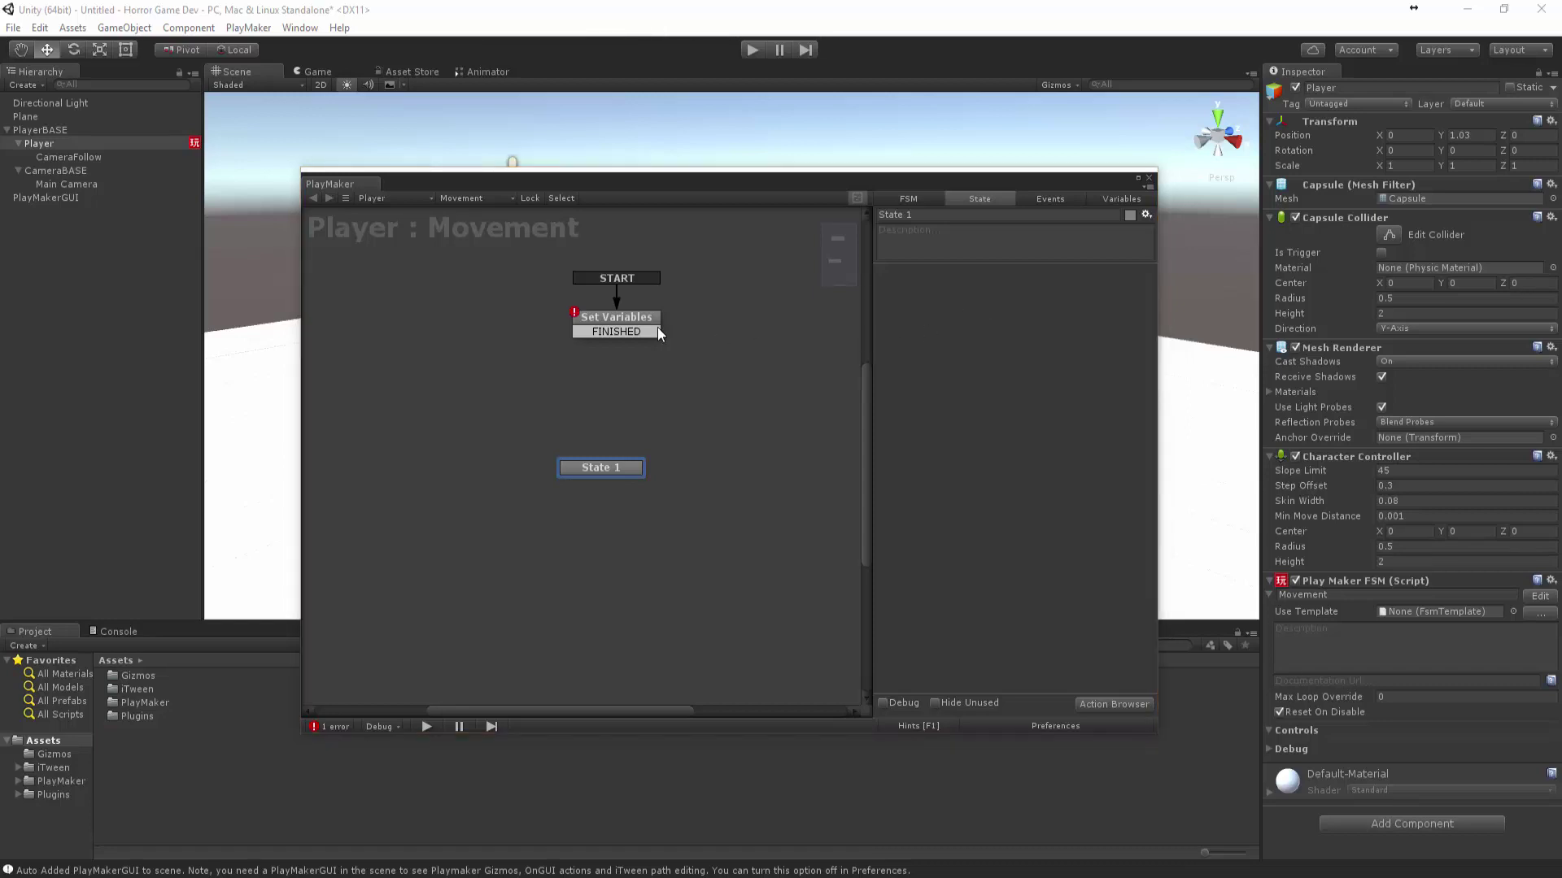
drag(657, 330, 631, 475)
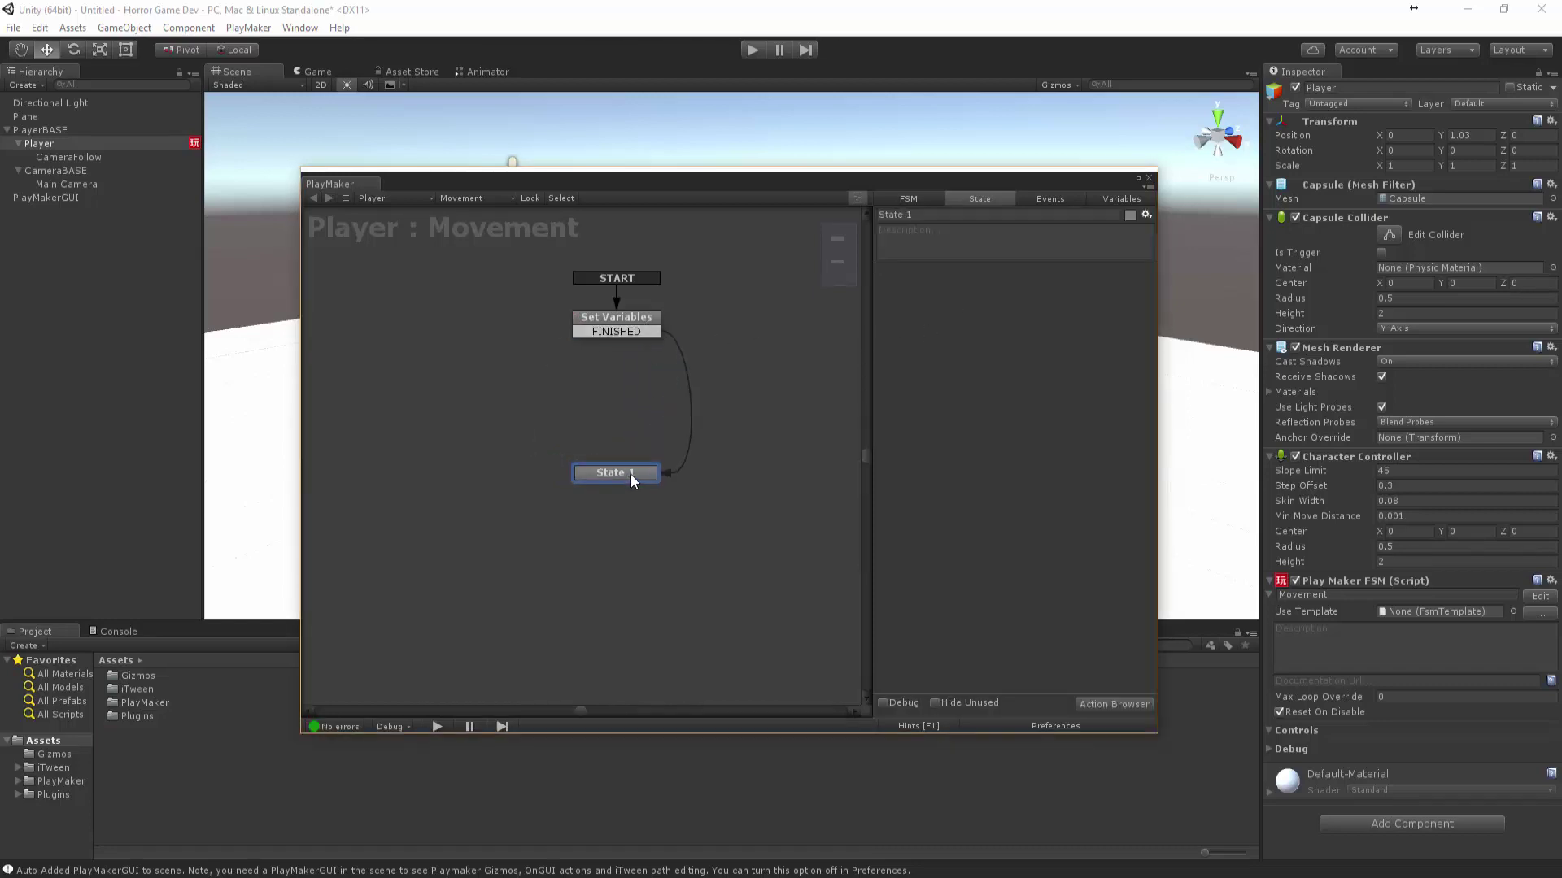
- Rename the new state below Set Variables as Movement
click(1023, 214)
text(<oveen)
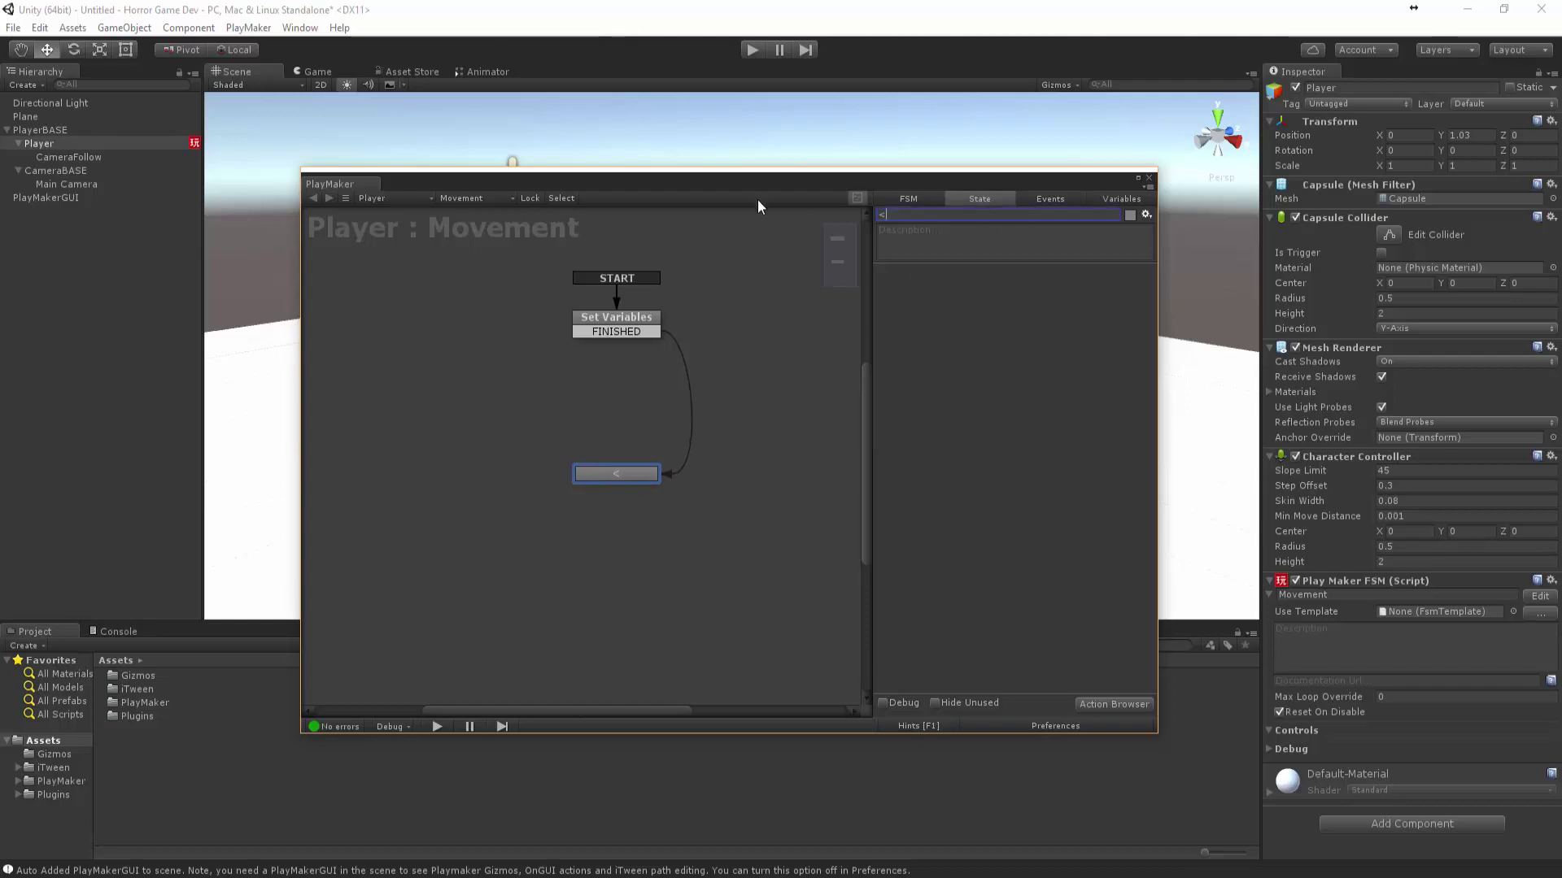
key(BackSpace)
key(BackSpace)
key(BackSpace)
key(BackSpace)
key(BackSpace)
key(BackSpace)
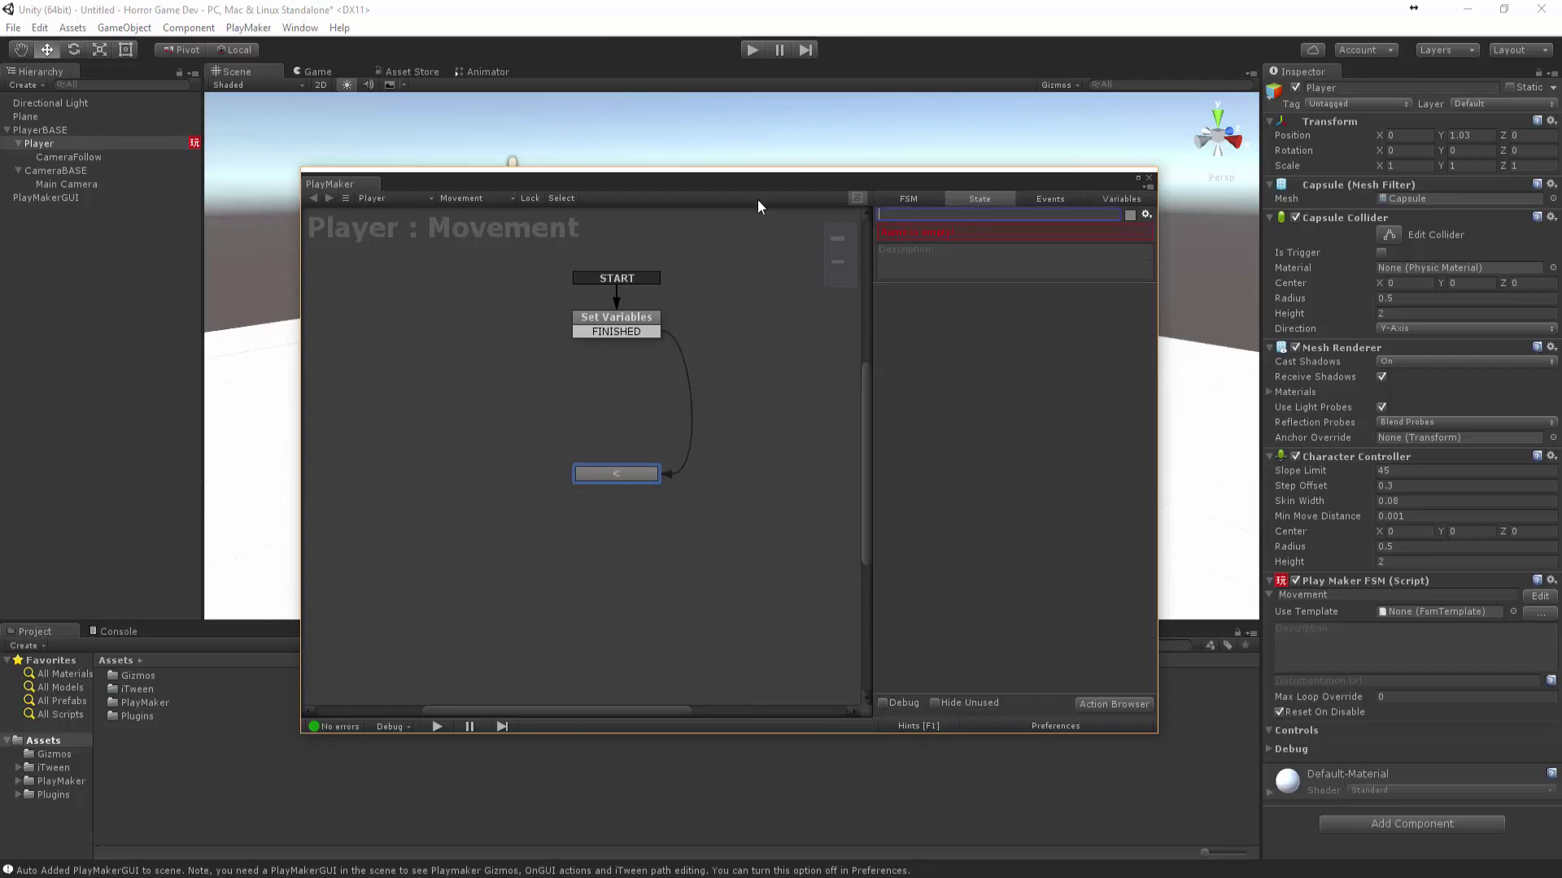
text(Movement)
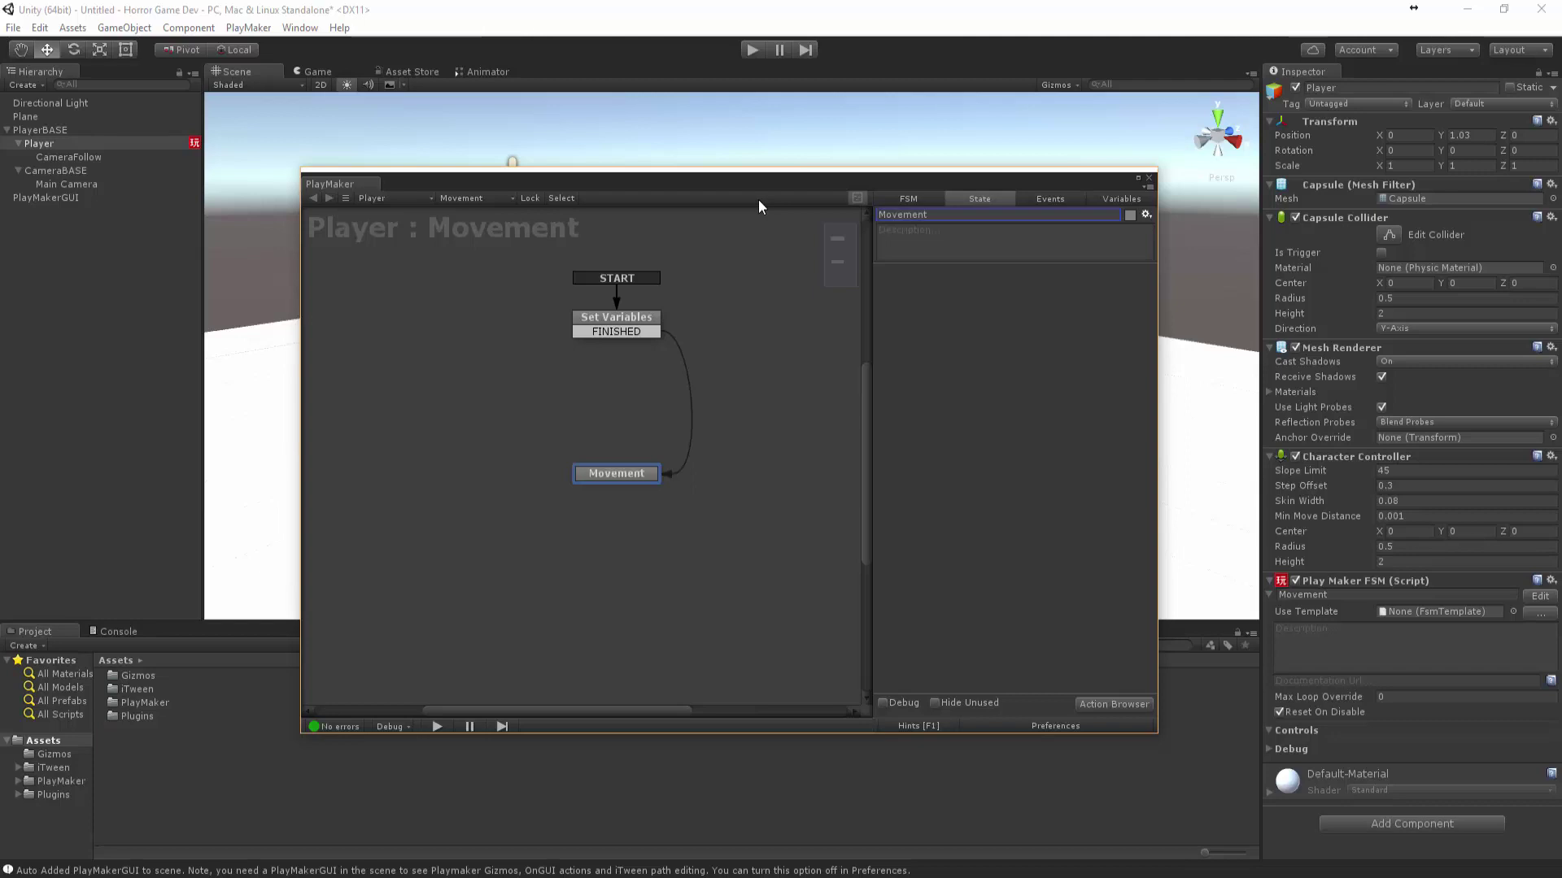
click(1029, 523)
- Find the Get Axis Vector action and add it to the Movement state
click(1111, 704)
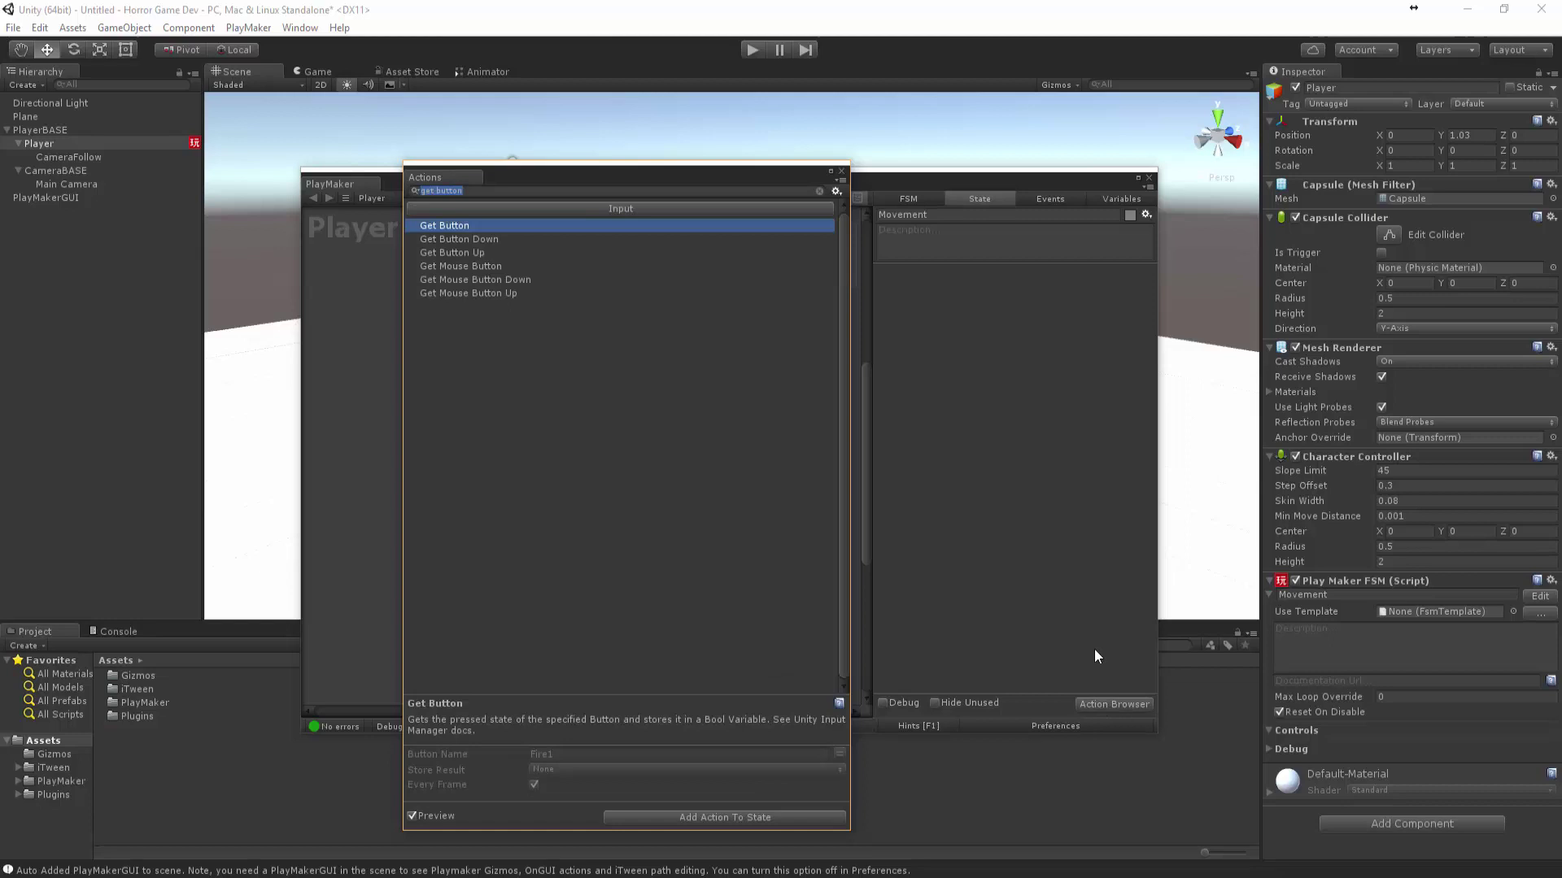
text(get inv)
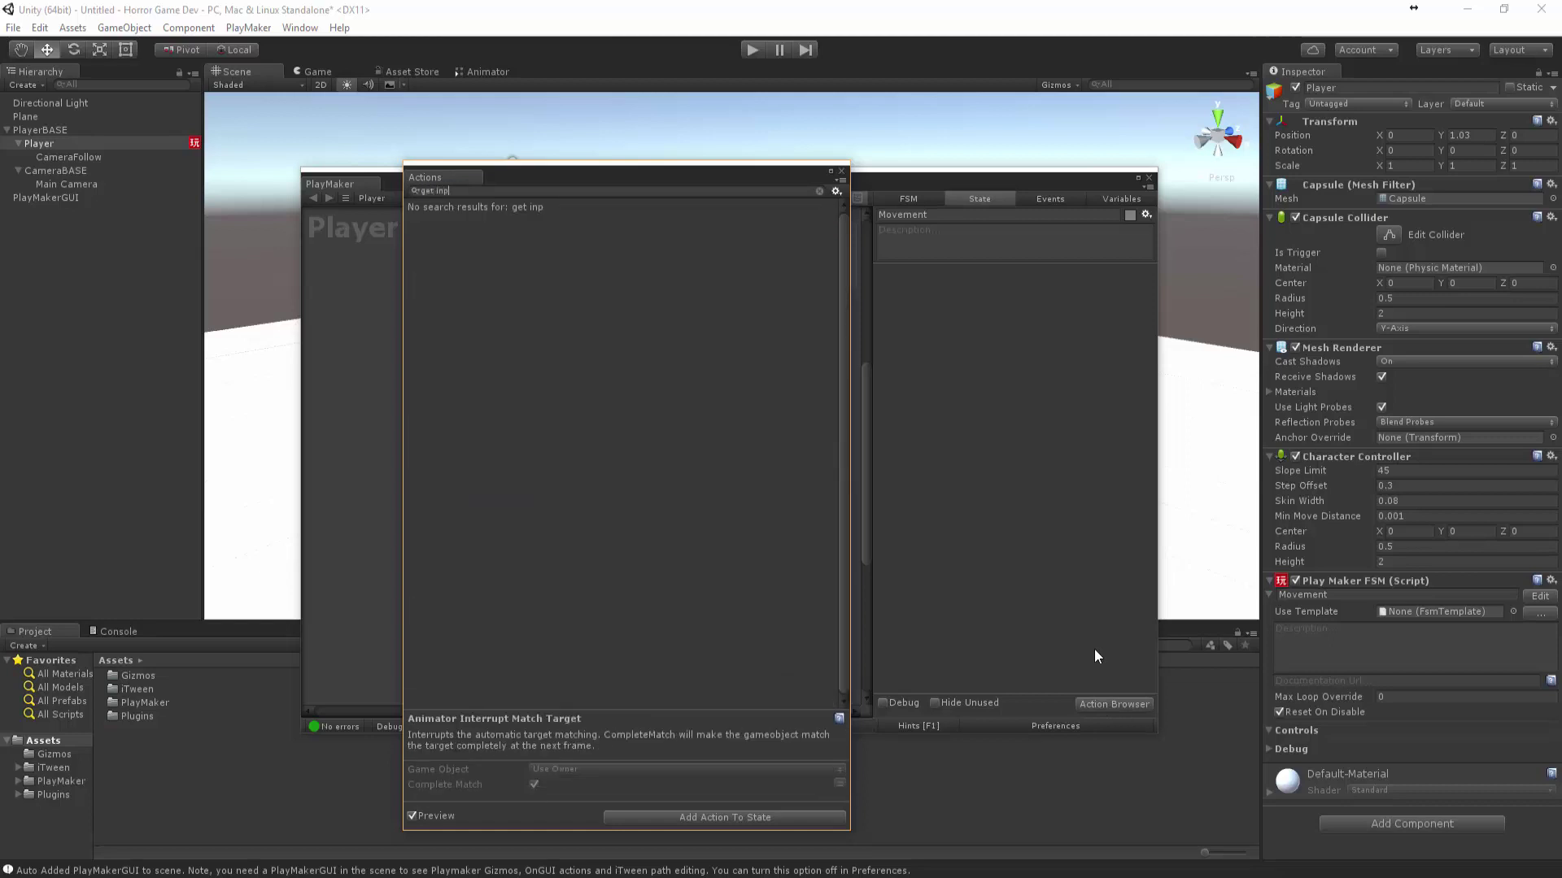
key(BackSpace)
key(BackSpace)
key(BackSpace)
key(BackSpace)
key(BackSpace)
key(BackSpace)
key(BackSpace)
text(inou)
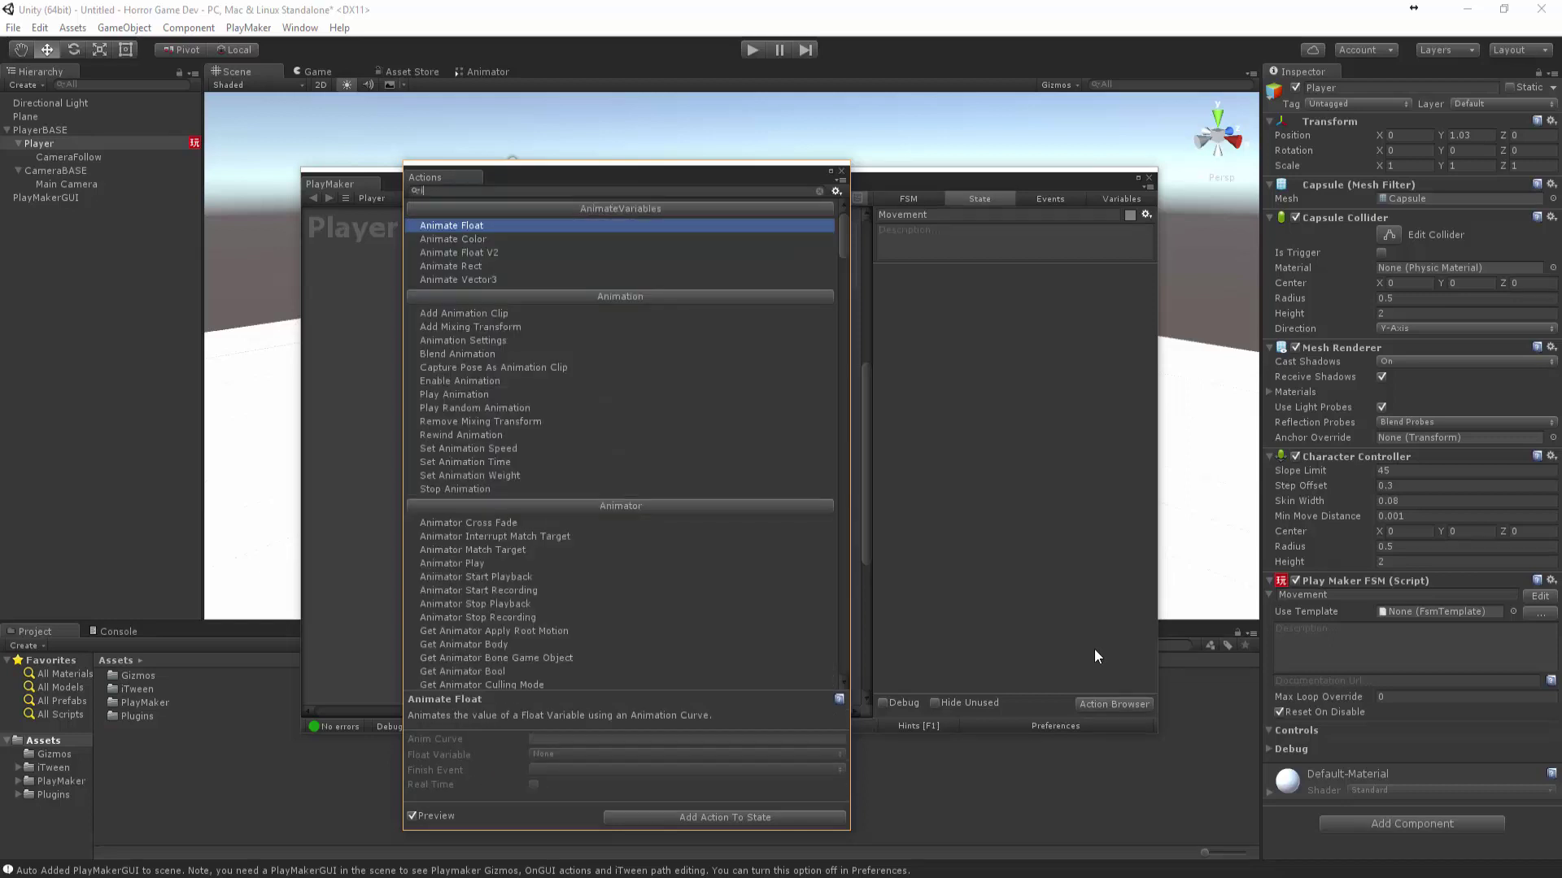
key(BackSpace)
key(BackSpace)
text(p)
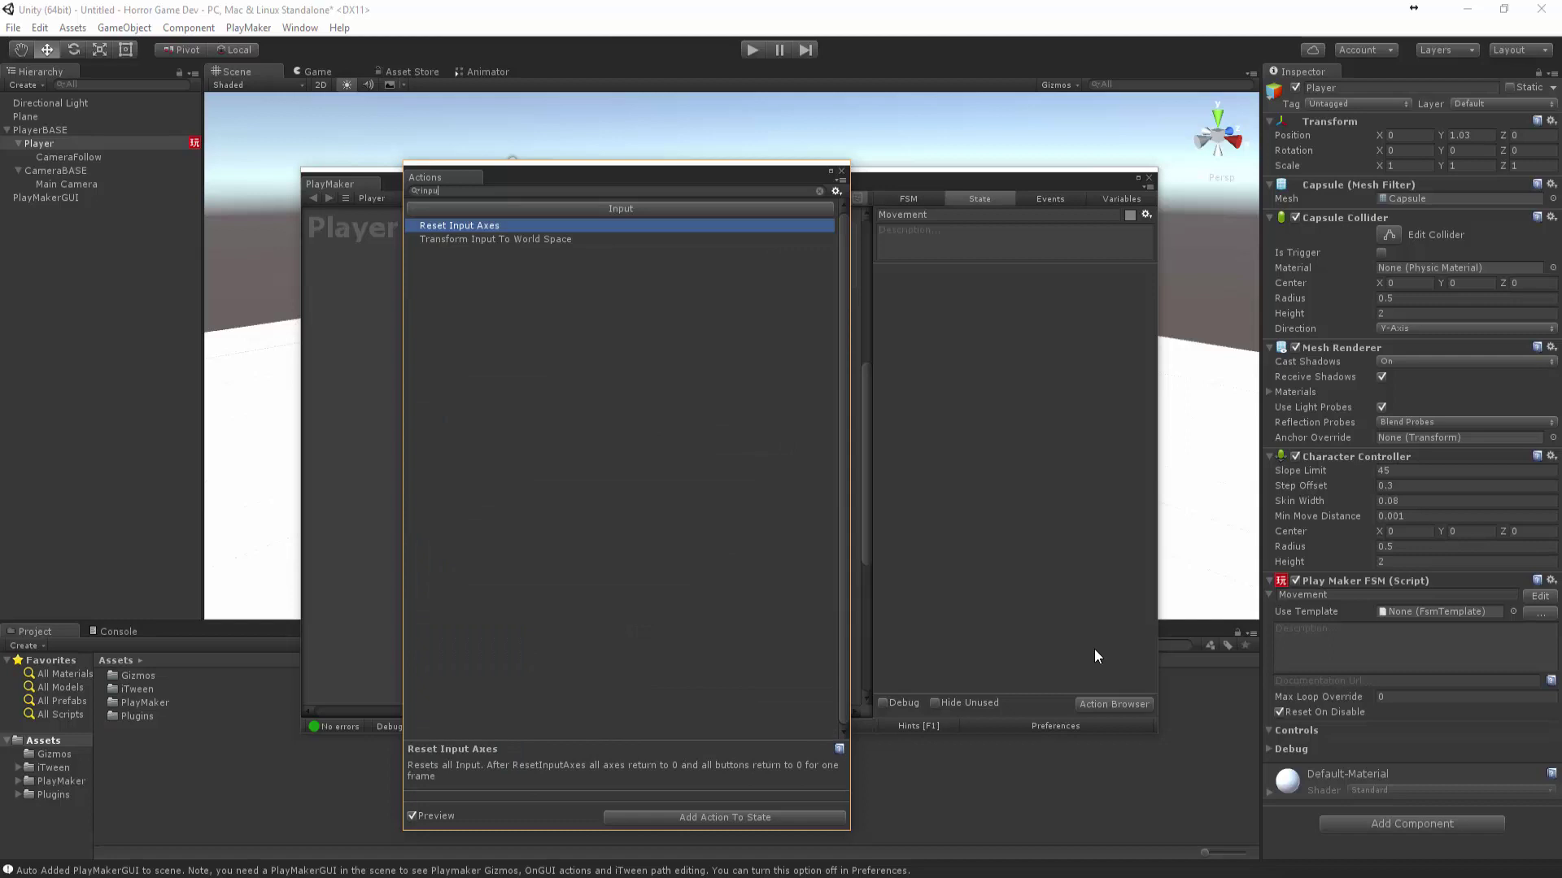
text(u)
key(BackSpace)
key(BackSpace)
key(BackSpace)
key(BackSpace)
text(axis)
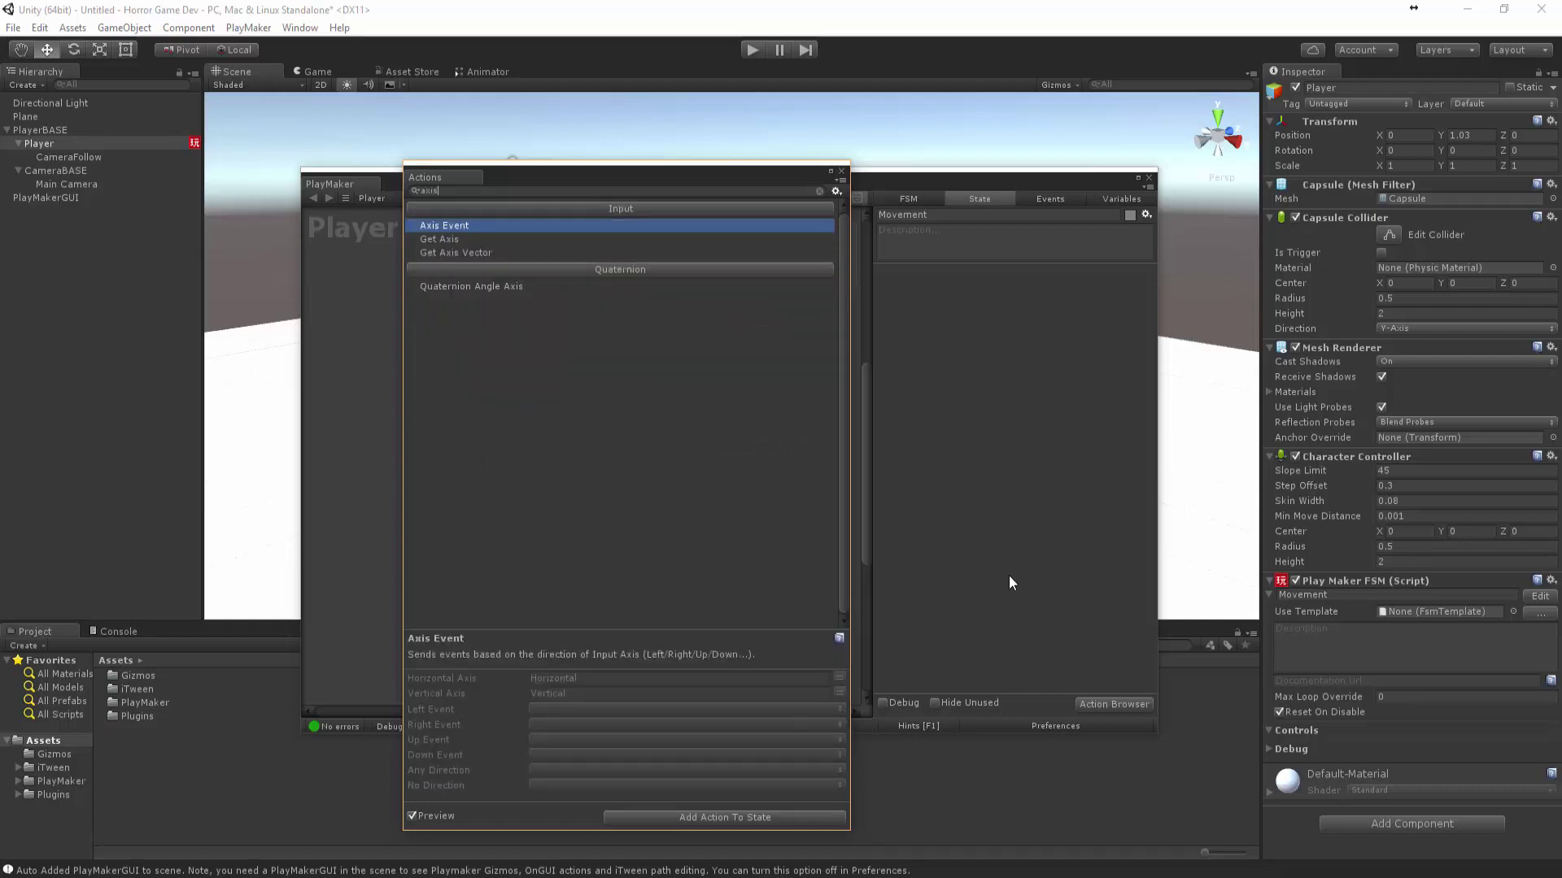
click(474, 252)
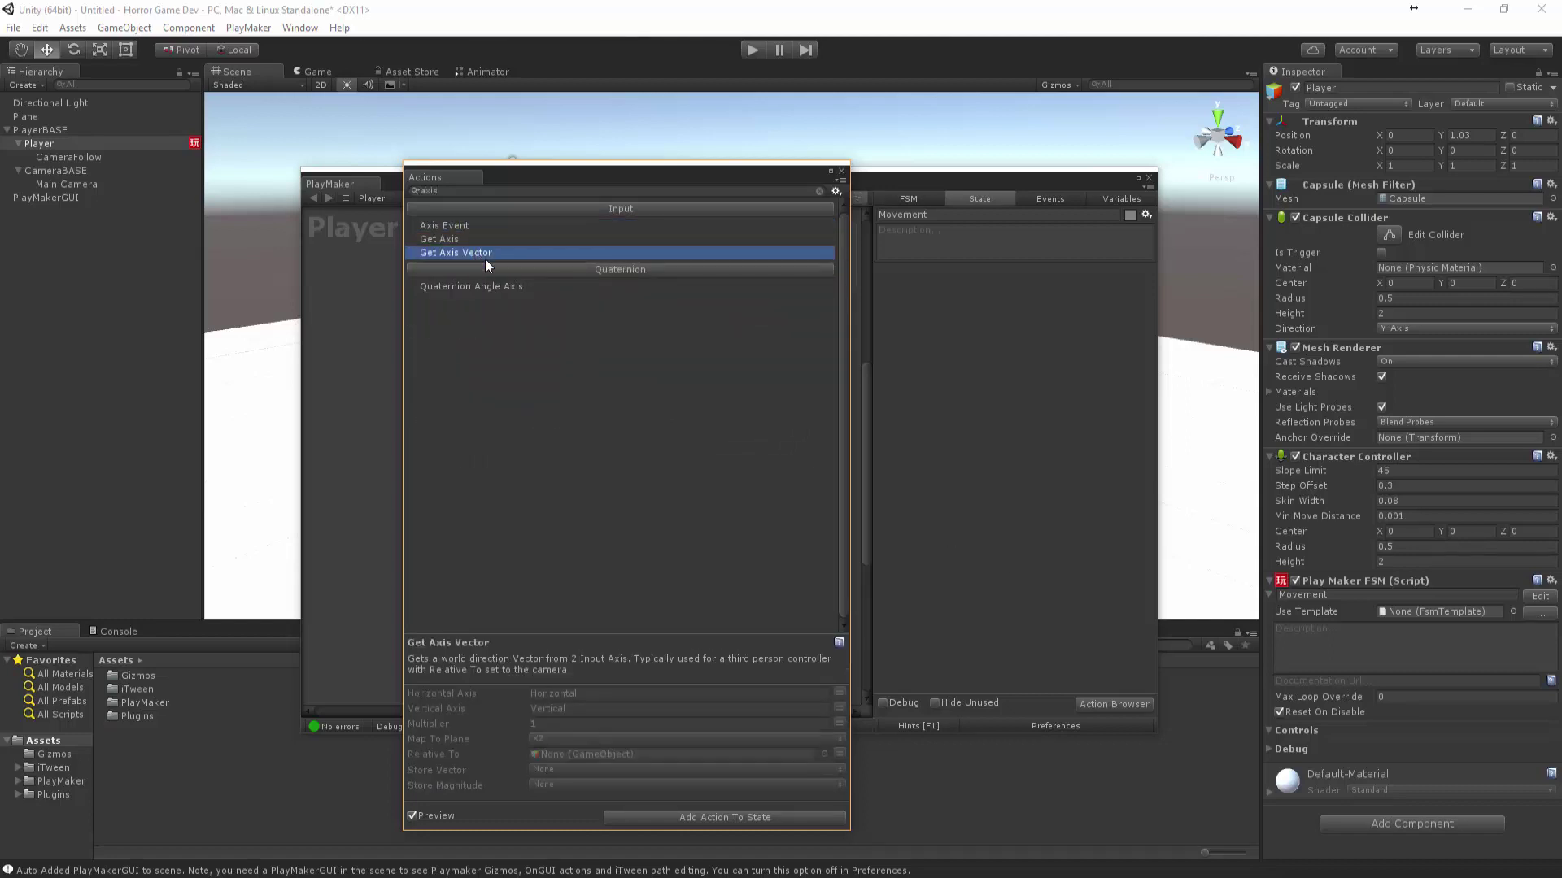
double_click(473, 254)
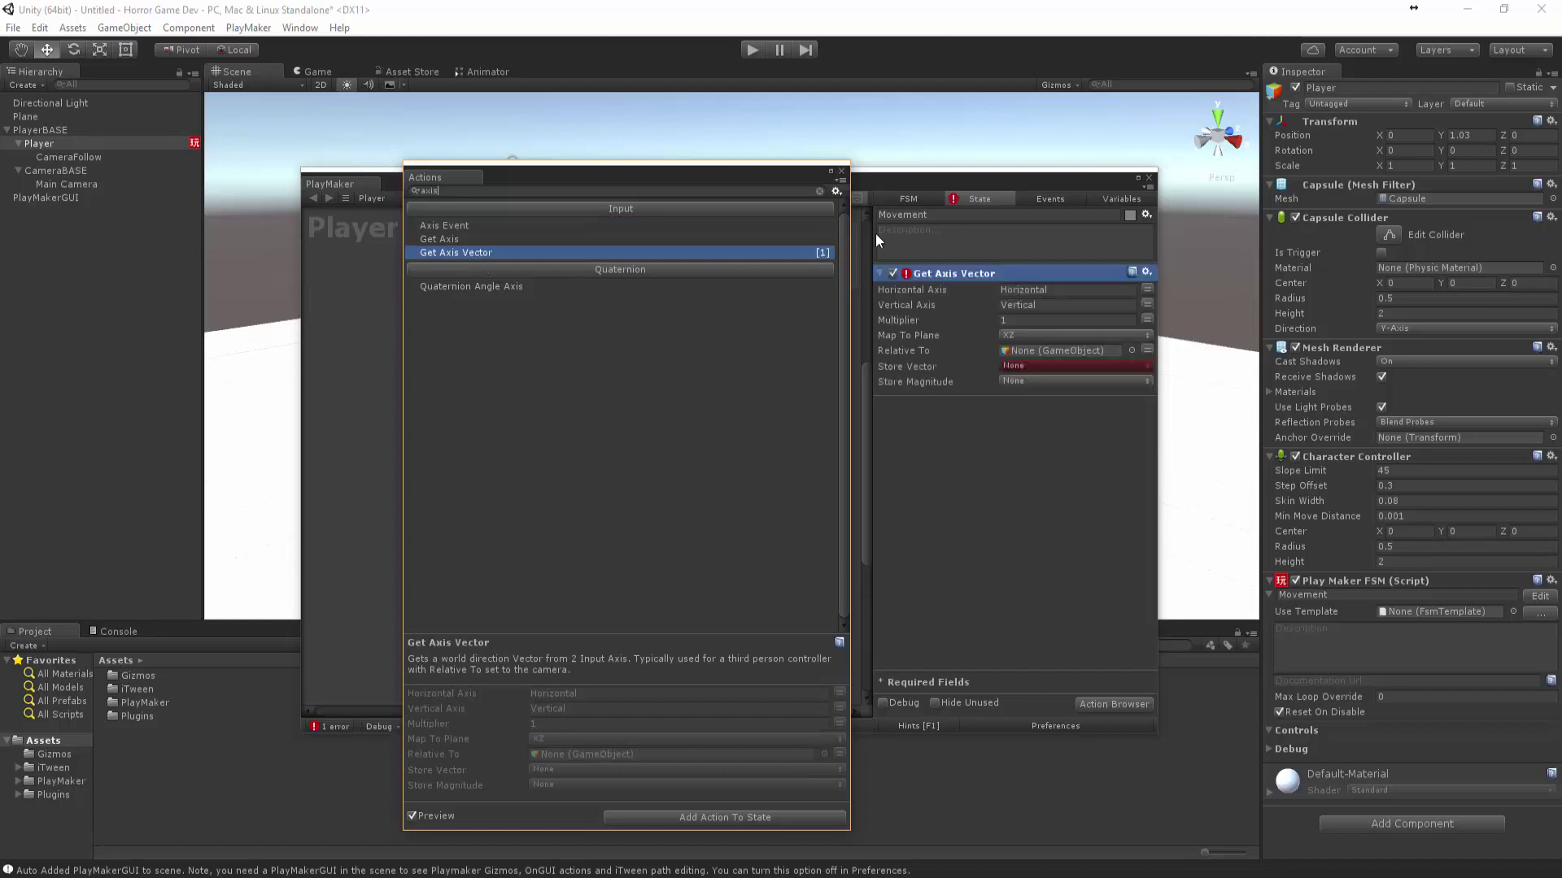
click(841, 172)
- Store the Get Axis Vector result of the Movement state in a new variable named InputVector
click(1043, 364)
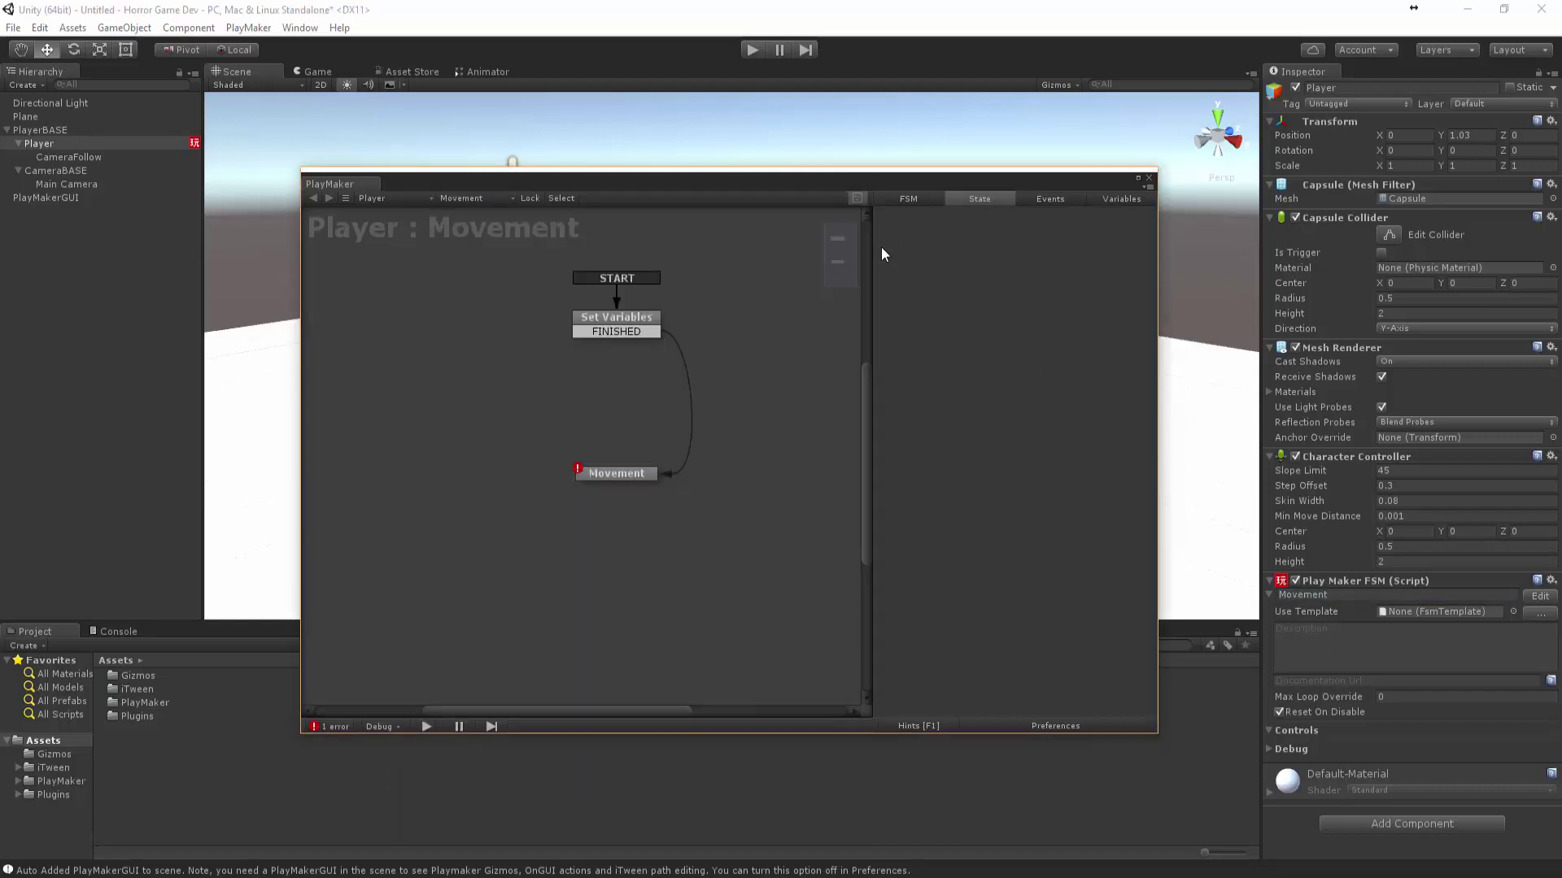
click(617, 472)
click(1066, 365)
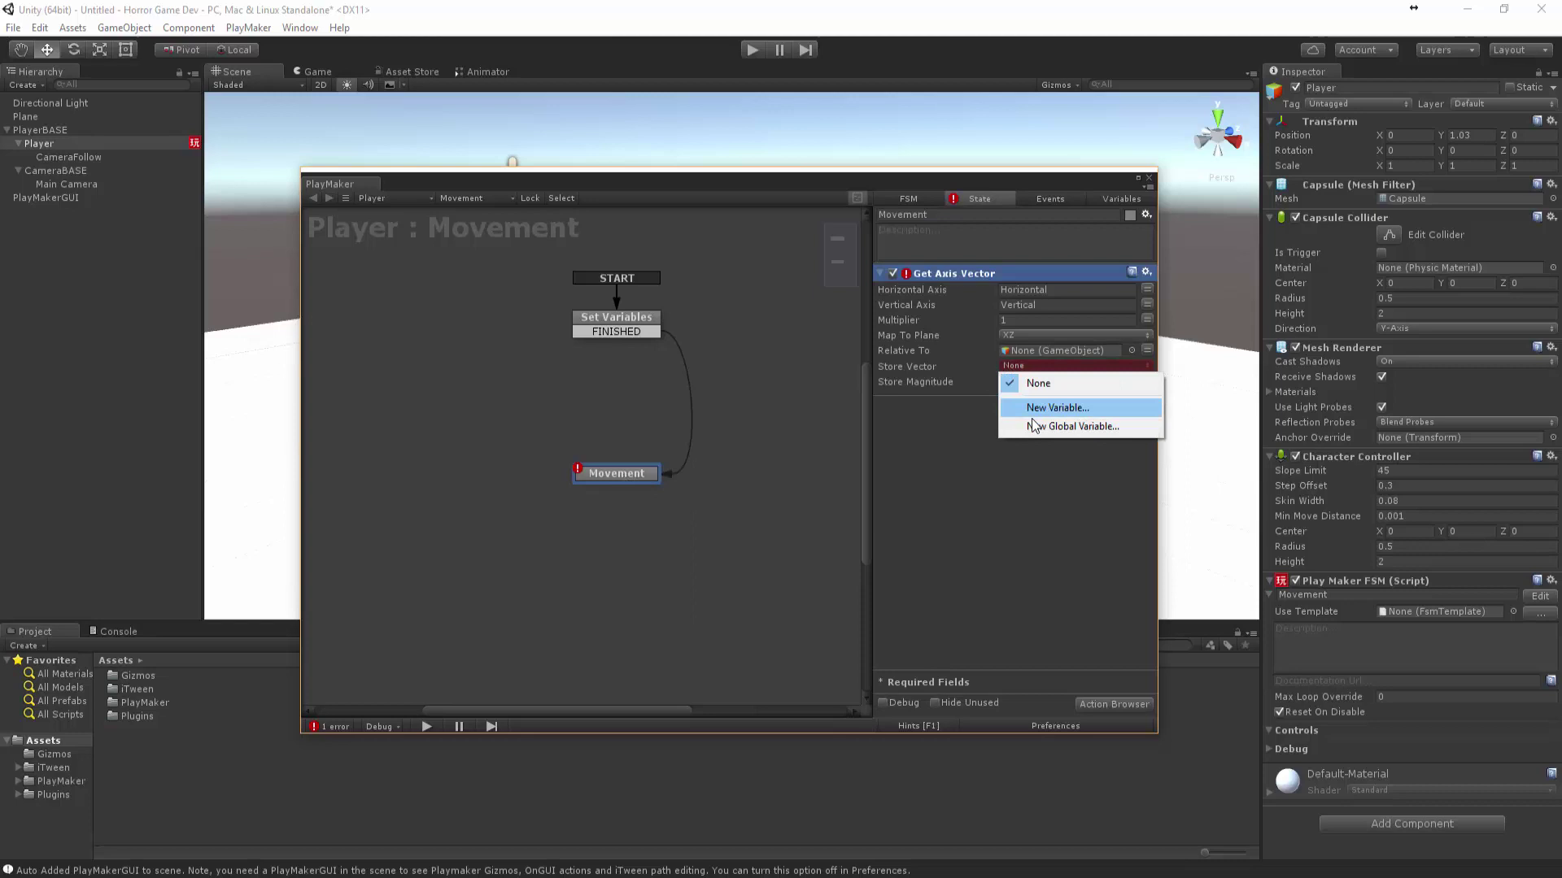
click(1053, 408)
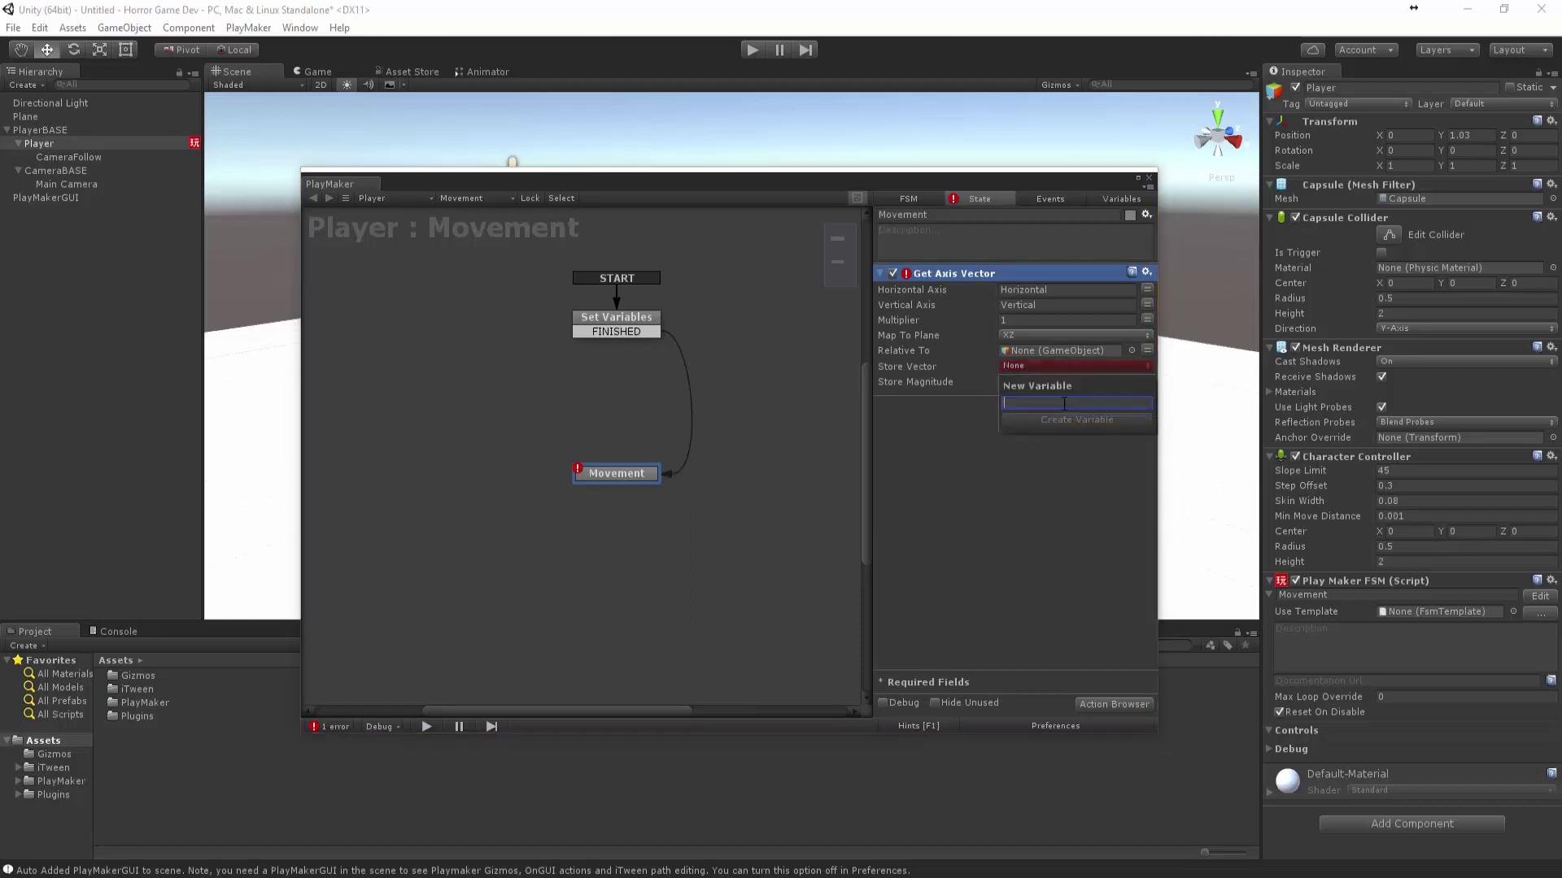
text(InputVector)
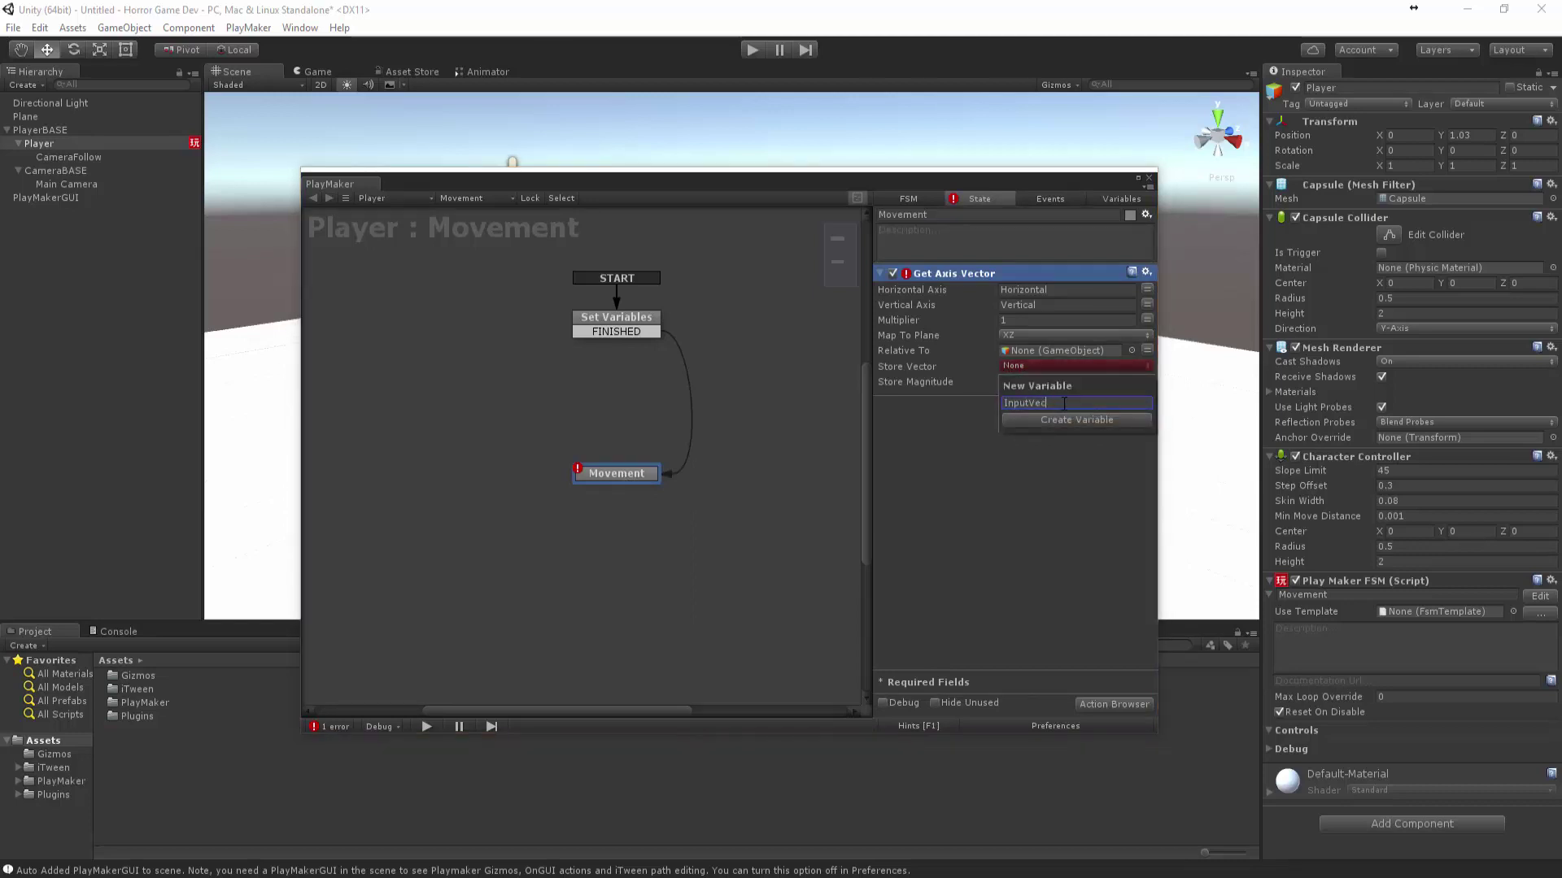
key(Return)
- Store Get Axis Vector's magnitude in a new variable named InputMag and make the action relative to Main Camera
click(1017, 381)
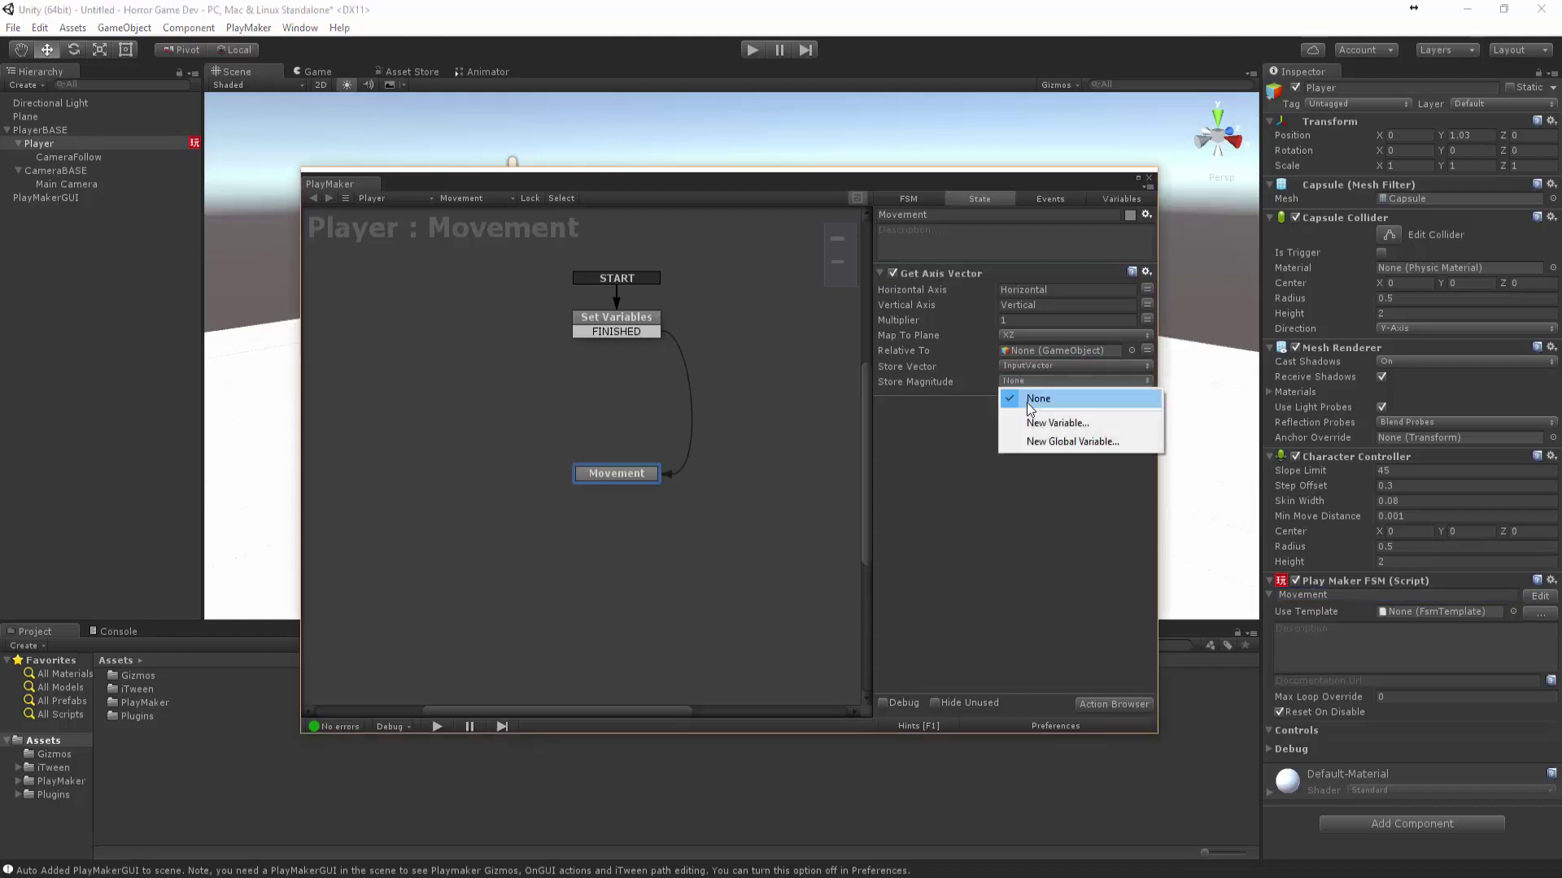
click(1043, 422)
text(I)
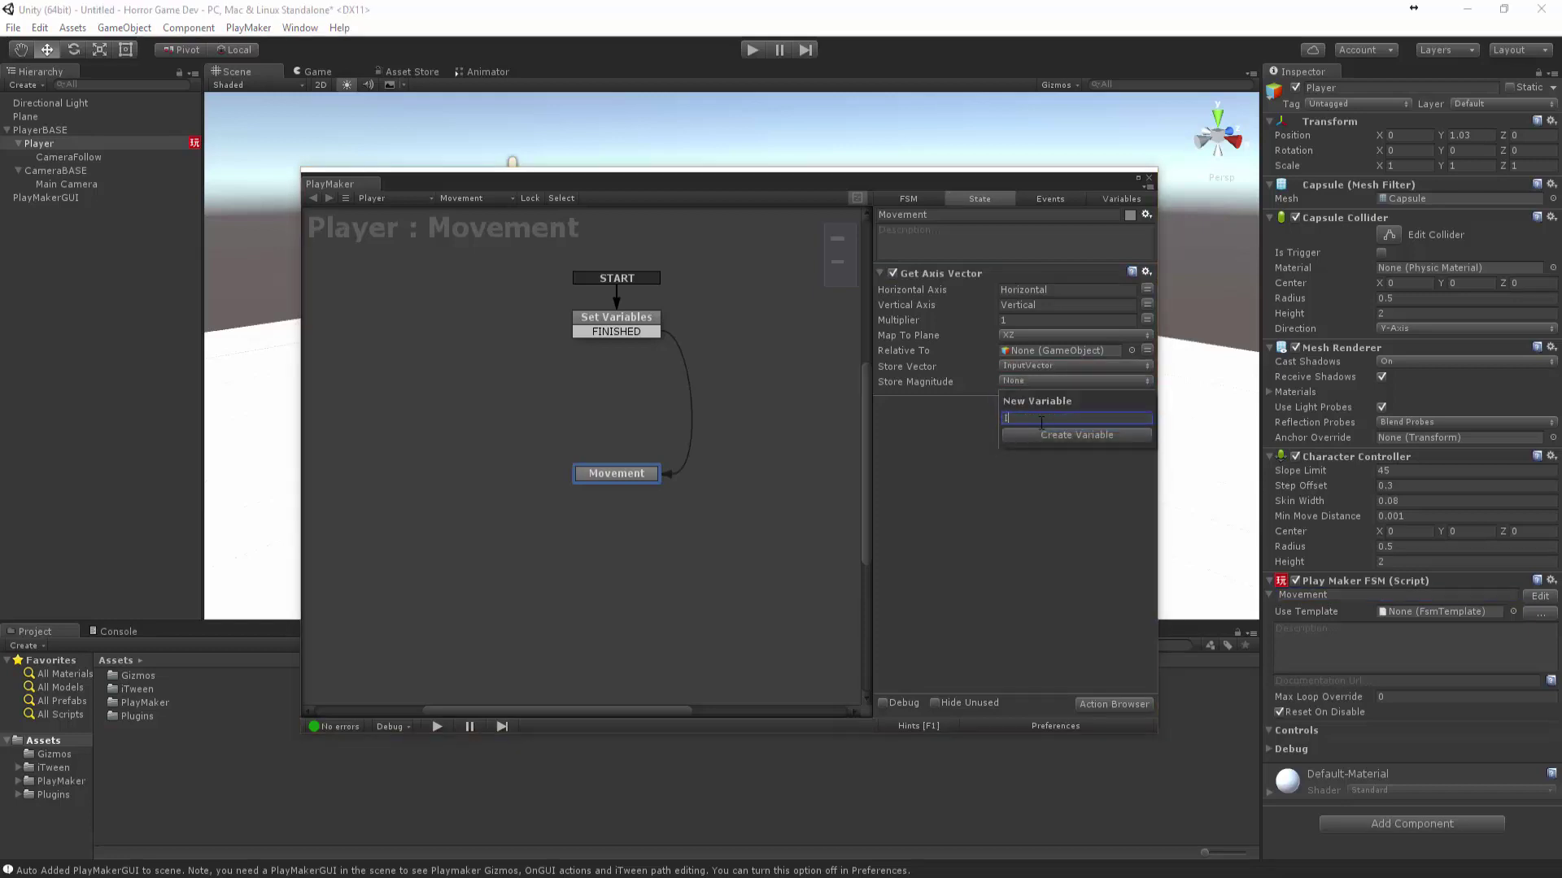
text(nputMag)
key(Return)
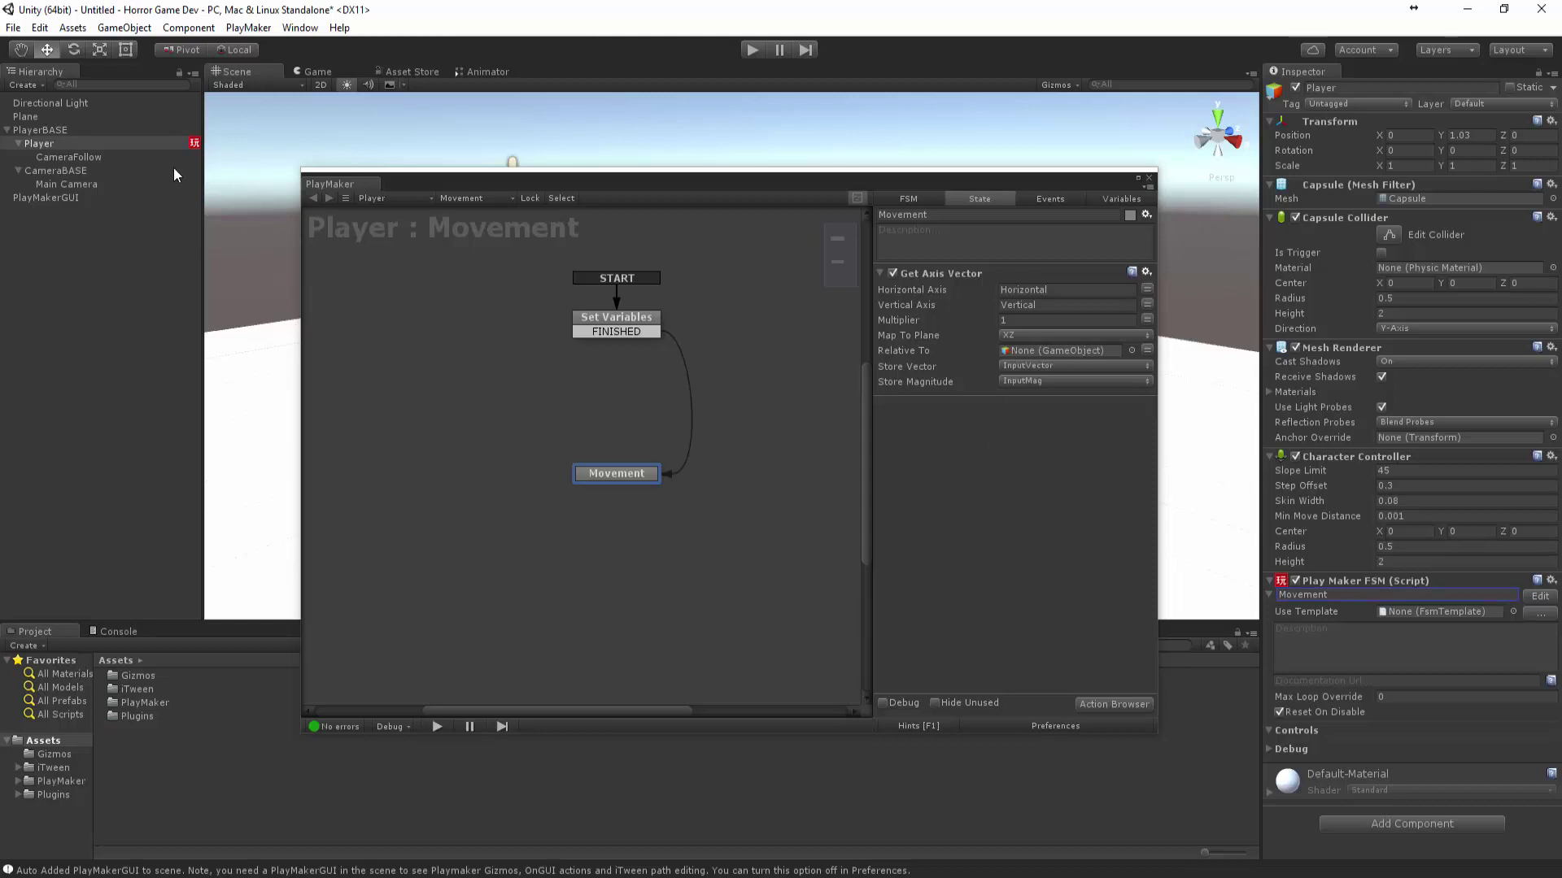
drag(69, 184, 1037, 349)
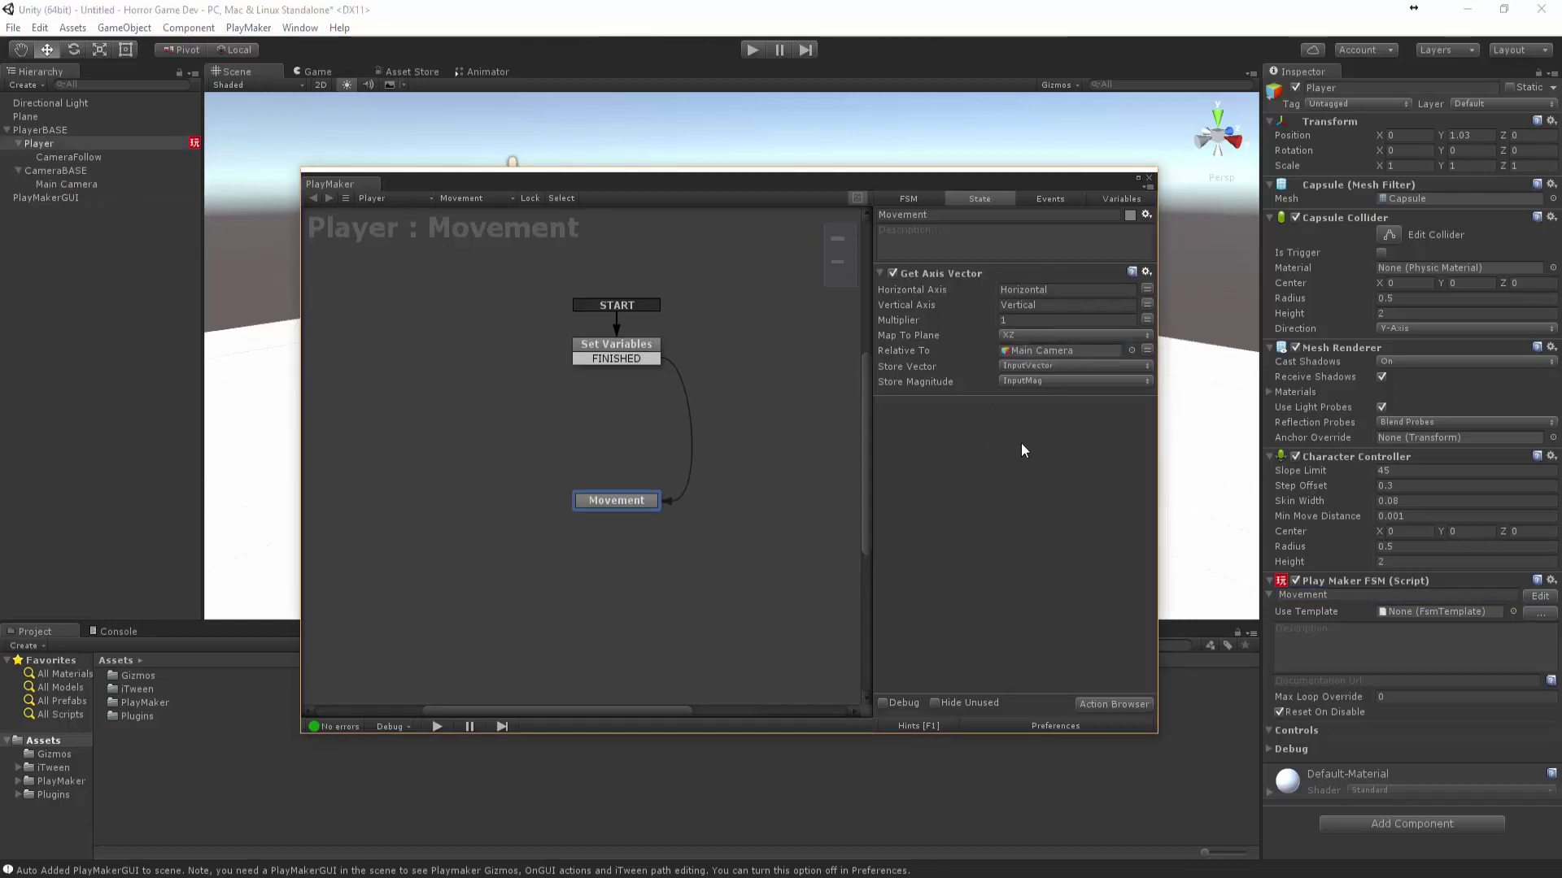
- Add a Controller Simple Move action to the Movement state with InputVector as its Move Vector
key(grave)
text(s)
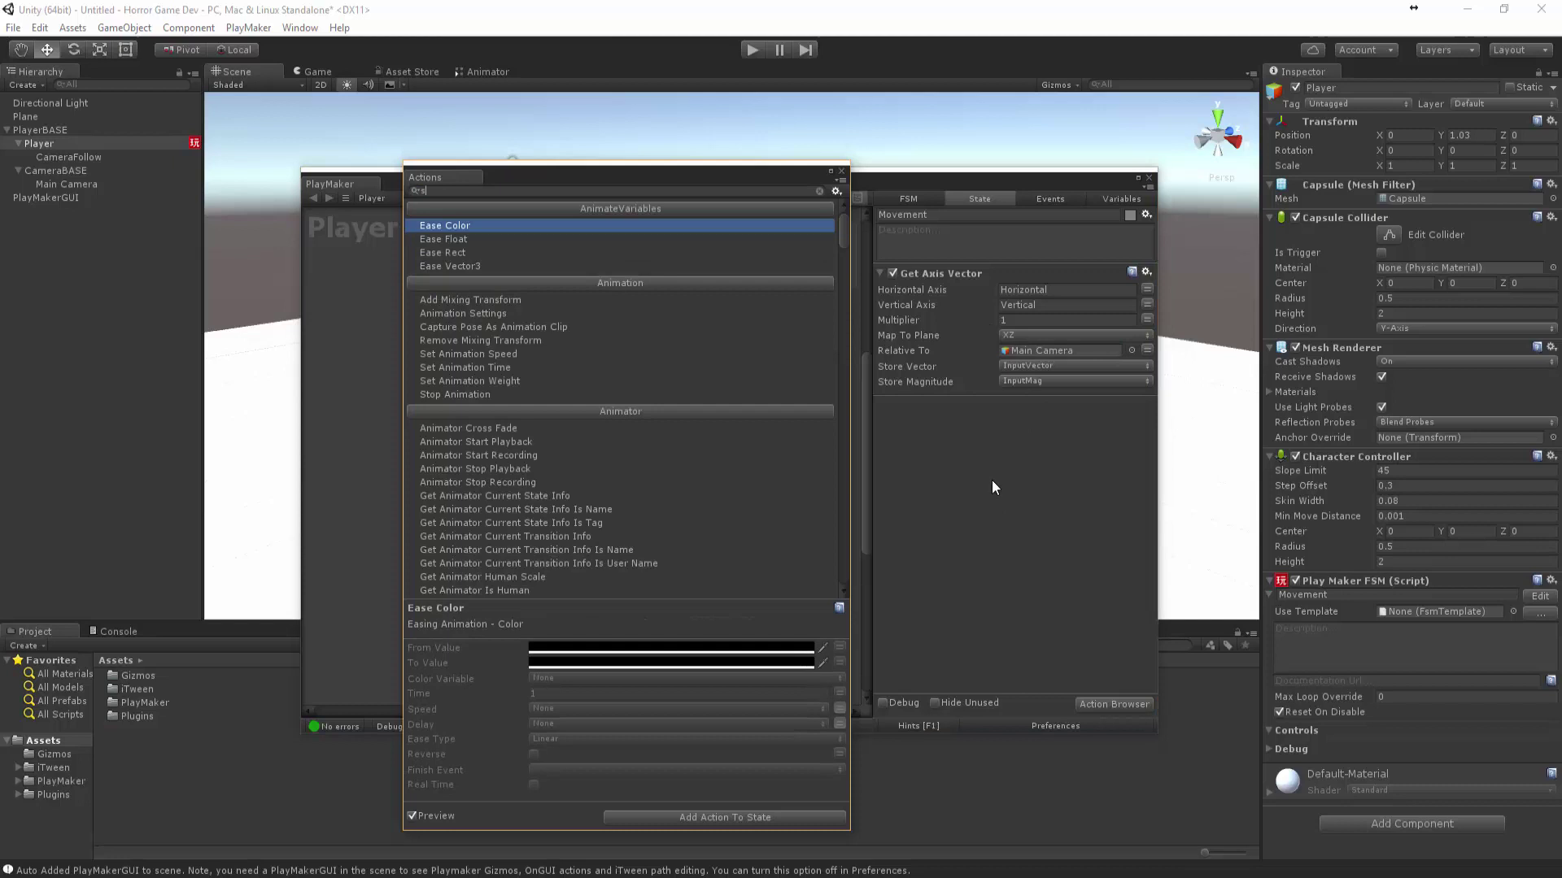
text(imp)
key(Return)
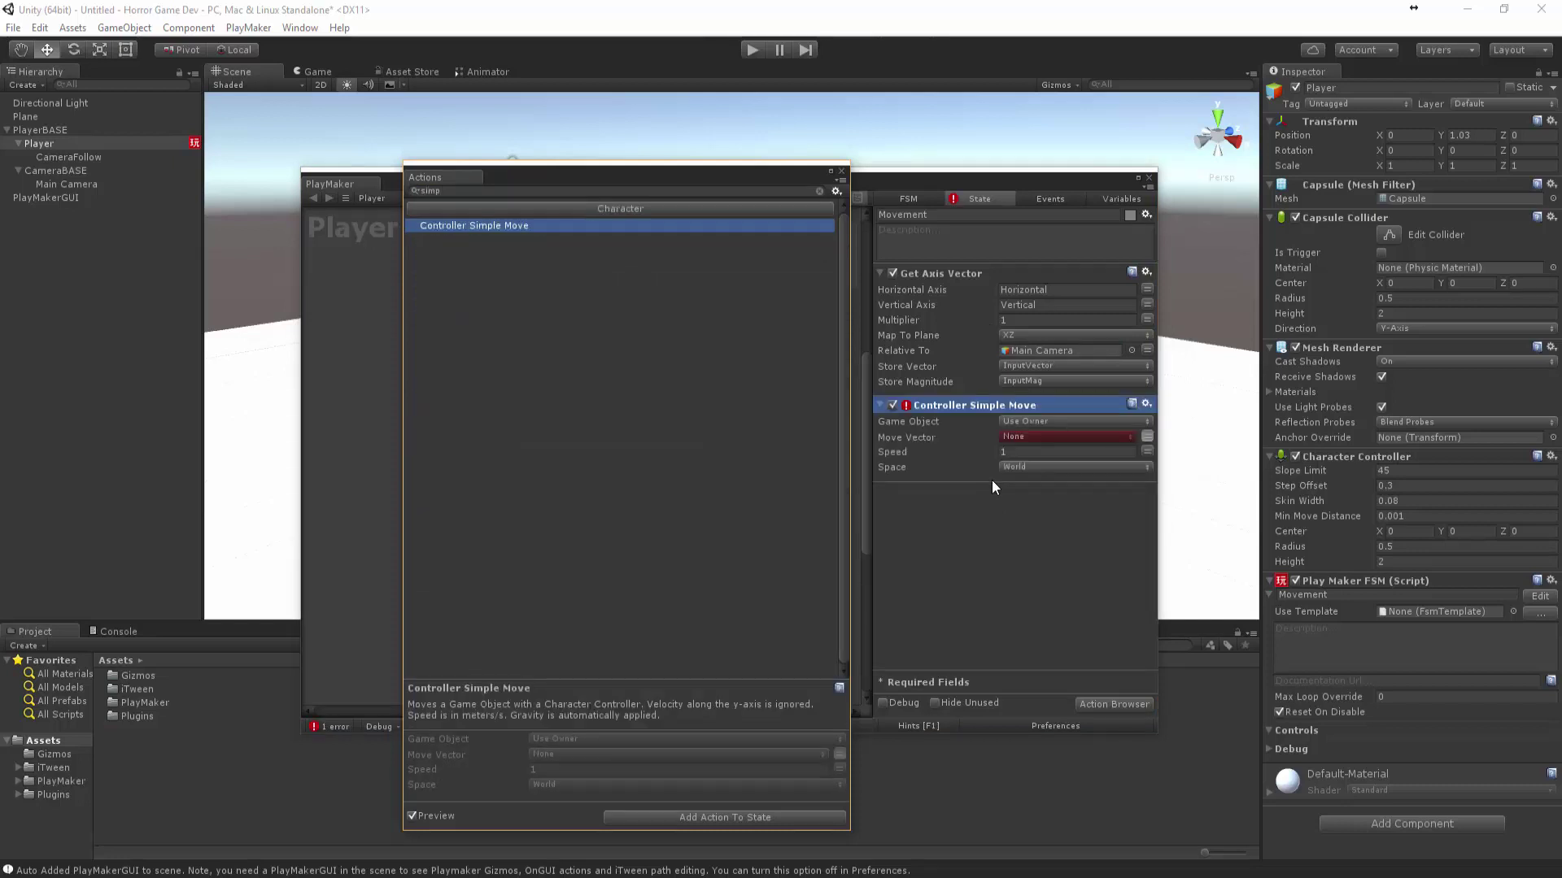
click(843, 172)
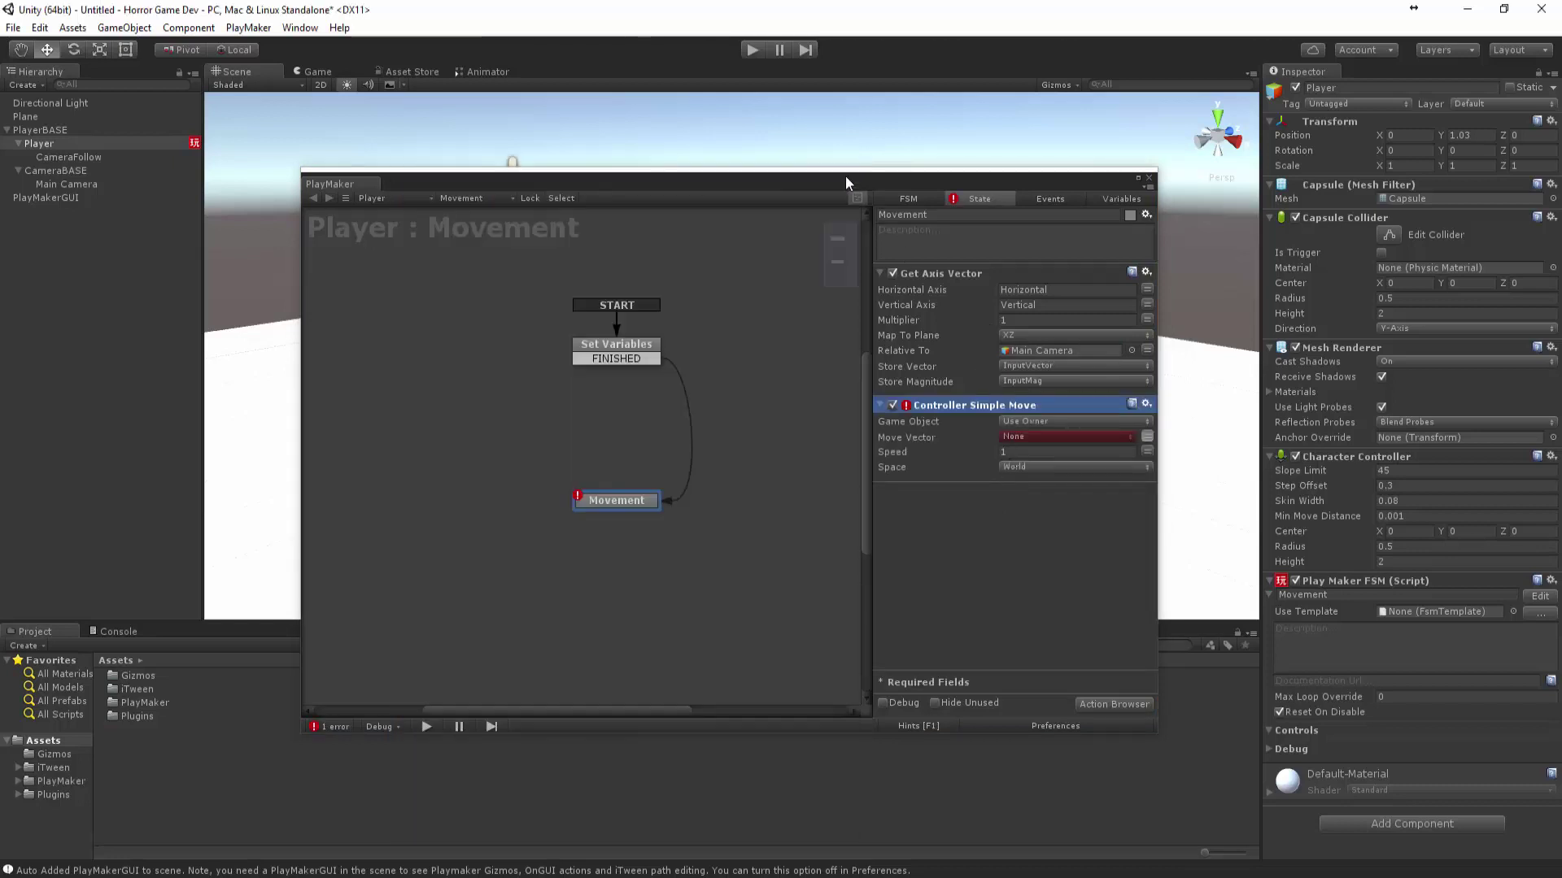
click(1041, 437)
click(1047, 475)
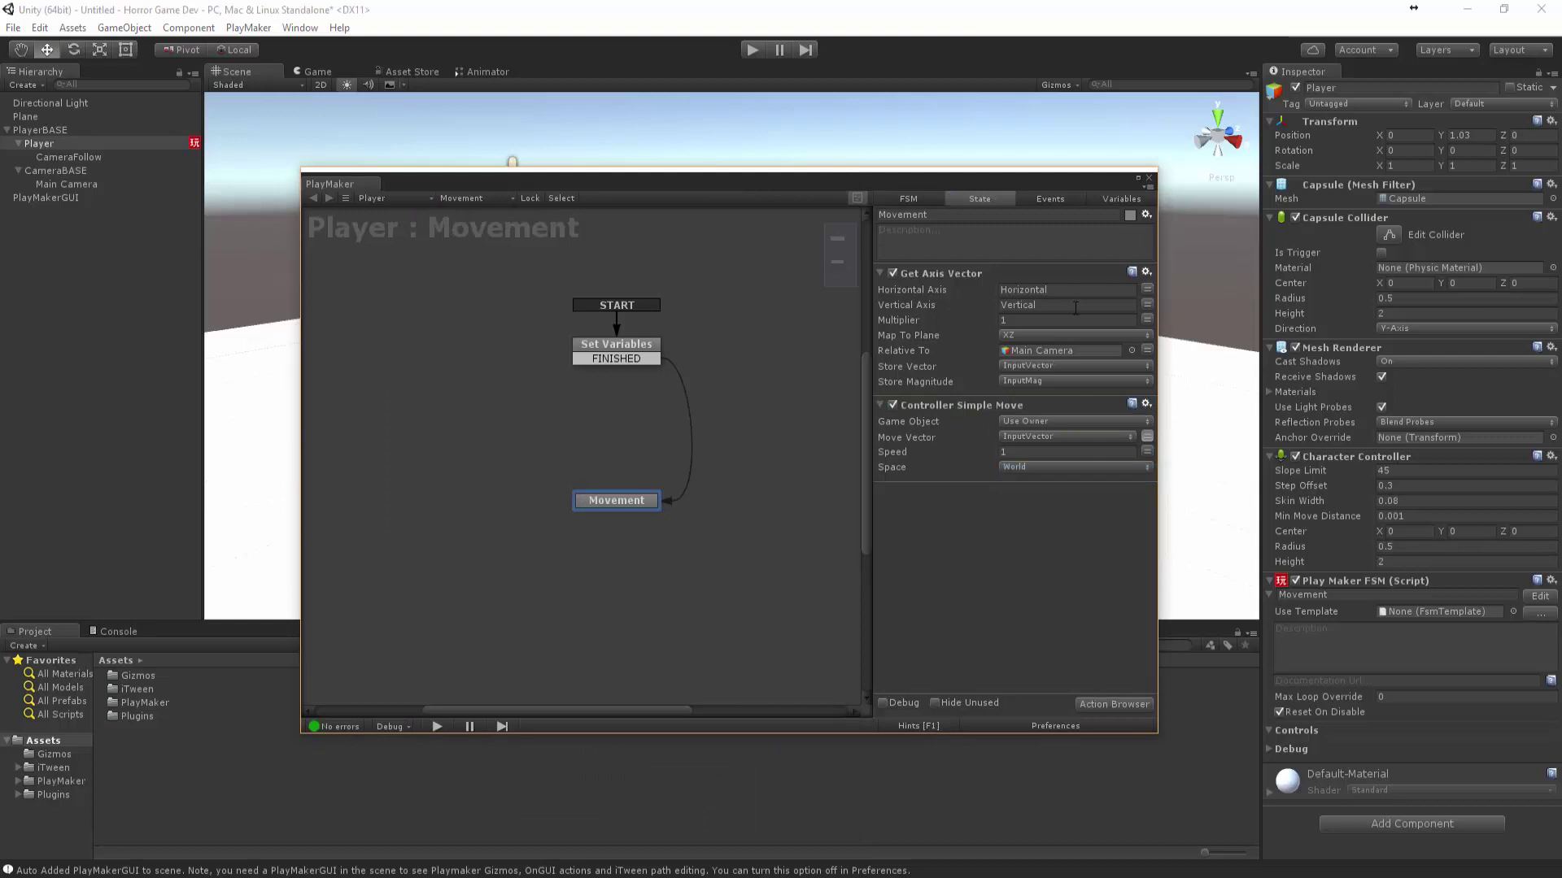
- Close the FSM editor and play-test the scene by moving the Player backward and sideways, ending play mode when done
click(1148, 177)
click(755, 50)
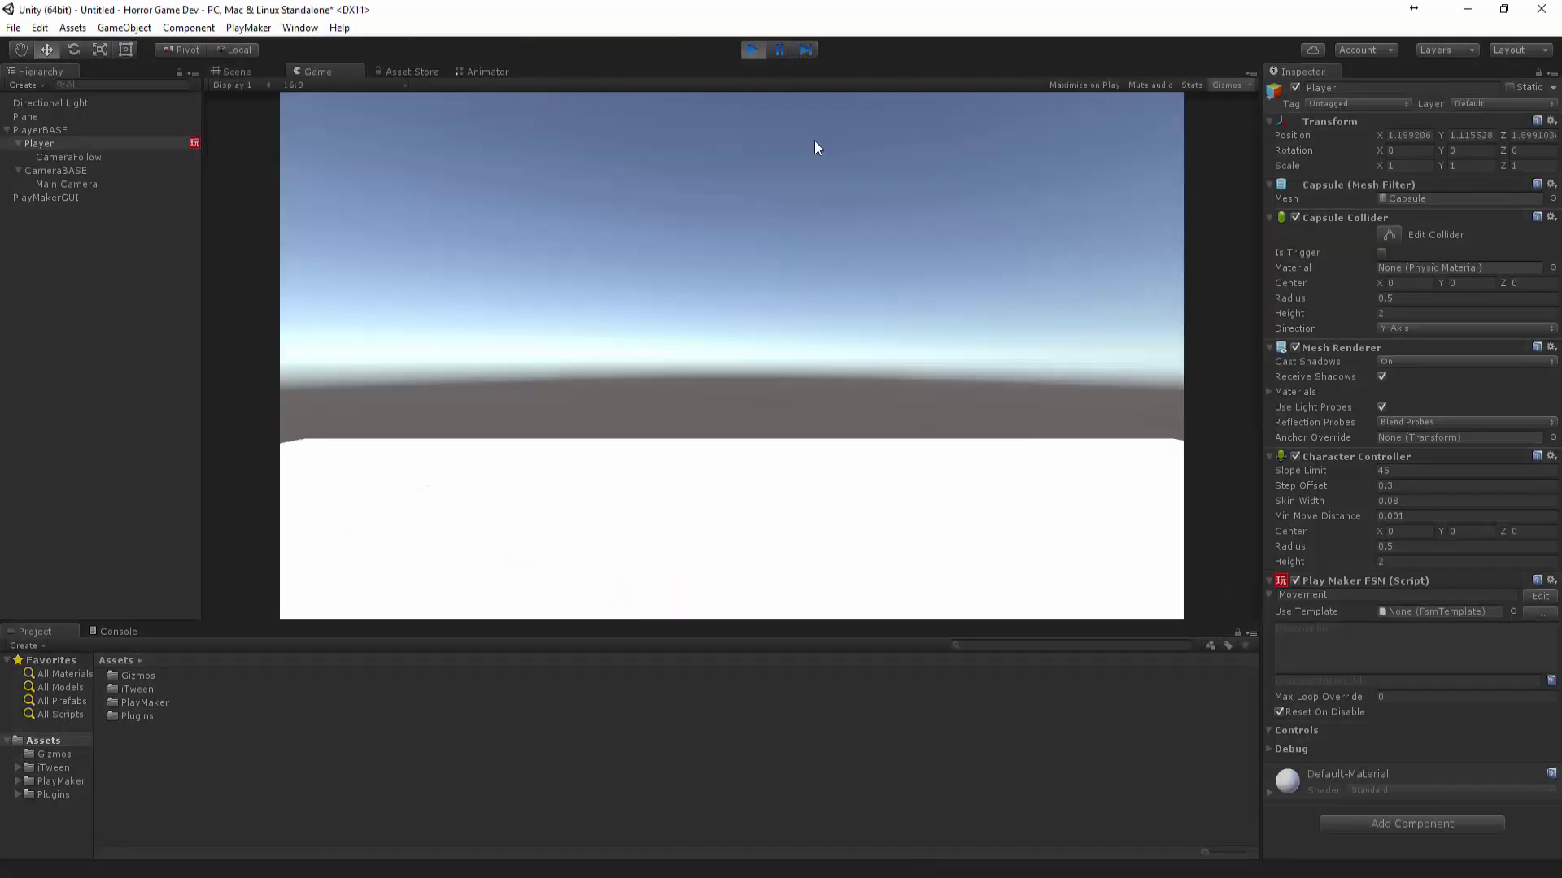
key(s)
key(a)
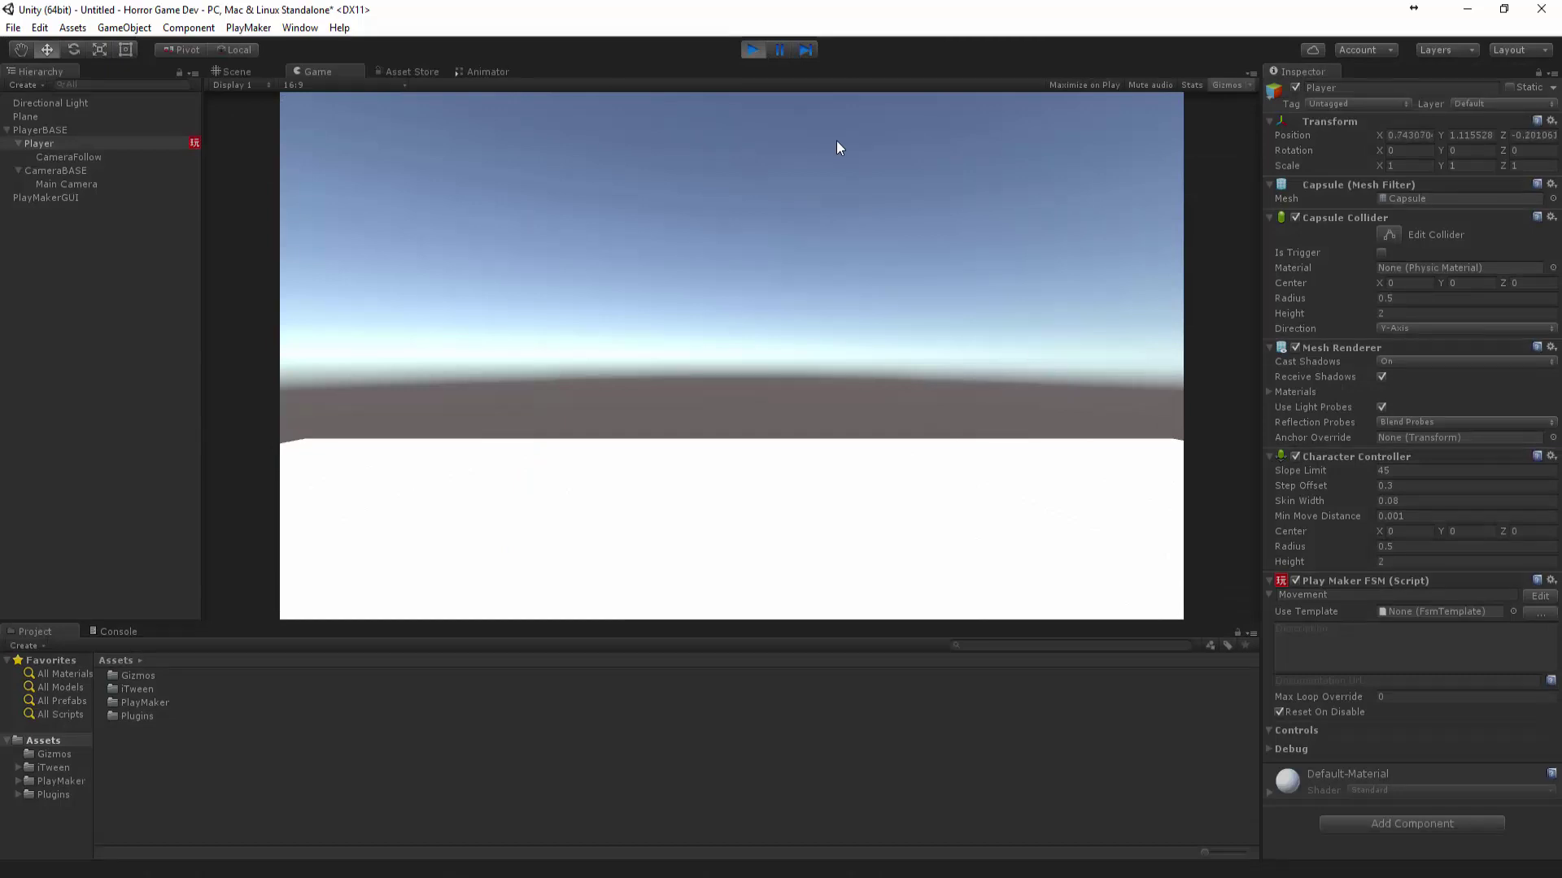
click(753, 50)
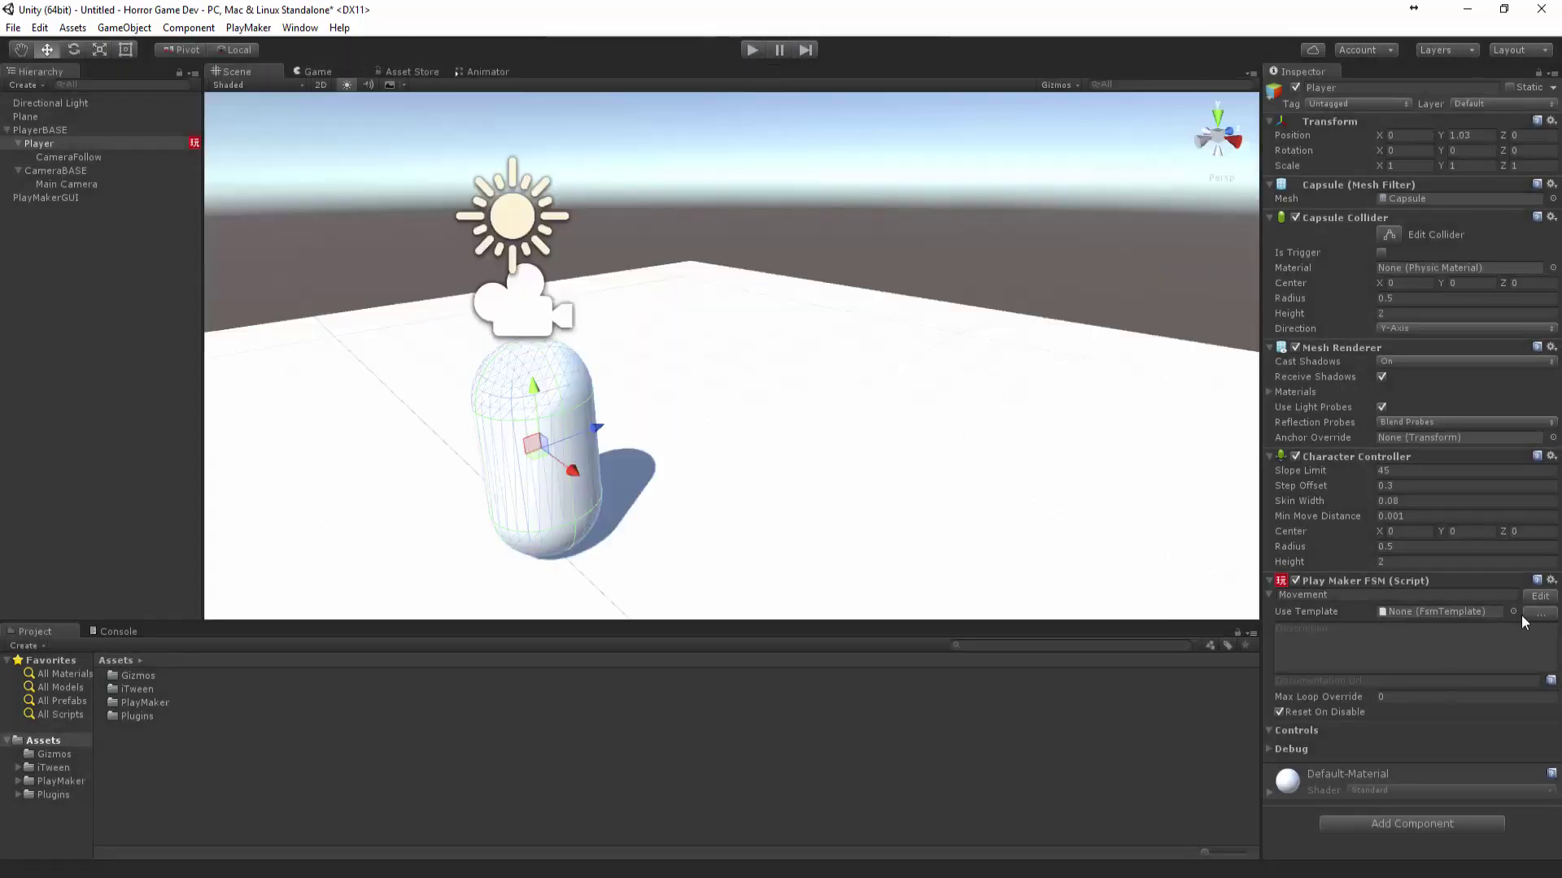
- Set Get Axis Vector's multiplier to 20 in the Player's Movement state and start play mode to test it
click(1540, 596)
click(395, 460)
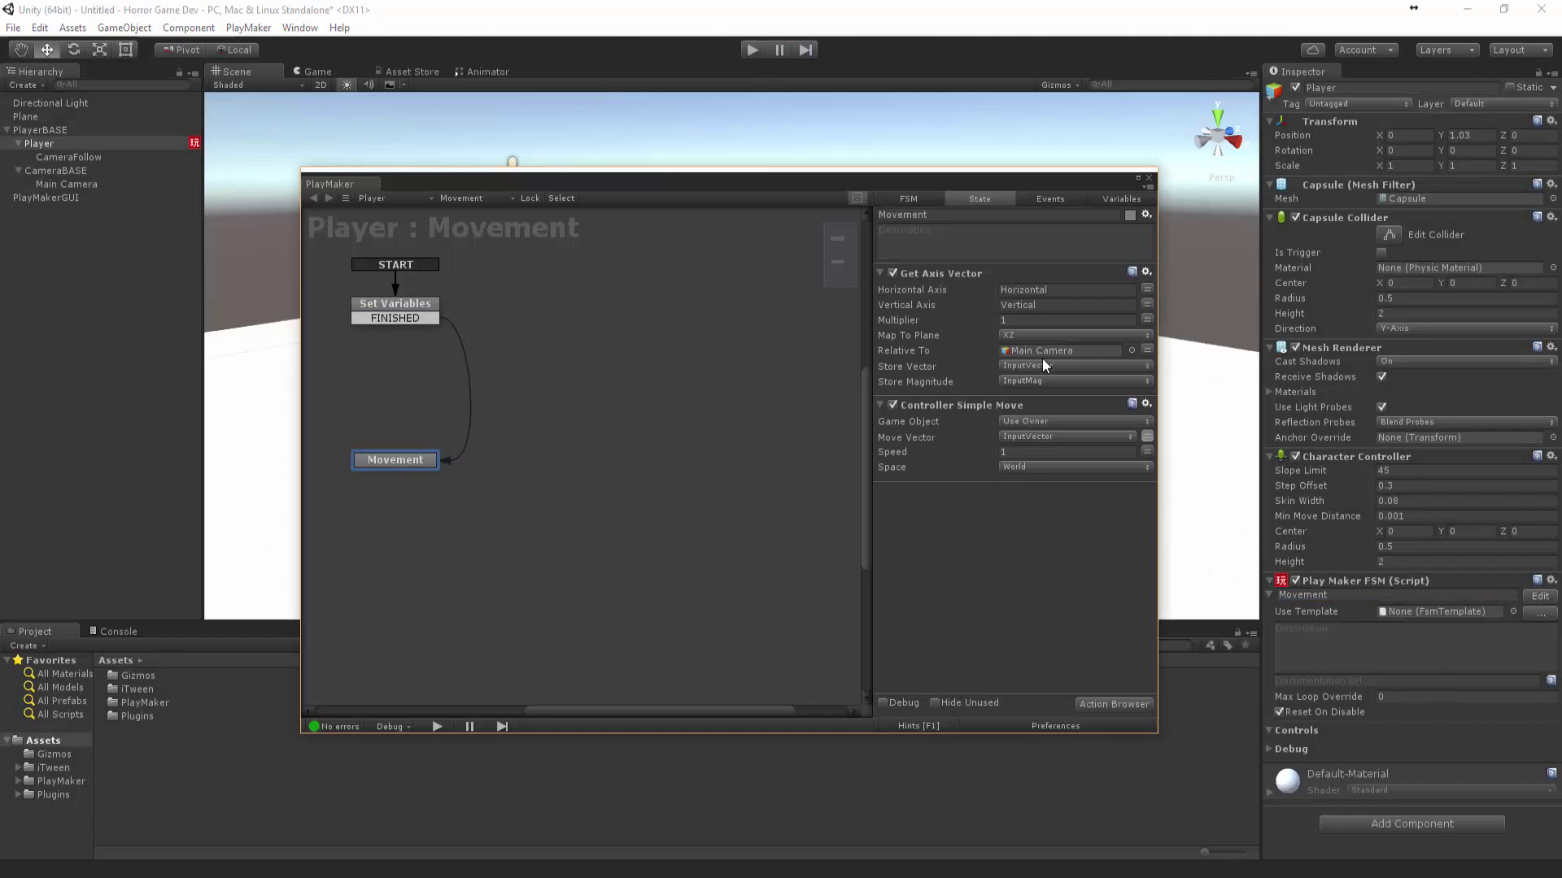
click(1072, 320)
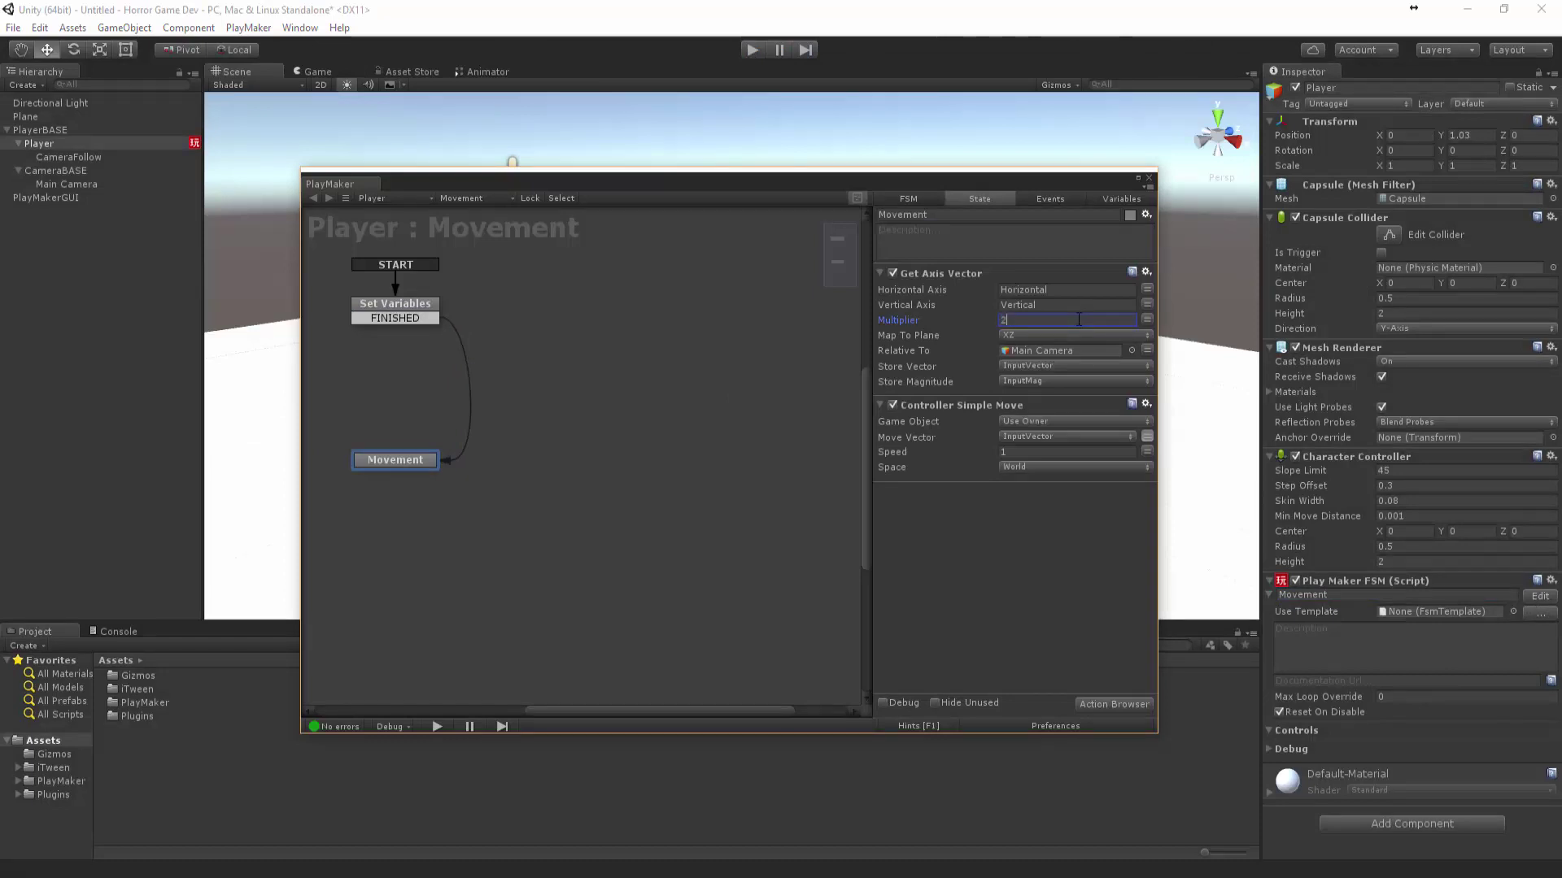
click(749, 49)
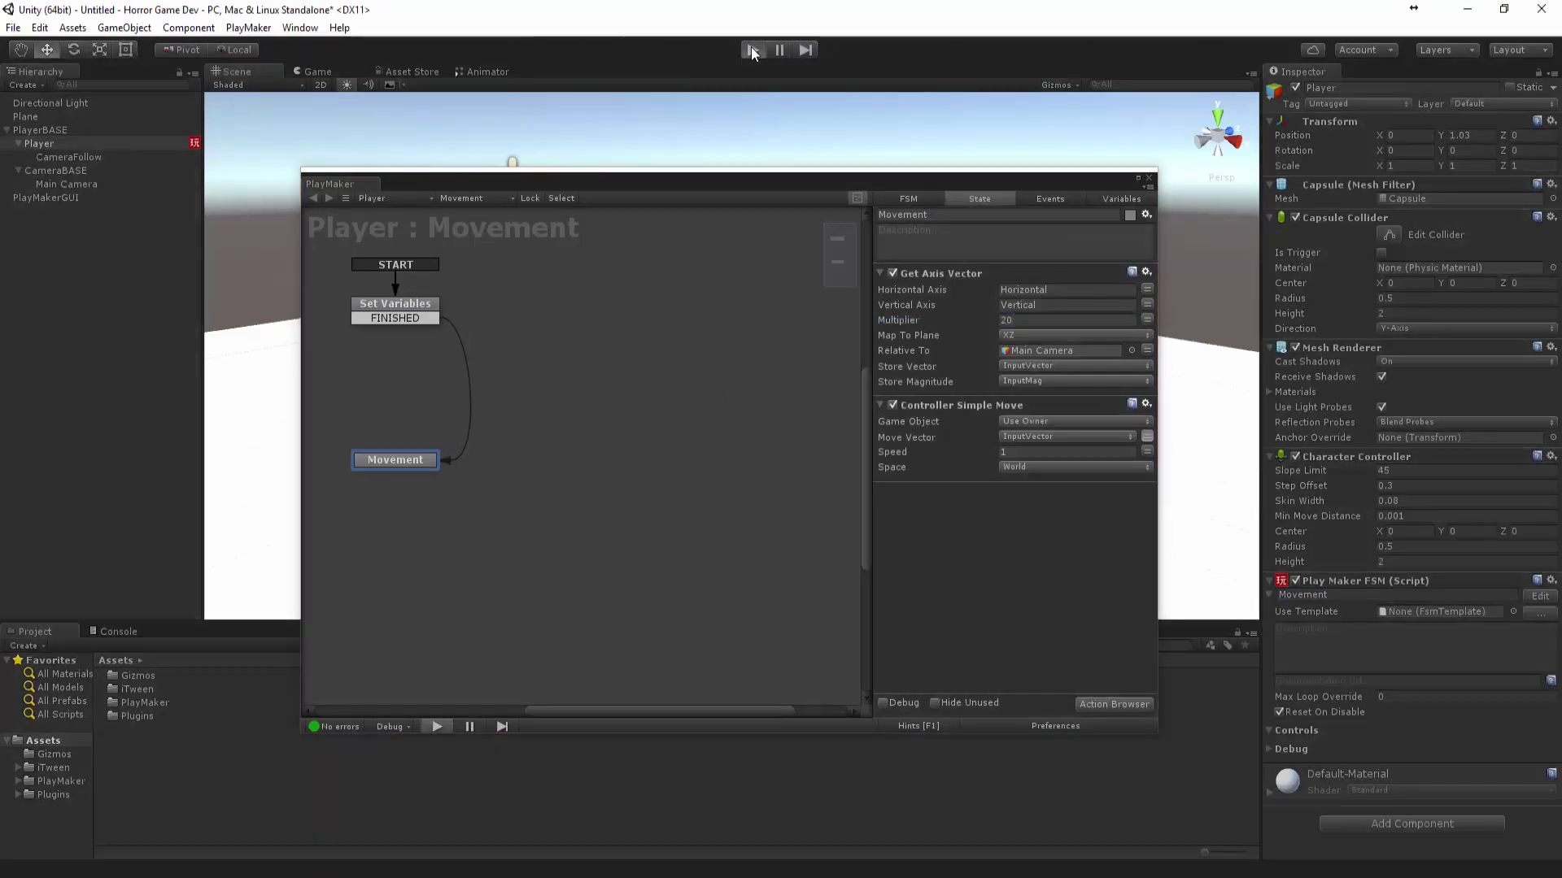
- Move the FSM editor clear of the view and play-test the Player's sideways movement, ending play mode when done
drag(740, 184, 810, 632)
click(777, 462)
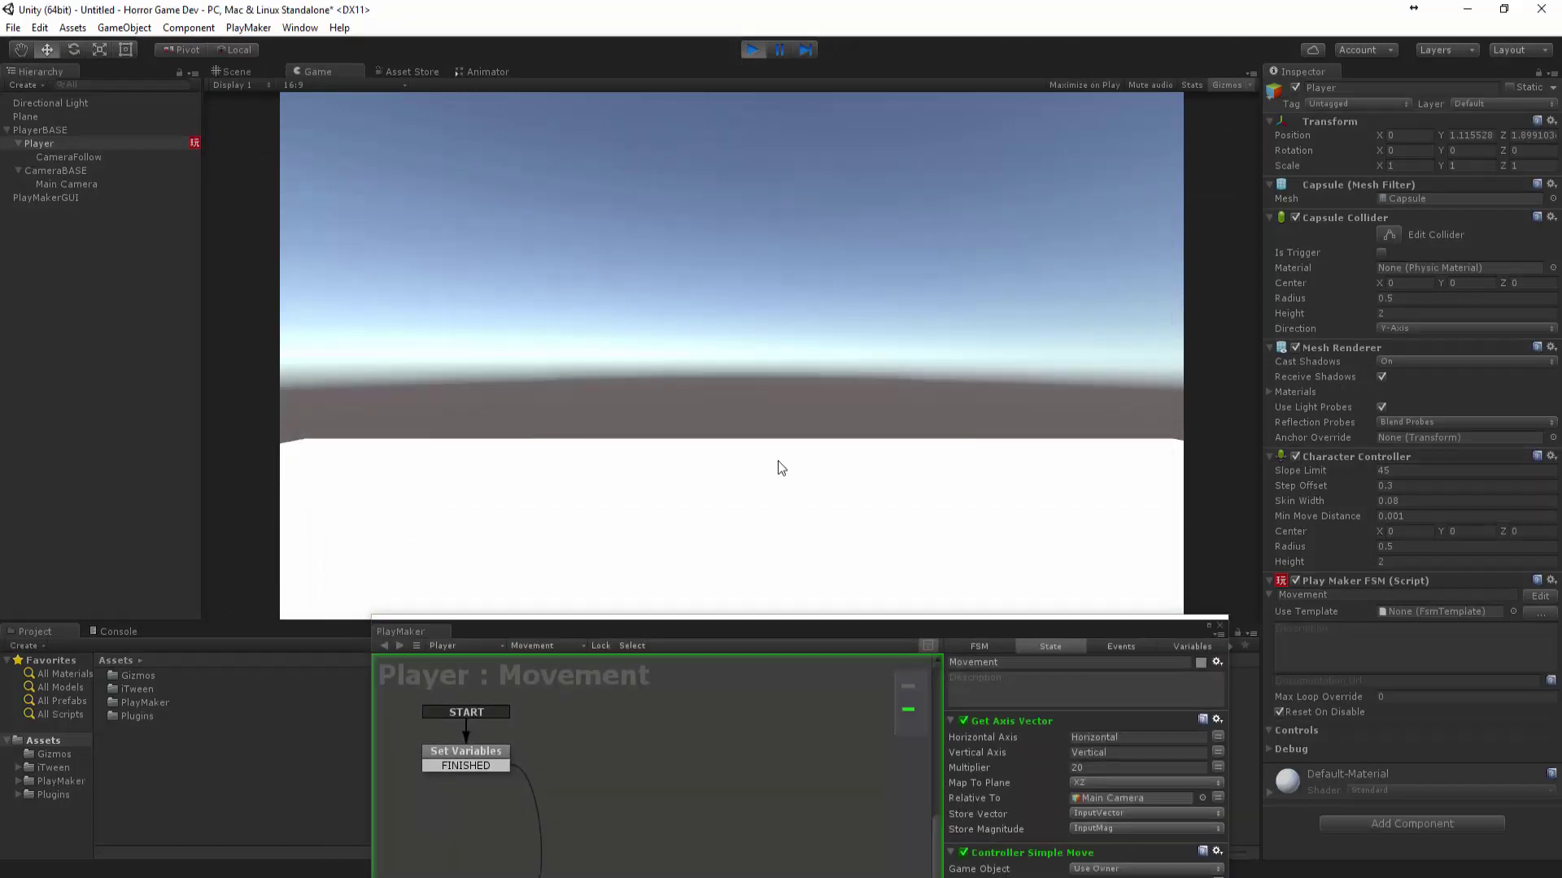
key(d)
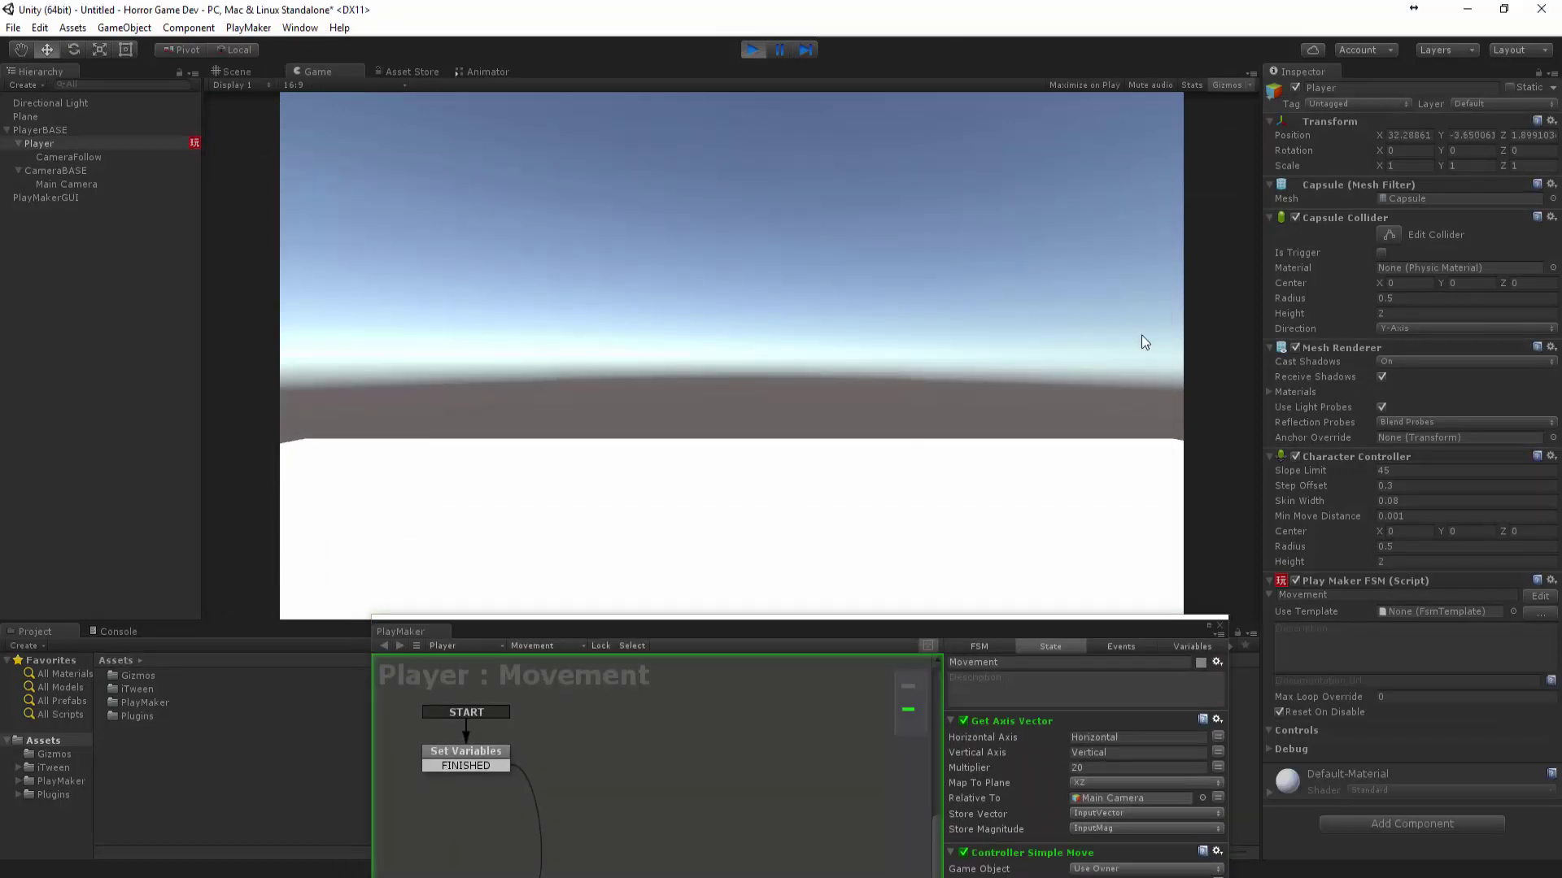
click(749, 50)
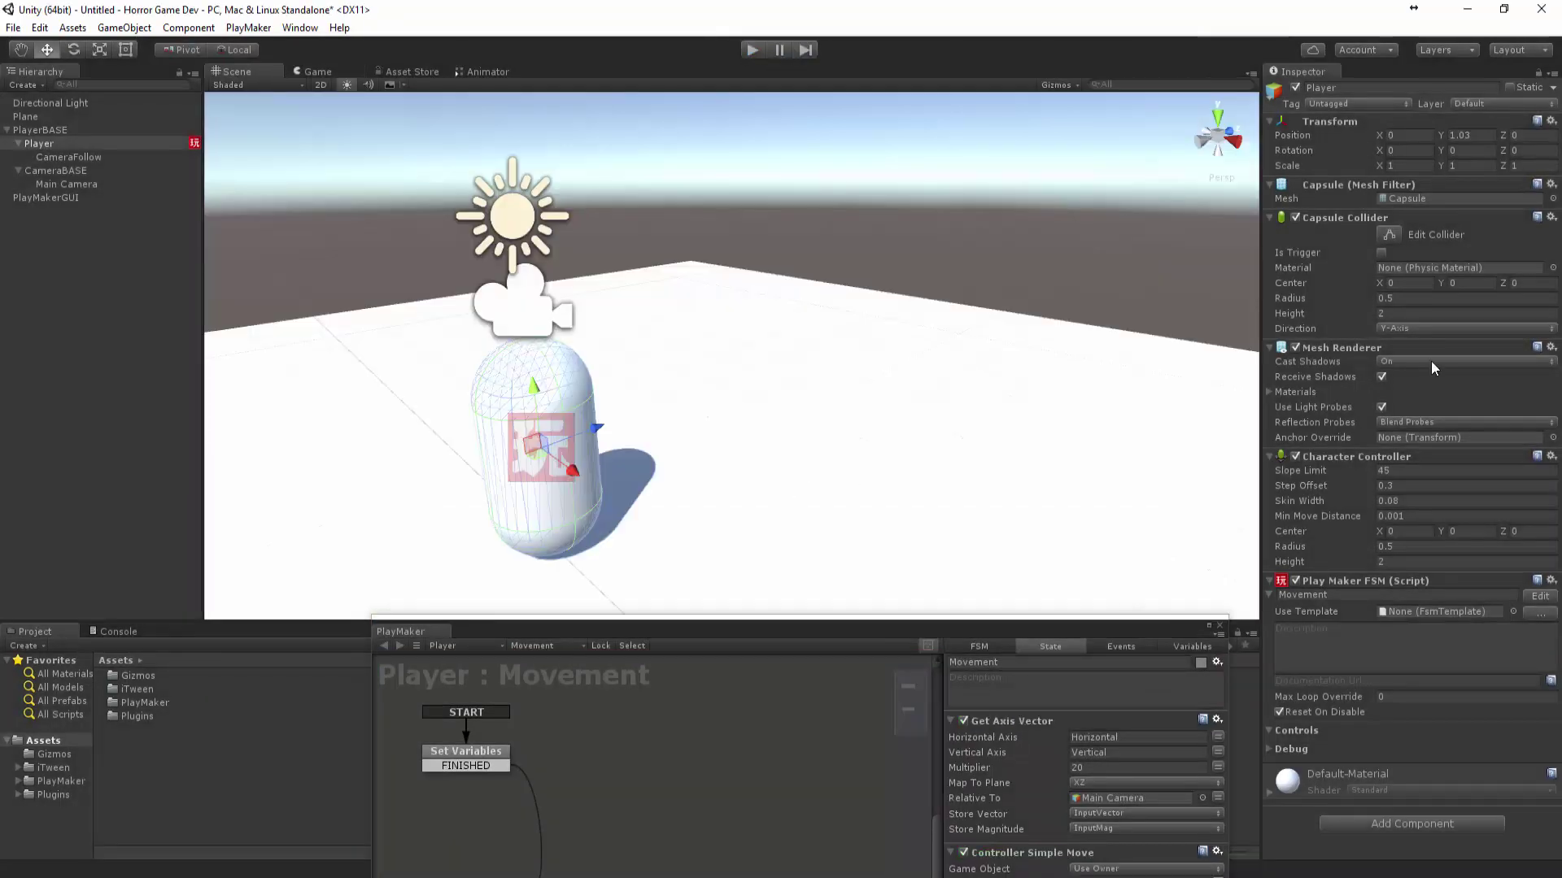
- Remove the Capsule Collider component from the Player and briefly run the scene to check it, inspecting CameraBASE during play
right_click(1359, 219)
click(1391, 292)
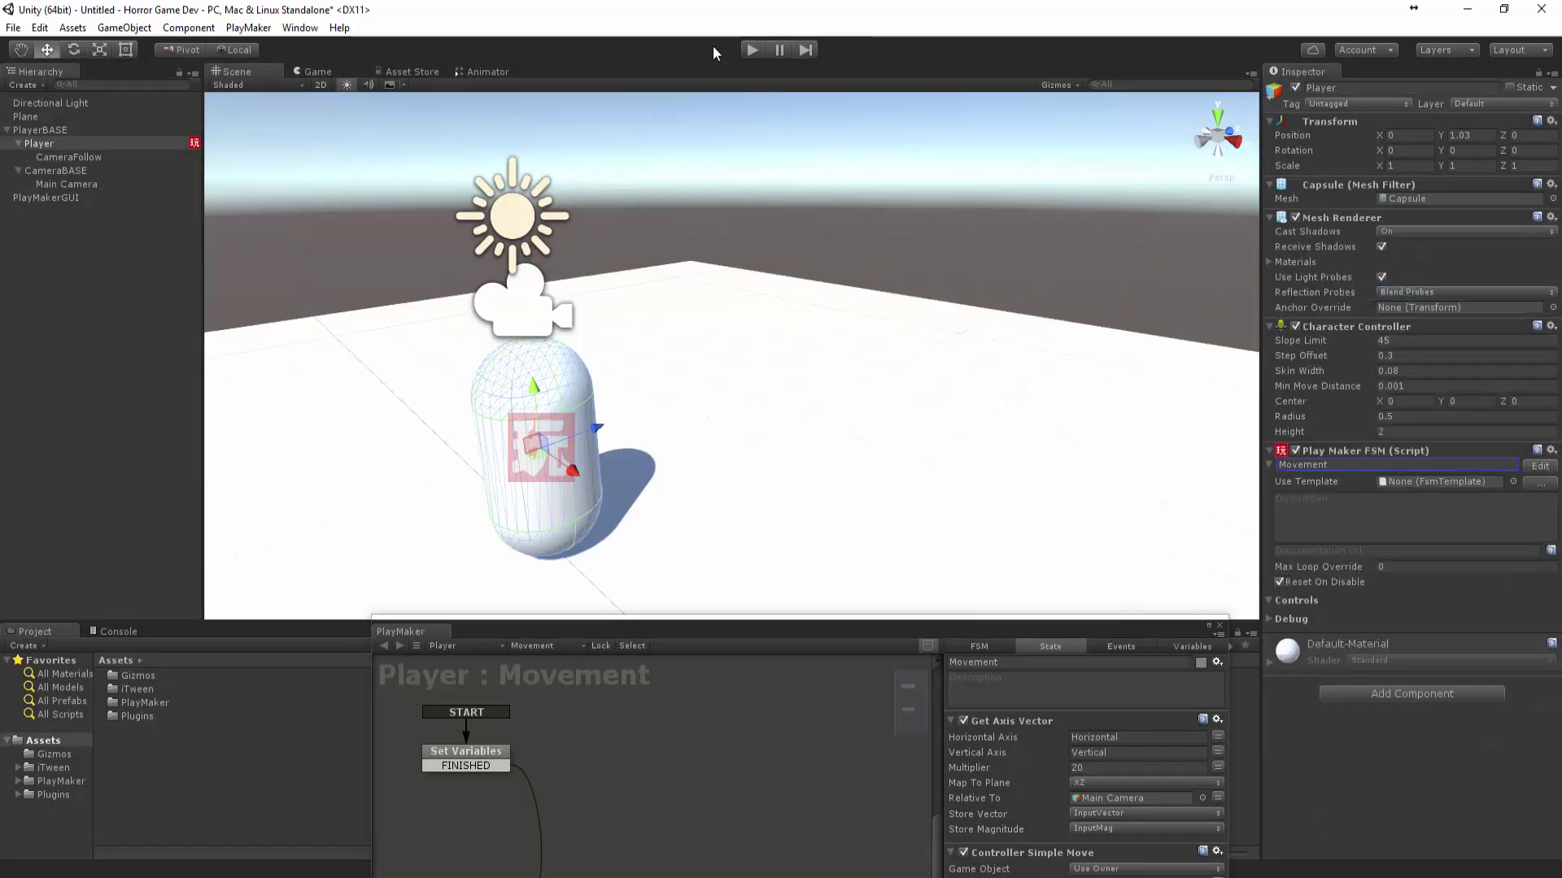
click(752, 50)
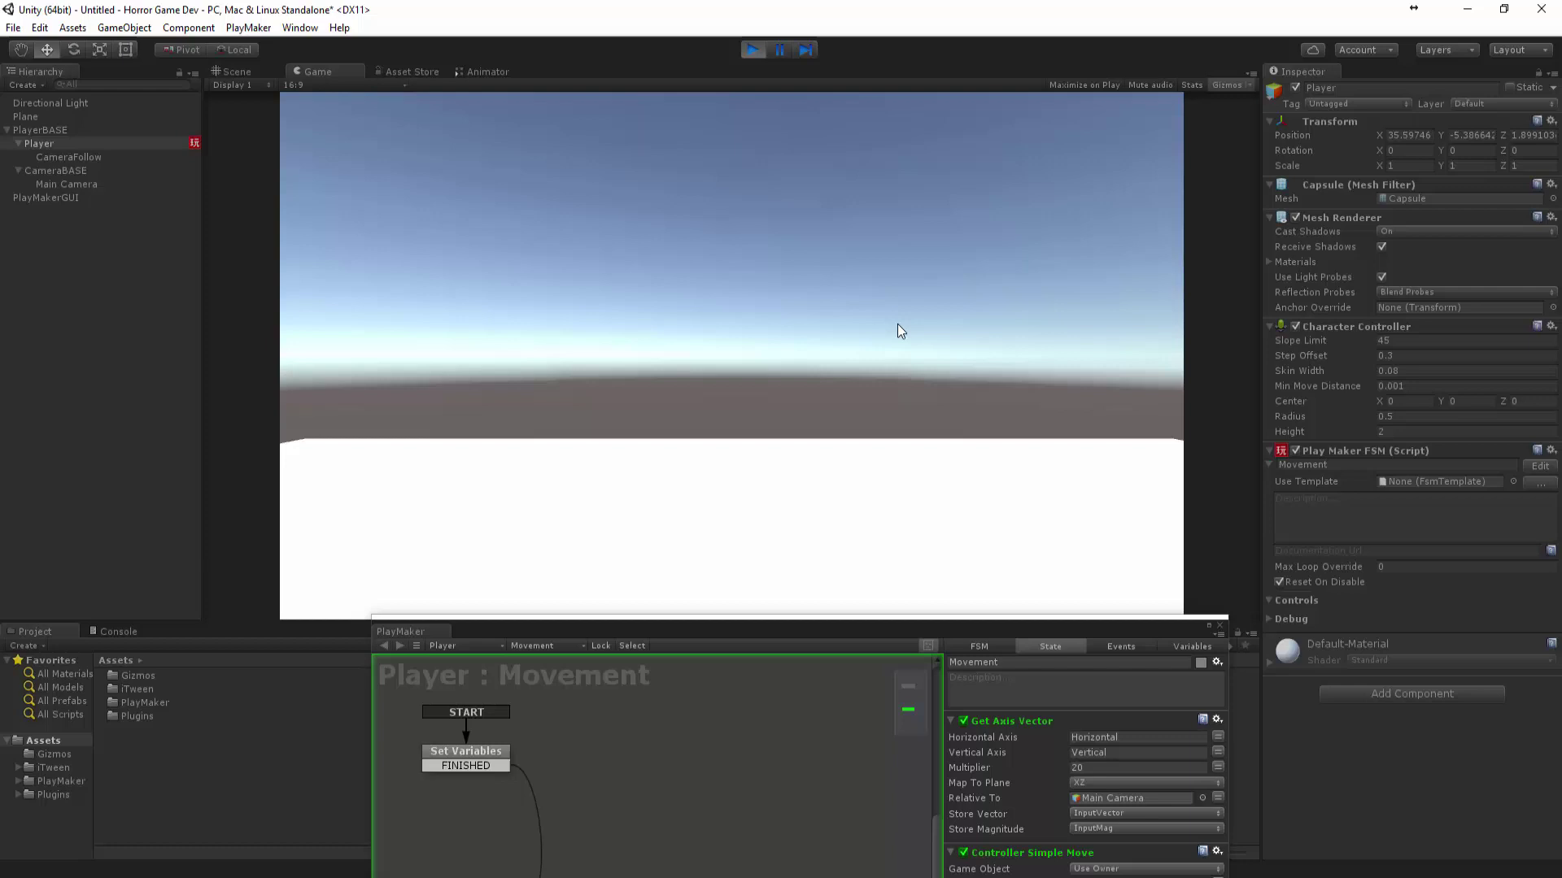
click(62, 170)
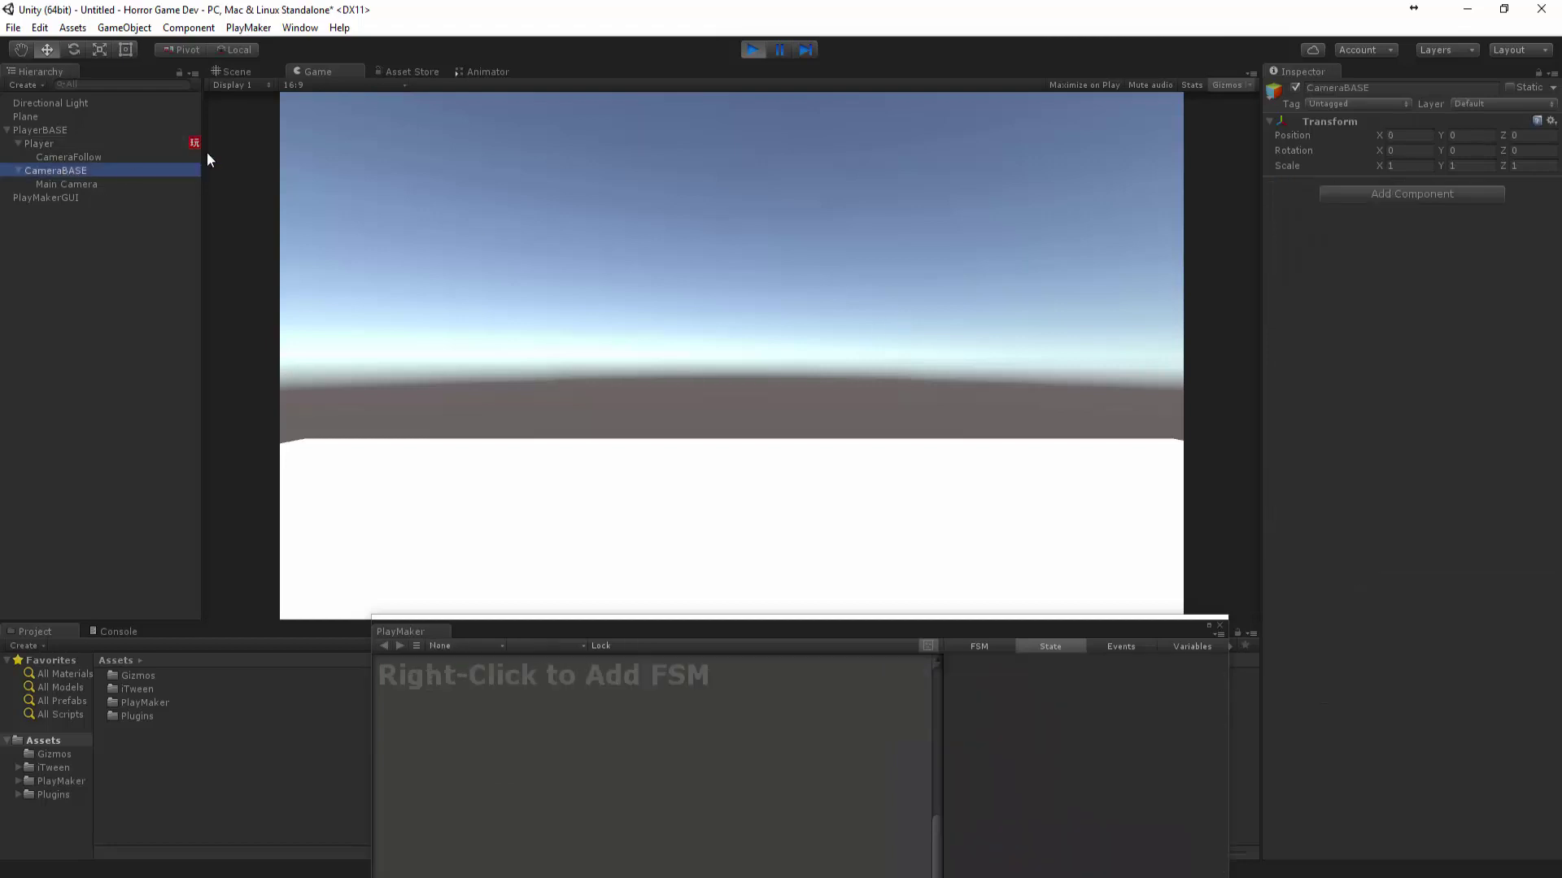
click(753, 50)
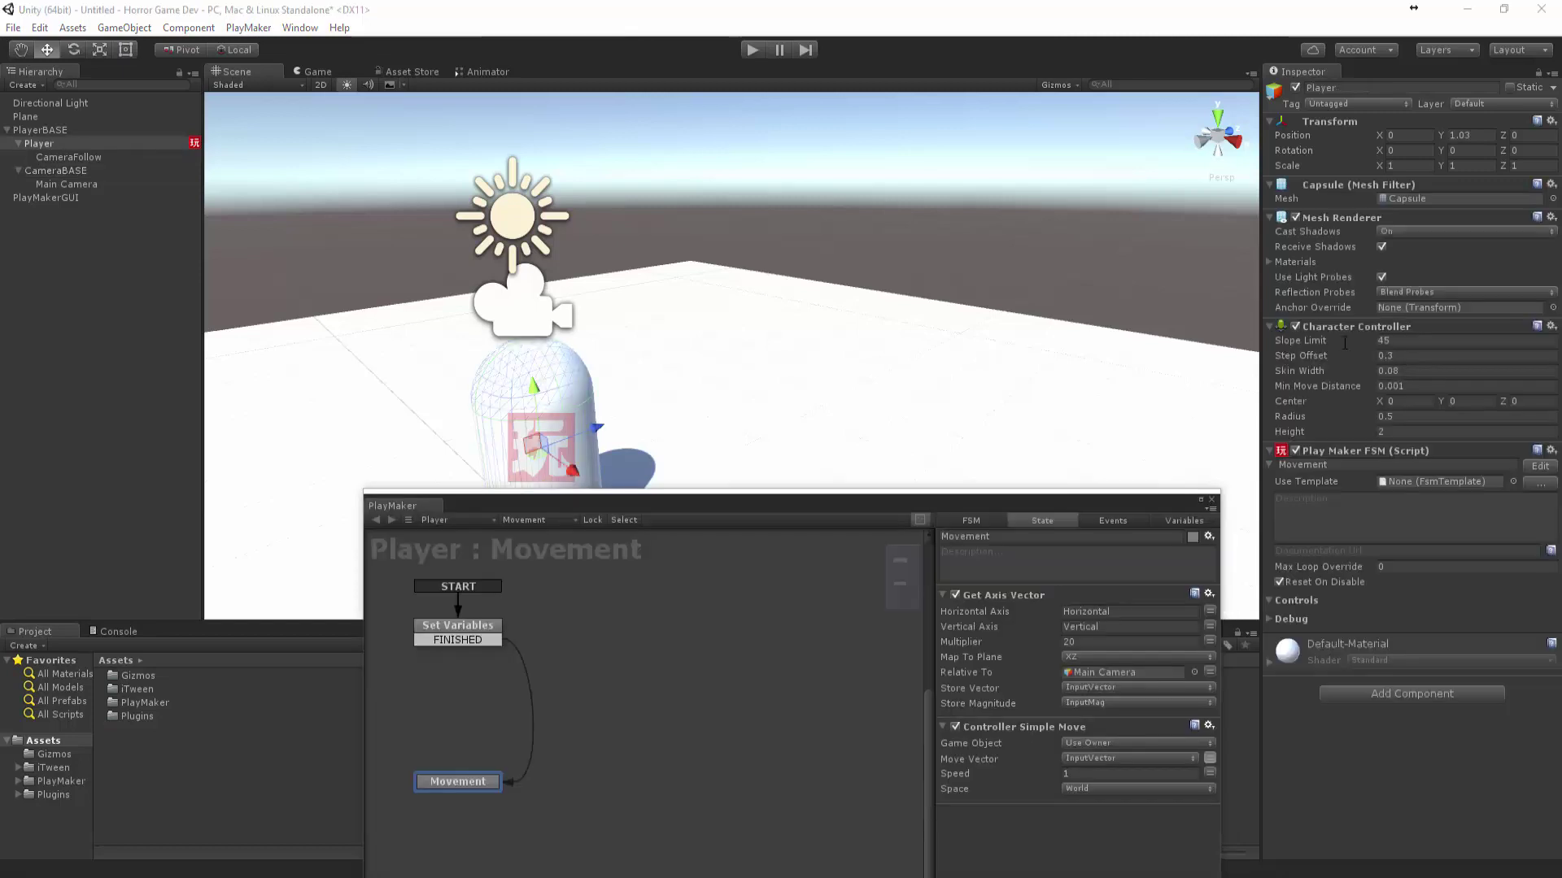
- Shift the FSM editor out of the way and play-test the Player moving sideways and backward, then stop the game
drag(803, 500, 634, 193)
drag(743, 193, 783, 591)
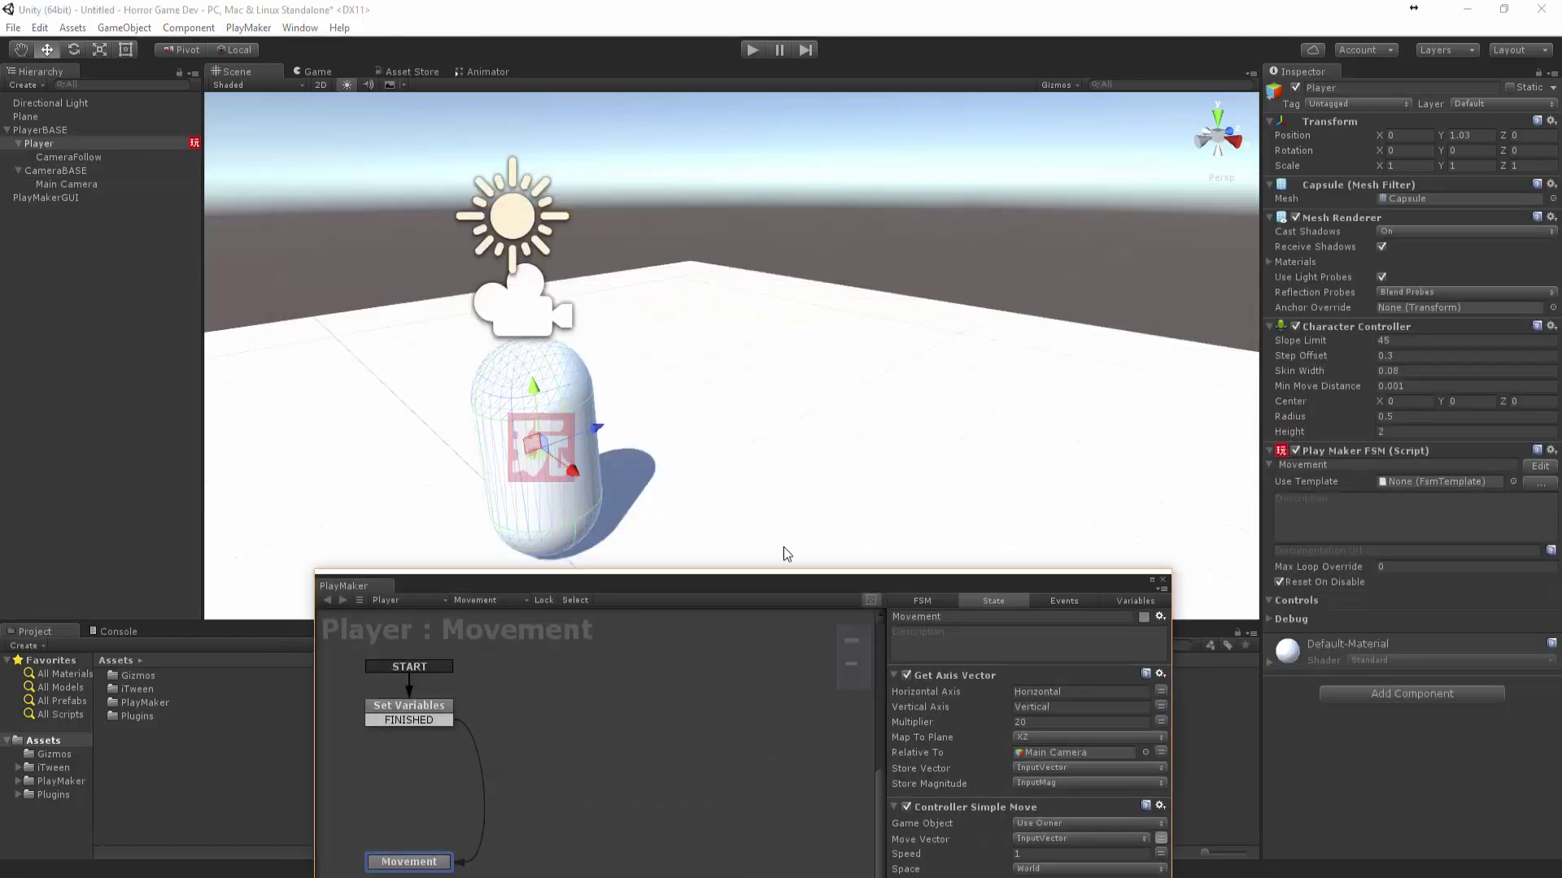
click(752, 50)
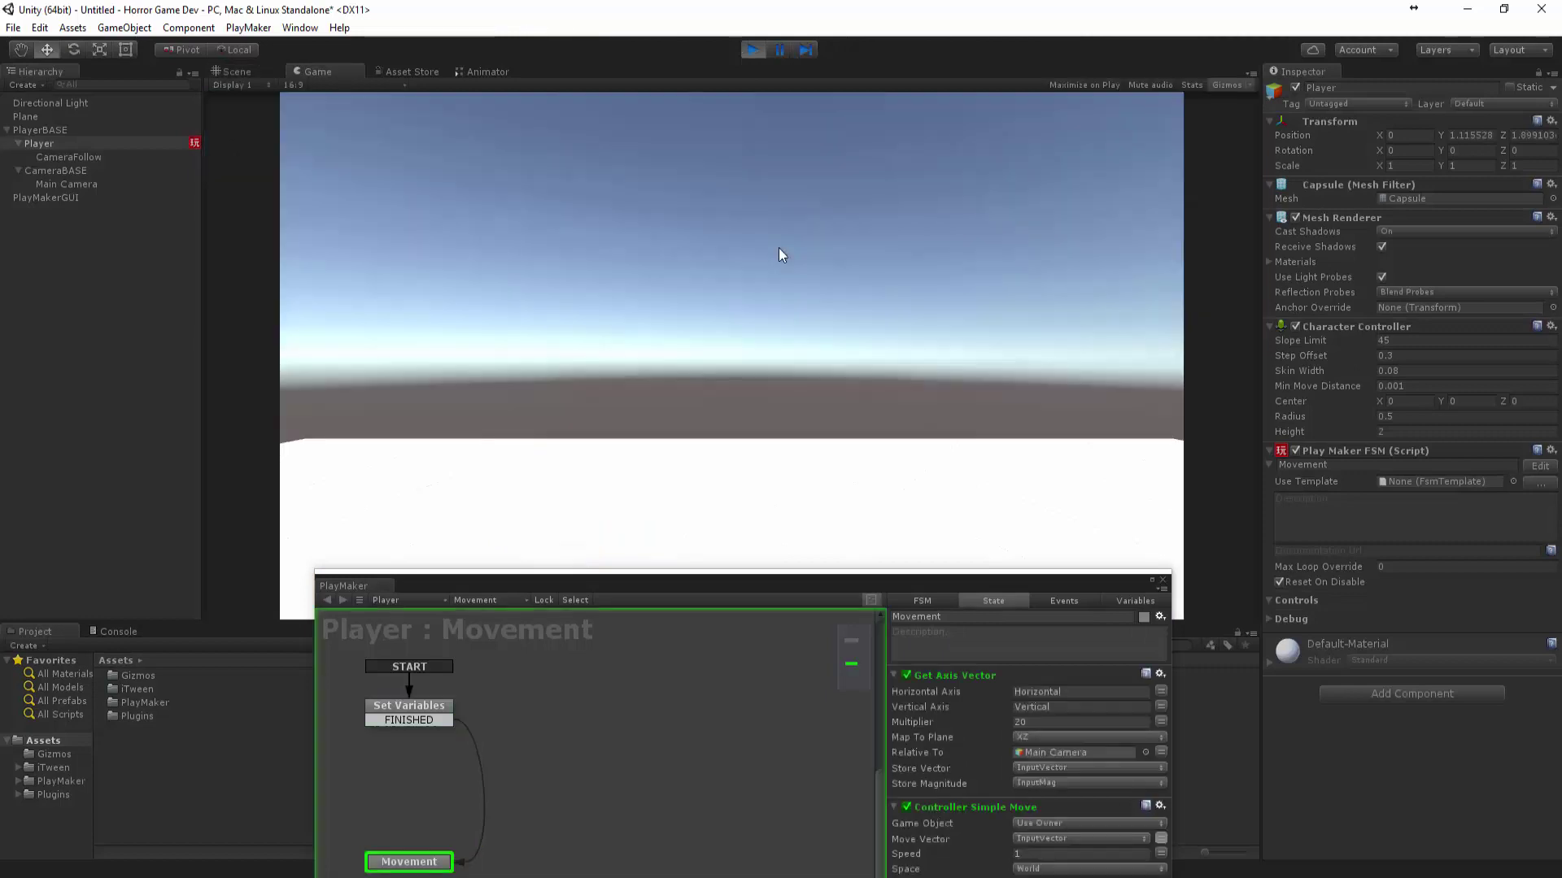
key(a)
key(d)
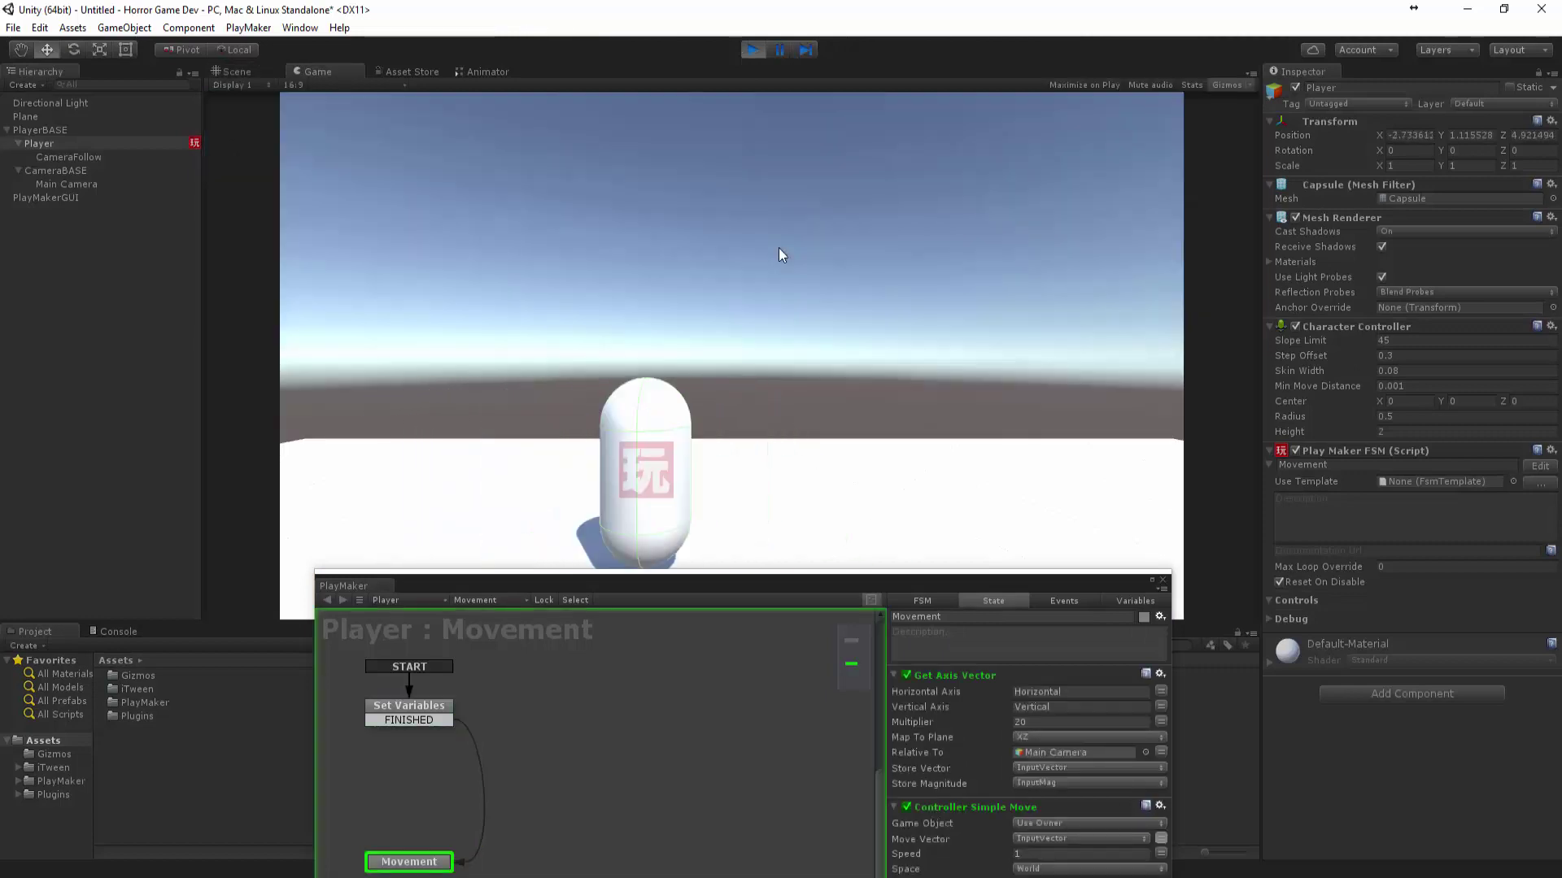
key(a)
key(d)
key(a)
key(a)
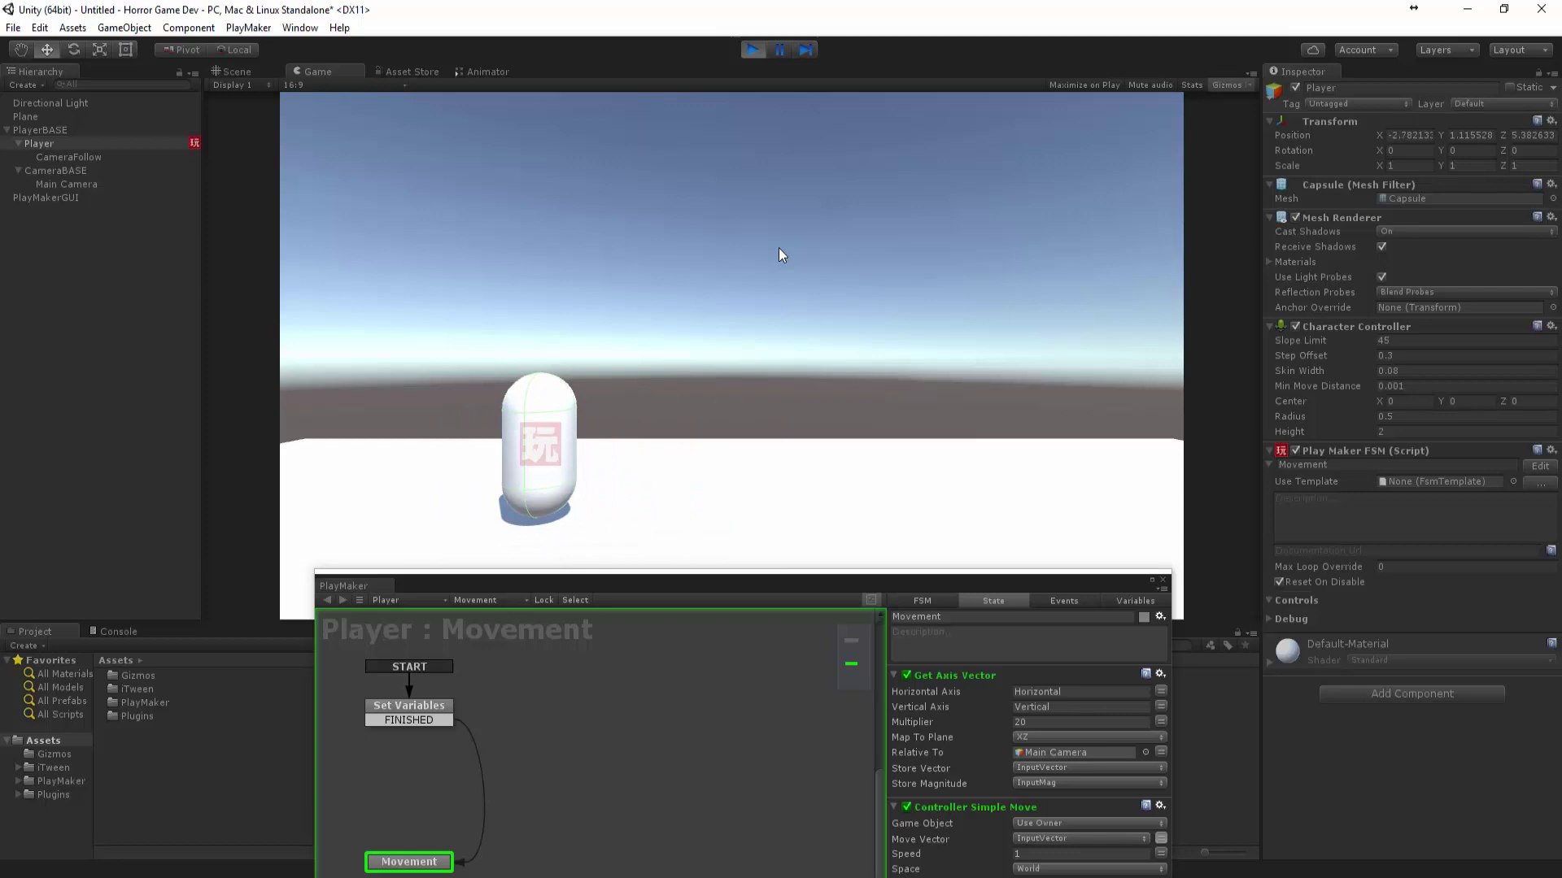
key(d)
key(s)
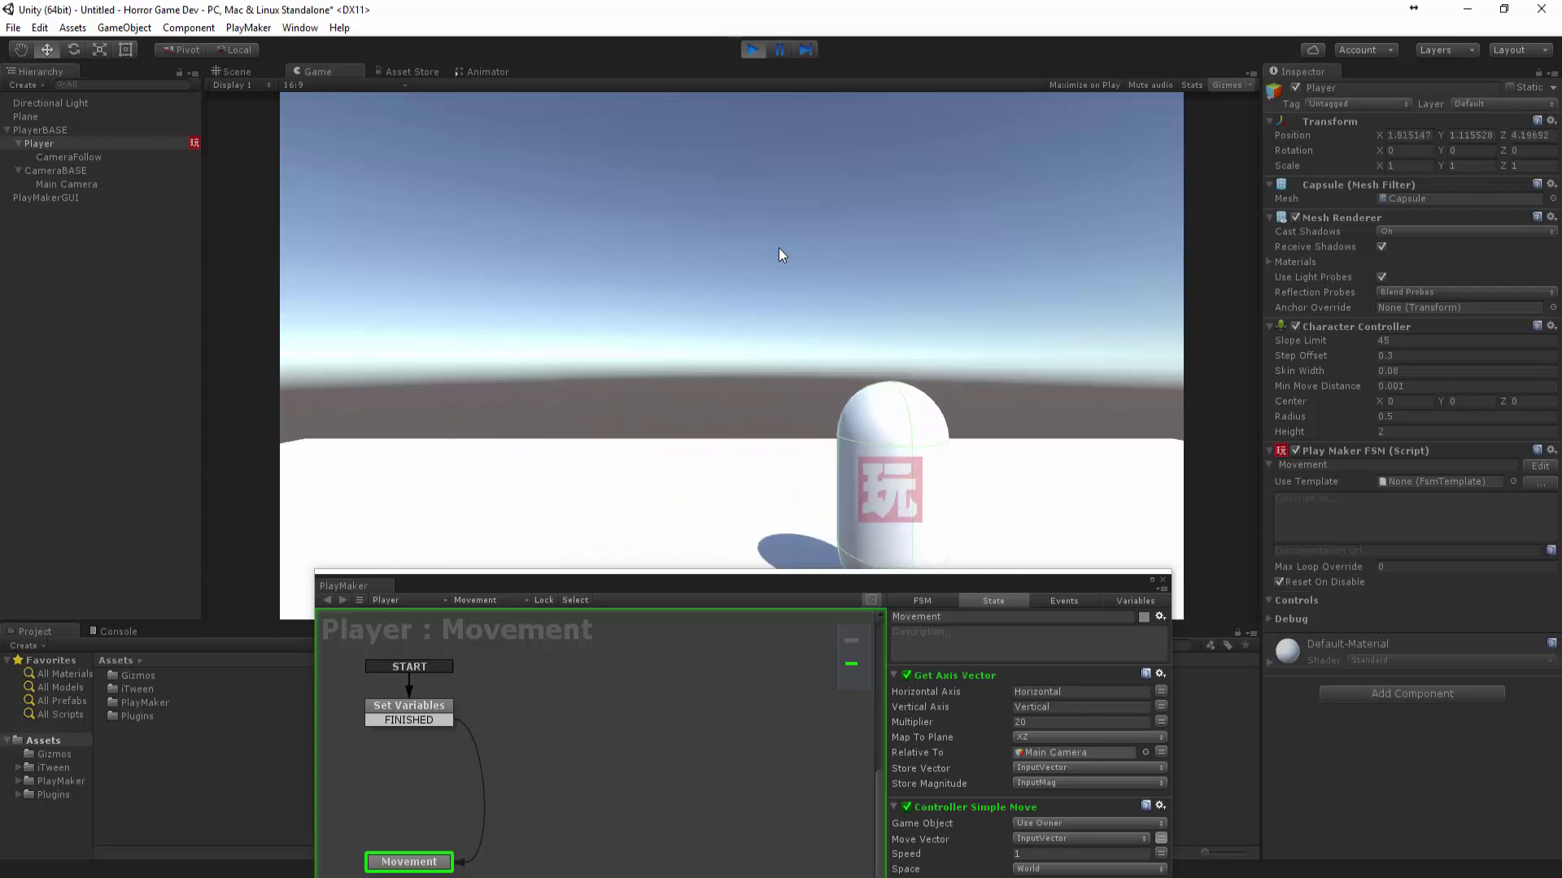
key(ctrl+p)
- Add a PlayMaker FSM to CameraBASE and name its first state FollowPoint
drag(753, 599, 814, 278)
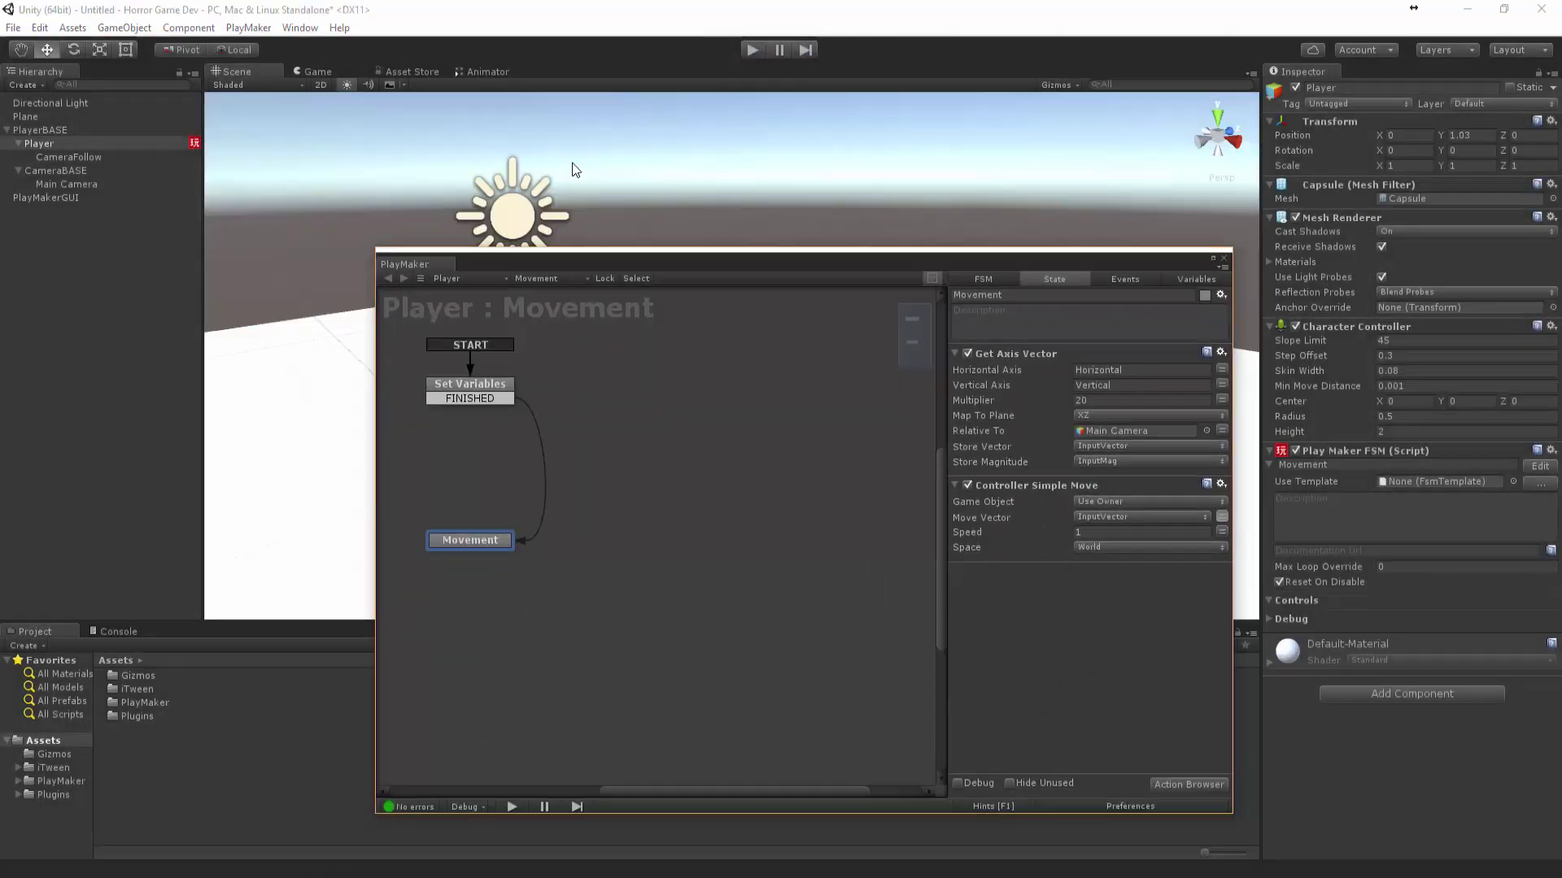
click(90, 169)
right_click(826, 398)
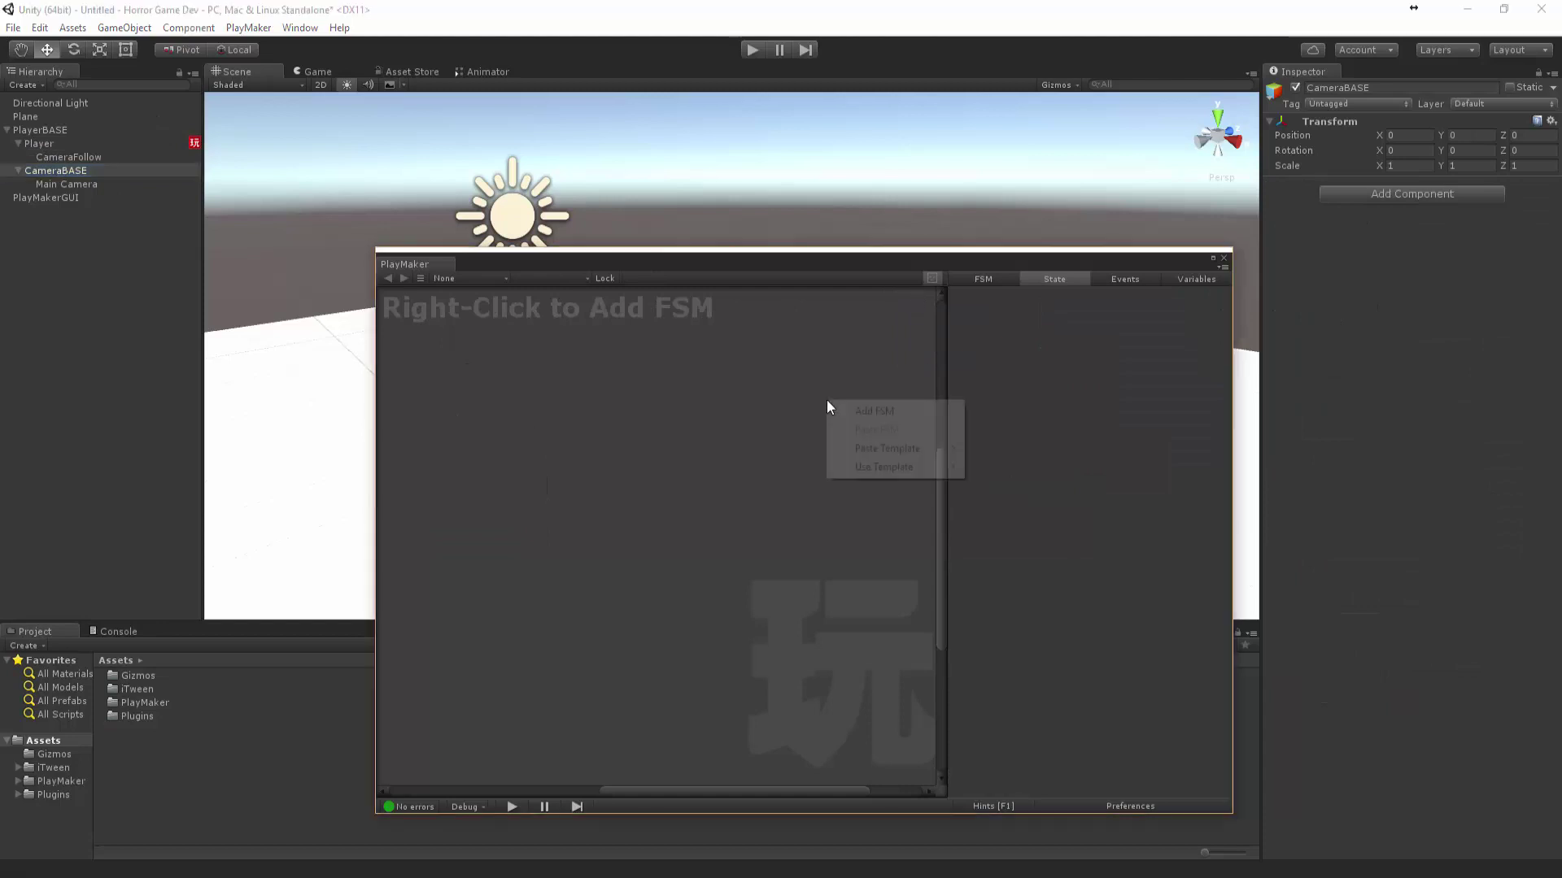
click(855, 412)
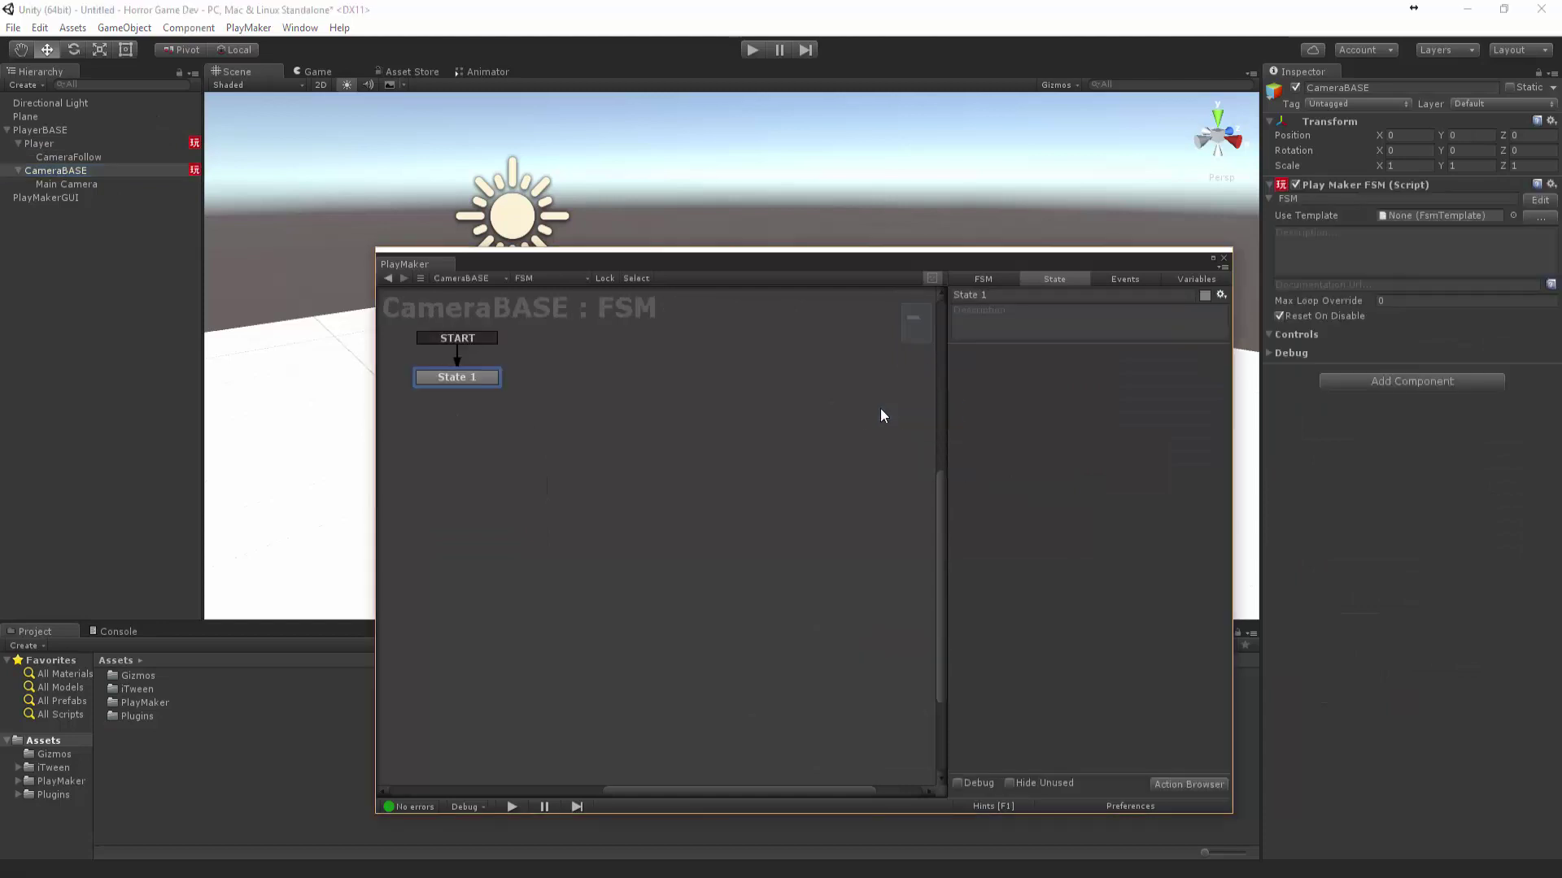
click(1044, 293)
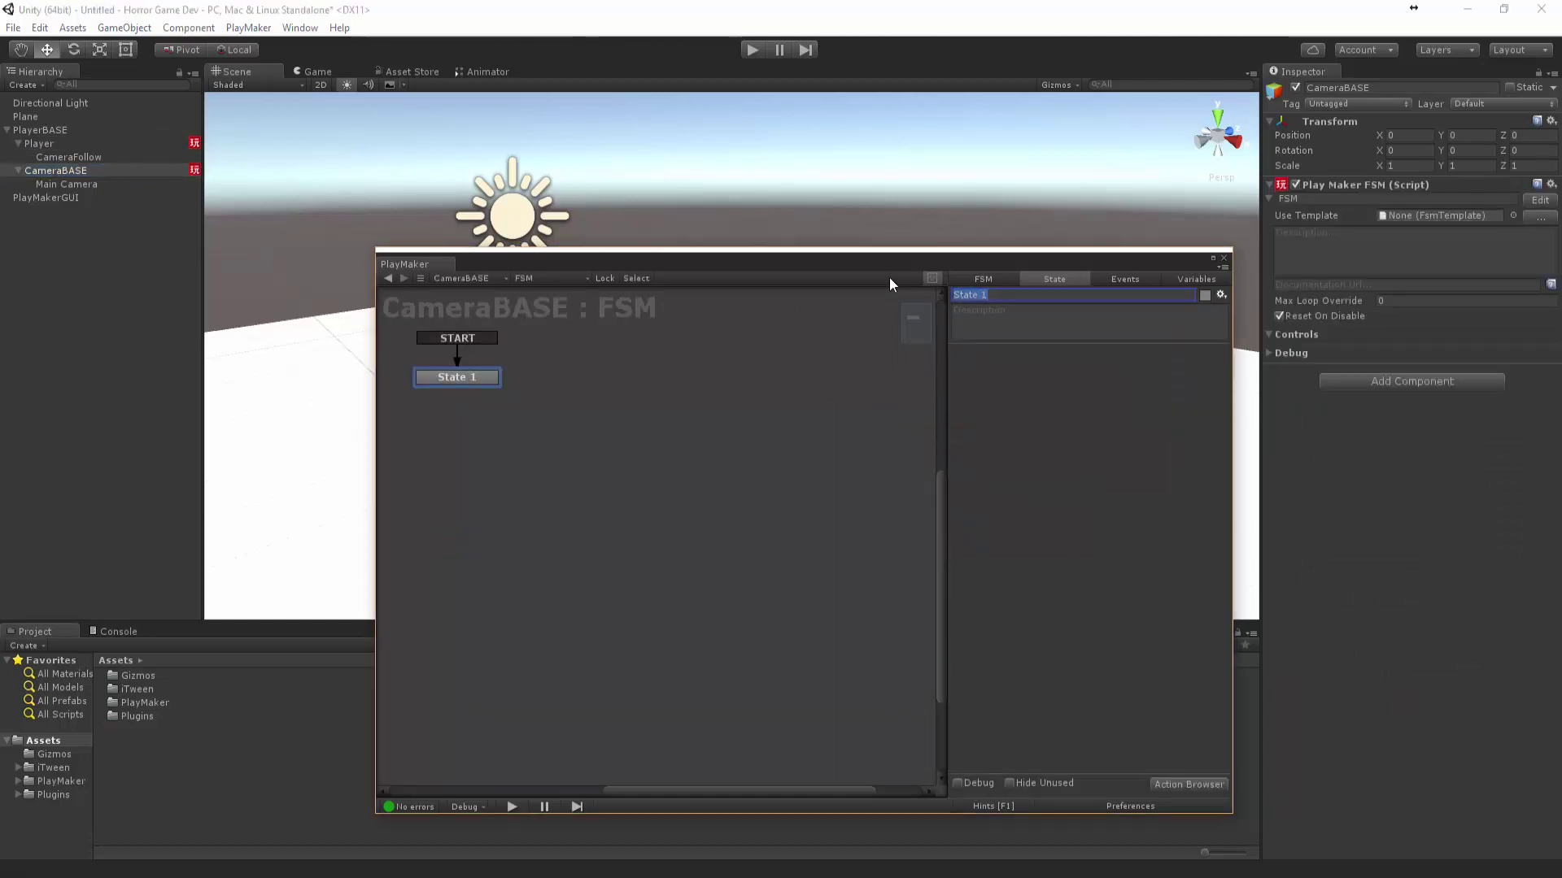
text(FollowPoint)
- Find the Move Towards action and add it to CameraBASE's FollowPoint state
right_click(1119, 393)
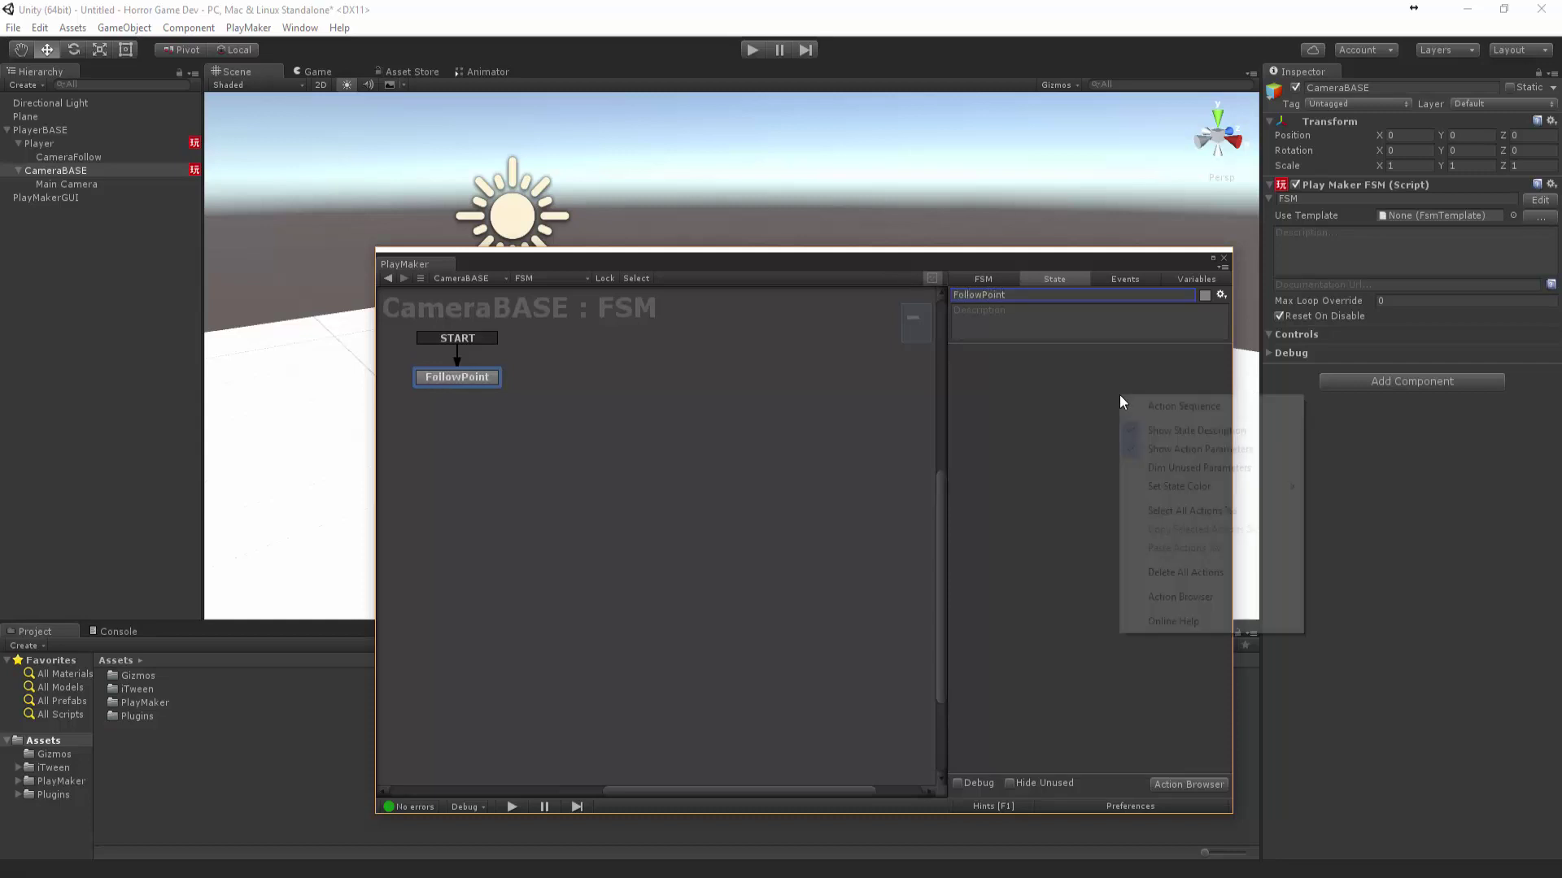
click(1176, 593)
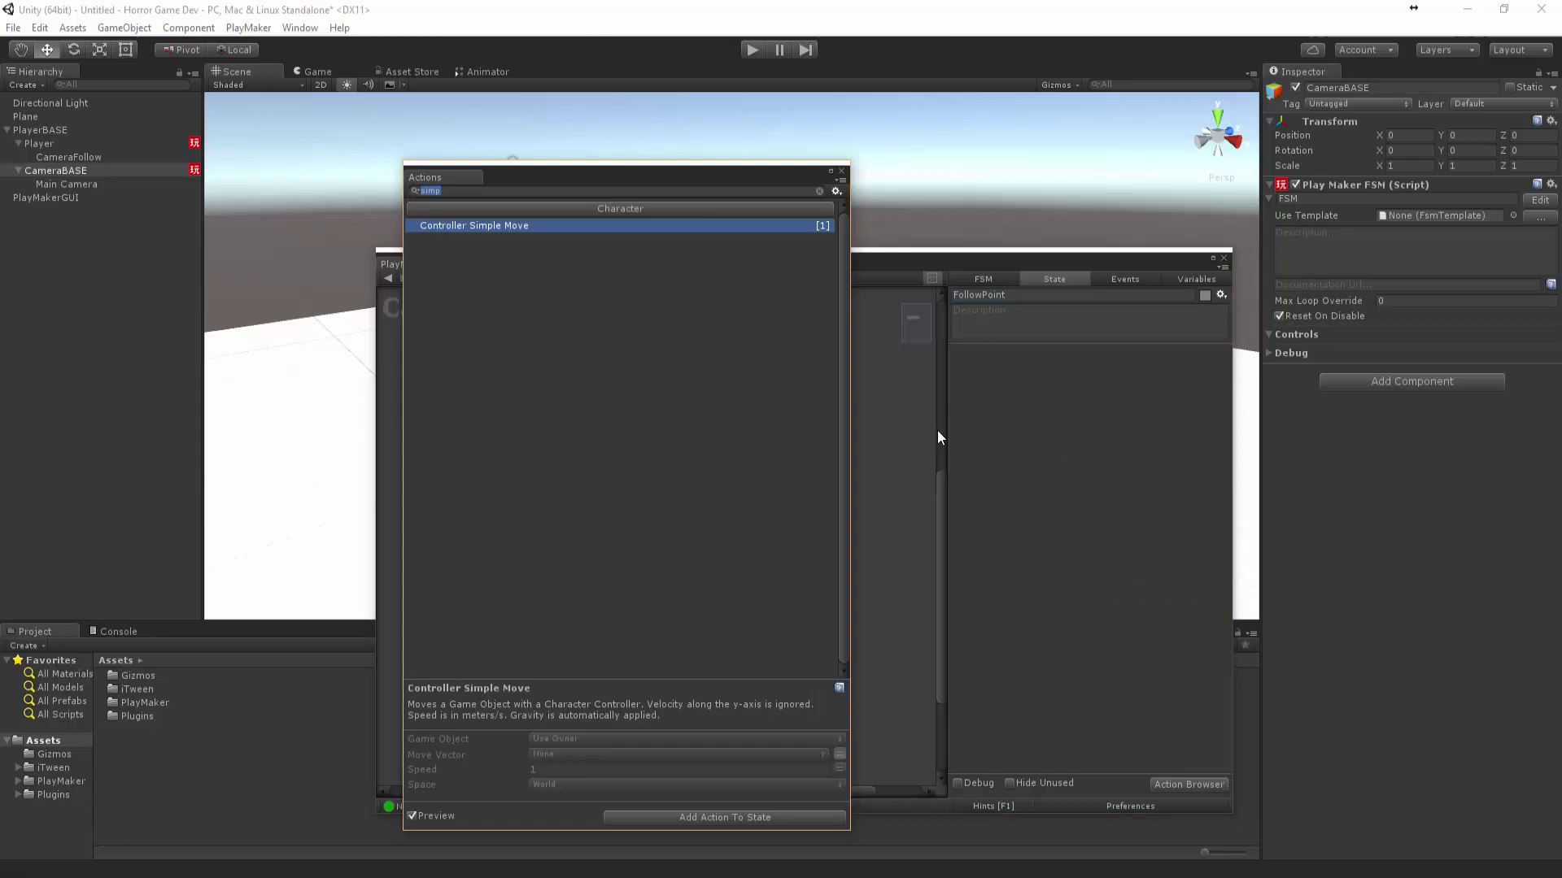
text(move)
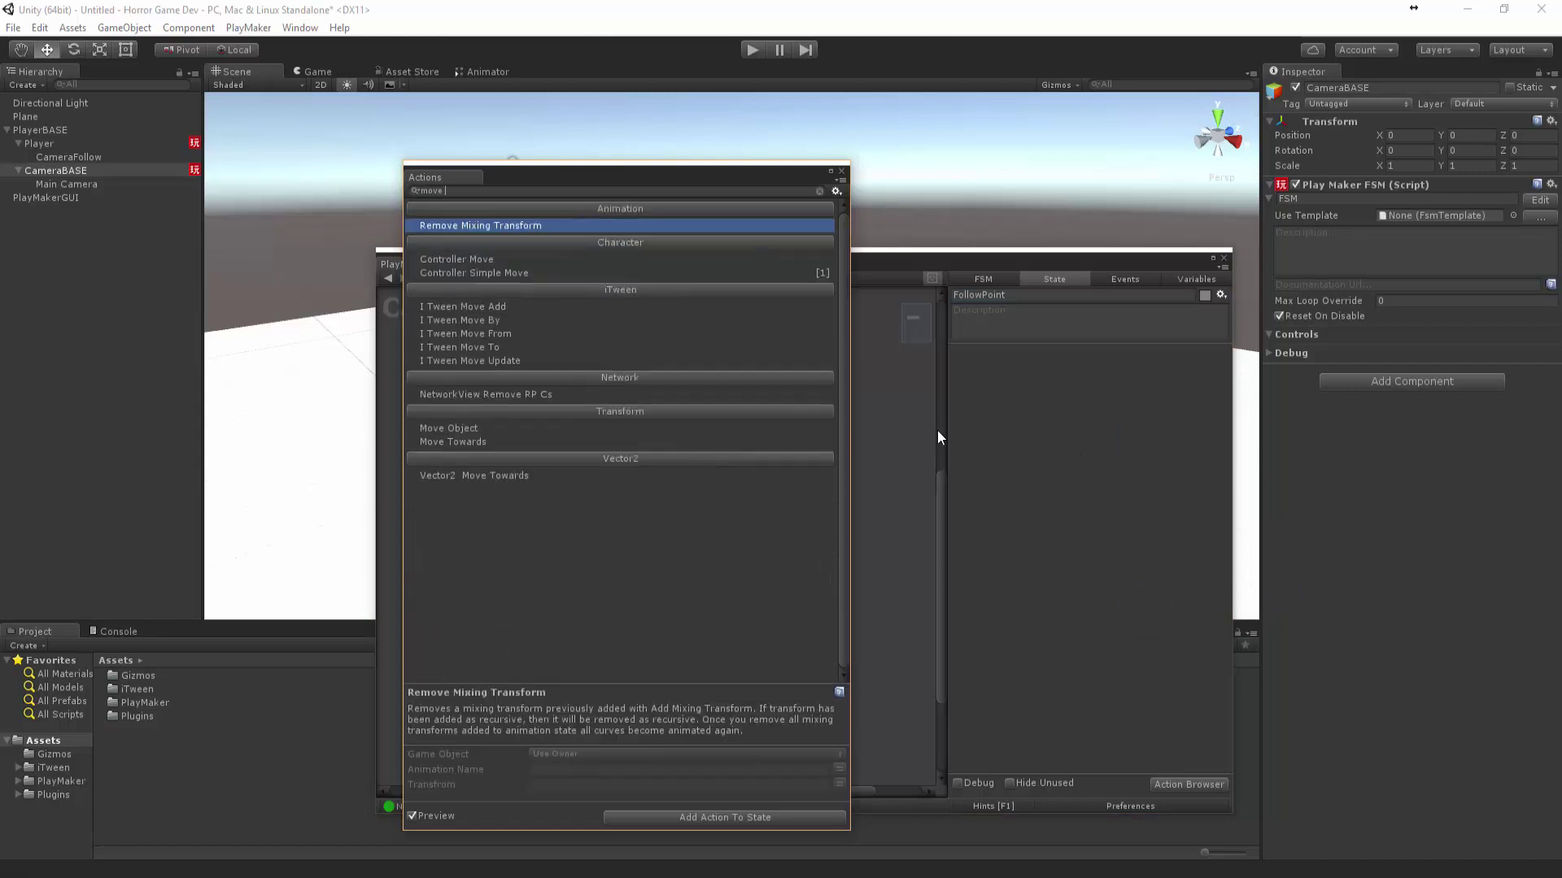
text( to)
double_click(426, 257)
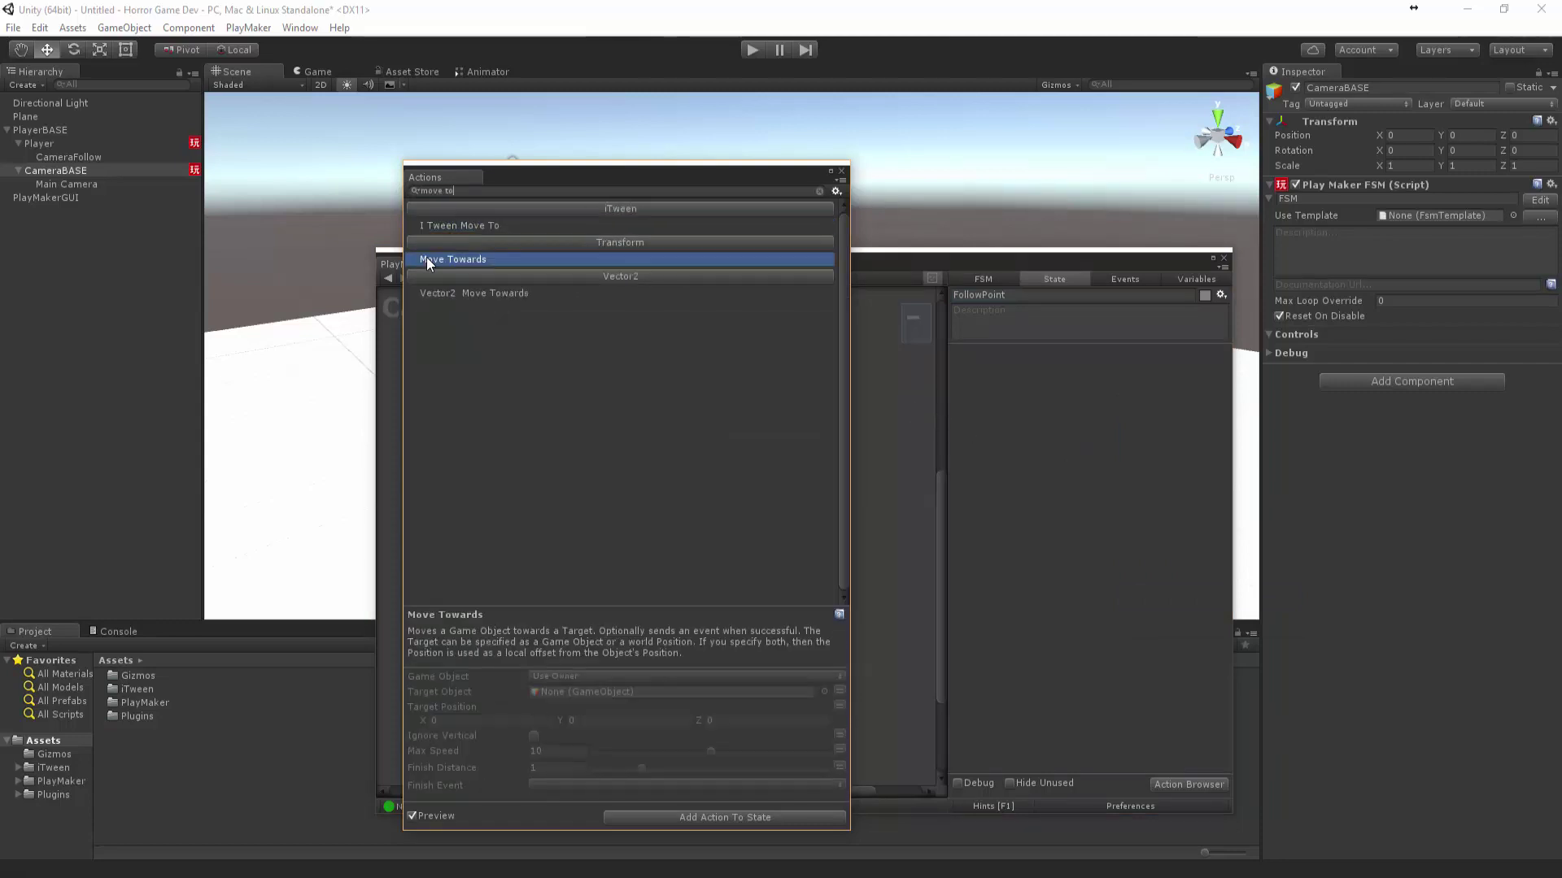
click(842, 171)
- Configure Move Towards with CameraFollow as the Target Object, Finish Distance 0 and Max Speed 60, keeping Use Owner as the Game Object
click(488, 380)
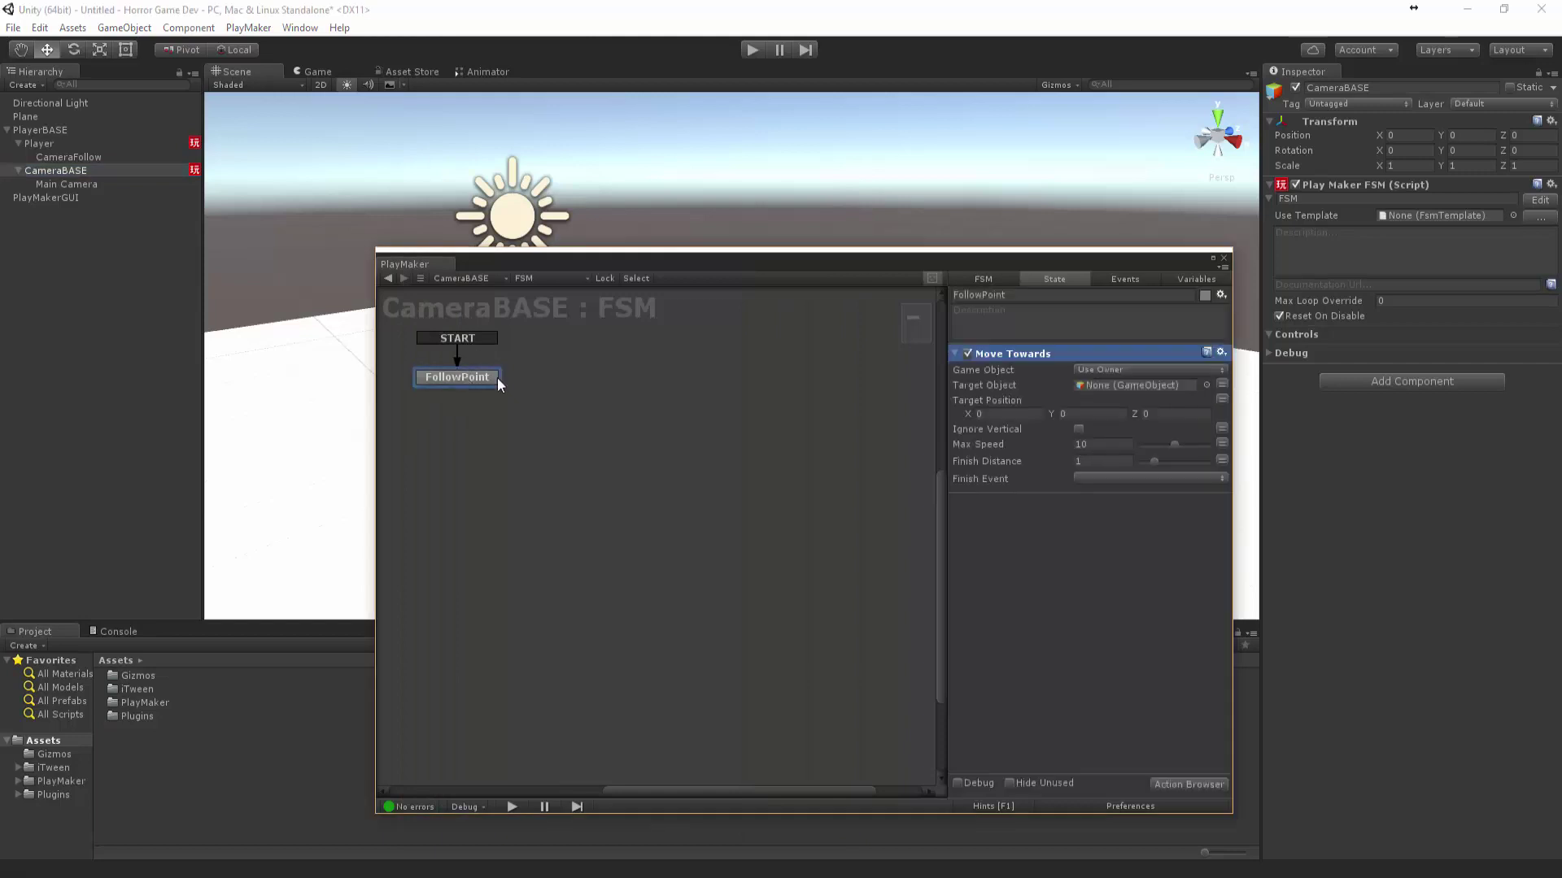
click(1095, 373)
click(1099, 404)
click(1160, 370)
click(1082, 395)
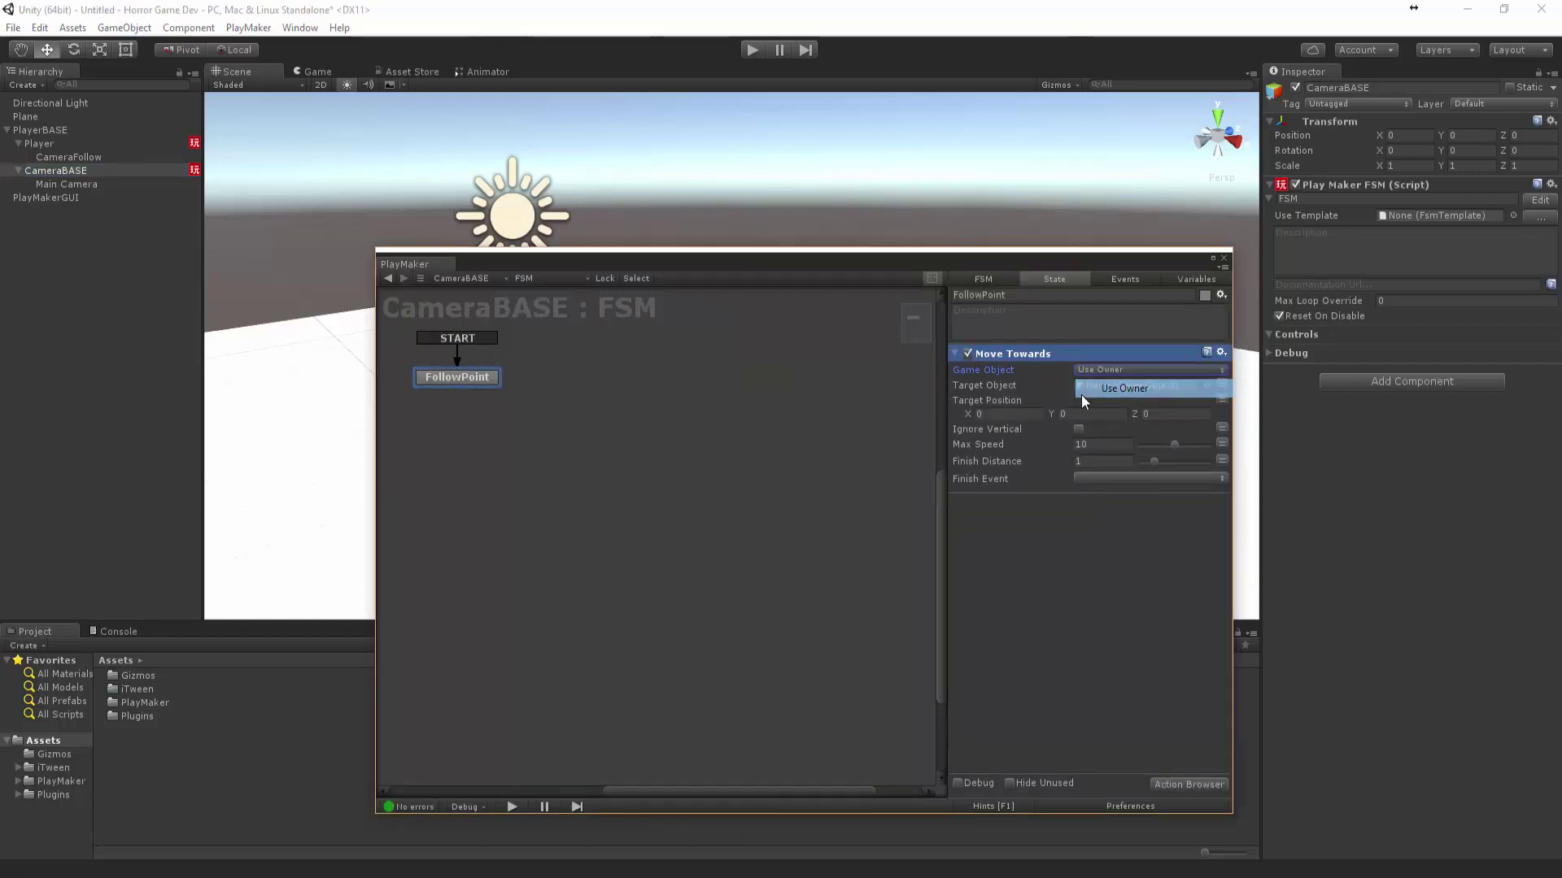
drag(71, 159, 1122, 386)
drag(1155, 462, 1088, 470)
click(972, 444)
text(60)
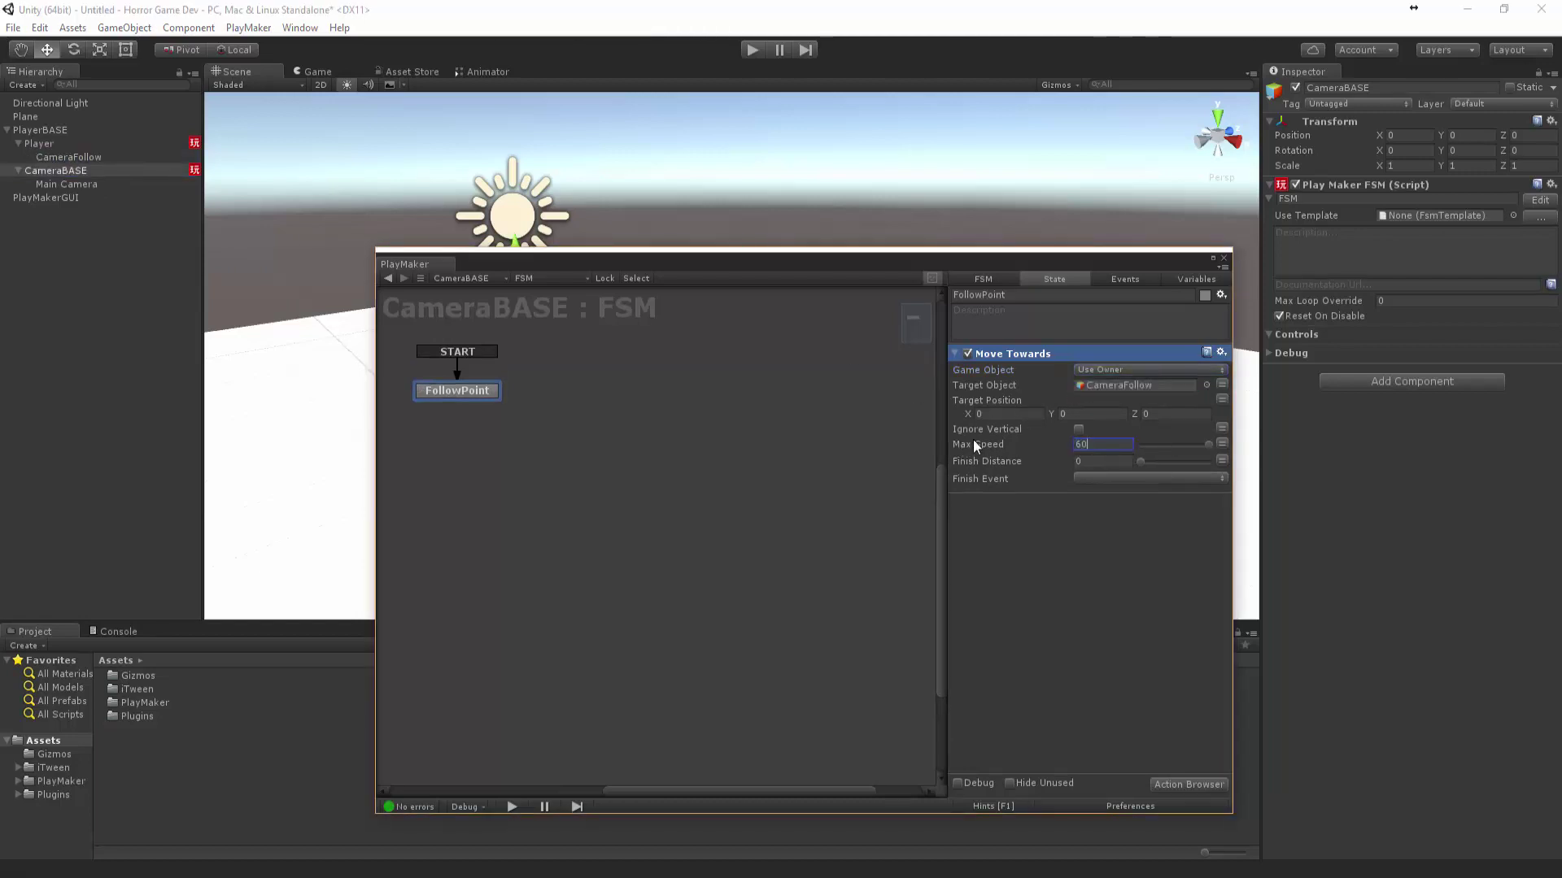
- Close the FSM editor and play-test the camera following the Player in all directions, ending play mode when done
click(1226, 261)
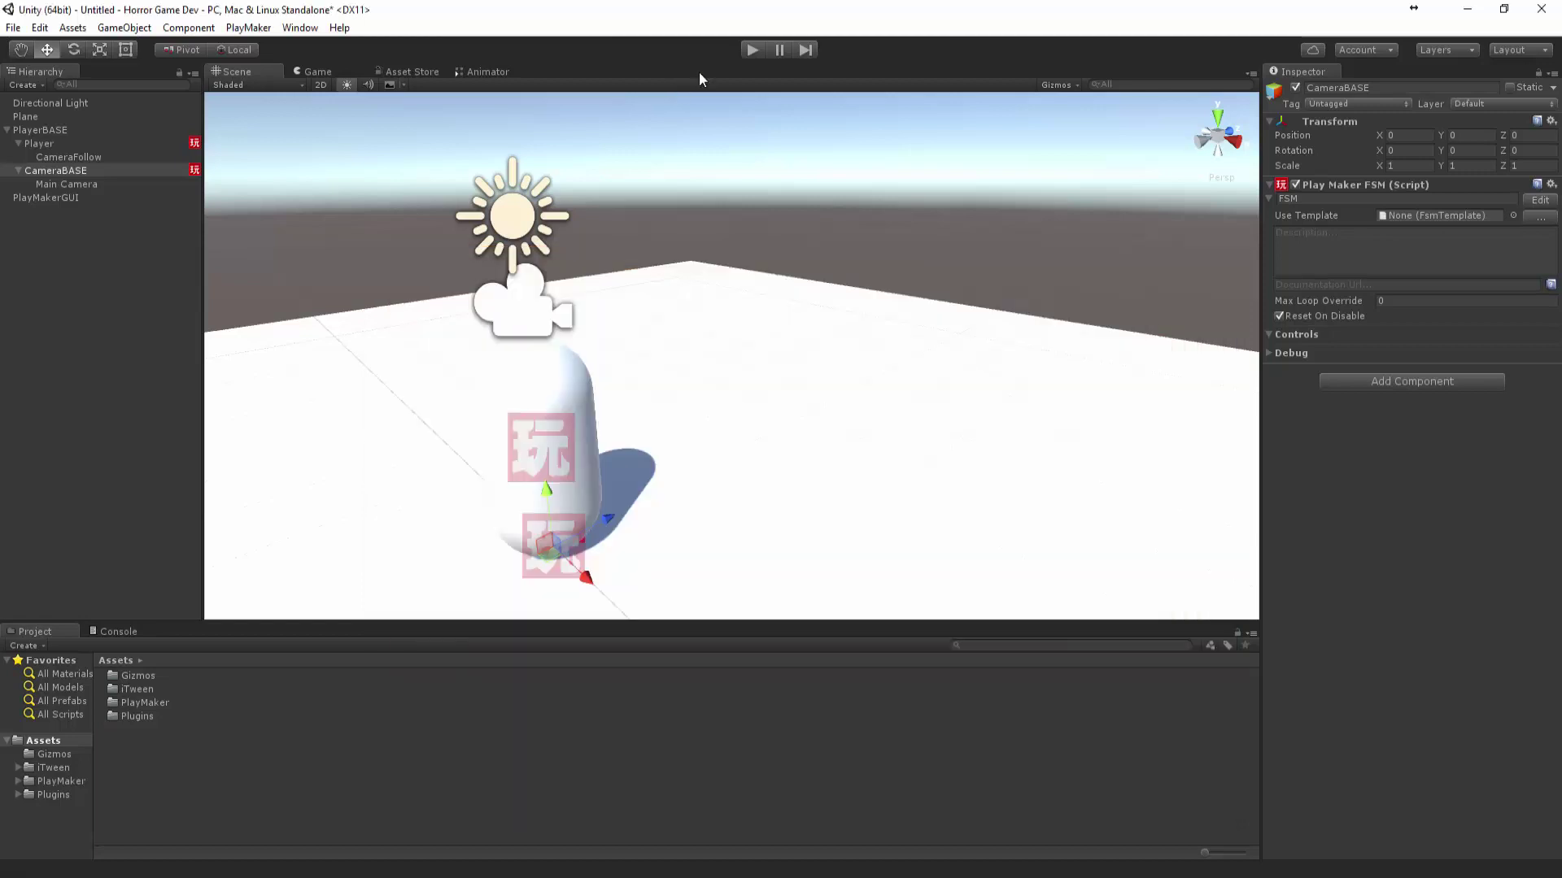
click(752, 50)
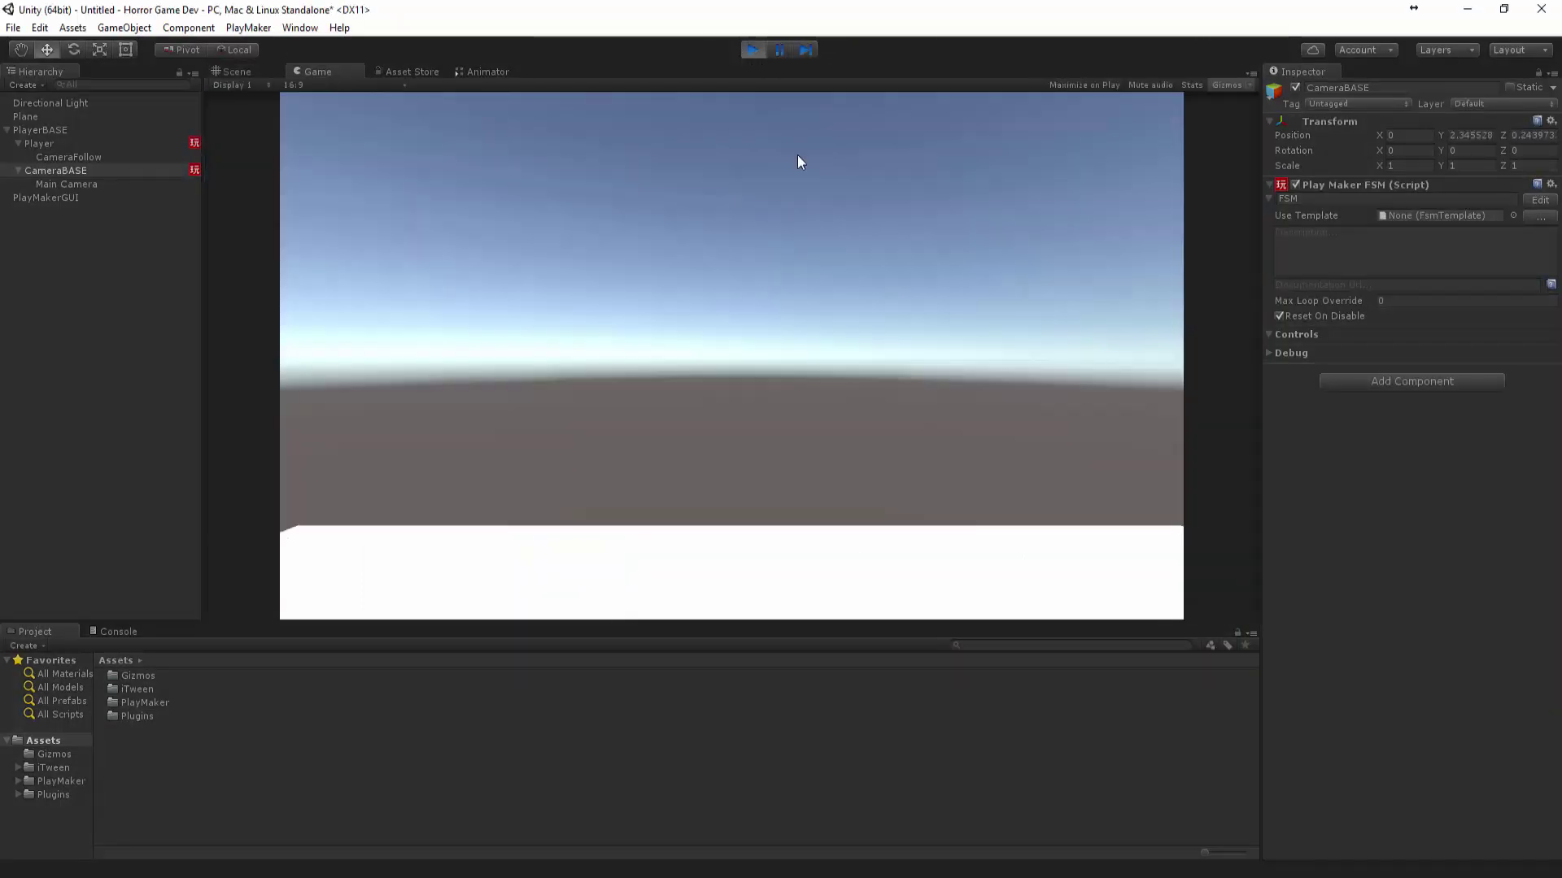
key(w)
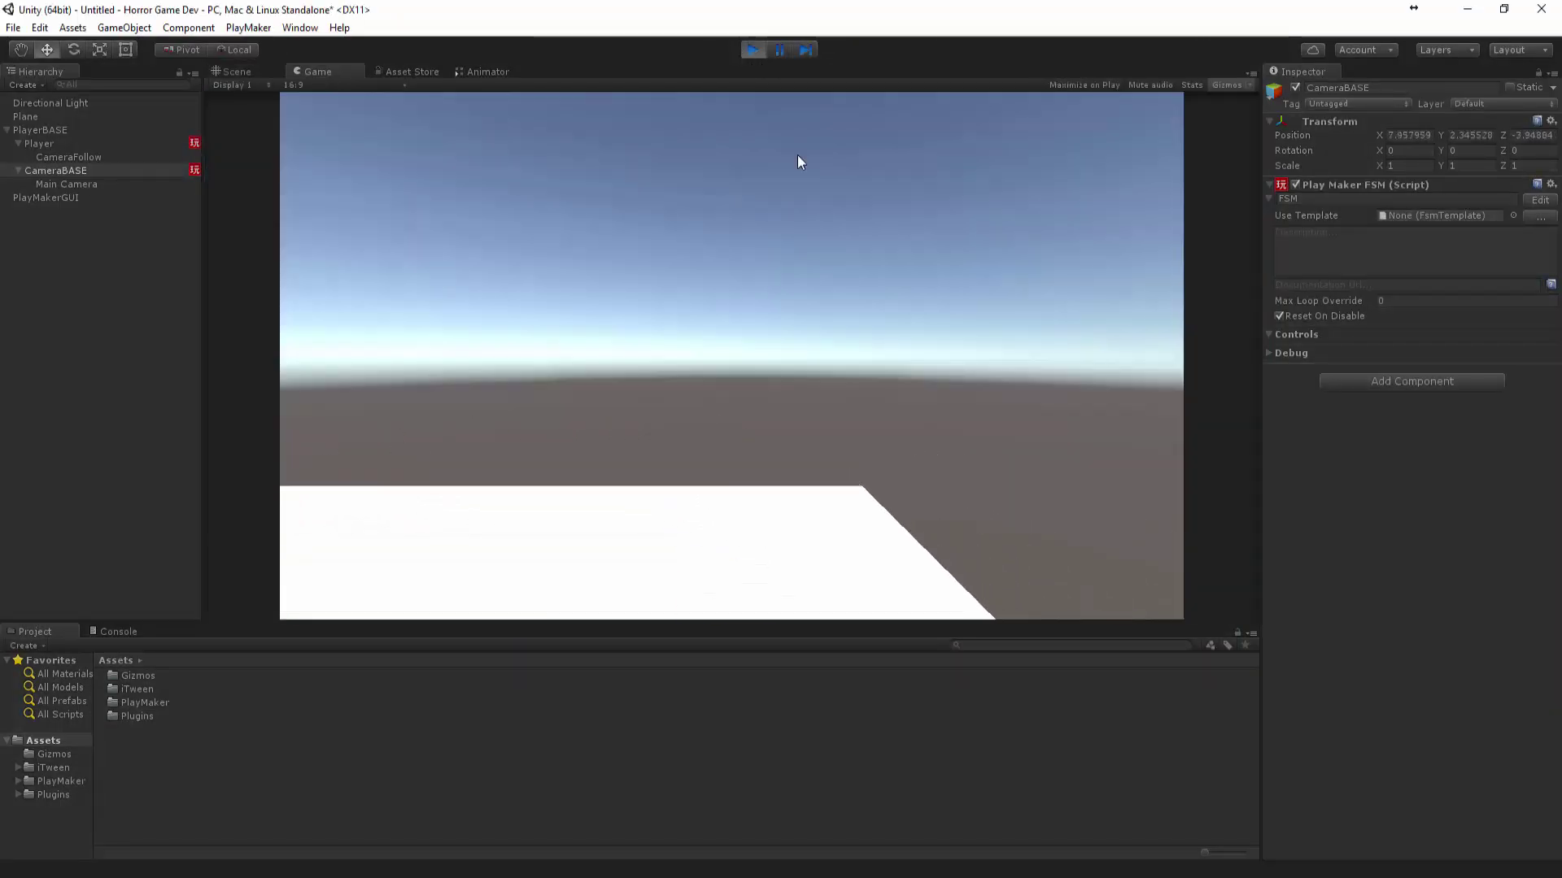
key(a)
key(s)
key(d)
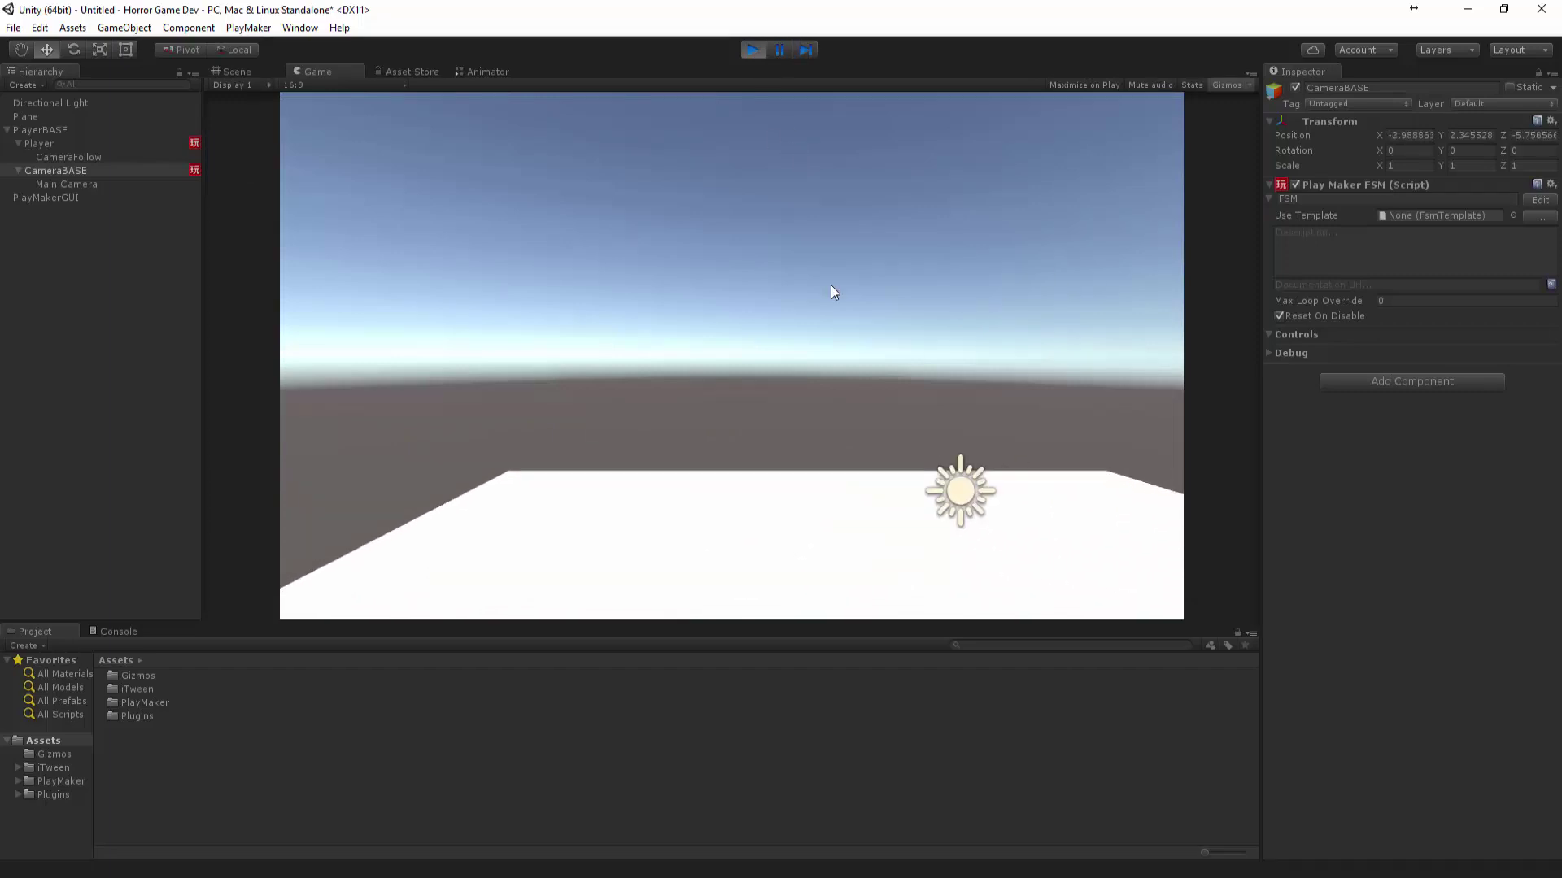
click(753, 50)
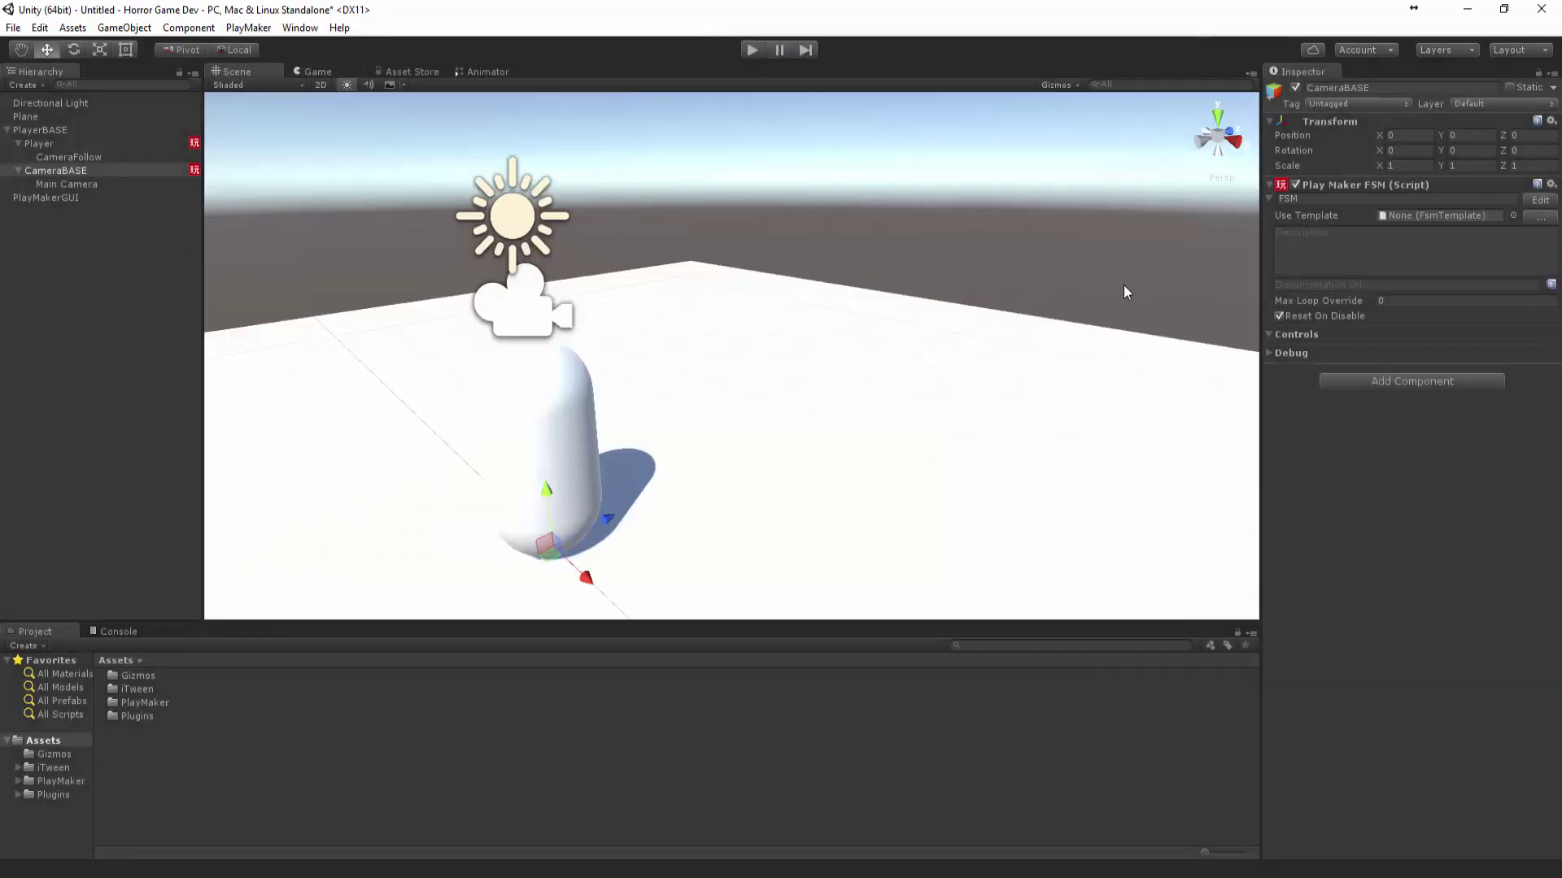
- Add a PlayMaker FSM named LookAround to Main Camera and open its initial state for editing
click(41, 184)
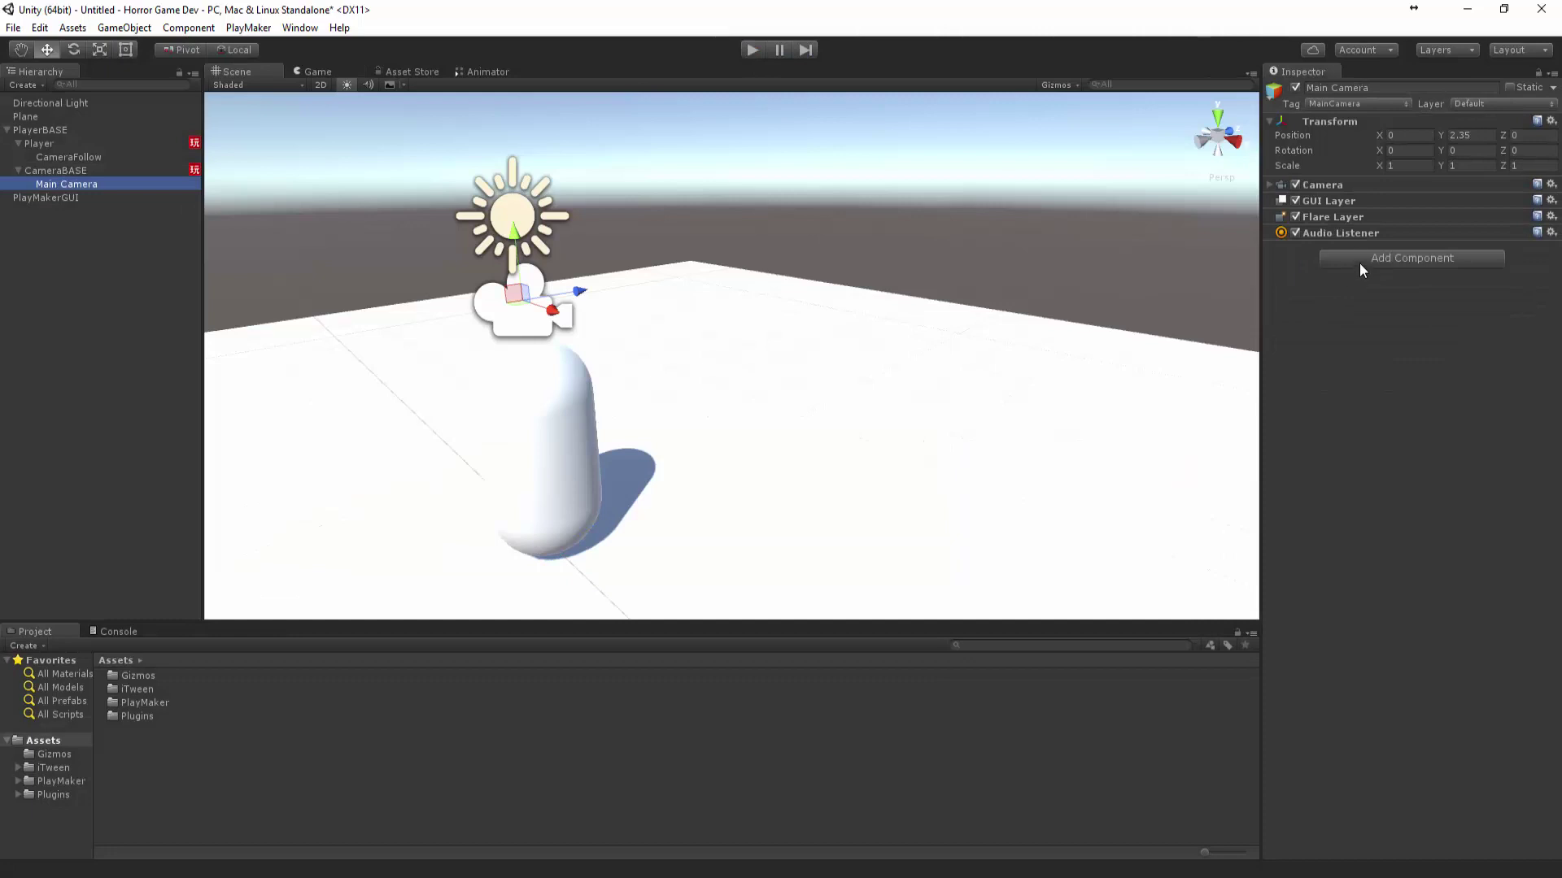
click(1388, 258)
click(1394, 320)
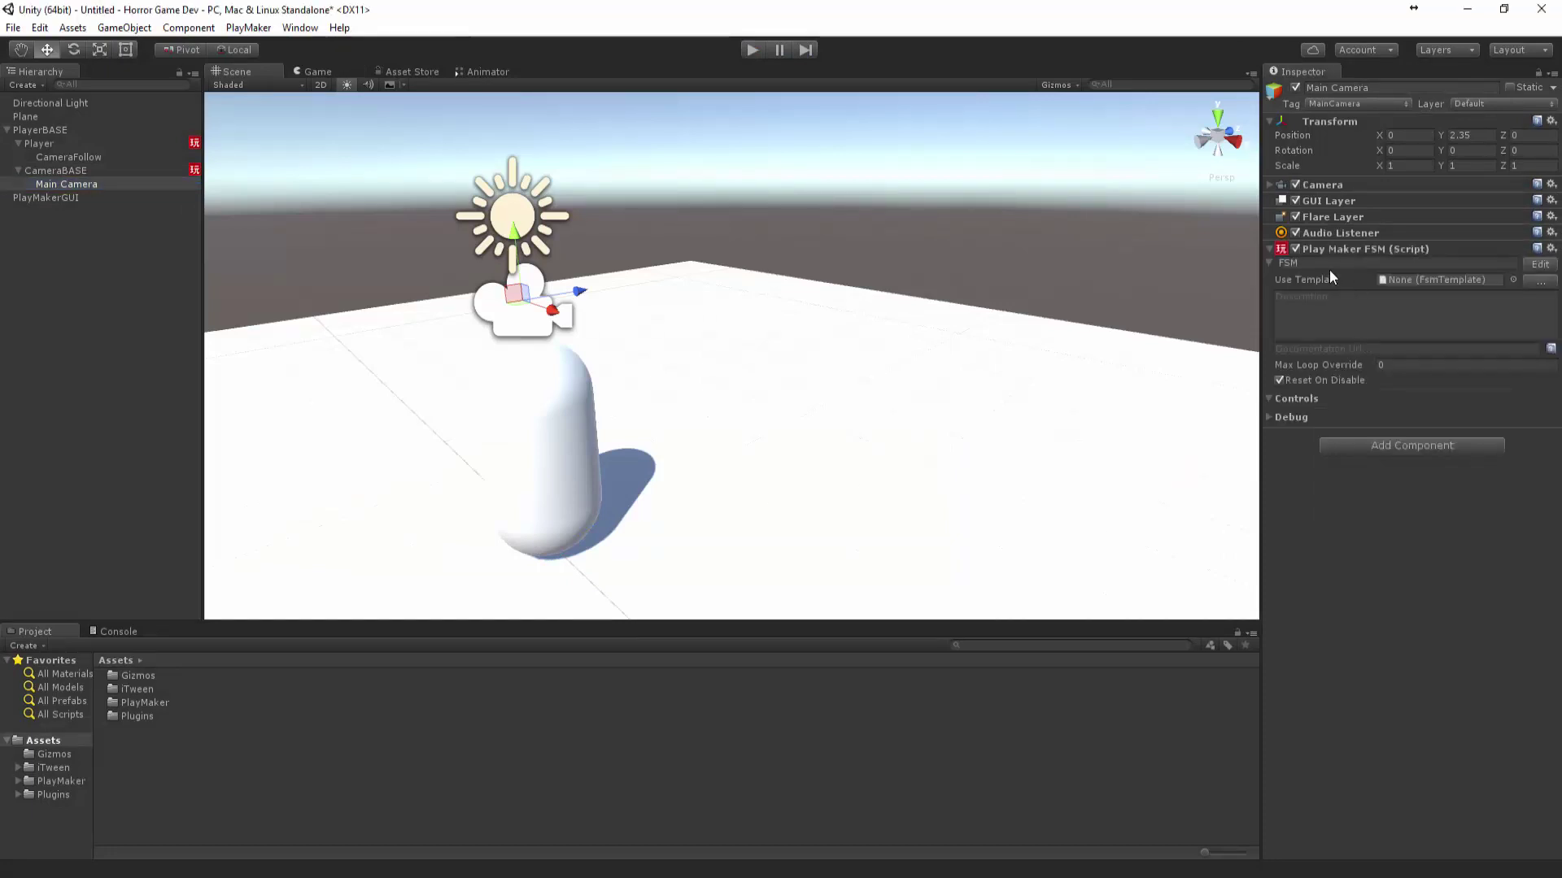
text(Lo)
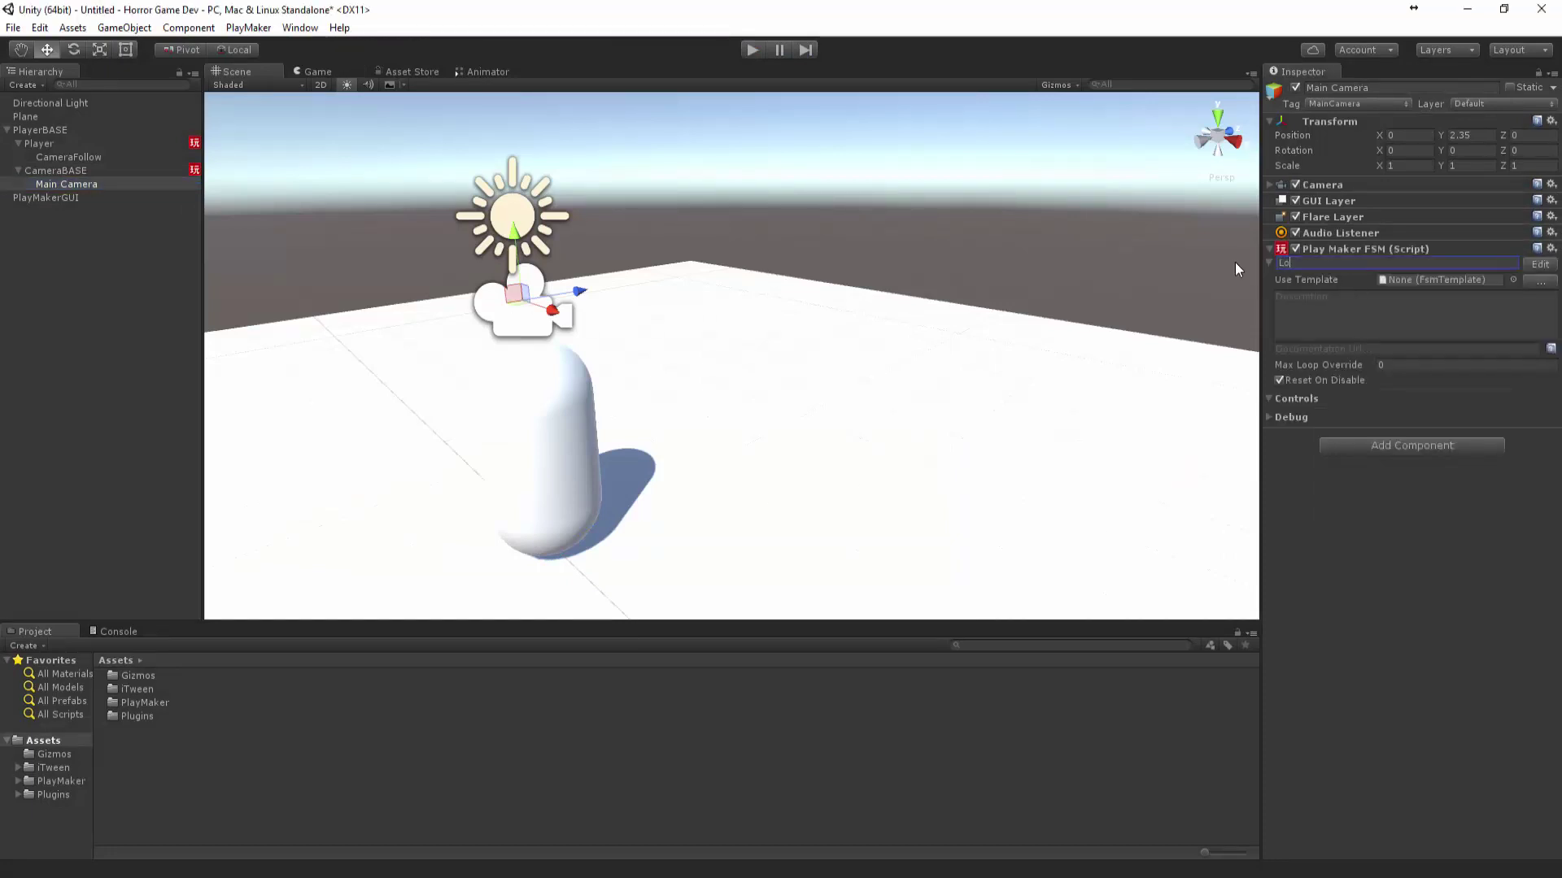
text(okAround)
click(1540, 263)
click(543, 418)
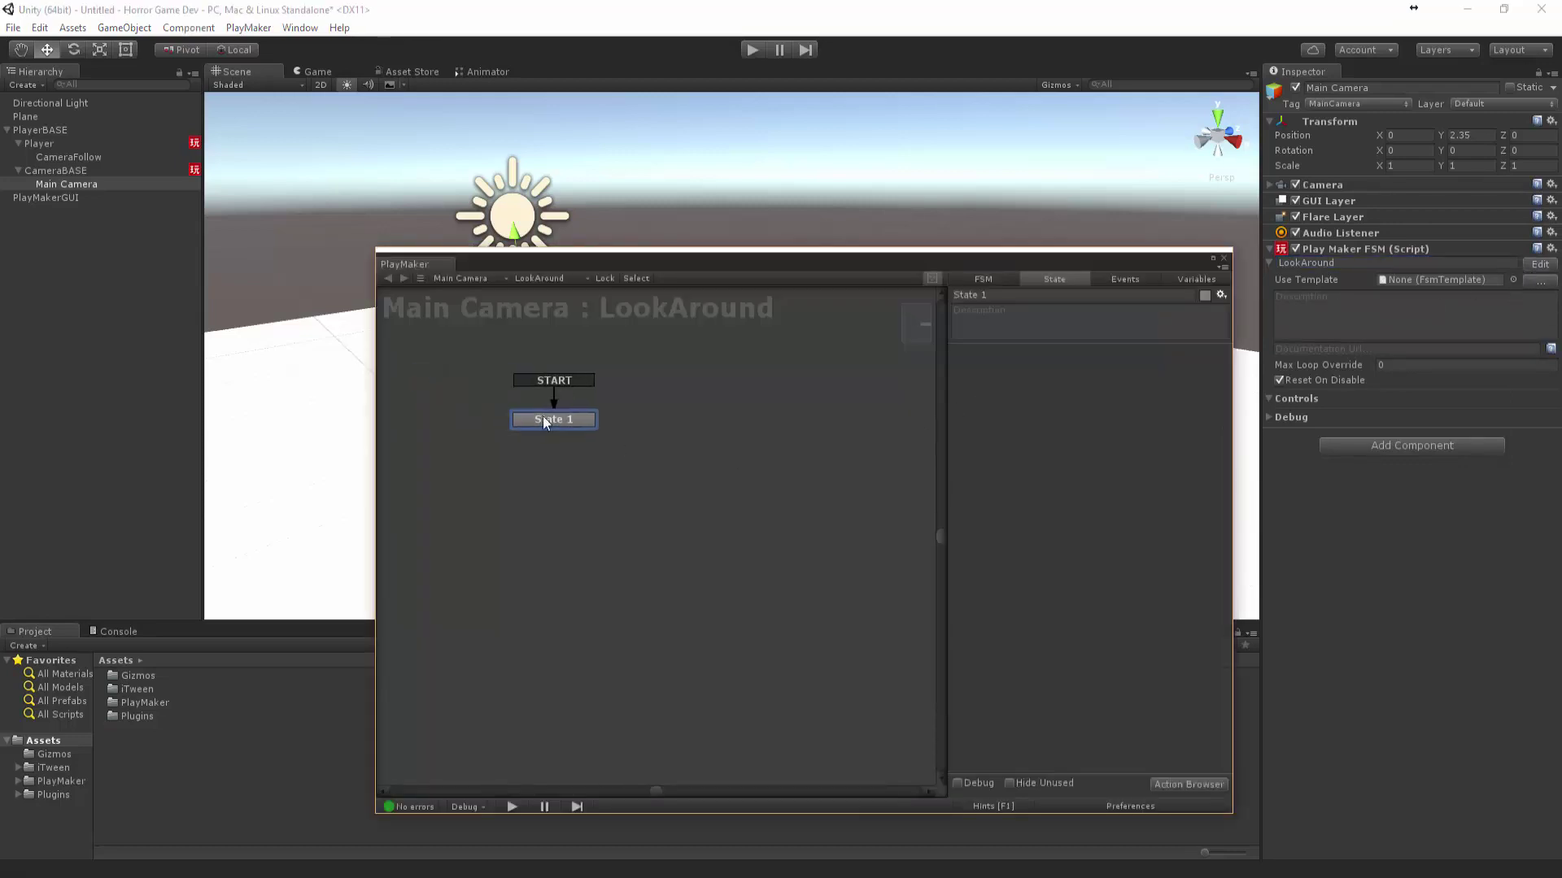
- Rename the initial state of Main Camera's FSM to LookAround and open the Action Browser for it
click(1034, 294)
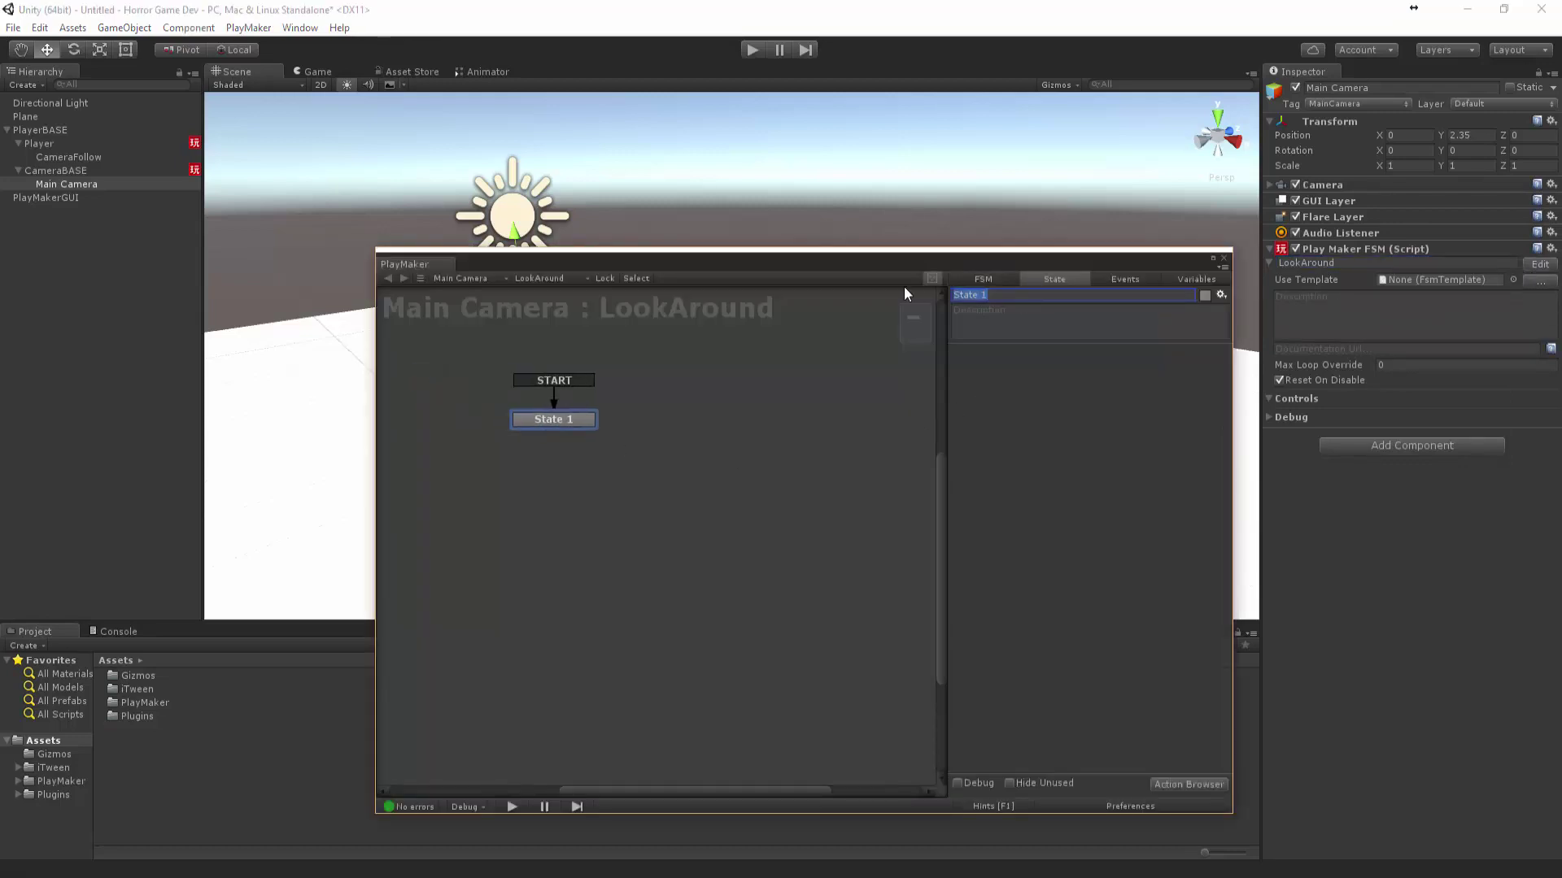
text(LookAri)
key(BackSpace)
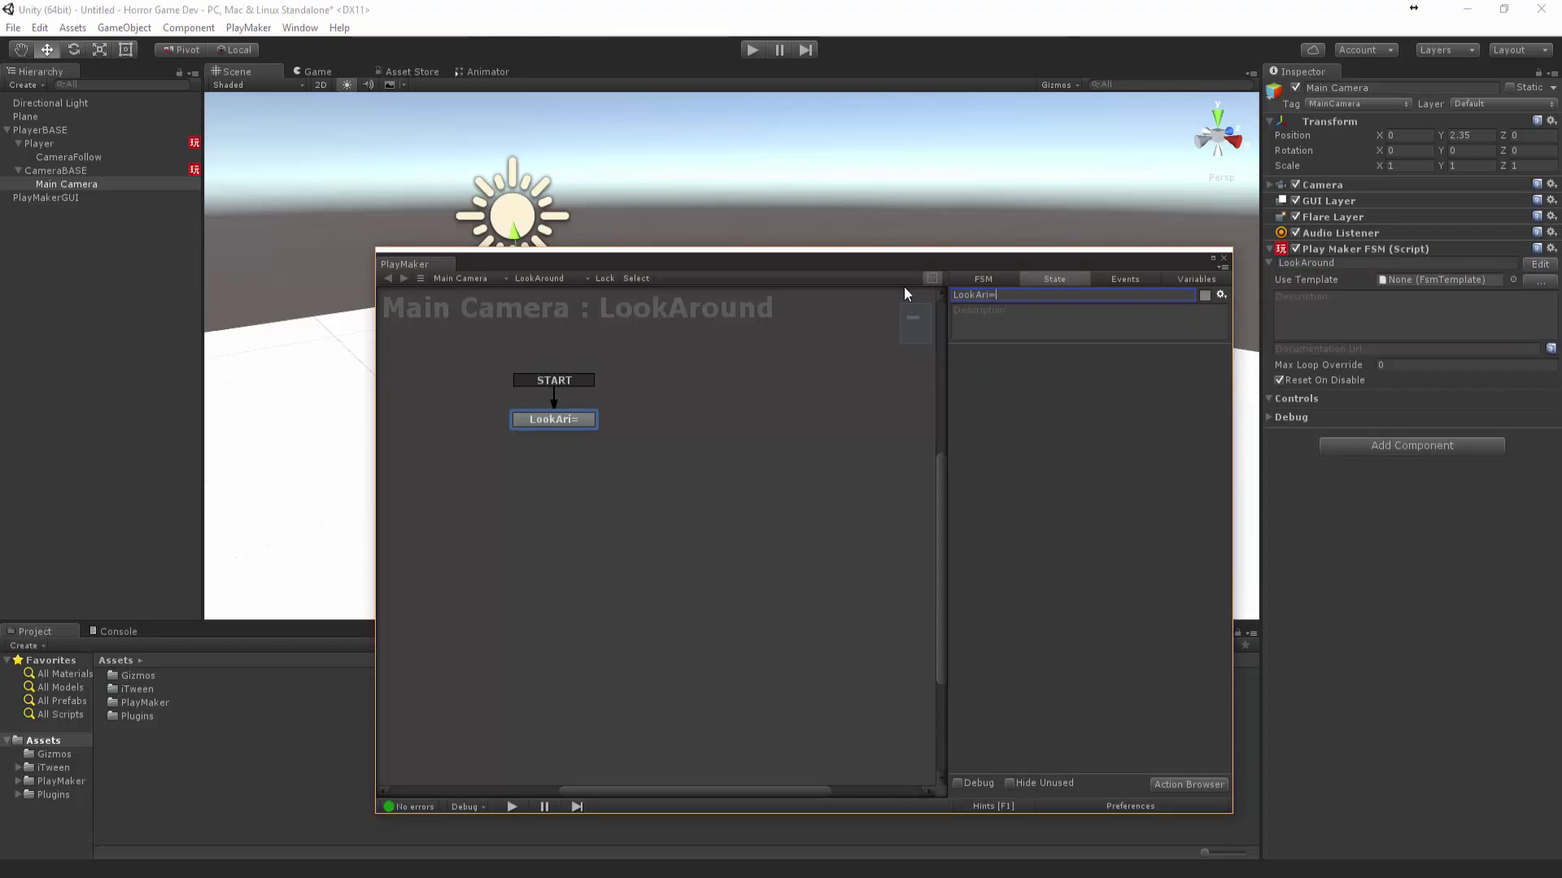
text(ound)
click(1173, 783)
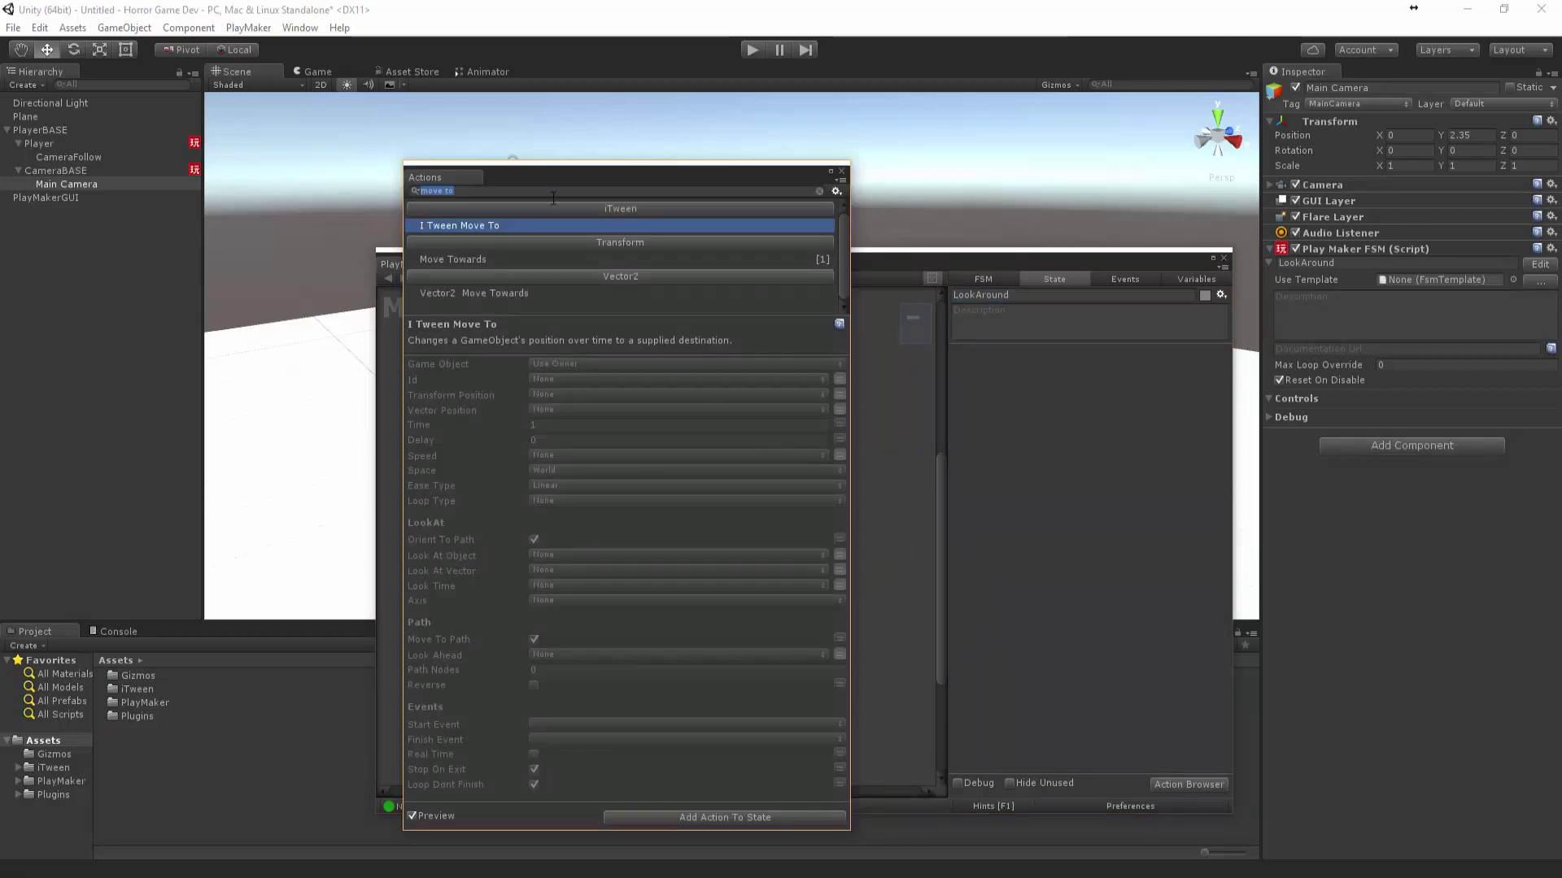
- Add the Mouse Look action to the LookAround state of Main Camera's FSM and close the Action Browser
text(mouse)
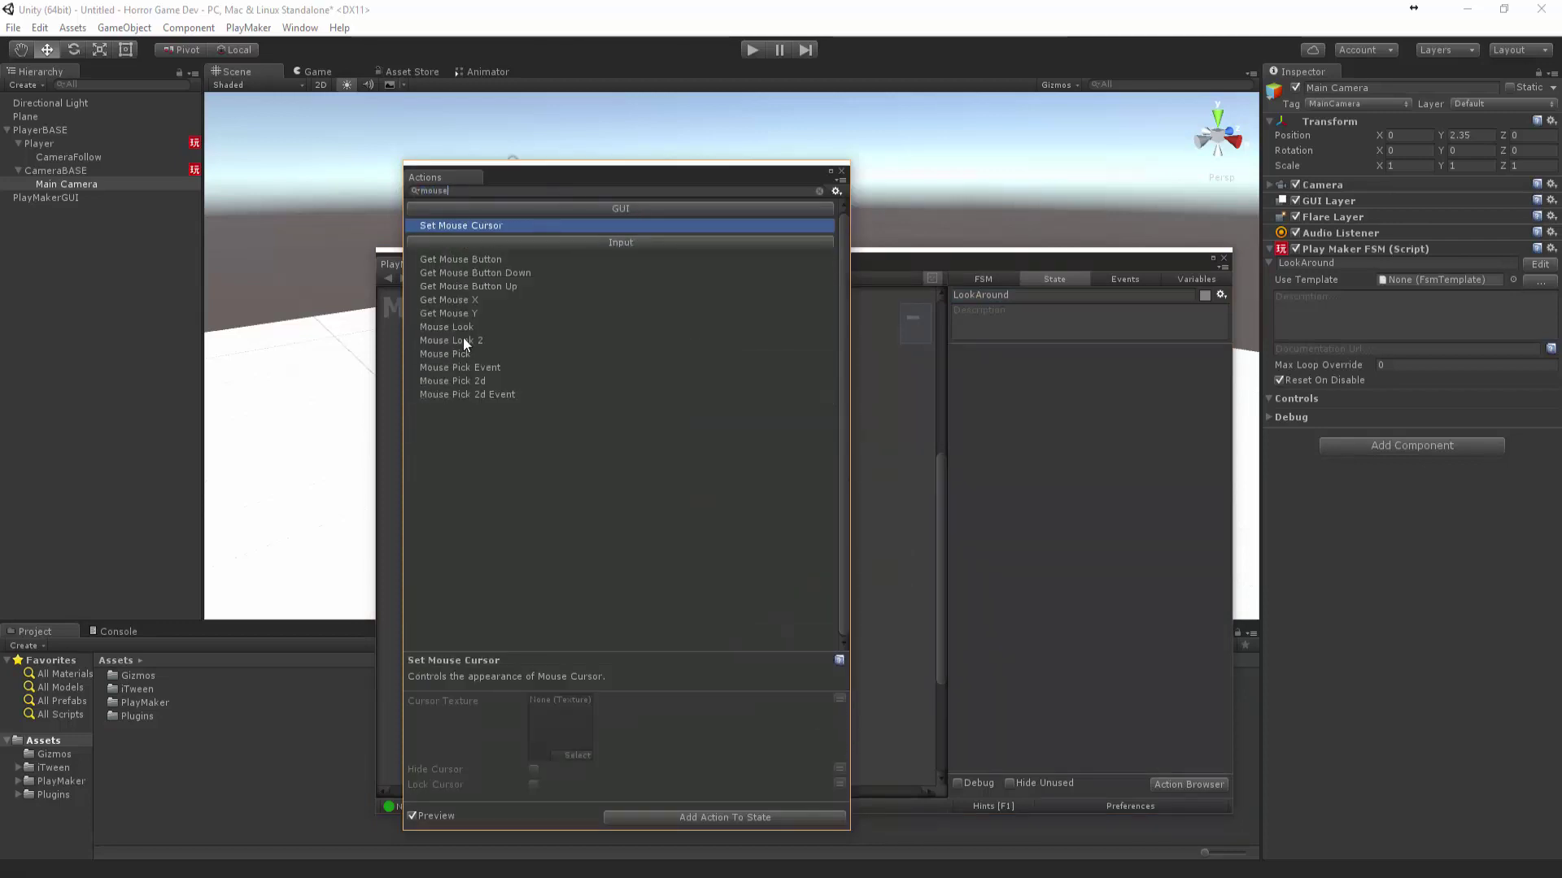
click(462, 330)
click(842, 171)
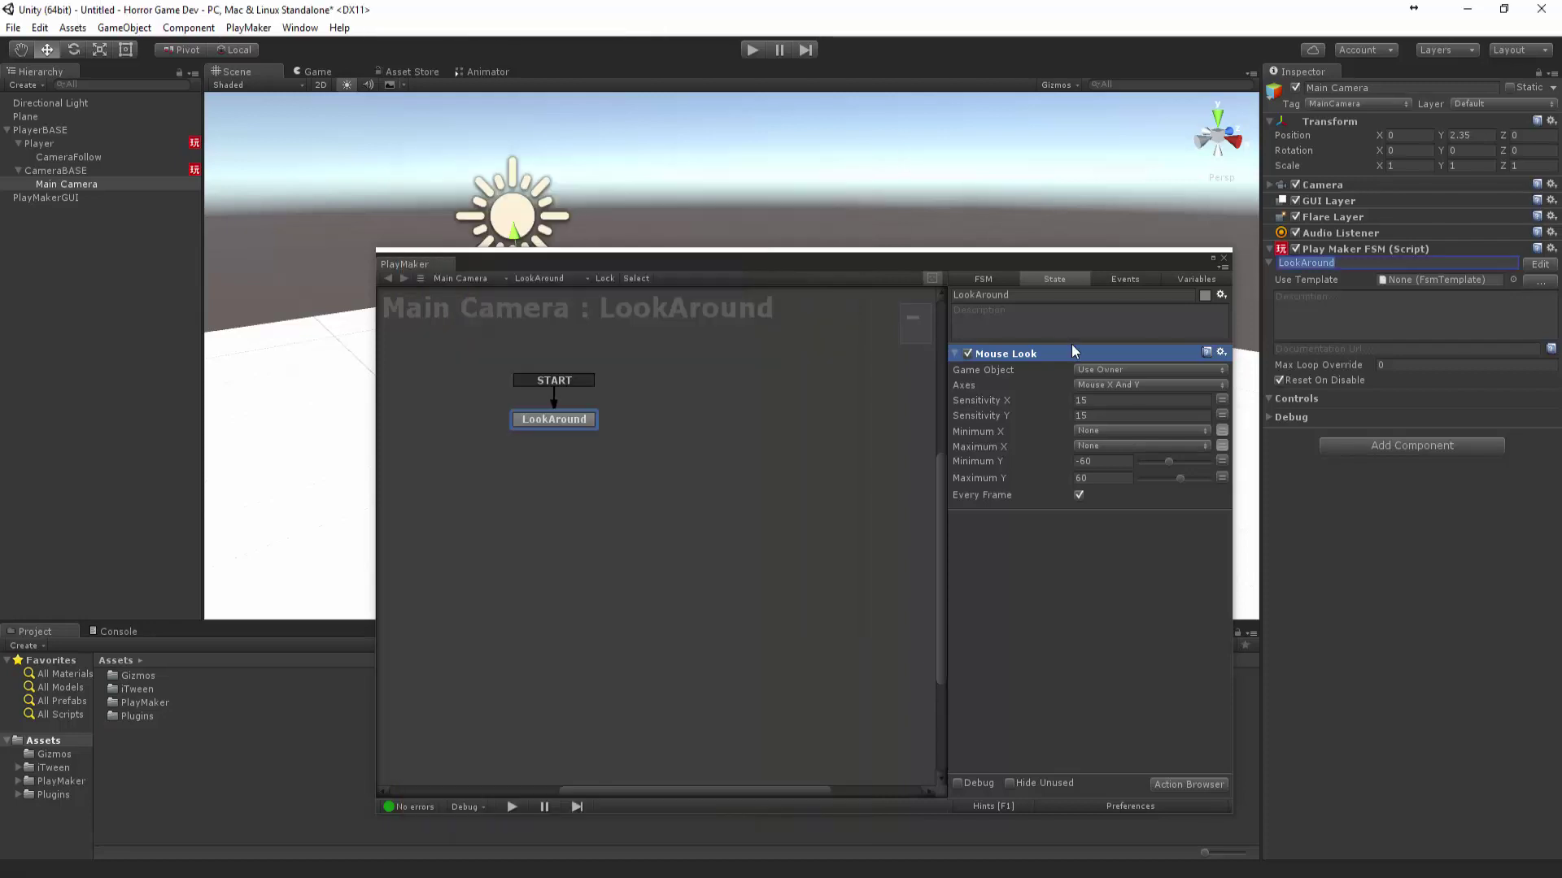
click(568, 421)
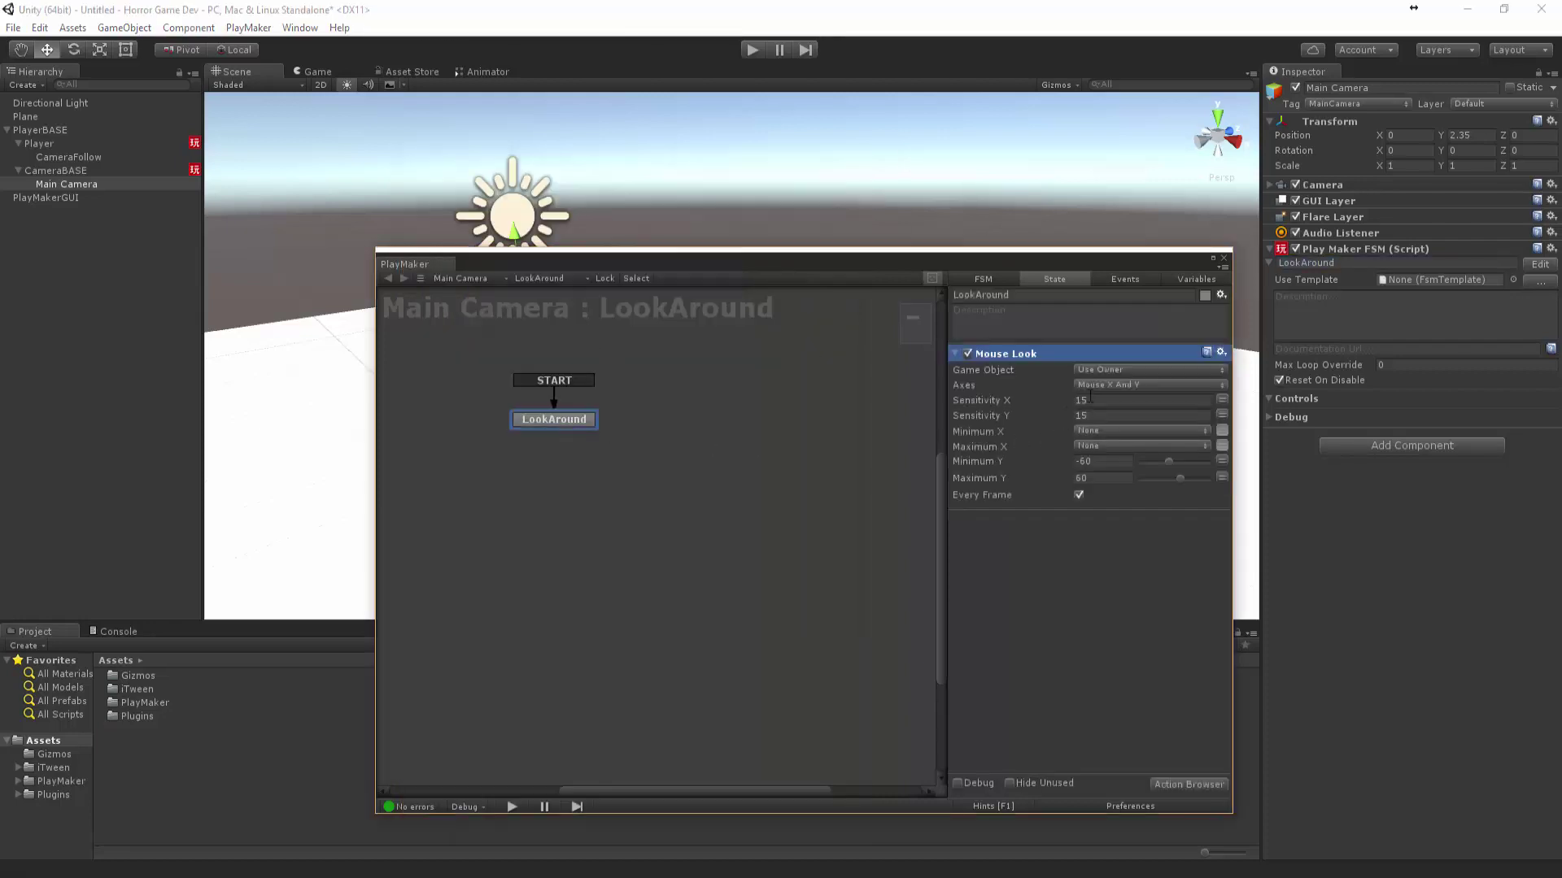
- Set both Sensitivity X and Sensitivity Y of the Mouse Look action to 3
click(1037, 399)
text(3)
key(Tab)
text(3)
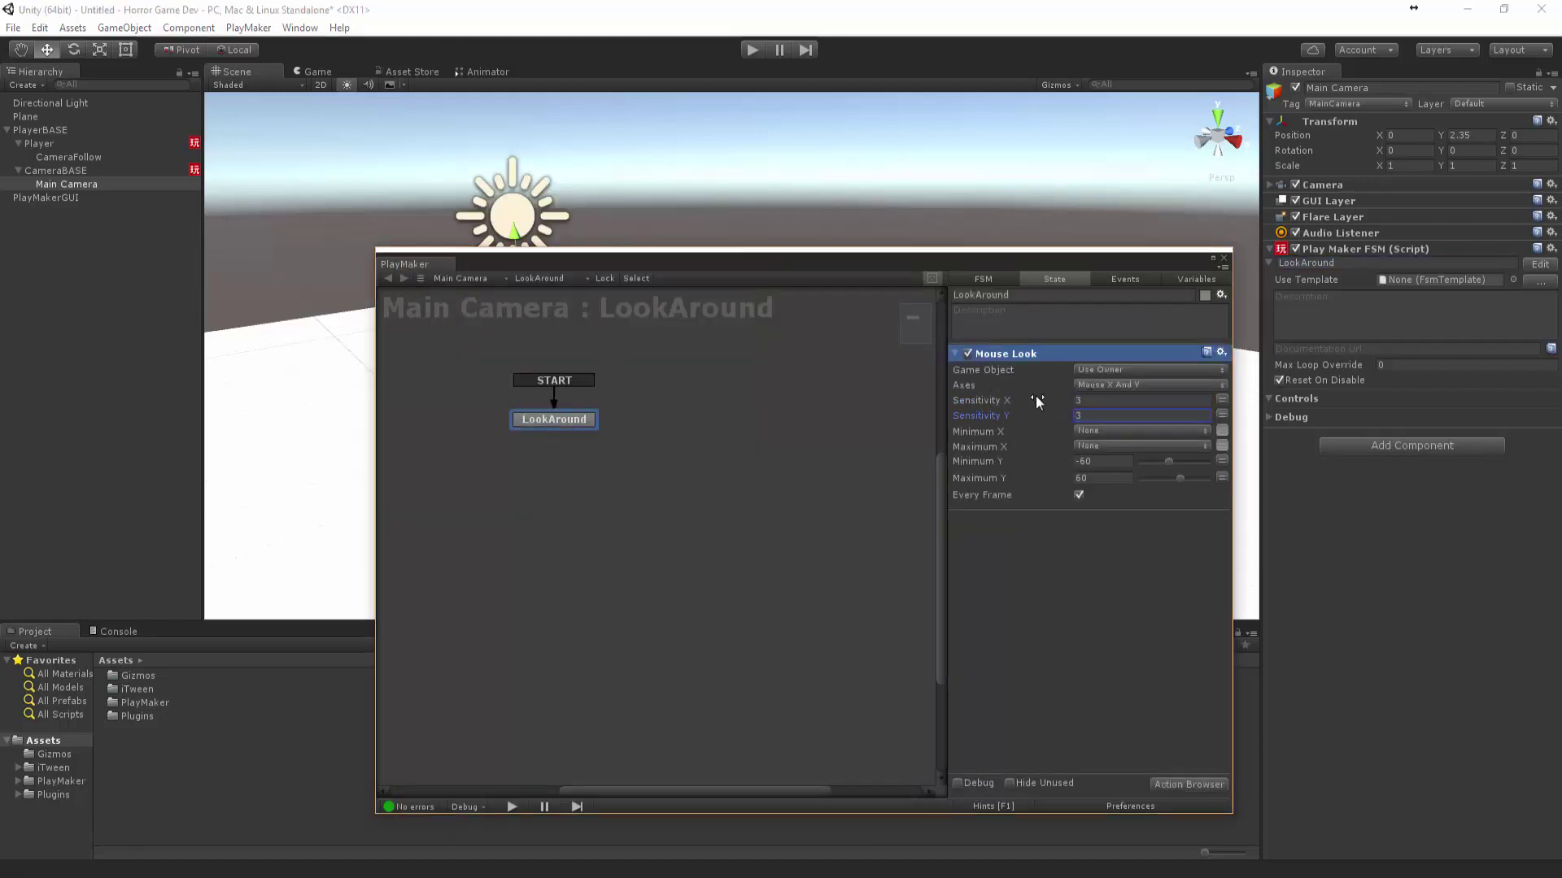
- Close the FSM editor and play-test looking around with the mouse, ending play mode when done
click(1224, 259)
key(ctrl+p)
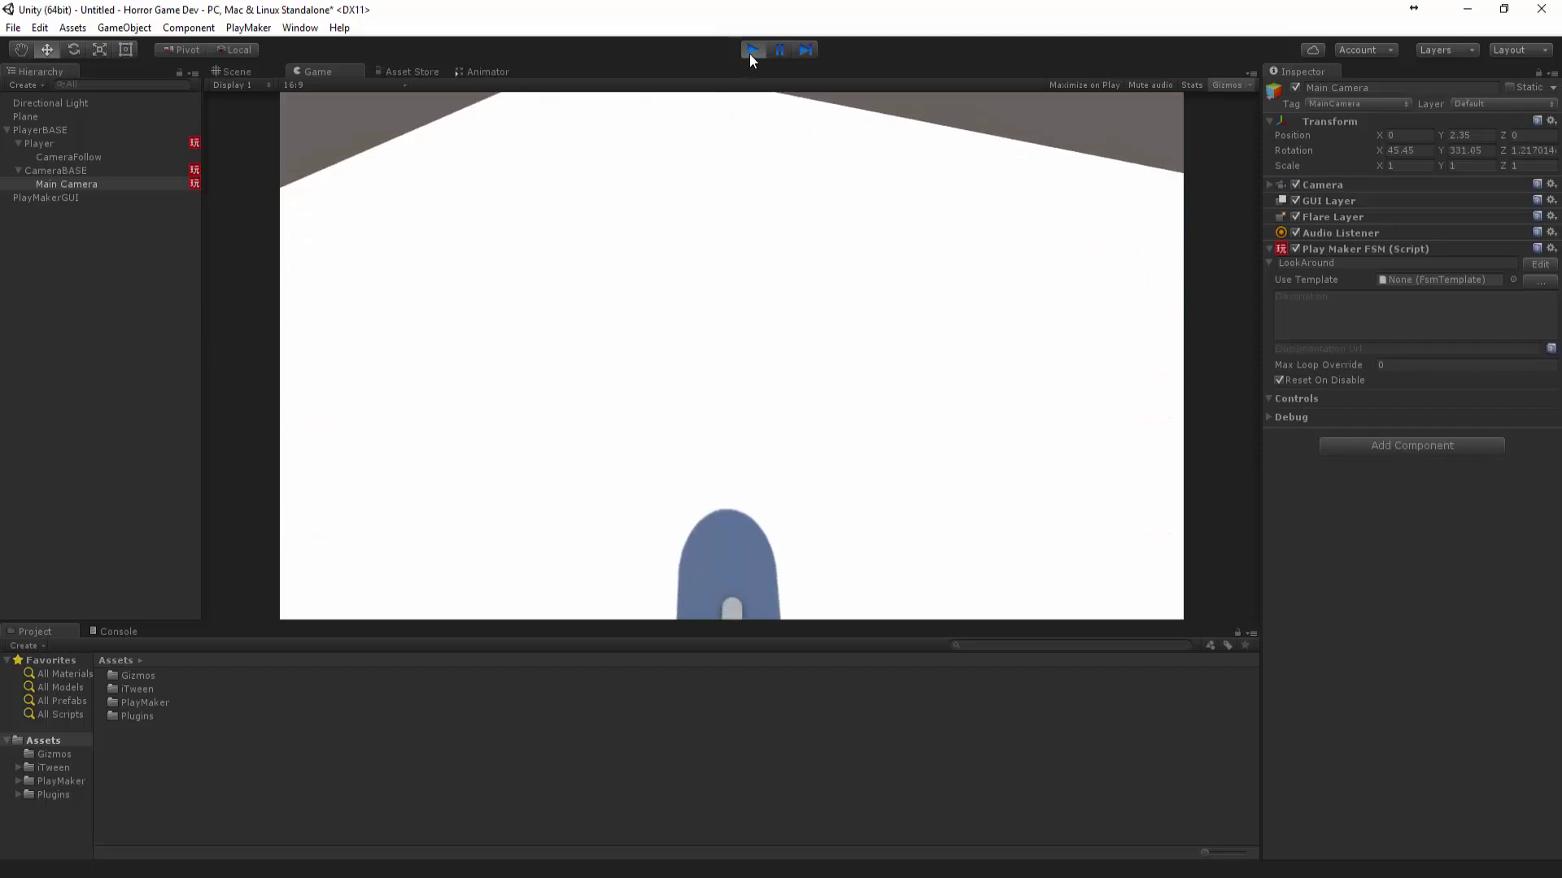
click(751, 50)
- Enable Invert for the Mouse Y axis in the project's Input settings and play-test the vertical look direction
click(39, 28)
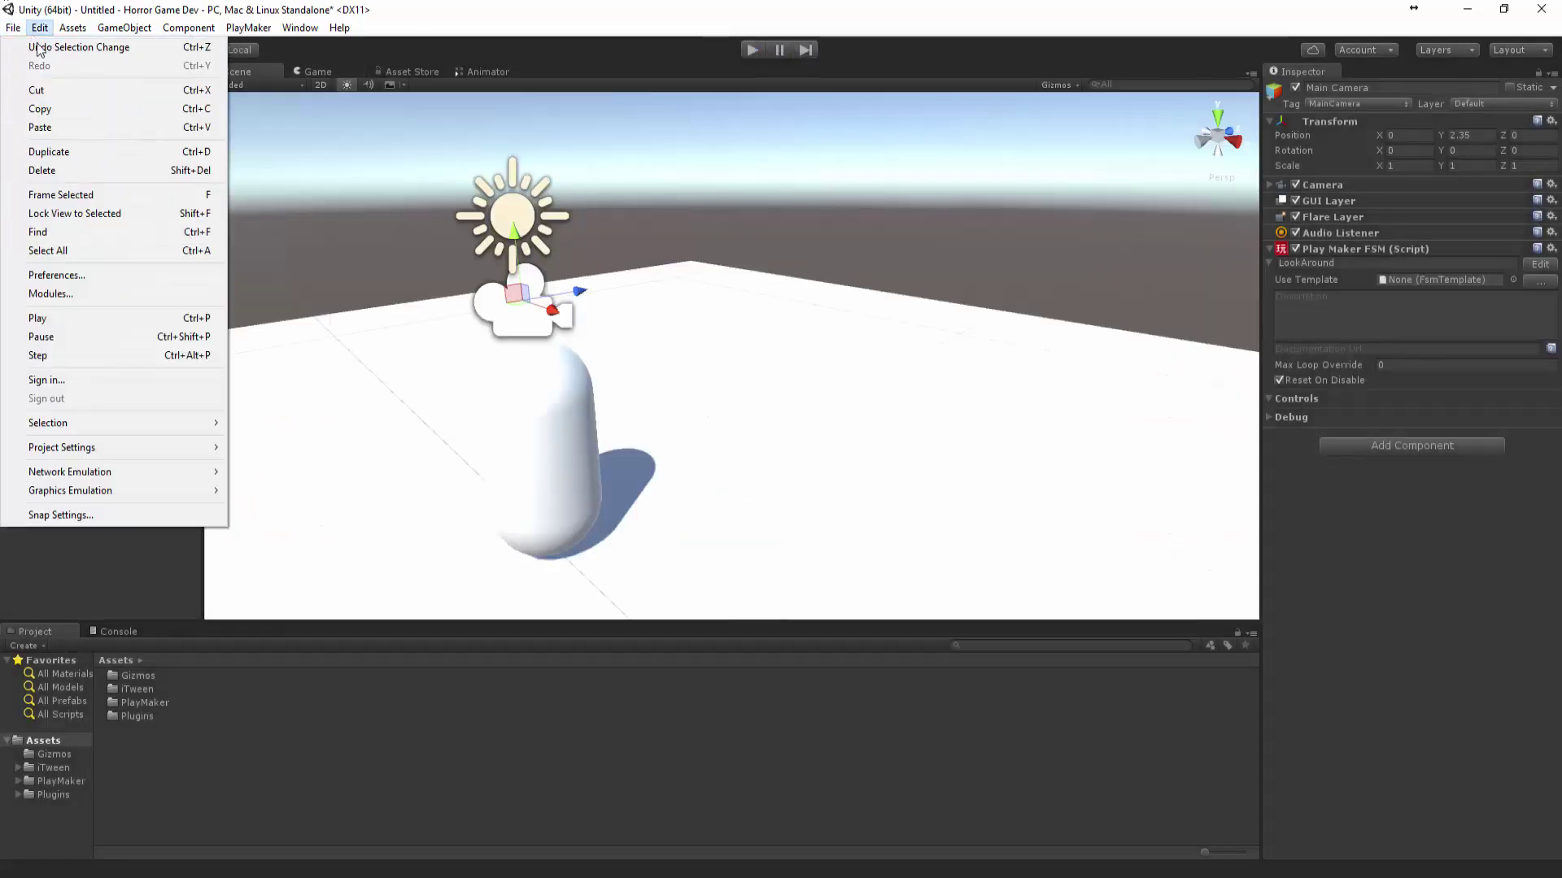
mouse_move(168, 447)
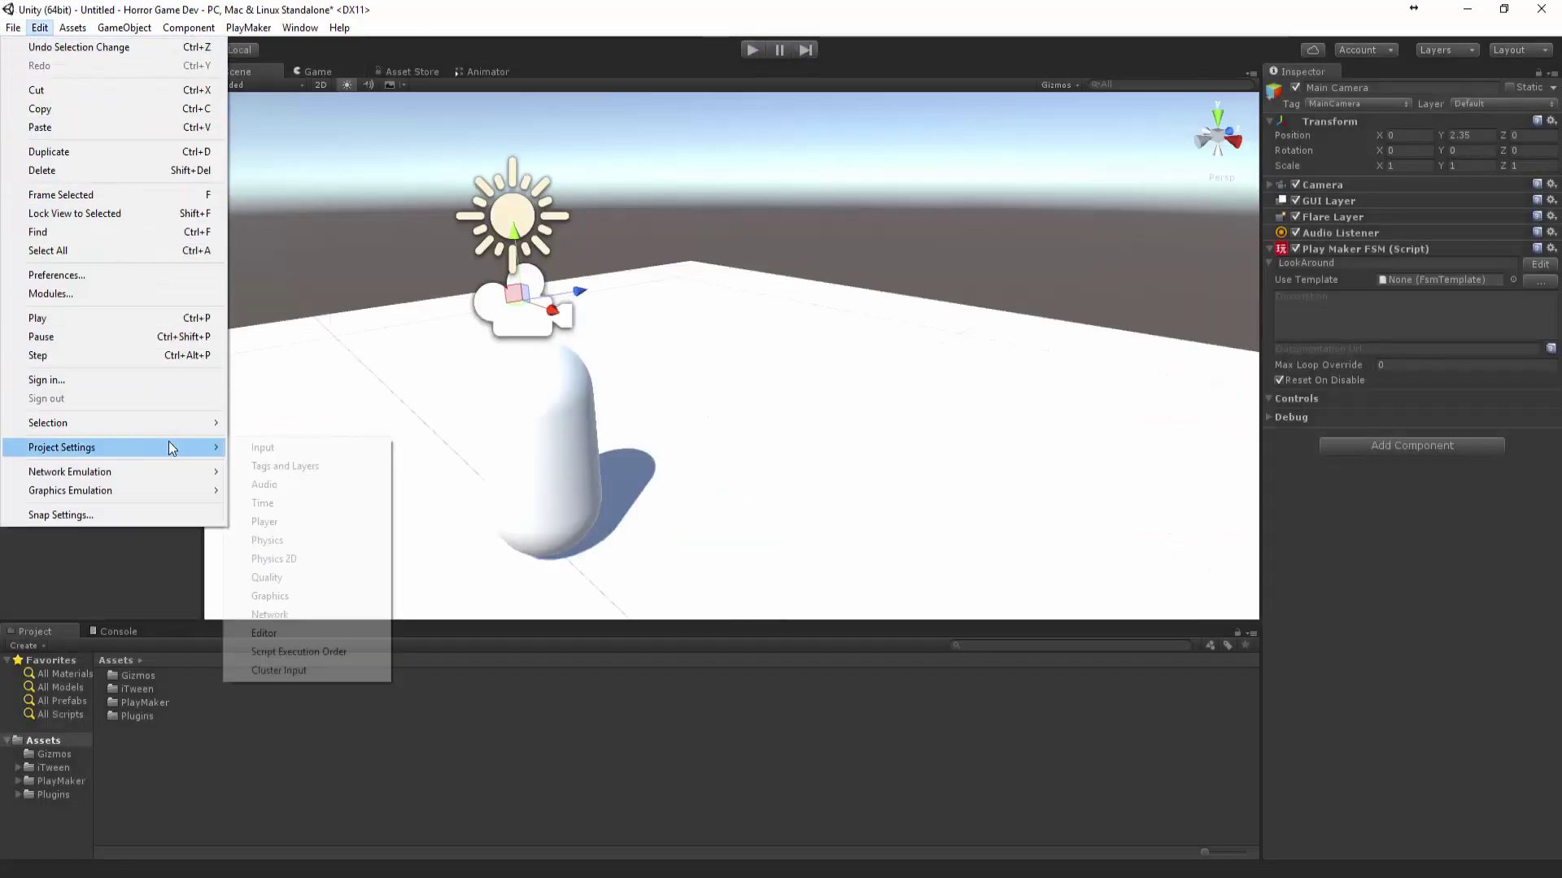
click(272, 458)
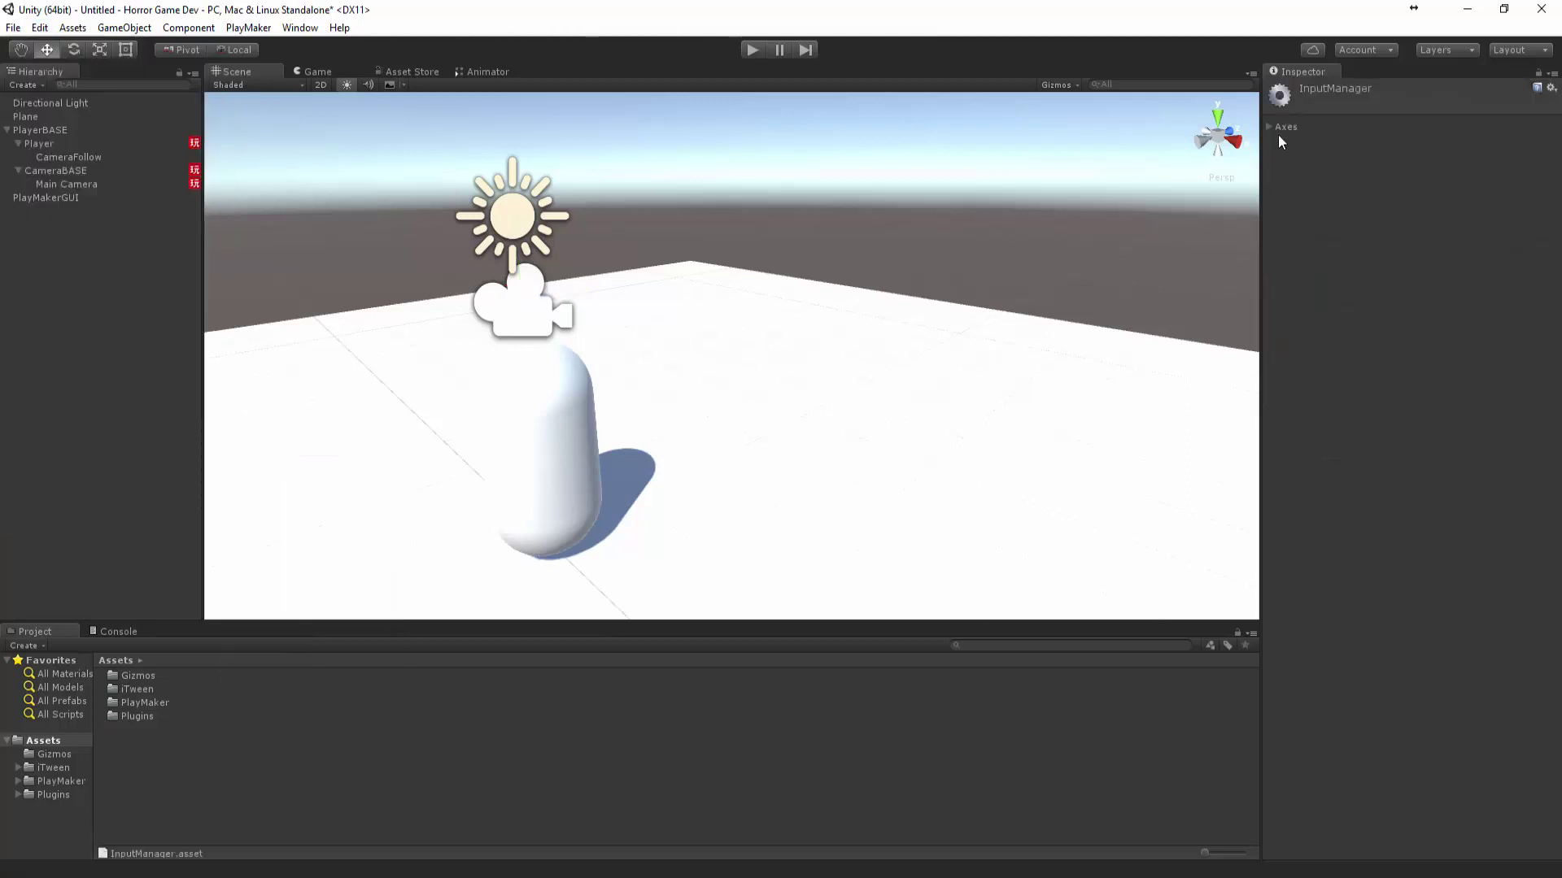
click(1269, 126)
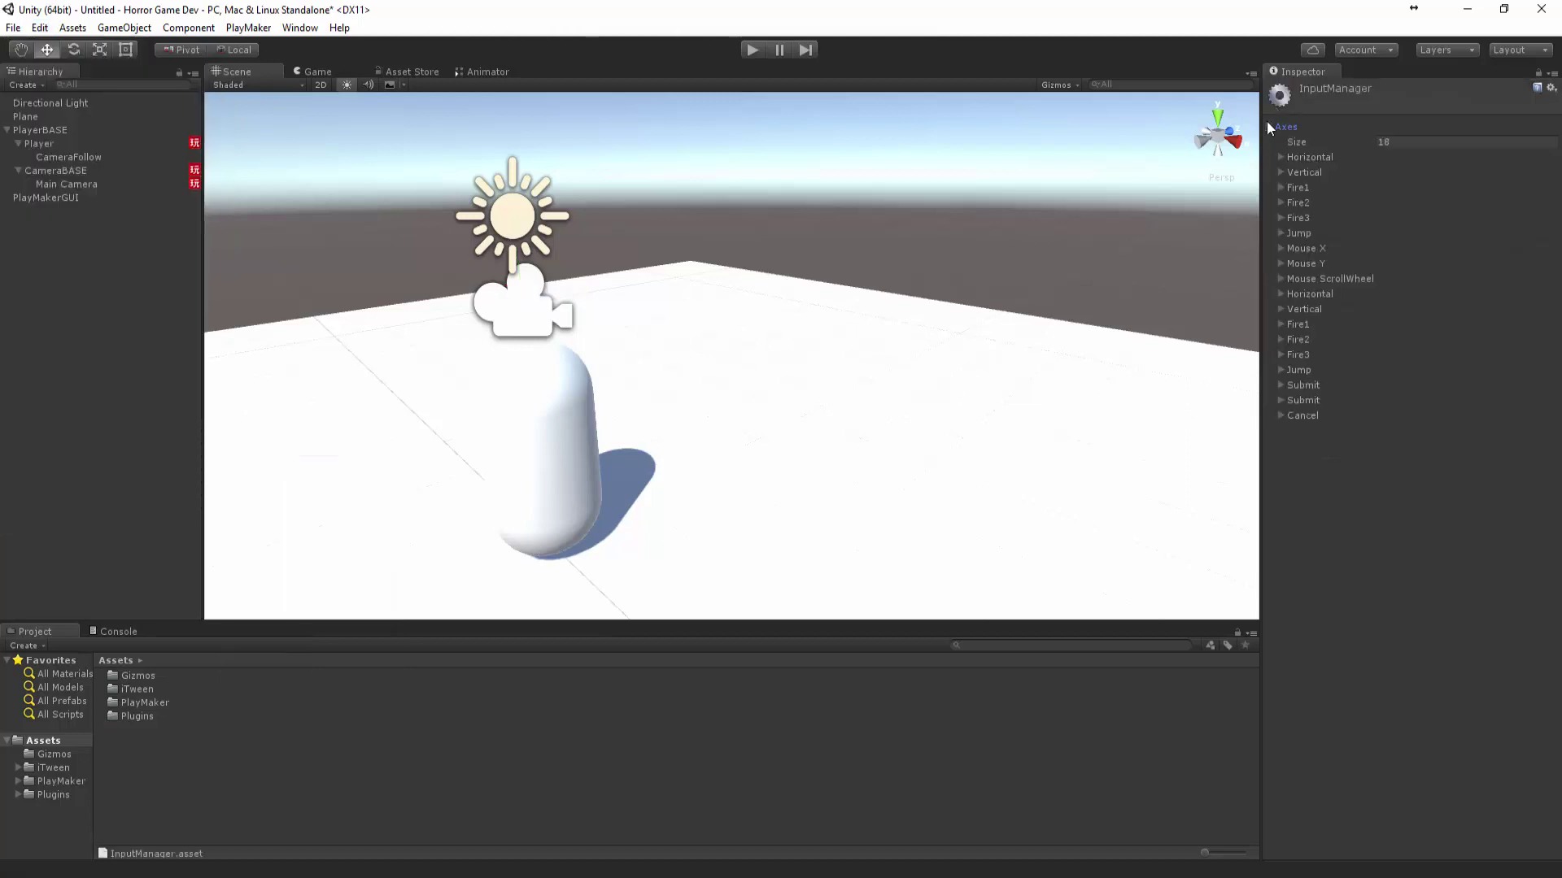
click(1281, 264)
click(1380, 446)
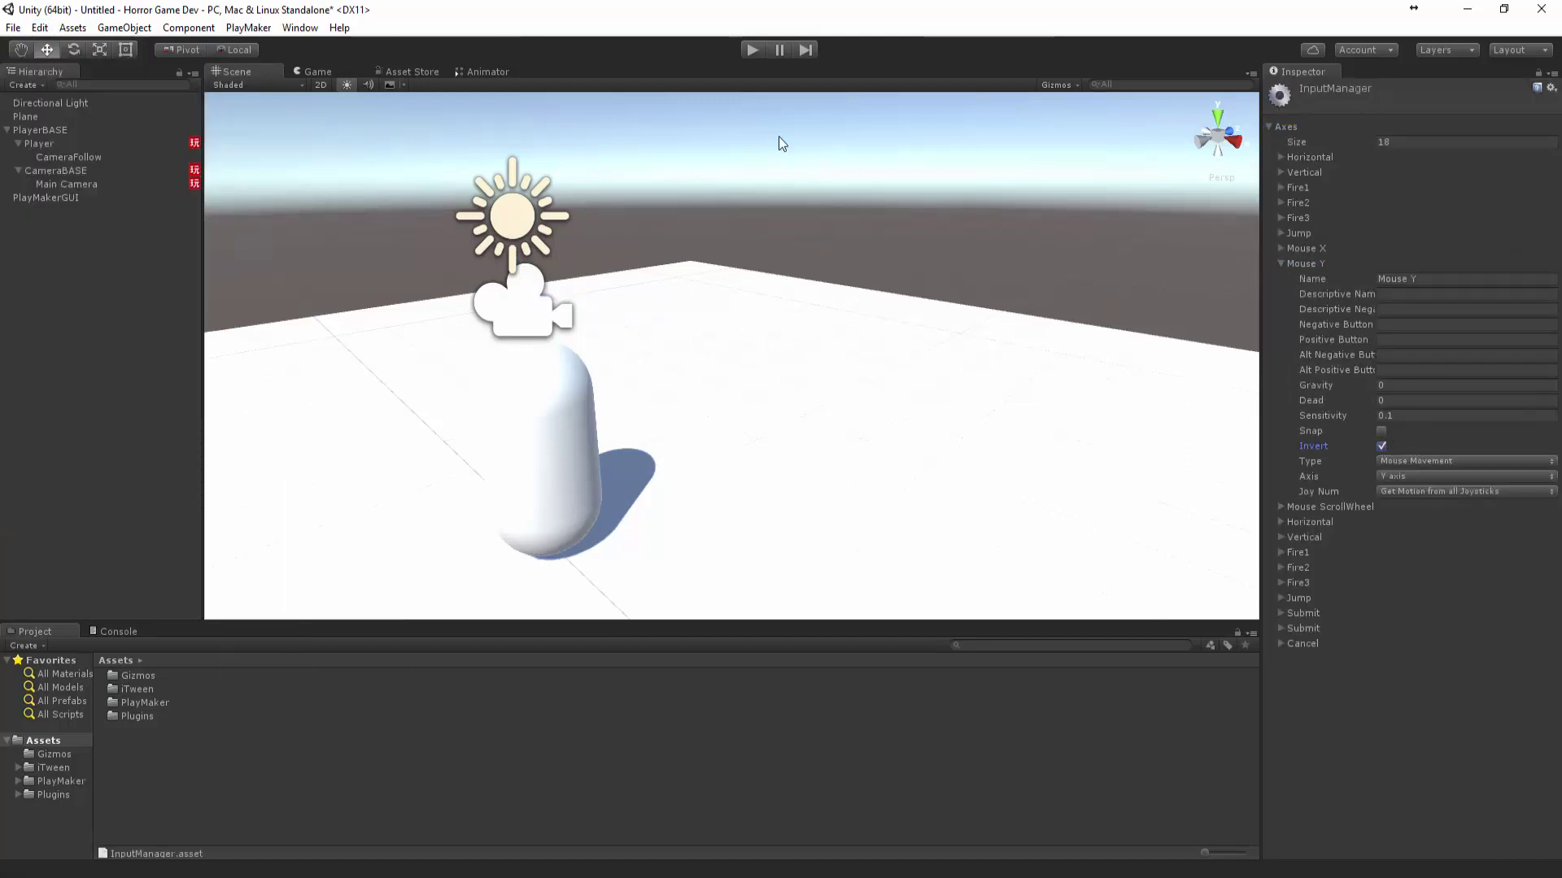
click(762, 50)
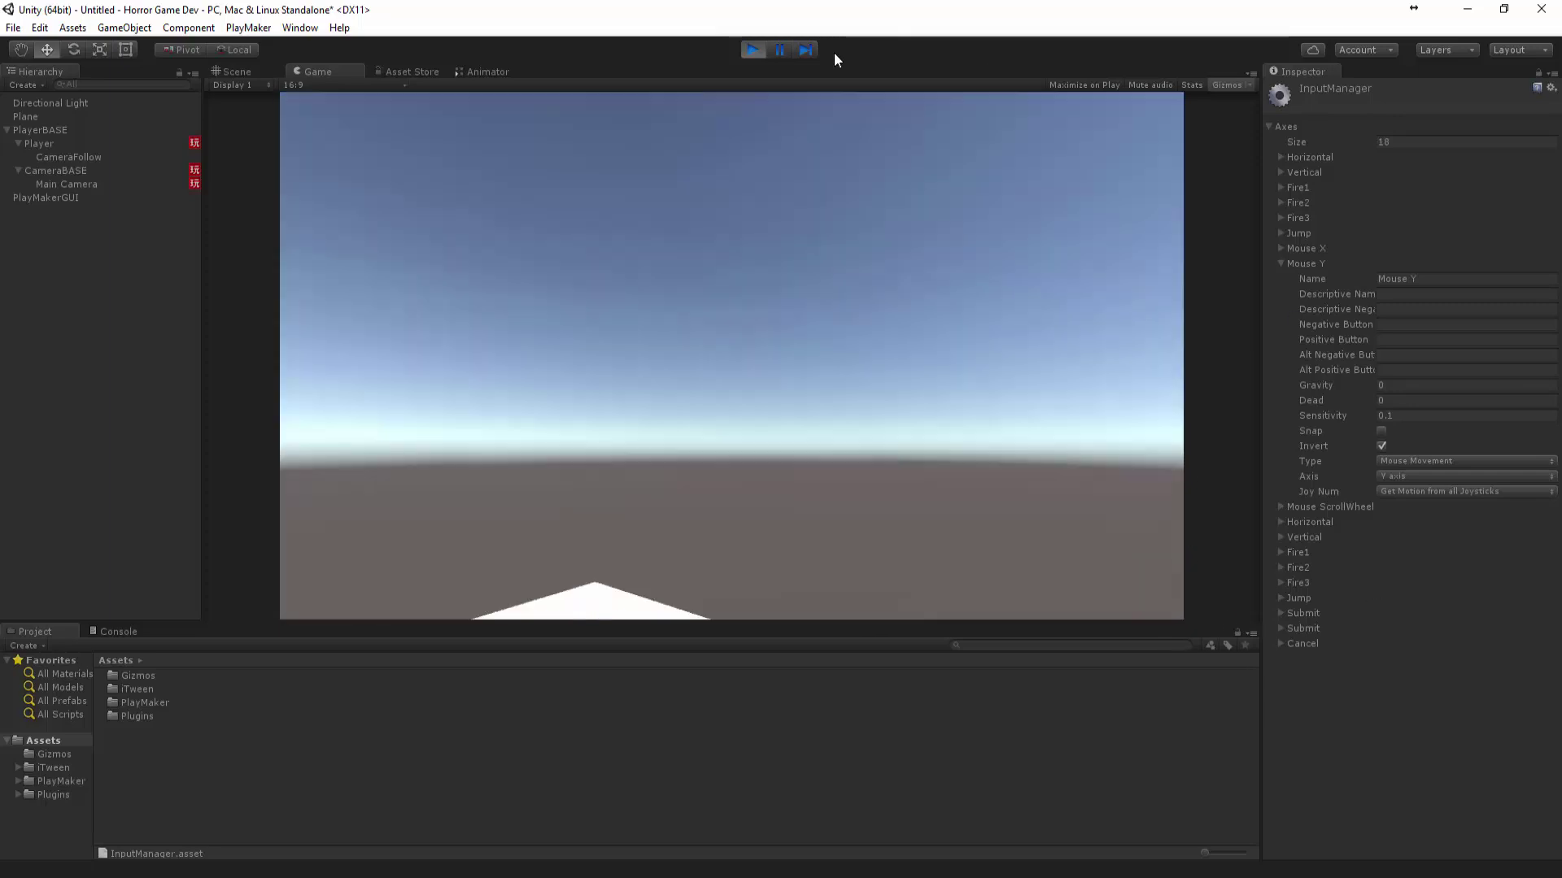
click(750, 48)
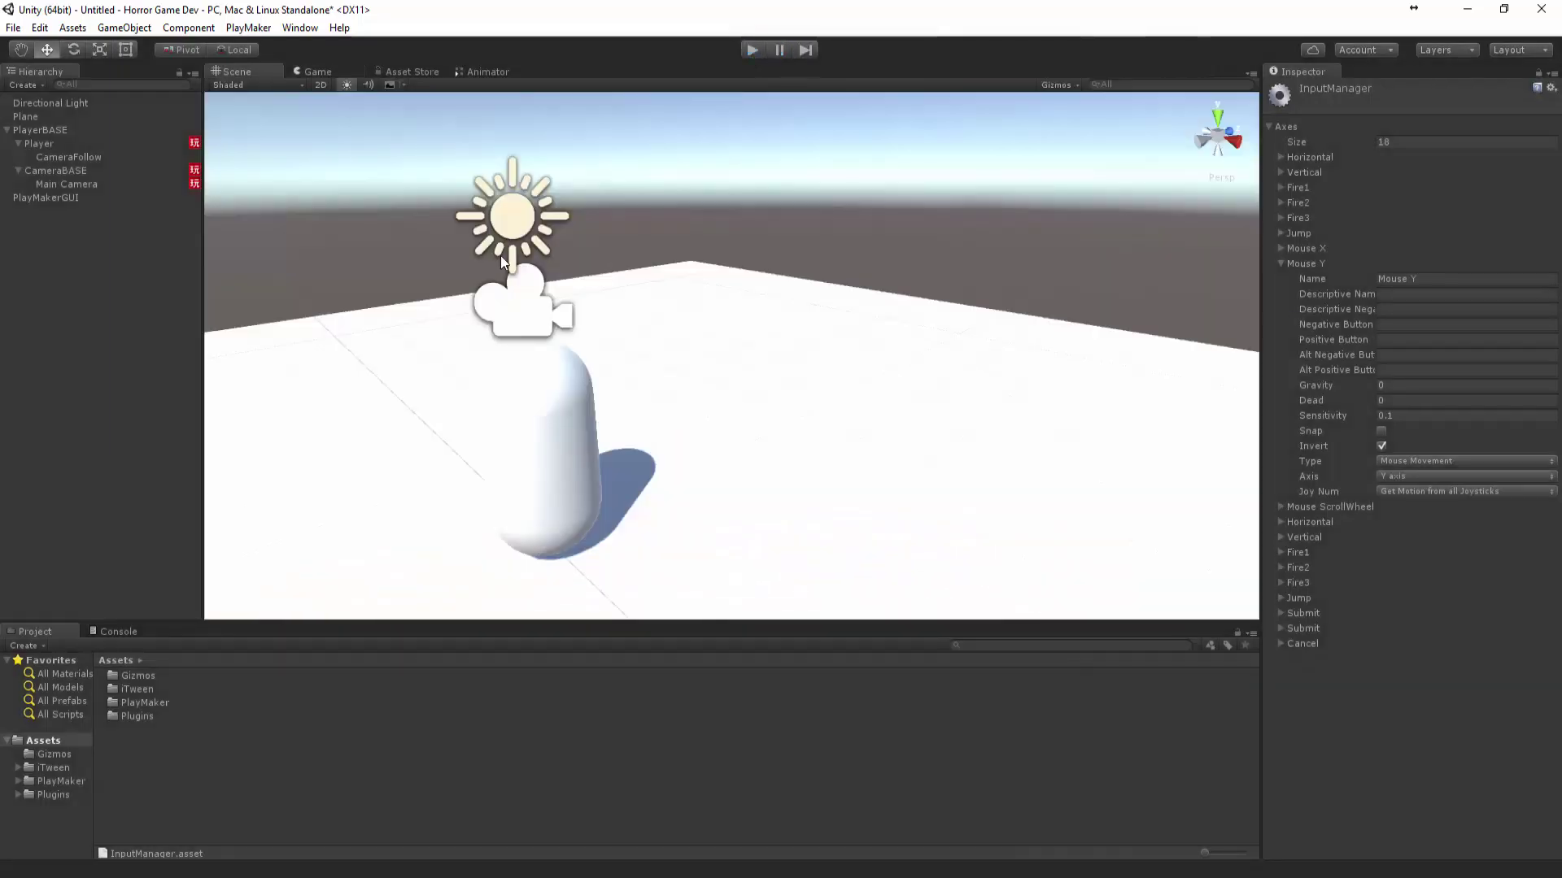
- Lower CameraFollow to a Y position of about 0.881 and play-test the new camera height
click(68, 157)
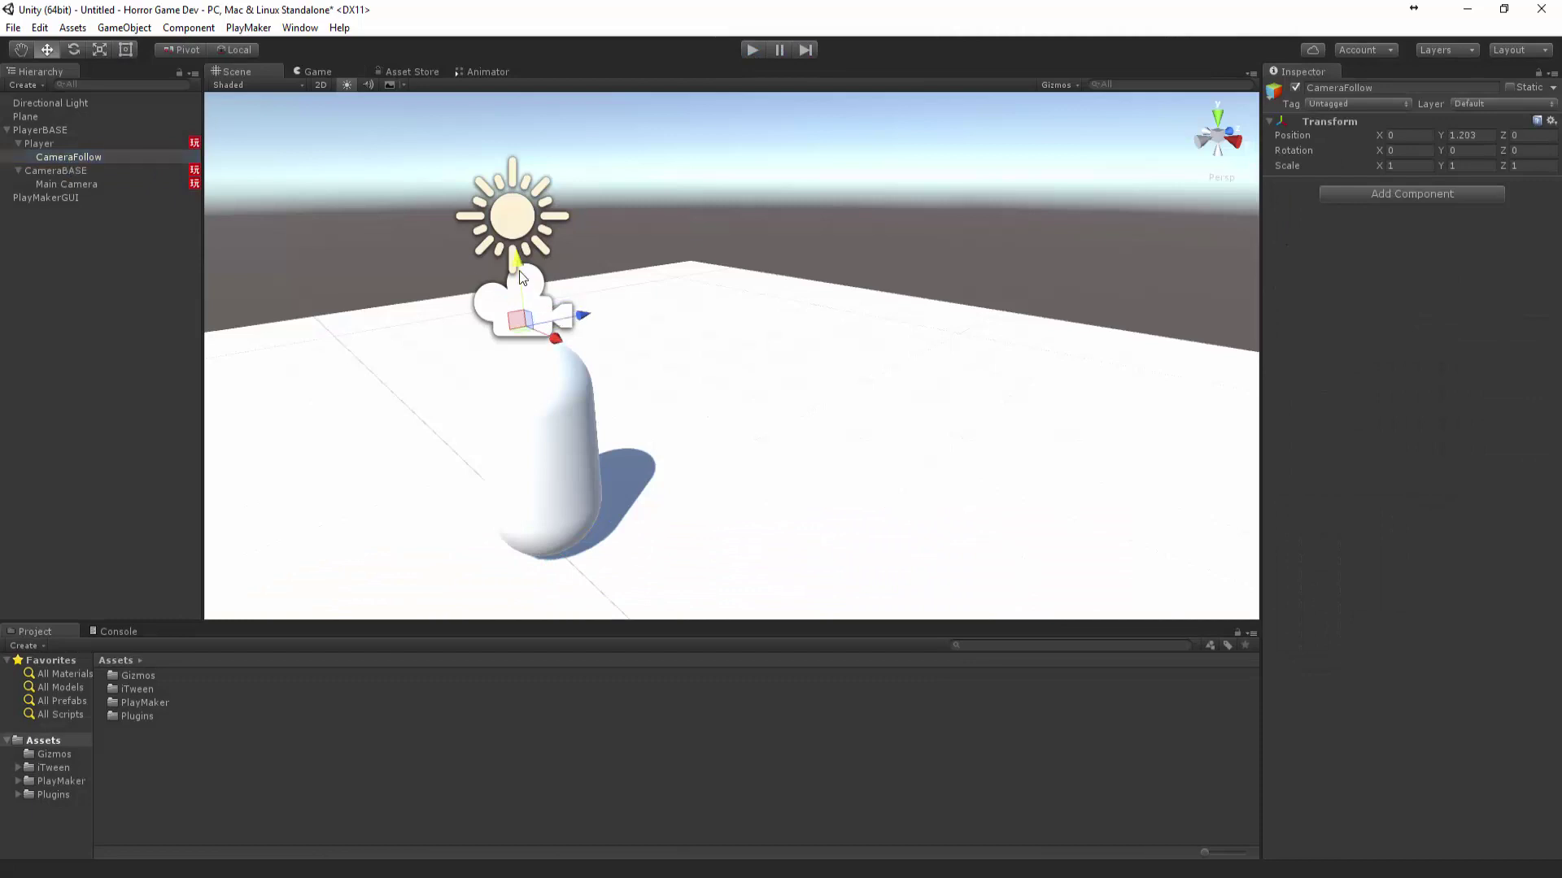
key(ctrl+p)
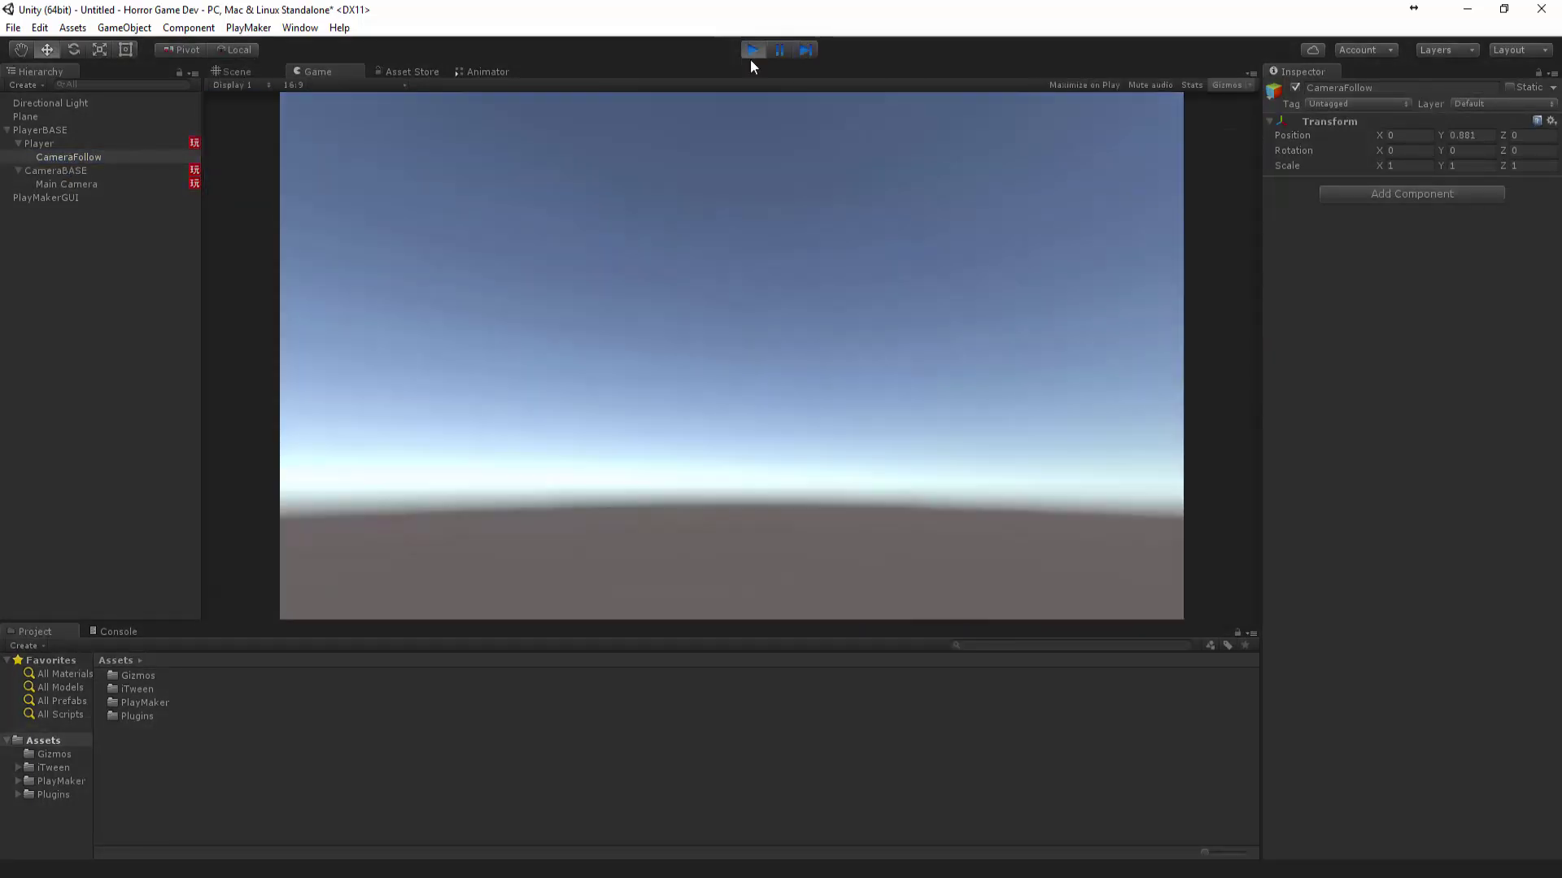
click(751, 51)
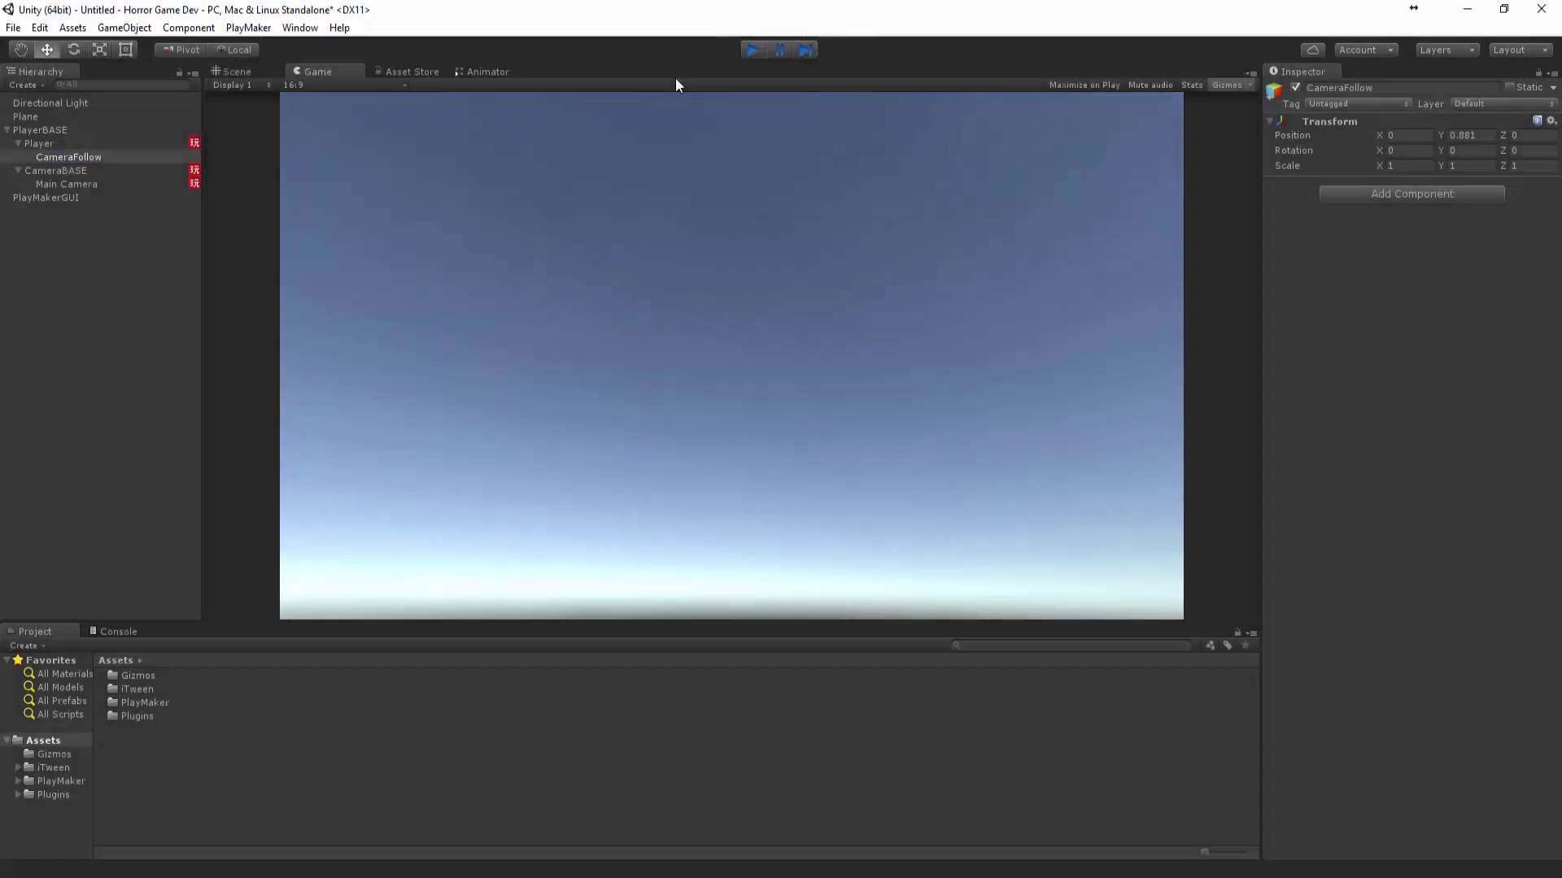
- Inspect CameraBASE and Main Camera in the scene, and set Main Camera's Y position to 0
click(75, 168)
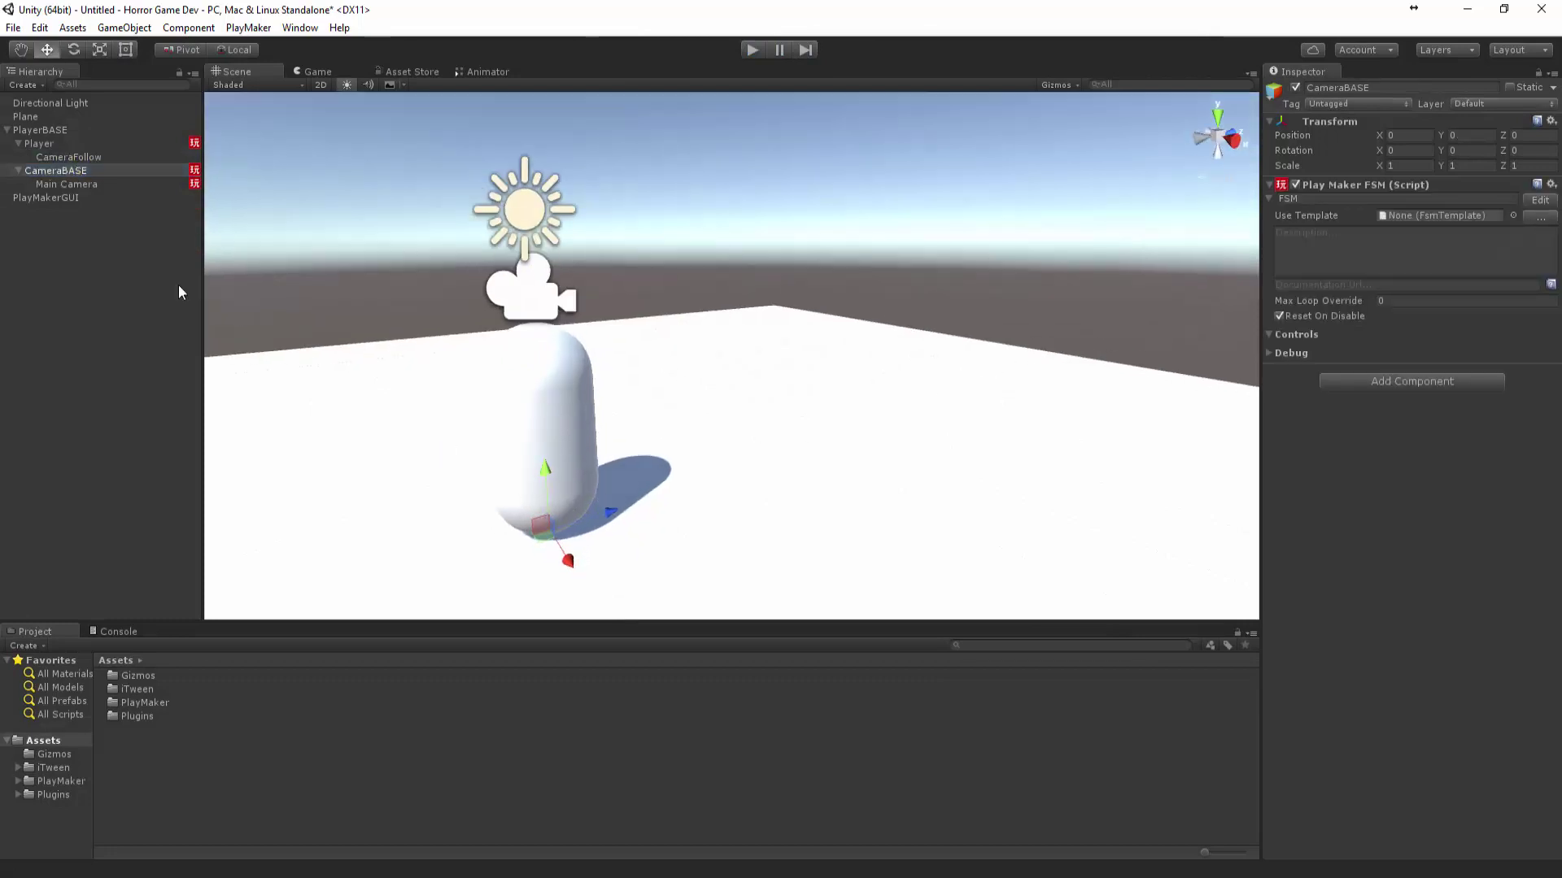
click(73, 184)
alt+drag(515, 391, 567, 380)
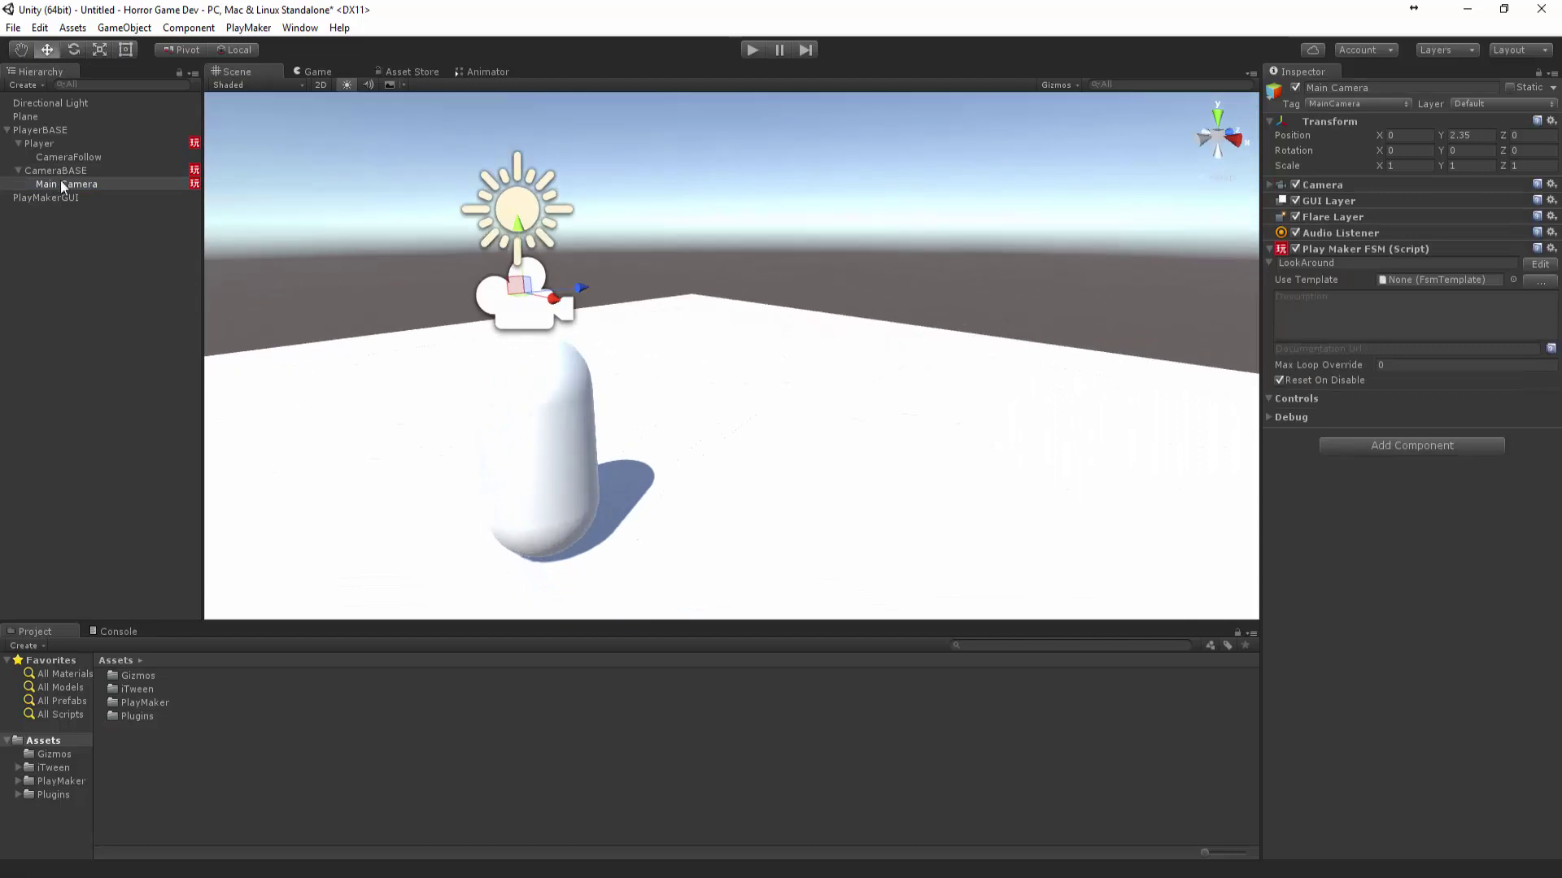
click(60, 173)
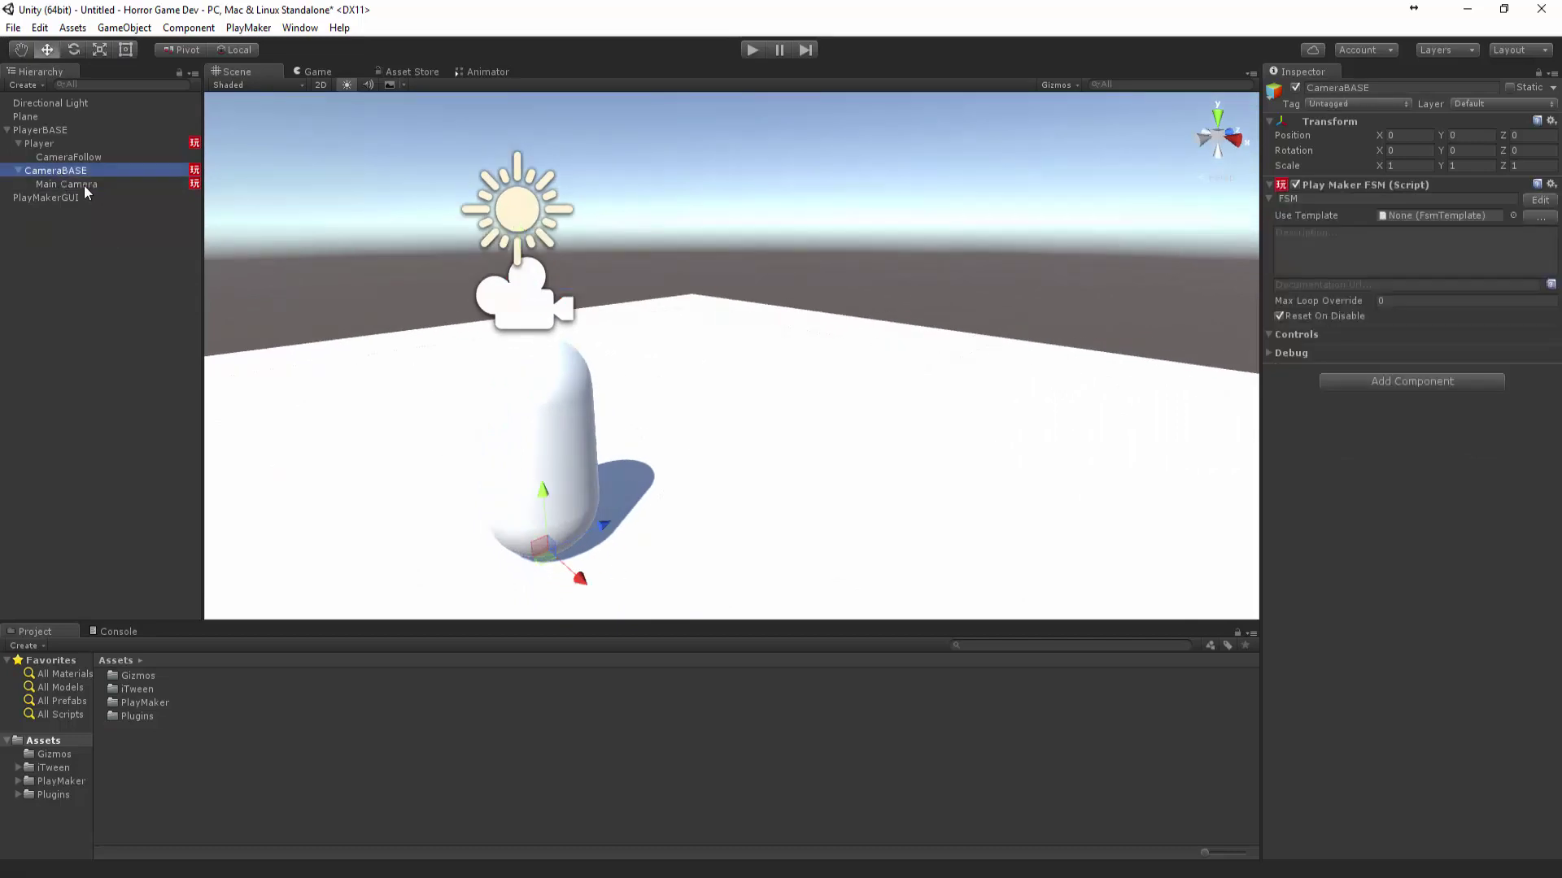
click(85, 184)
click(1494, 136)
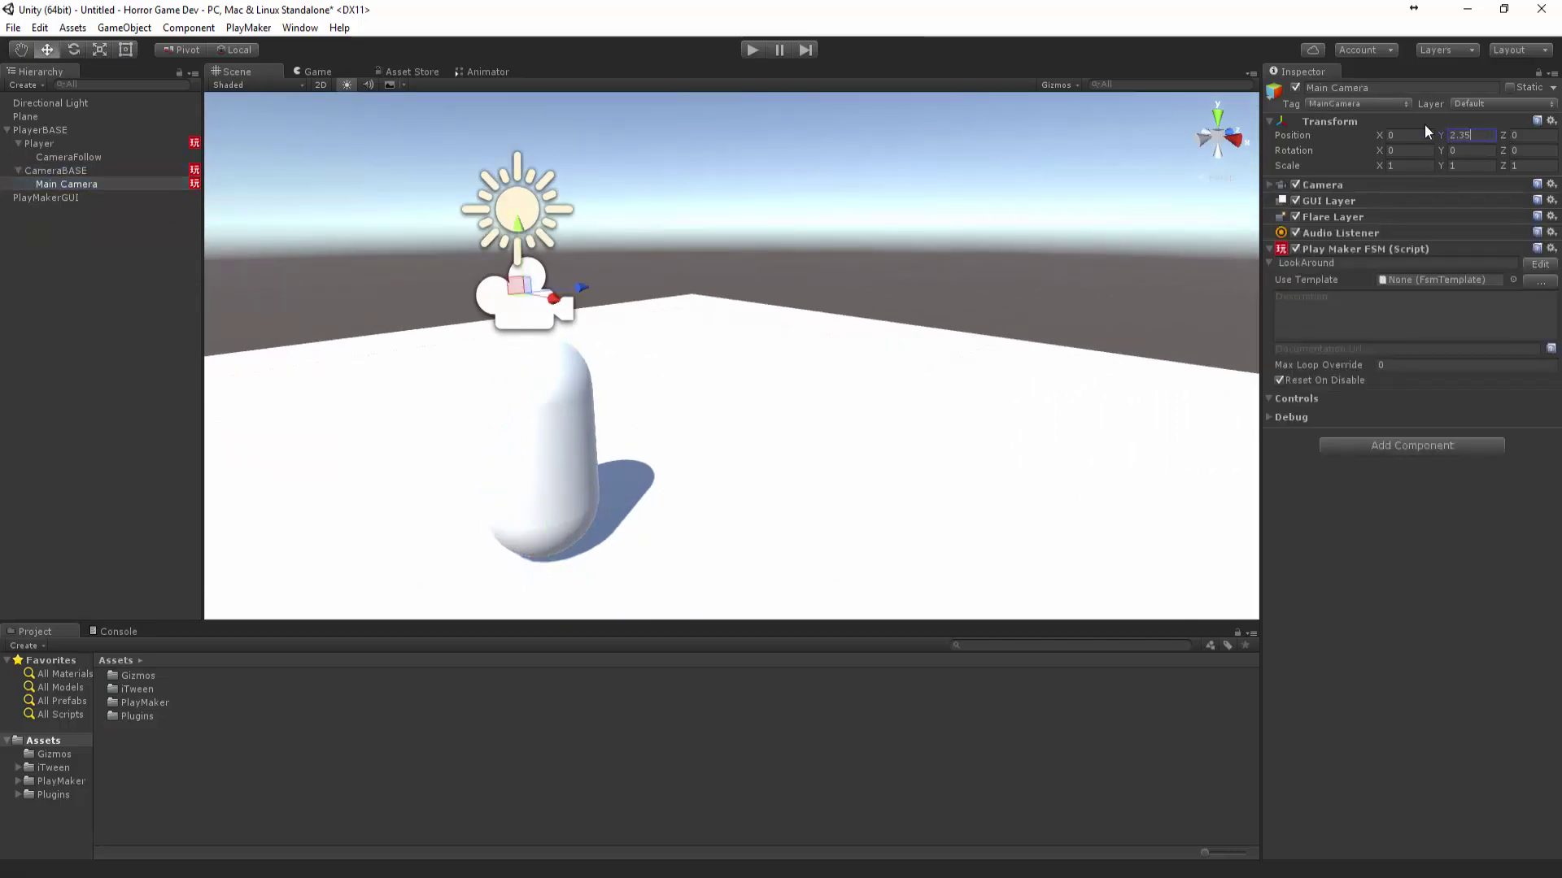
text(0)
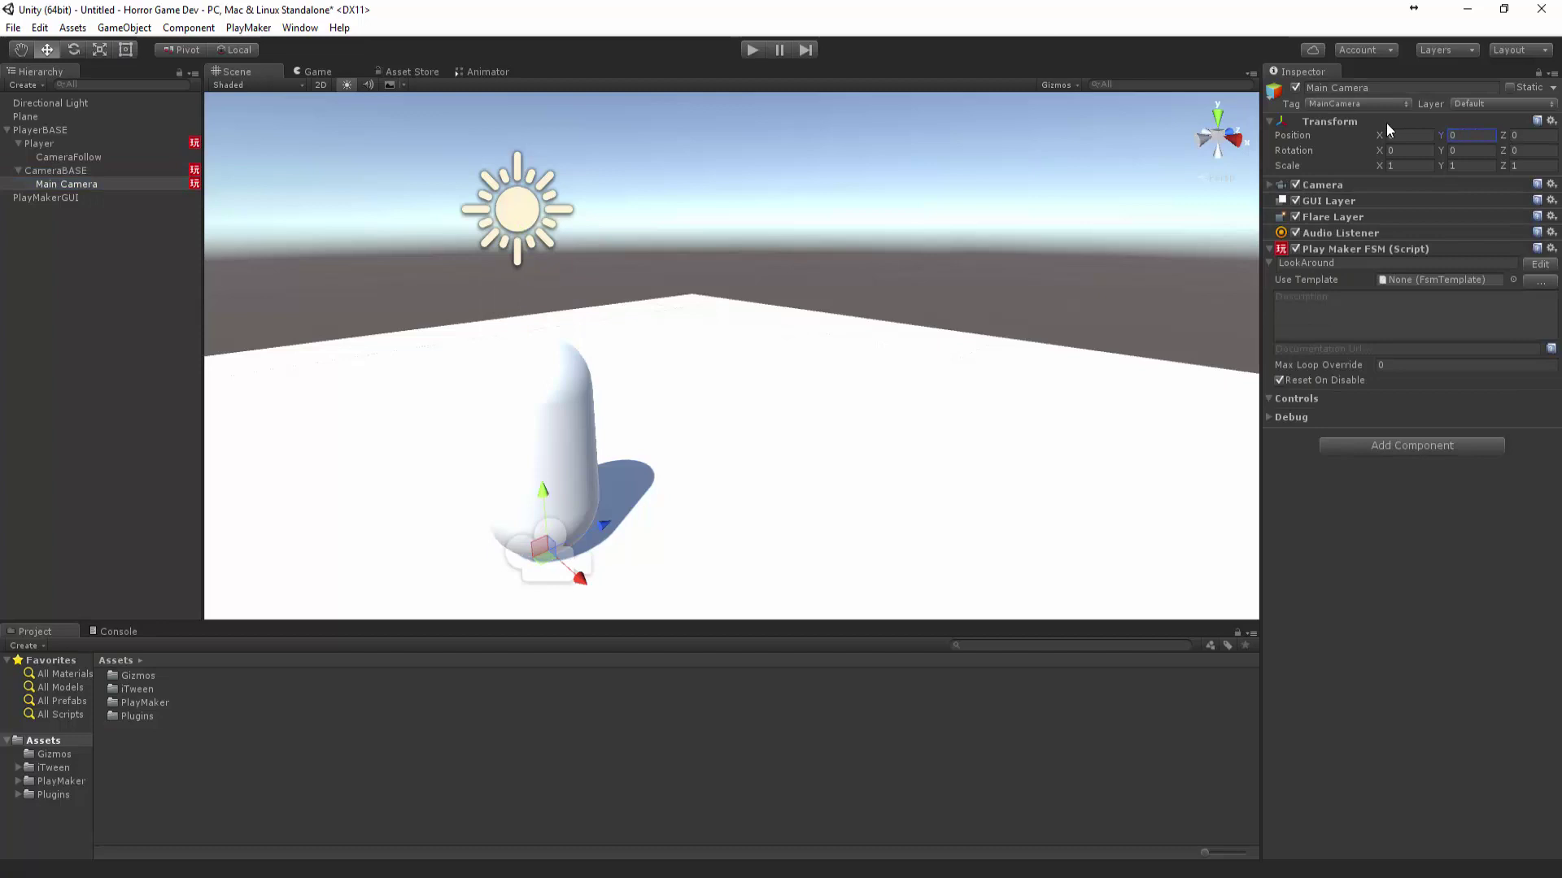
- Set CameraBASE's Y position to 2.35 and play-test the camera height, ending play mode when done
click(56, 169)
click(1469, 135)
text(2.3)
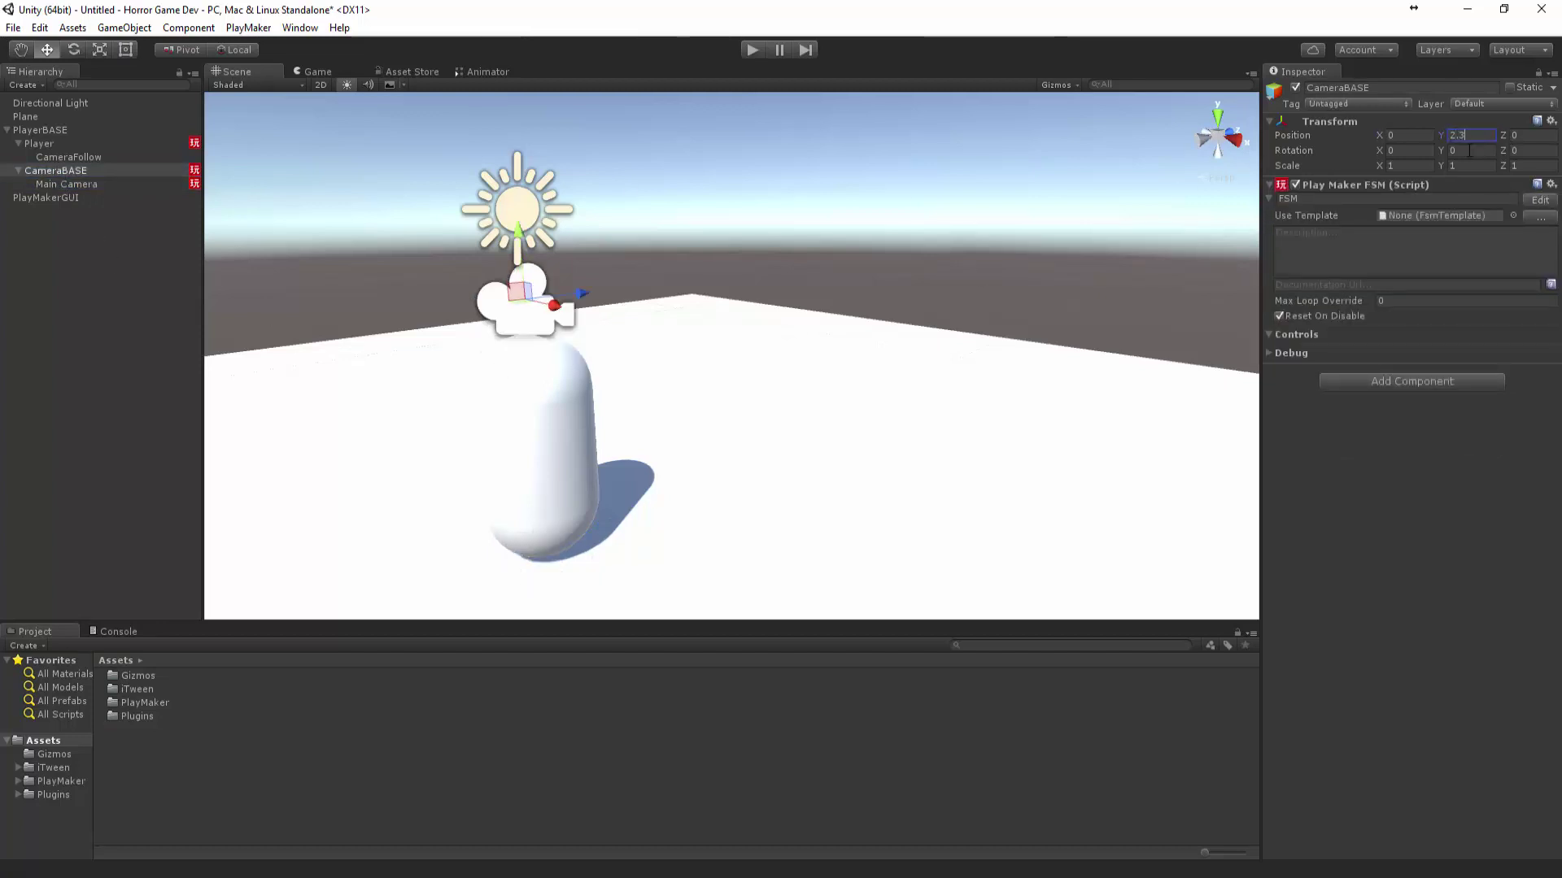
text(5)
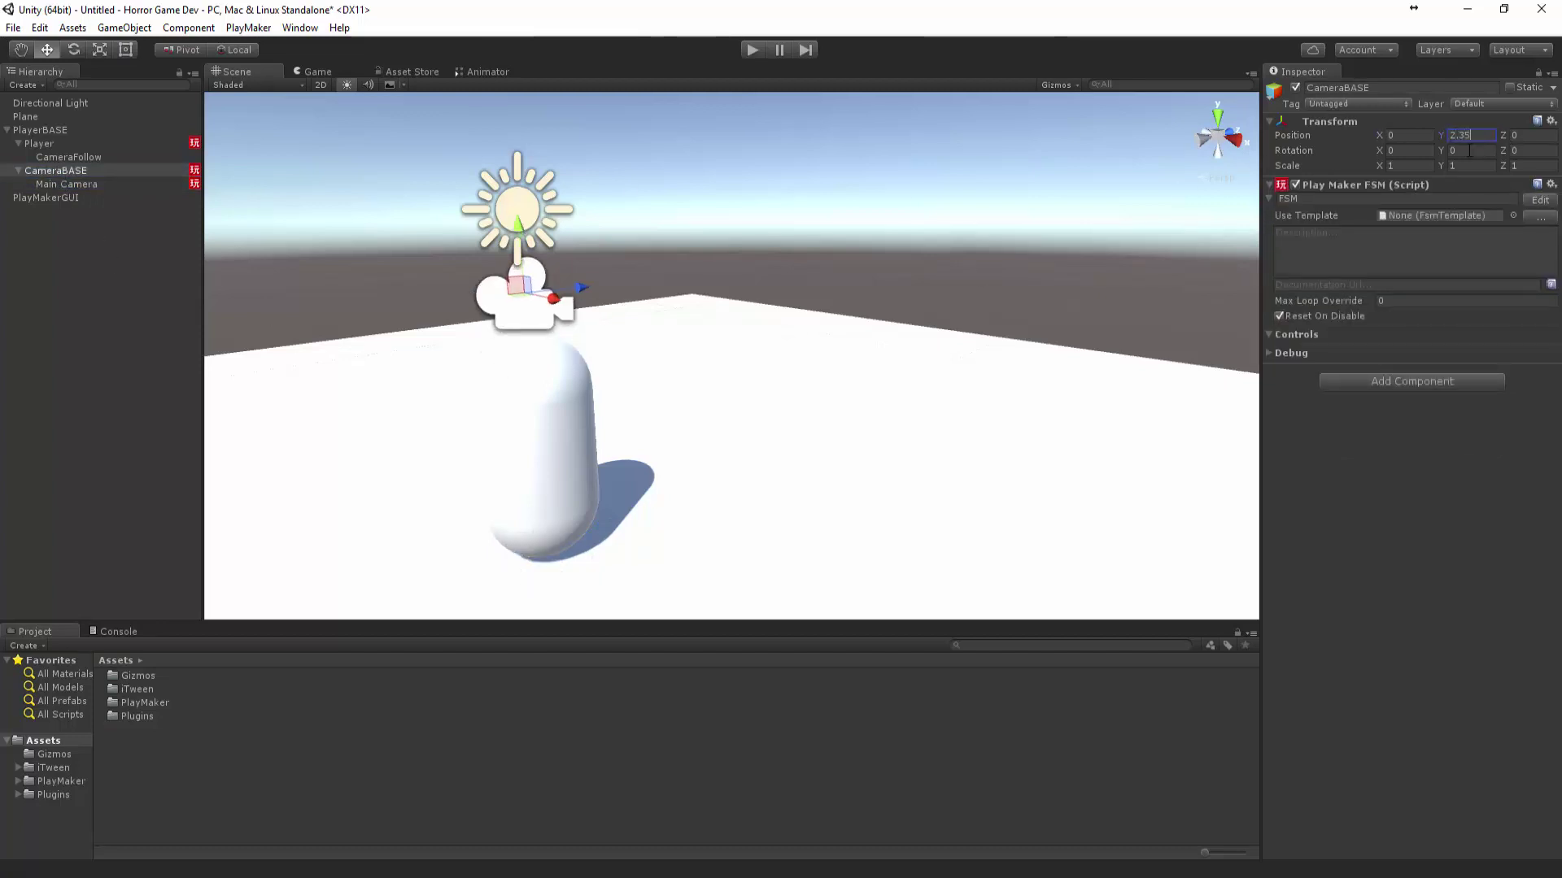
click(753, 50)
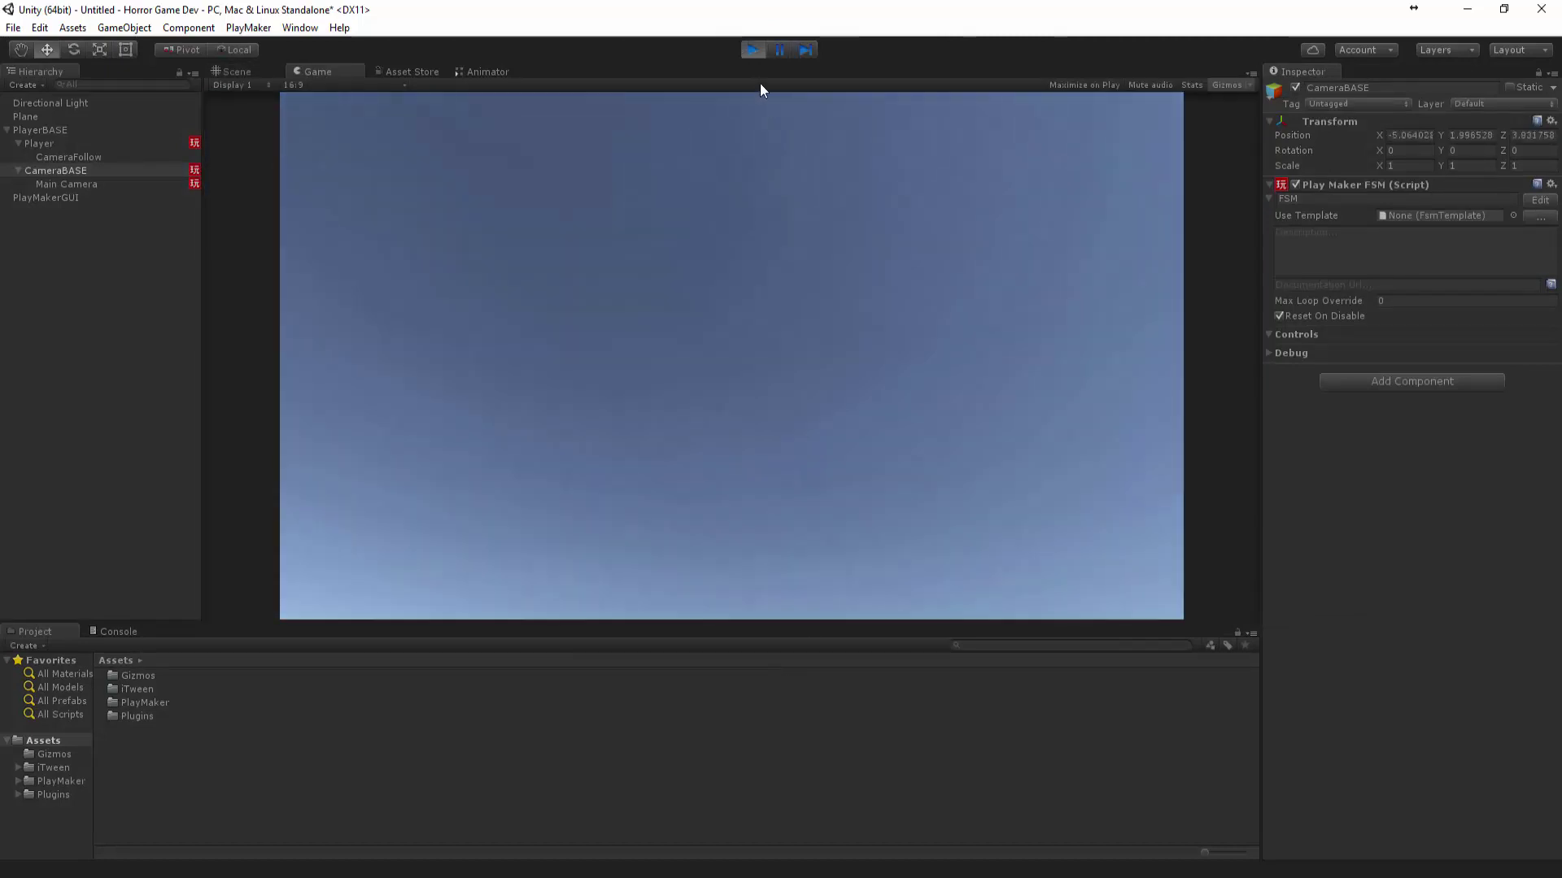
click(753, 50)
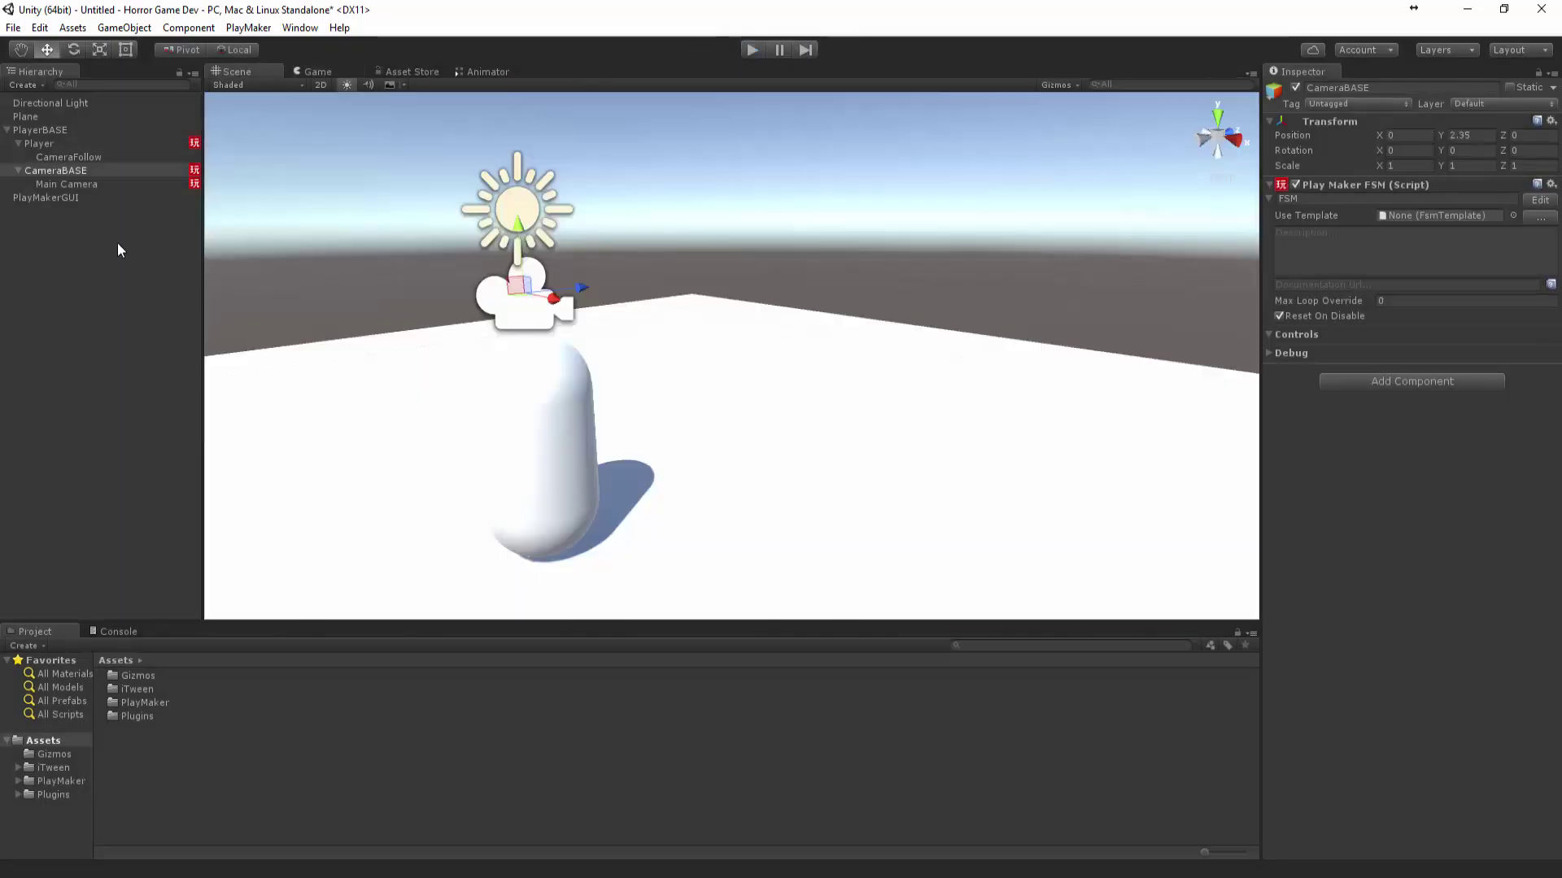
- Raise Main Camera and CameraBASE above the Player in the scene and undo these moves
click(53, 172)
click(57, 181)
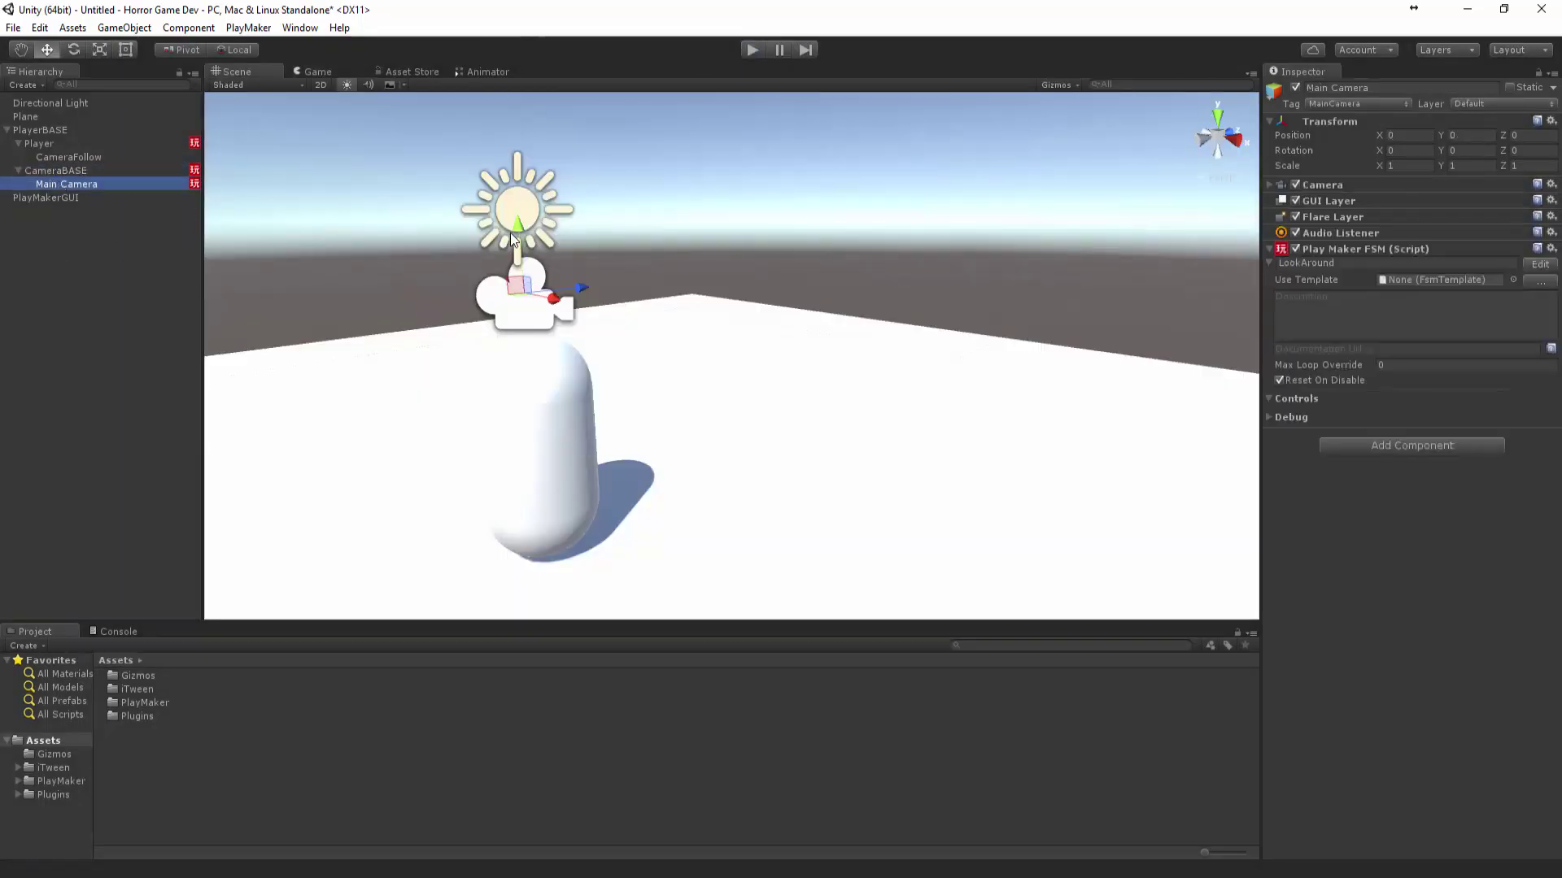
drag(516, 228, 516, 110)
click(122, 173)
drag(521, 221, 518, 137)
scroll(647, 369, down, 3)
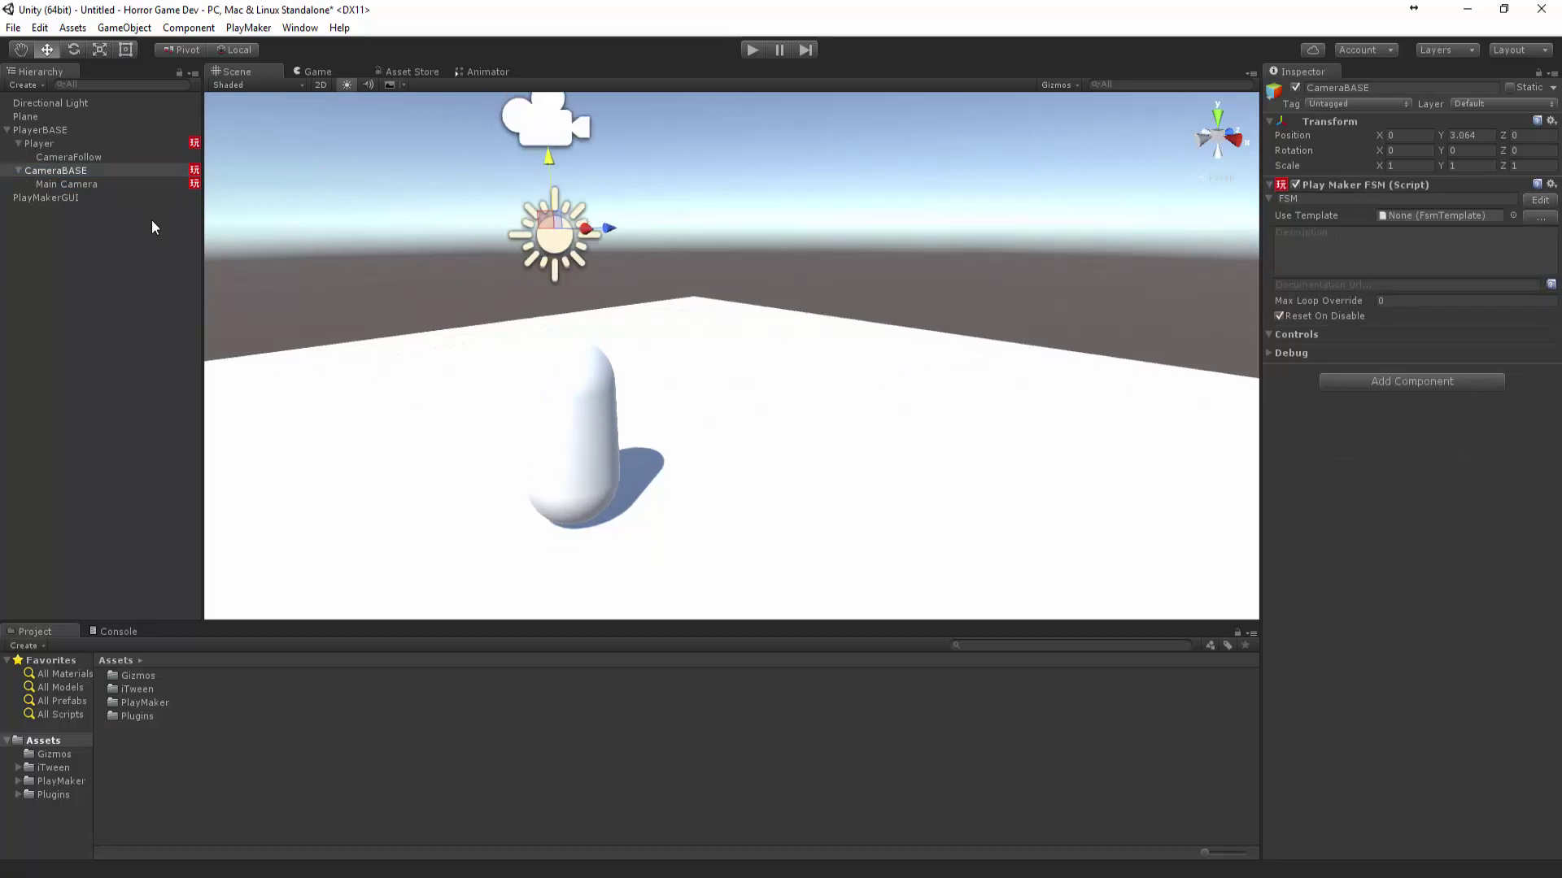
key(ctrl+z)
key(ctrl+z)
key(ctrl+z)
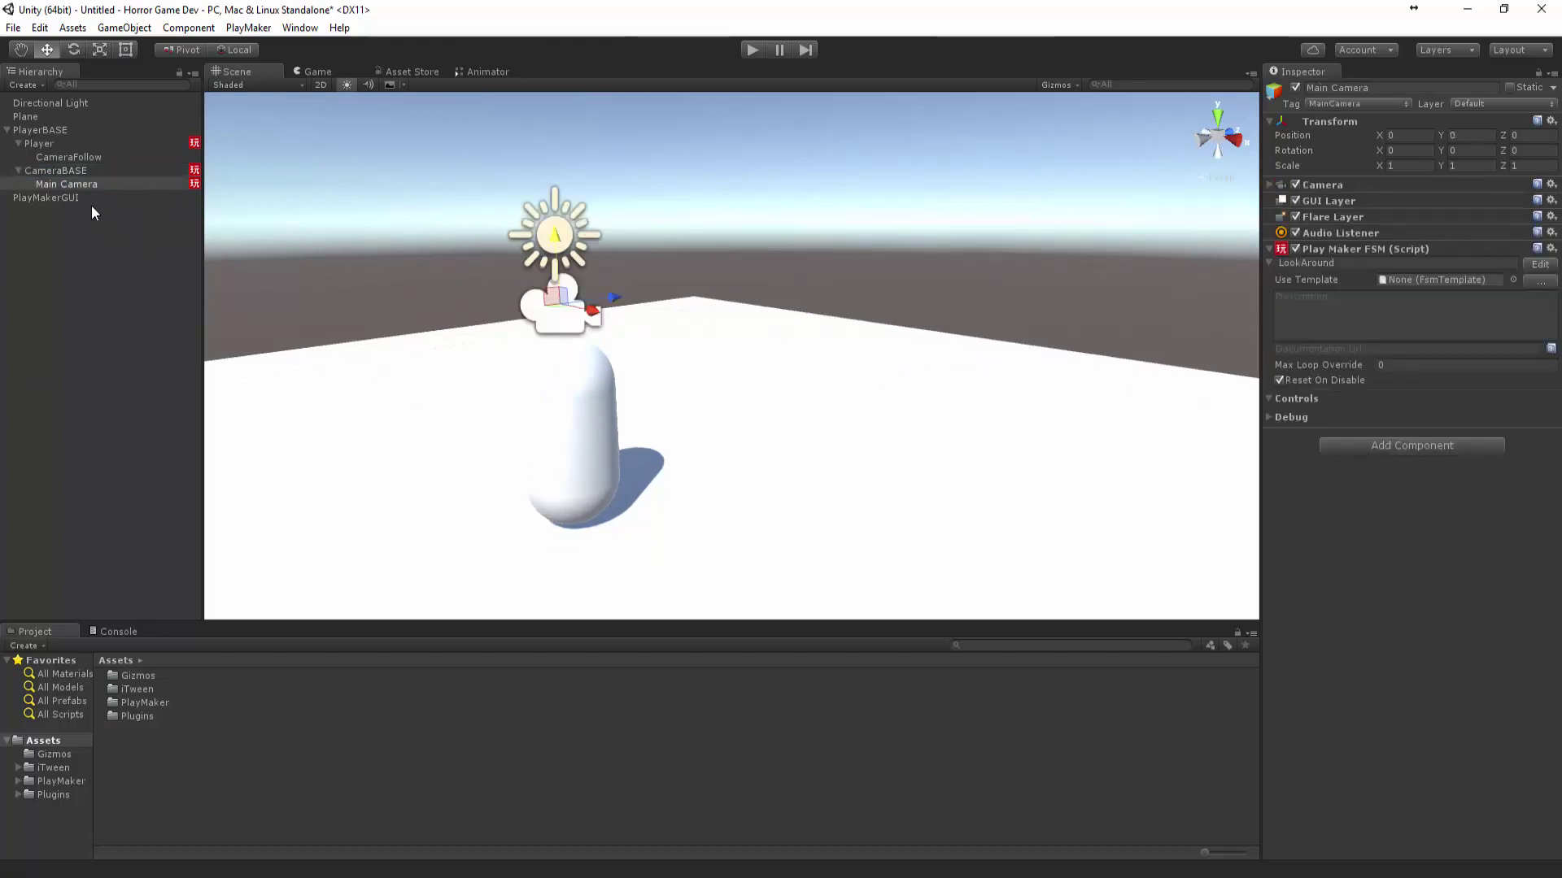
- Check the Transform positions of CameraBASE and Main Camera against each other
click(82, 171)
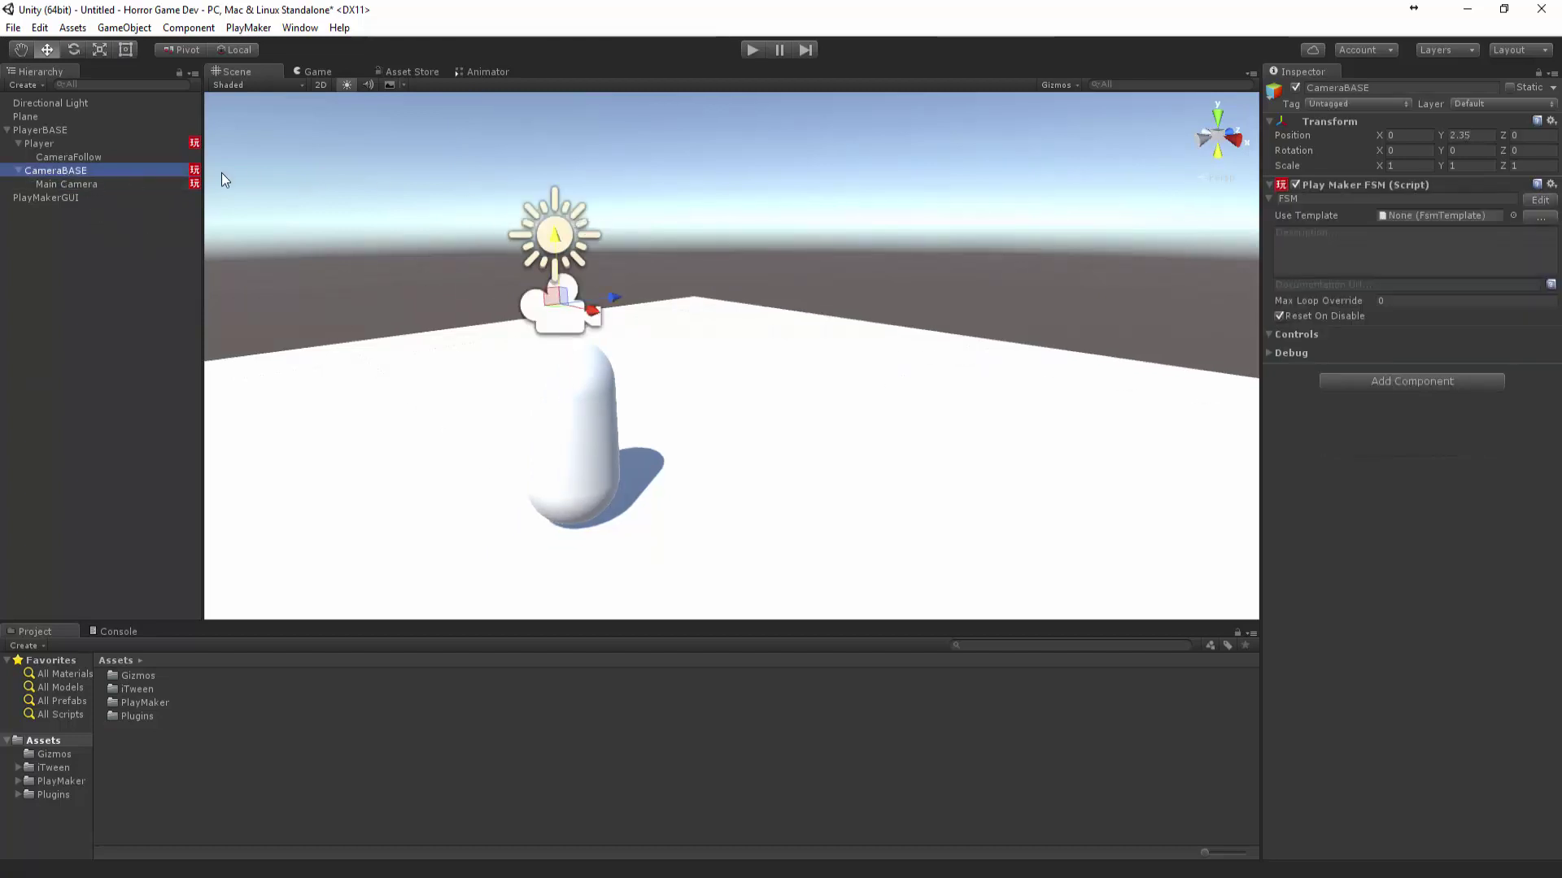
click(69, 184)
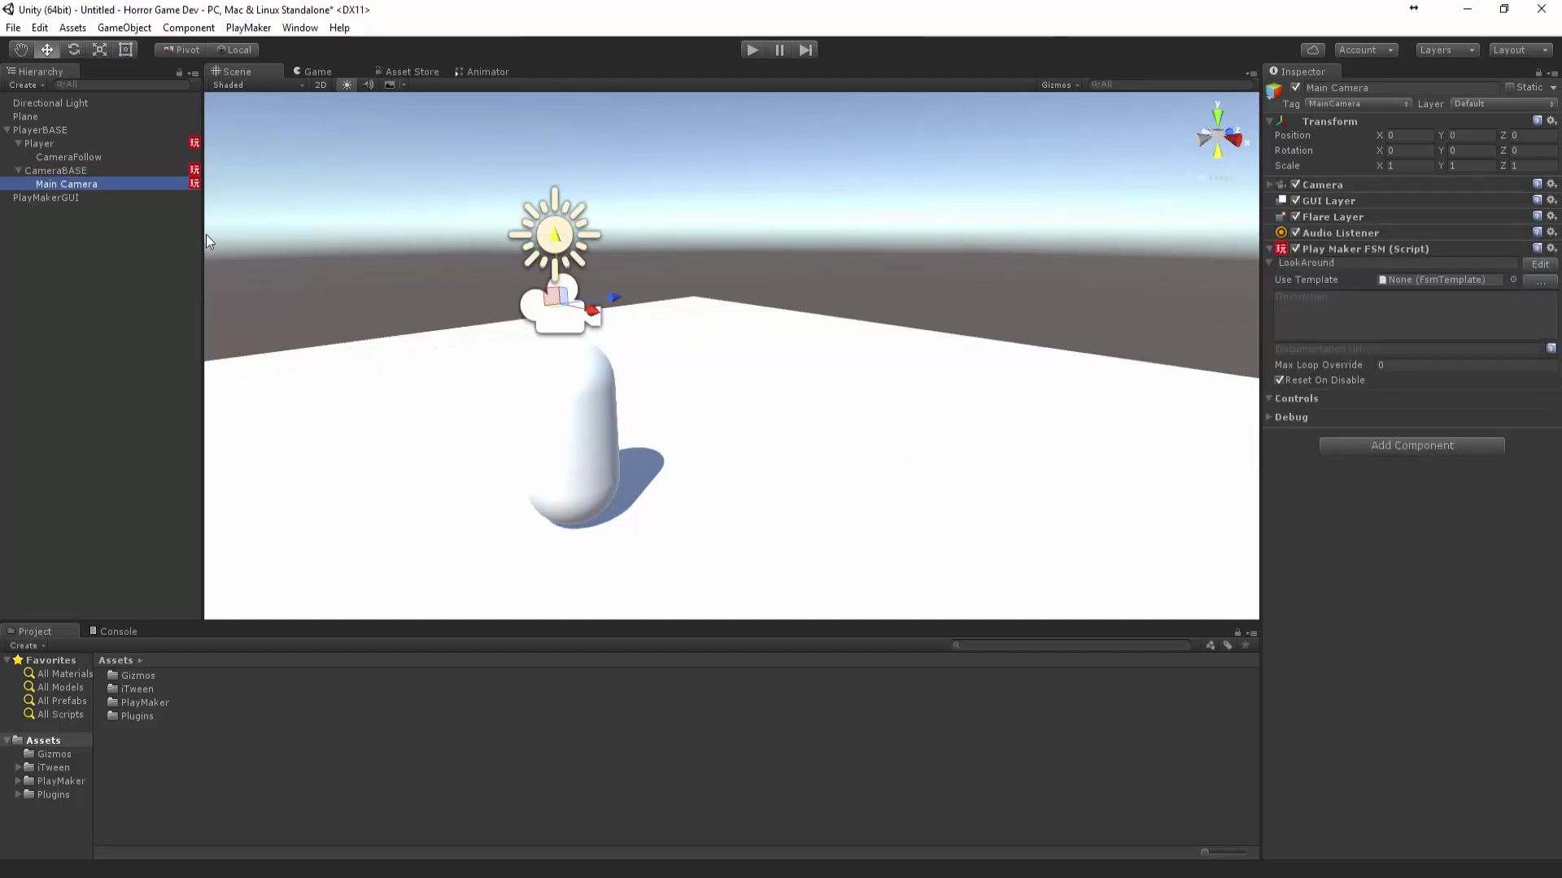
click(96, 173)
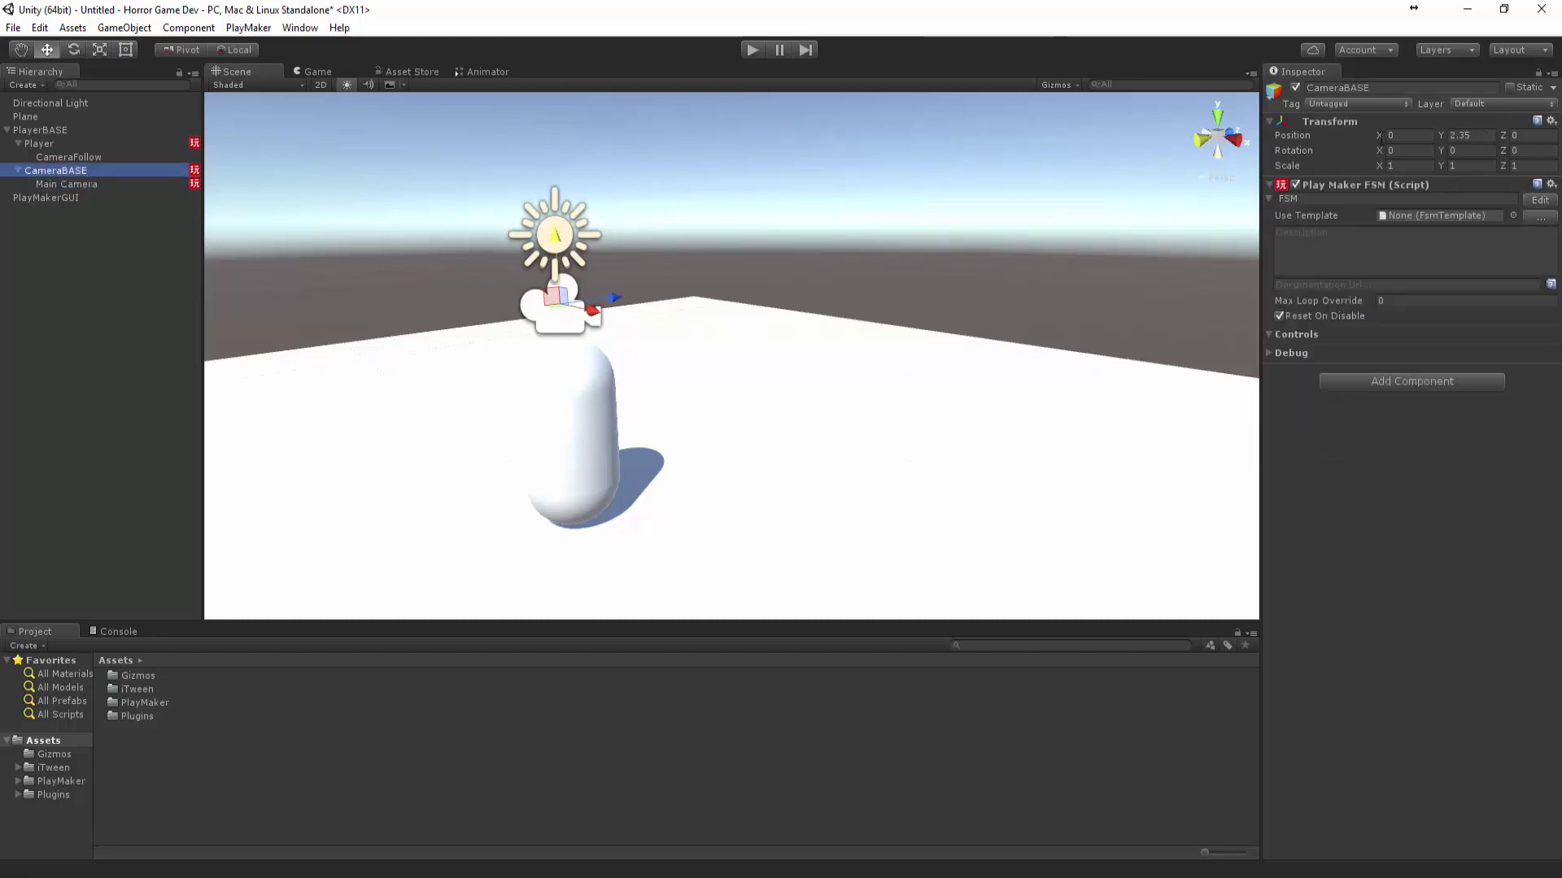
- Deselect all objects and play-test the first-person view again, ending play mode when done
click(792, 453)
scroll(865, 271, up, 3)
click(871, 272)
alt+drag(664, 426, 672, 423)
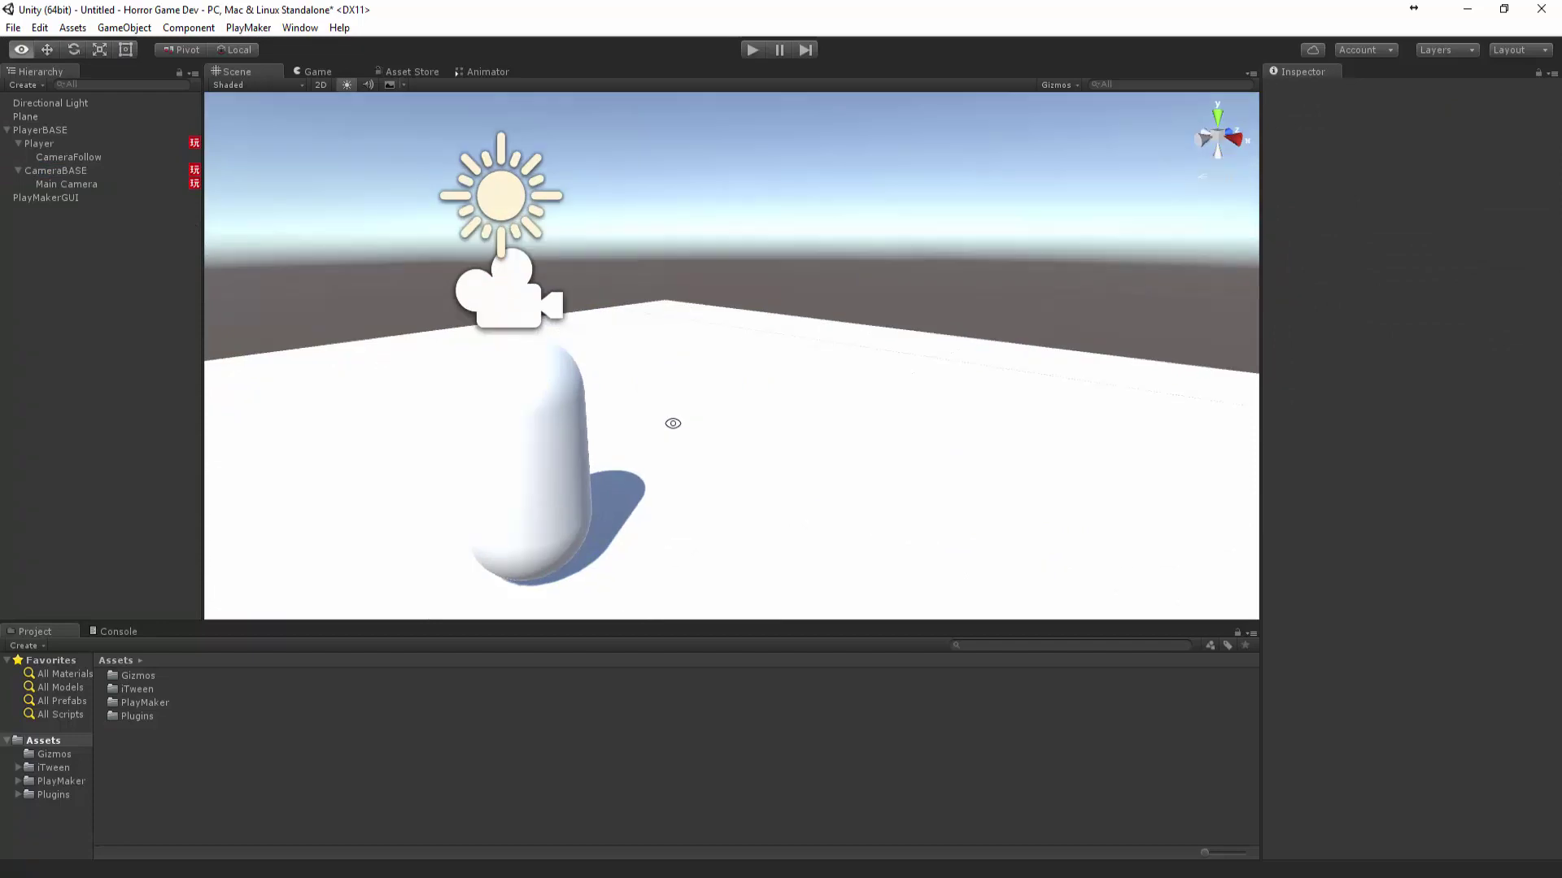
click(753, 48)
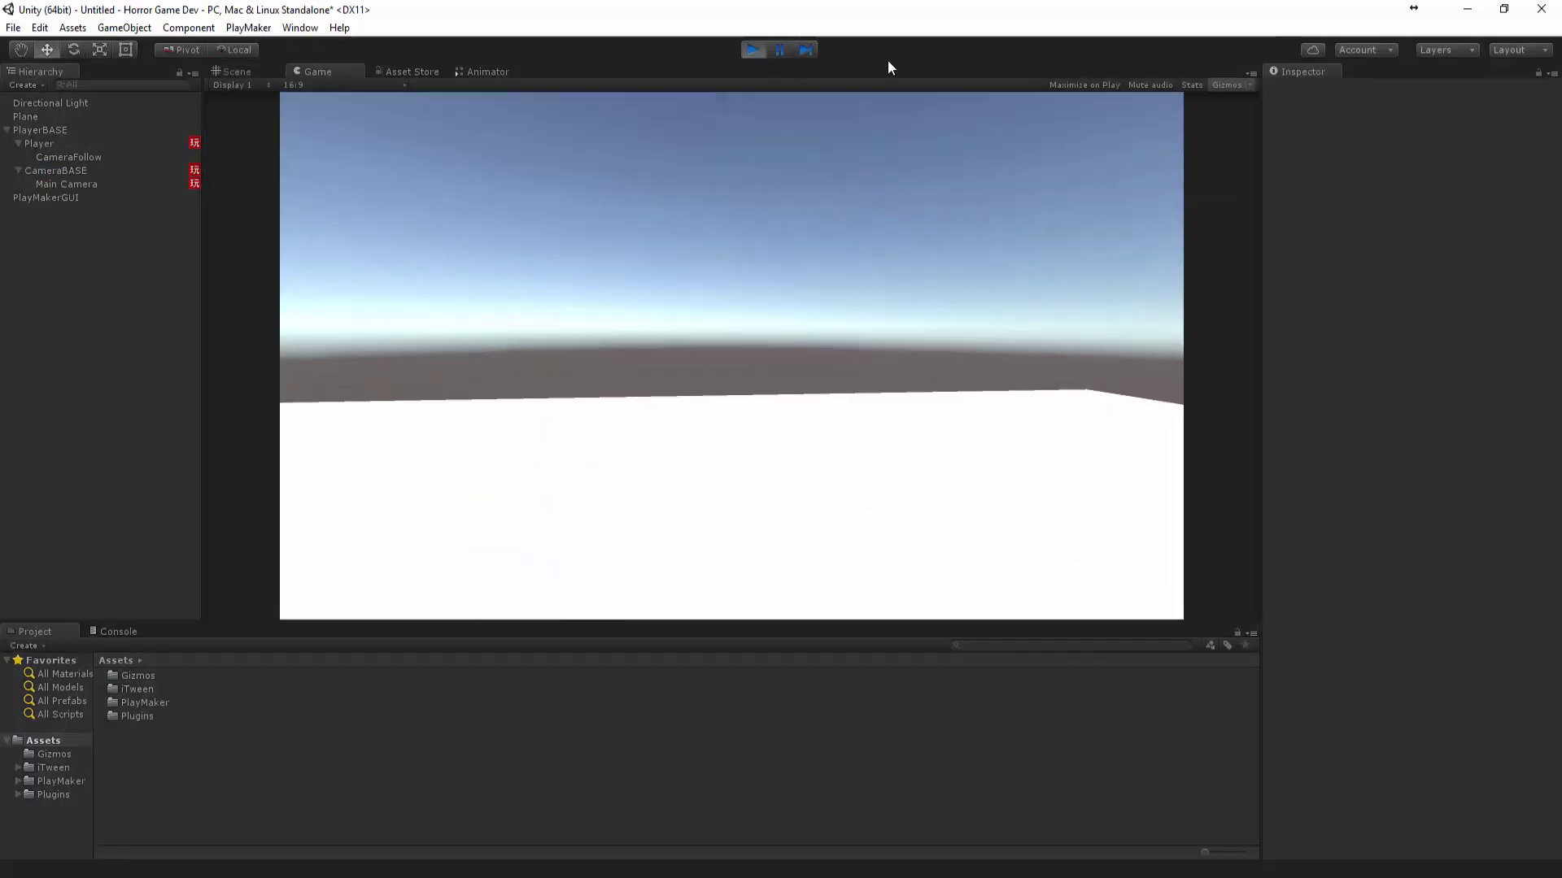
click(753, 49)
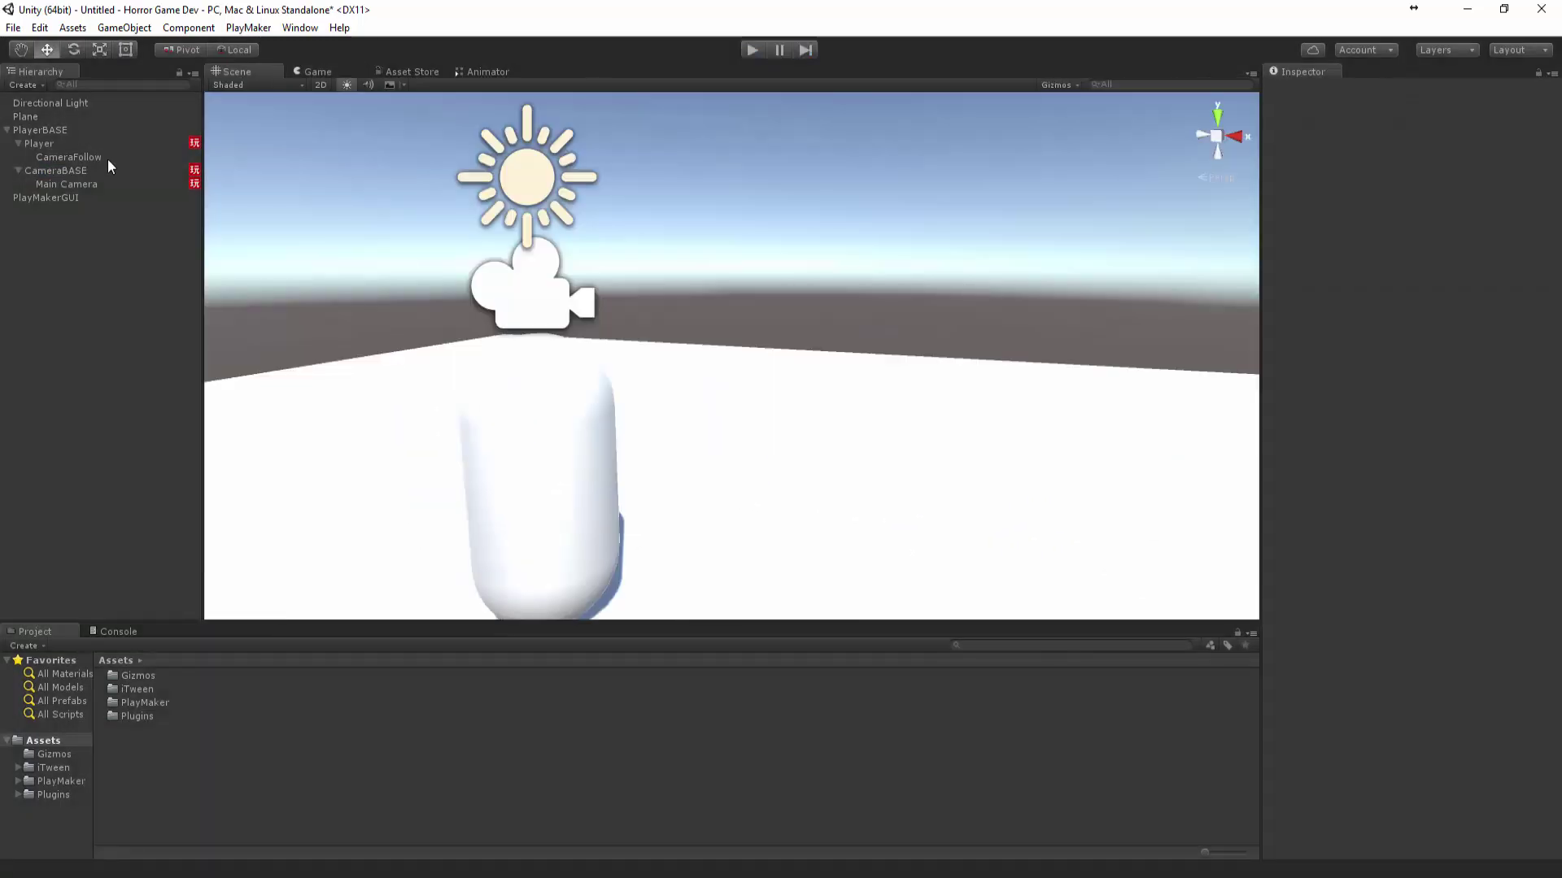
- Expand Main Camera's Camera component and set its Field of View to 75
click(75, 186)
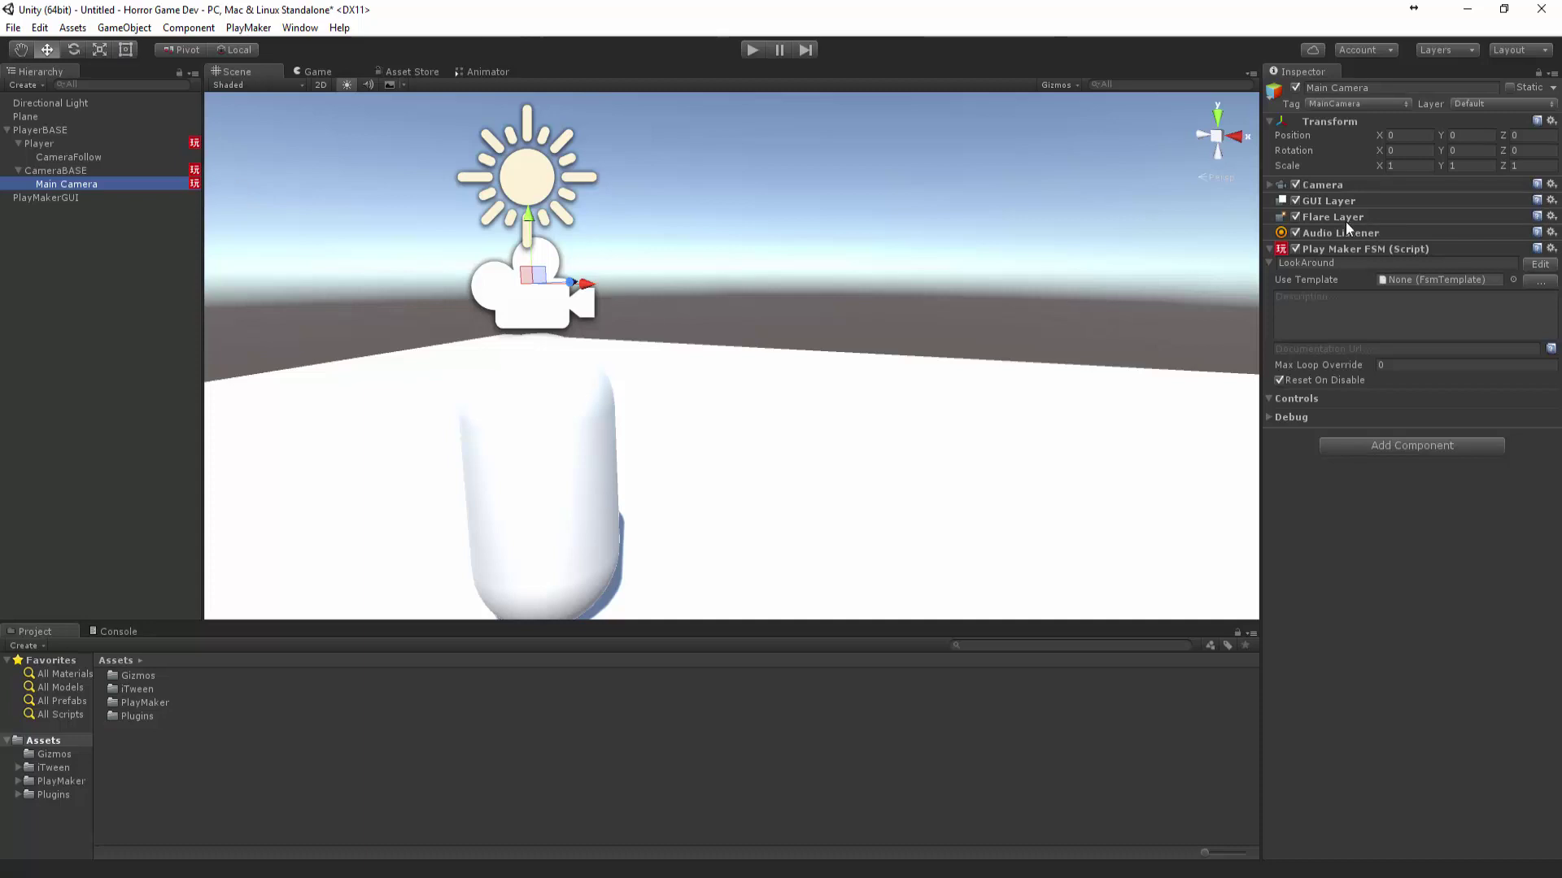
click(1326, 184)
drag(1422, 265, 1433, 265)
click(1529, 266)
text(75)
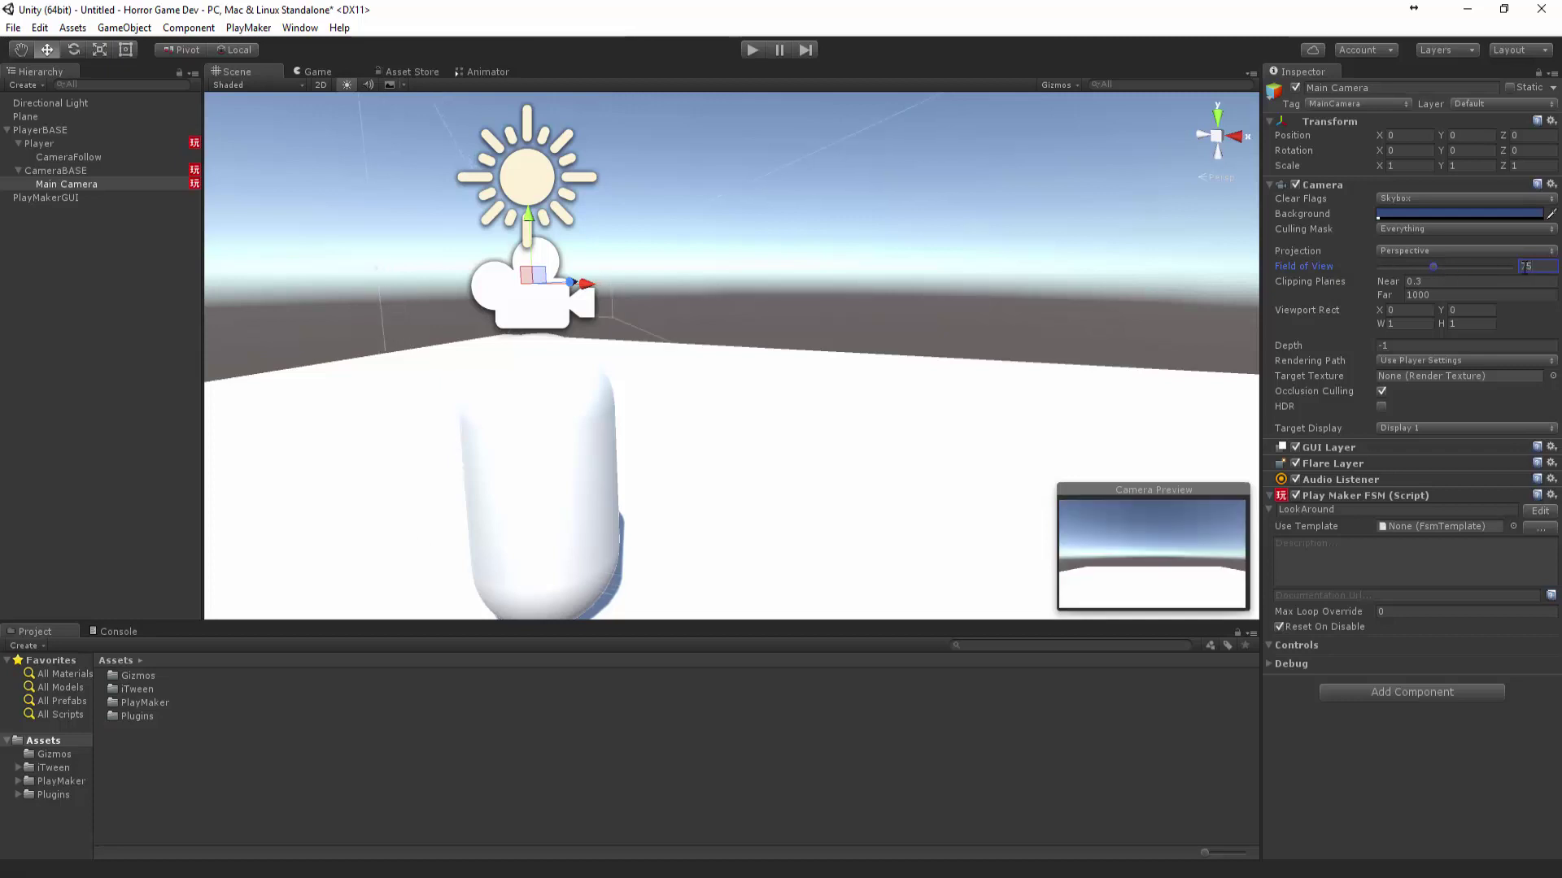
- Change Main Camera's background to a very dark grey
click(1460, 213)
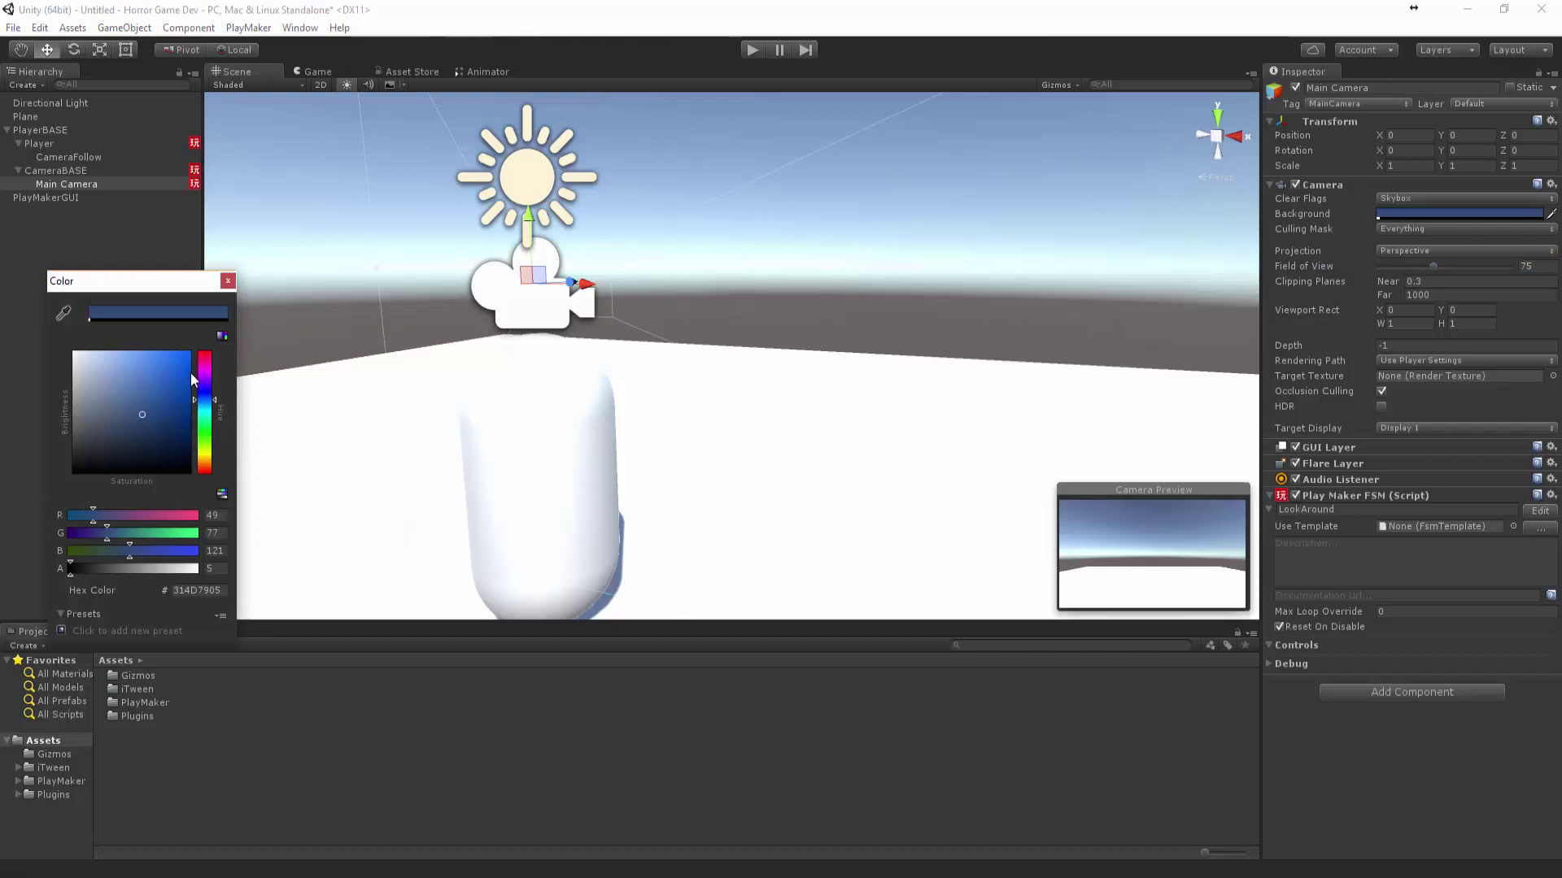
drag(131, 423, 83, 440)
click(228, 281)
- Review the Ambient Source options in the scene's Lighting settings, keep Skybox, and close the settings
click(300, 28)
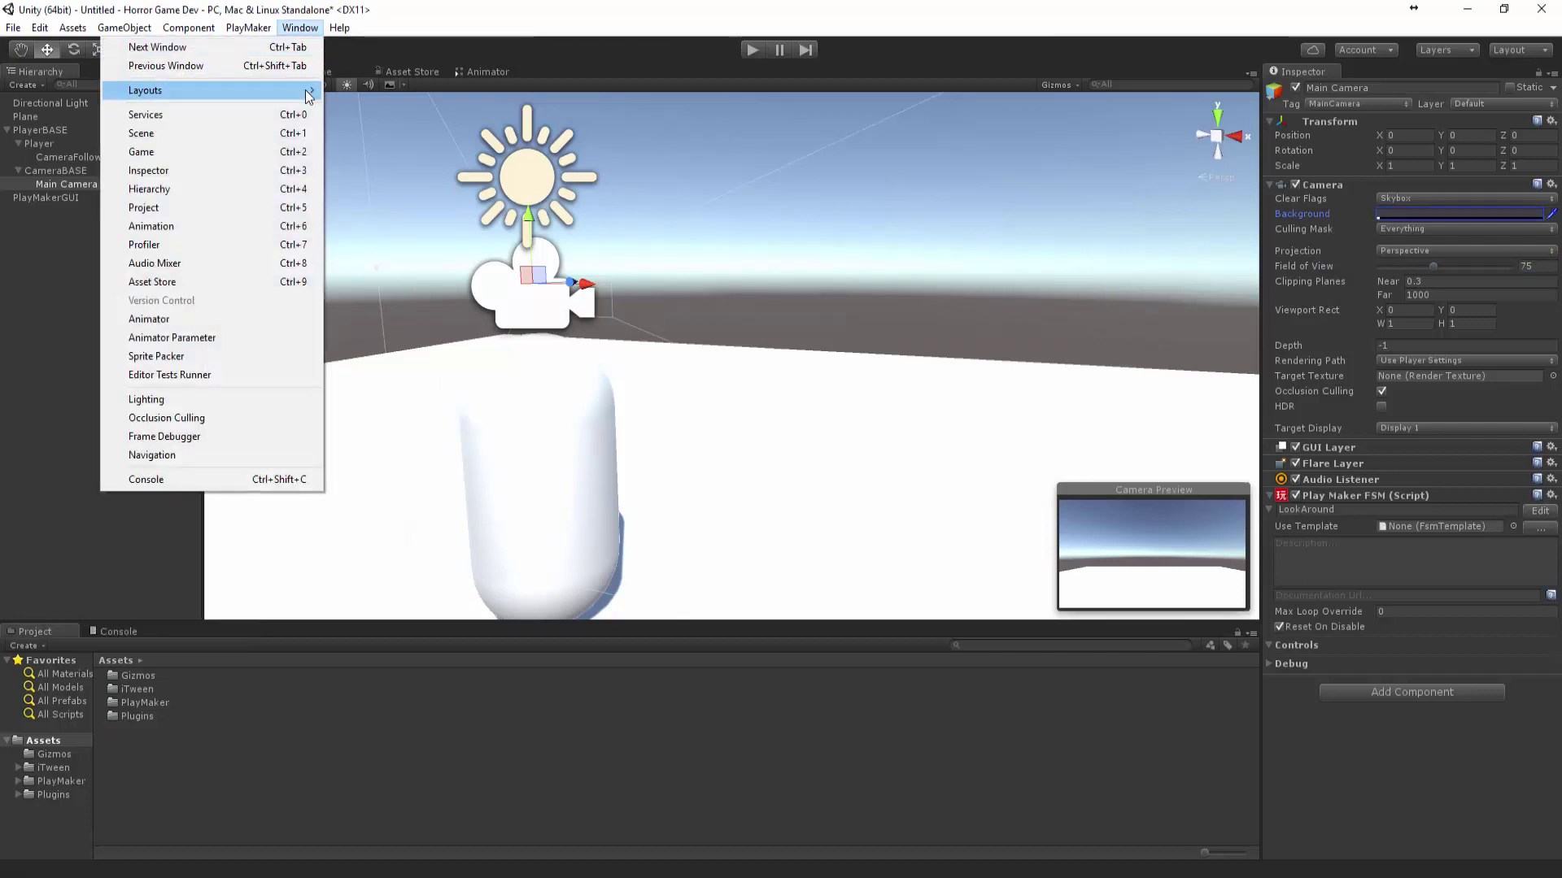
click(219, 398)
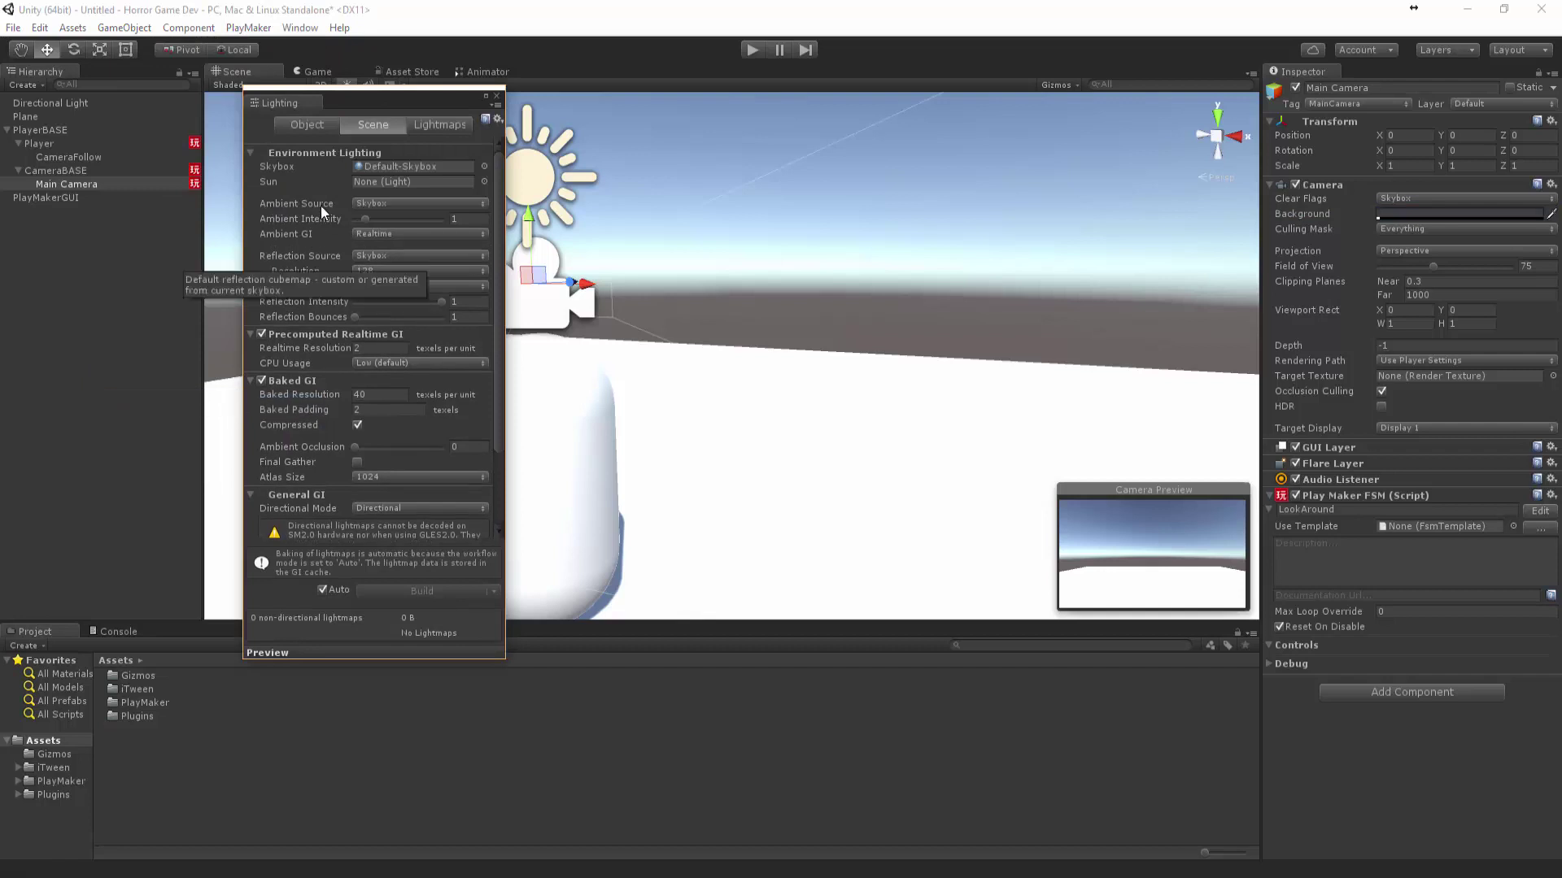
click(380, 202)
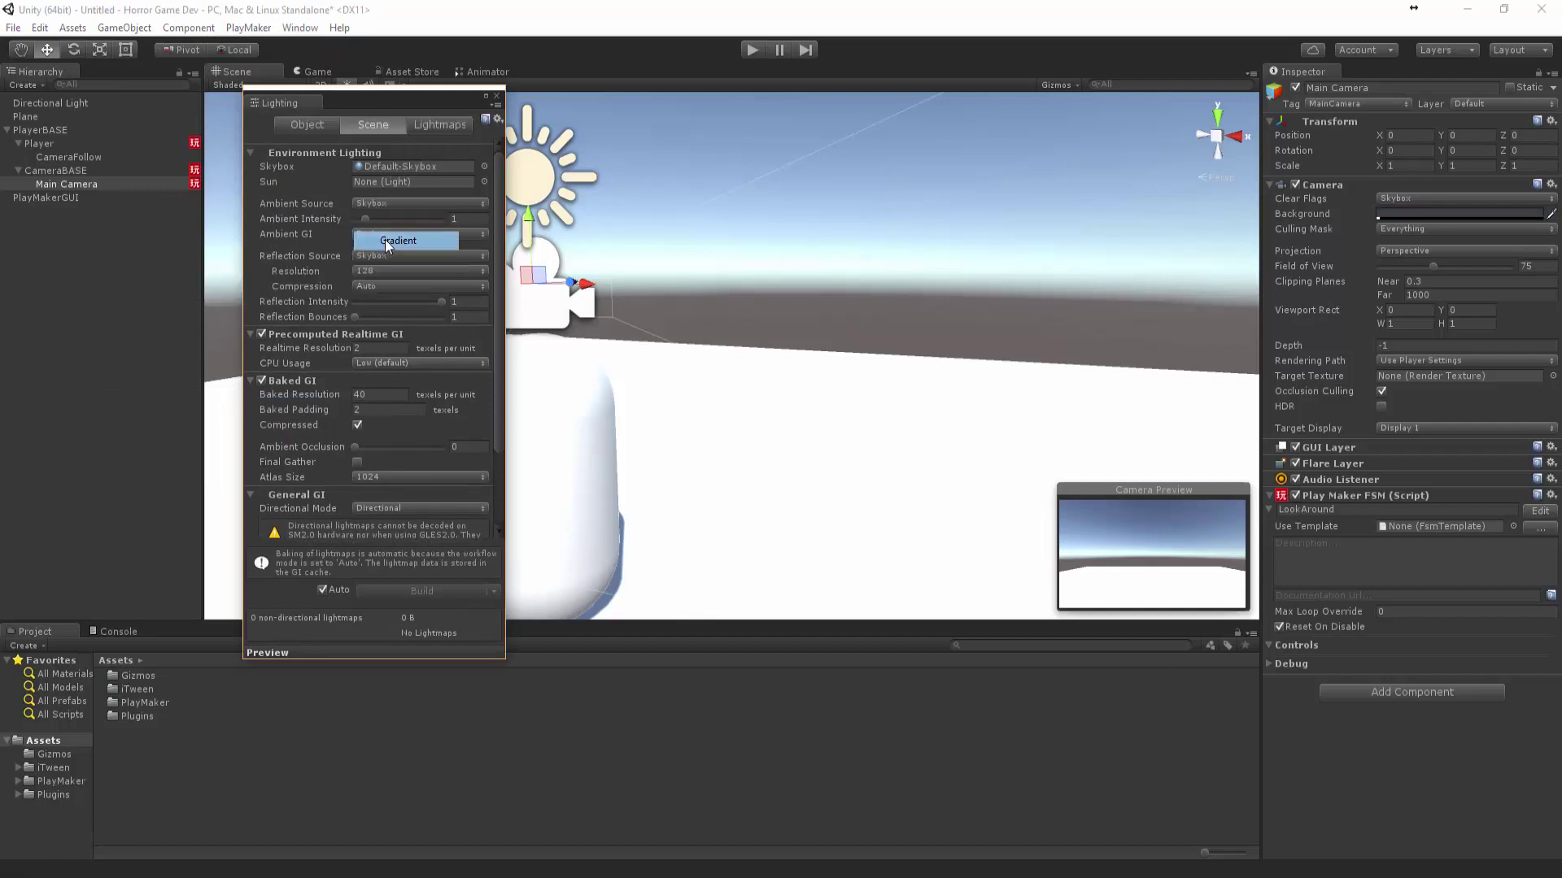
click(384, 239)
click(385, 221)
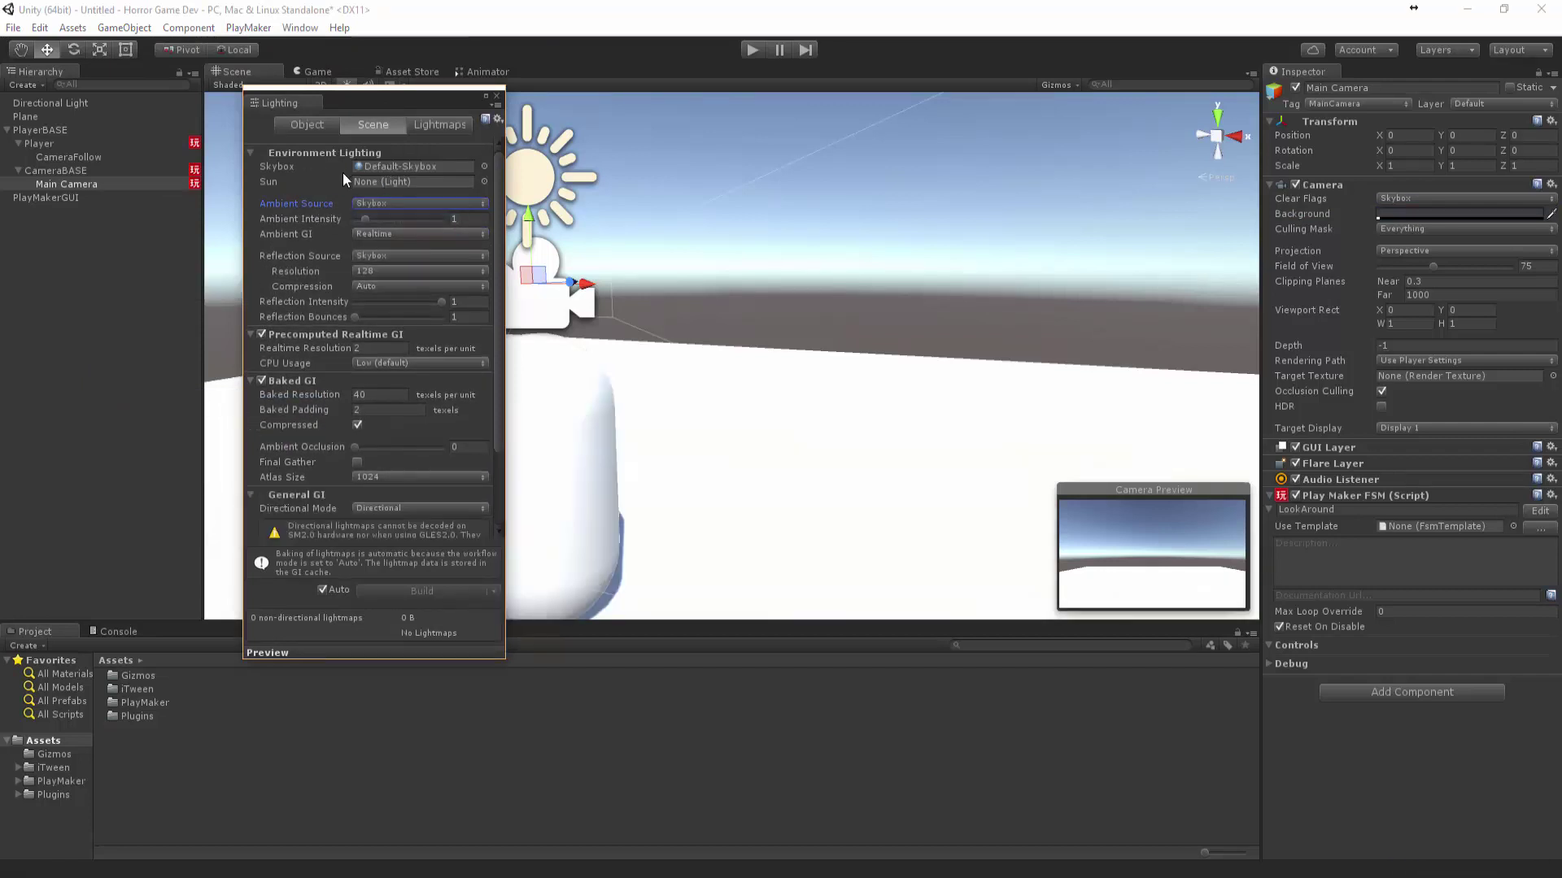
click(496, 96)
- Play-test the first-person view with the game aspect ratio kept at 16:9, ending play mode when done
click(752, 51)
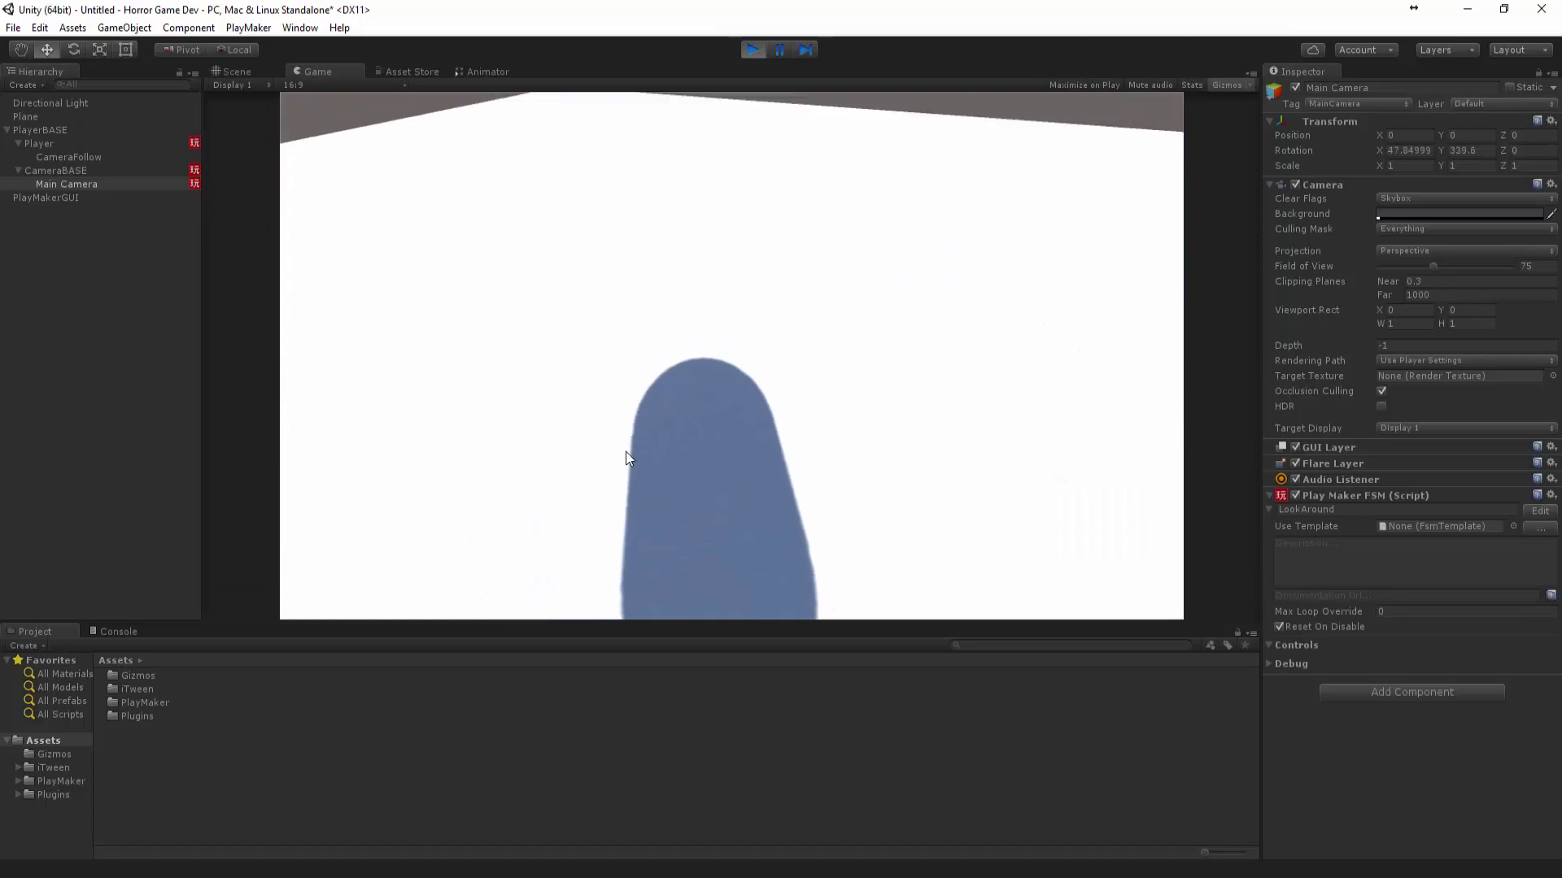
click(302, 83)
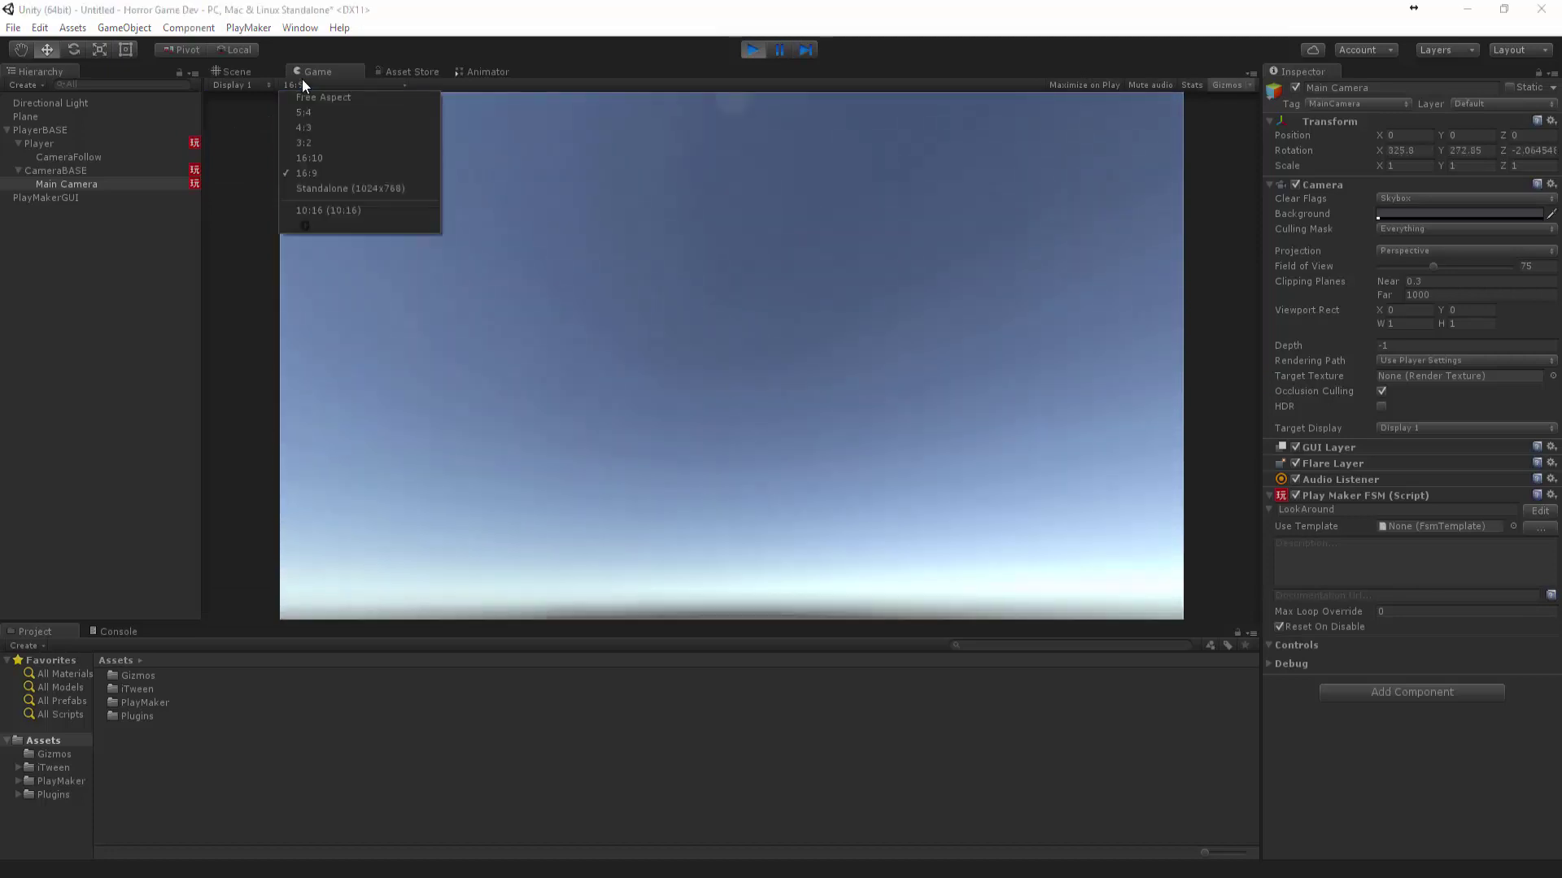
click(323, 173)
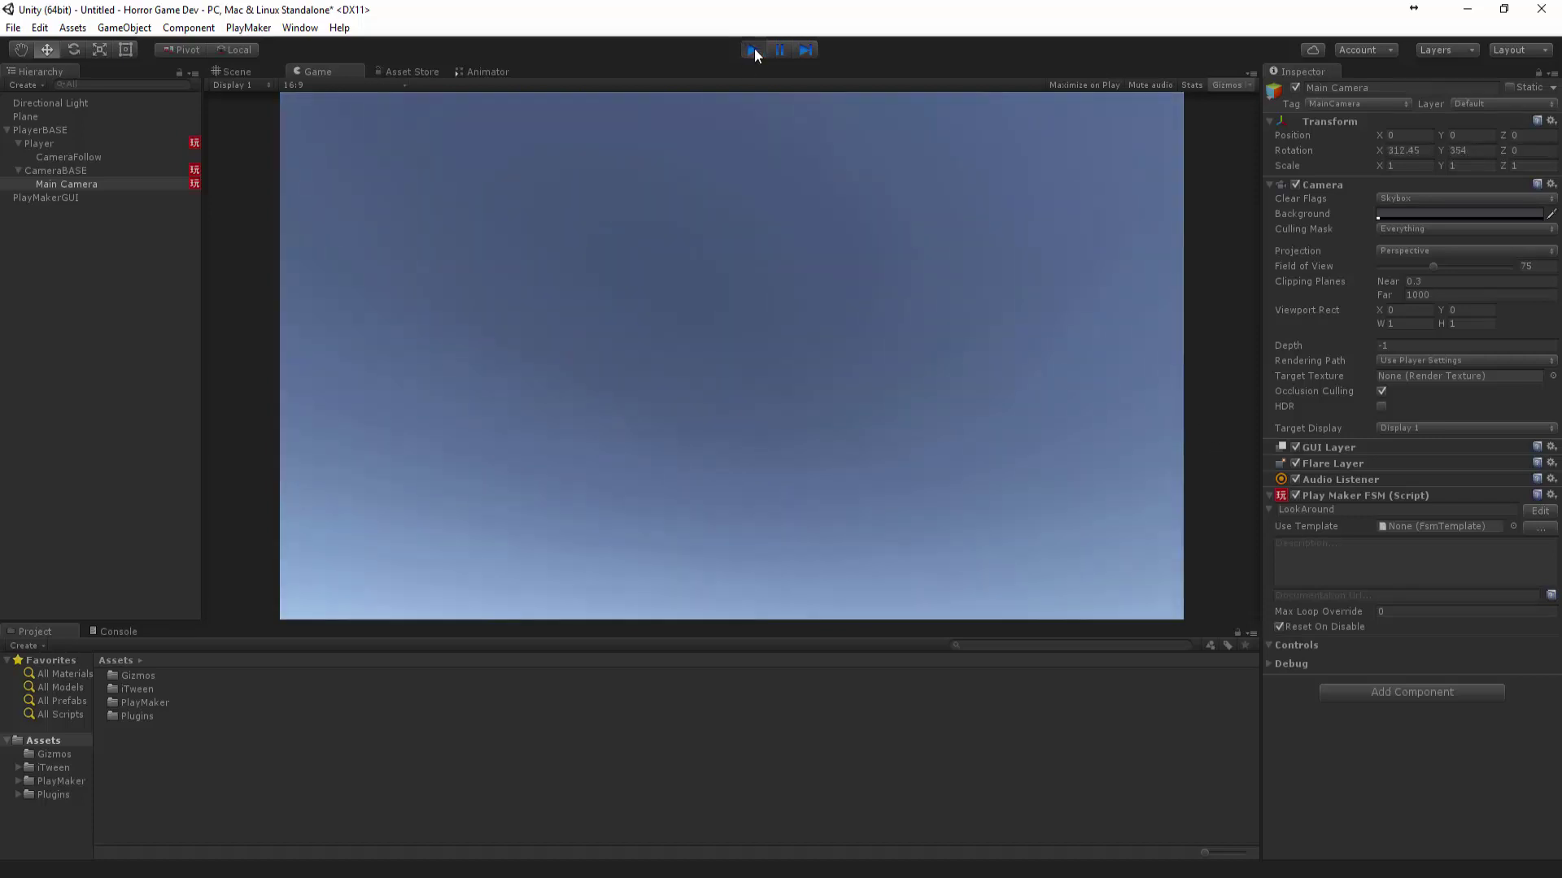
click(753, 49)
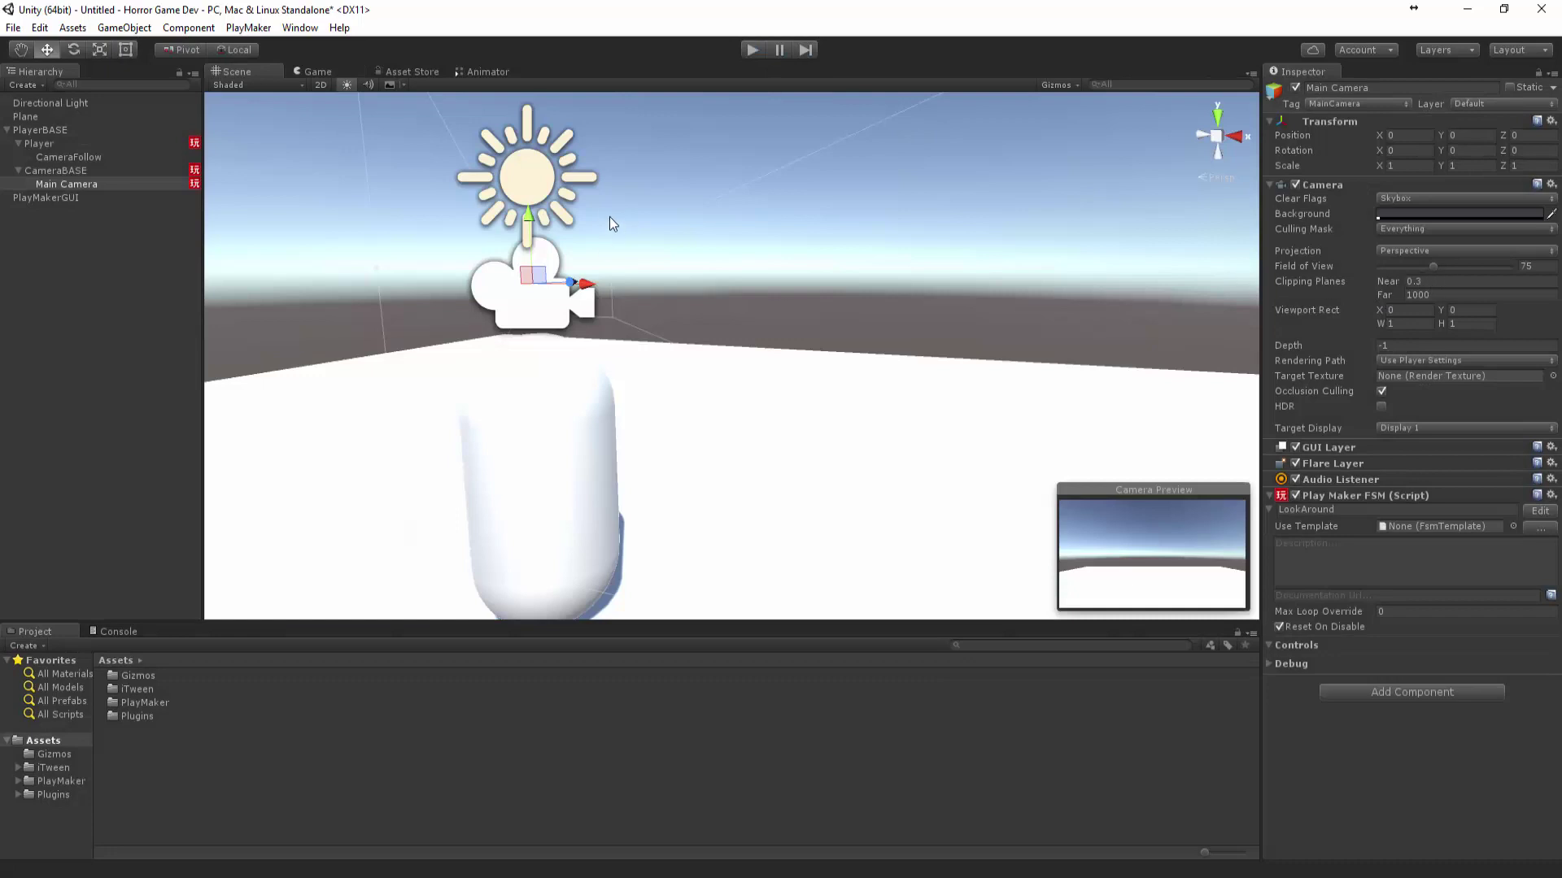
- Raise CameraFollow above the Player to a Y position of about 1.231 and play-test the higher view
click(73, 157)
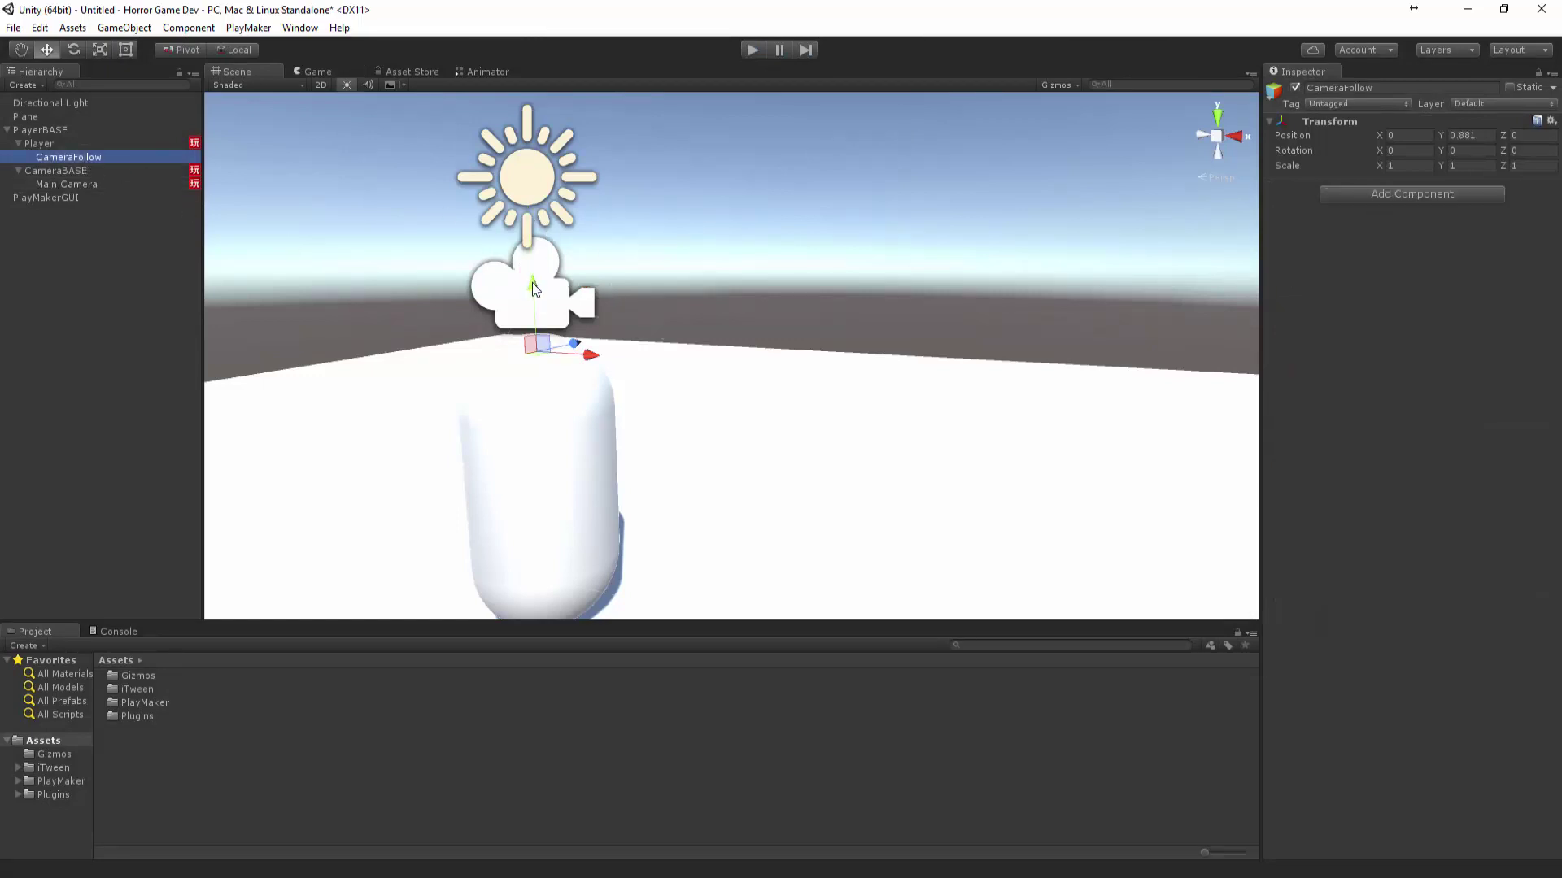
drag(532, 281, 530, 227)
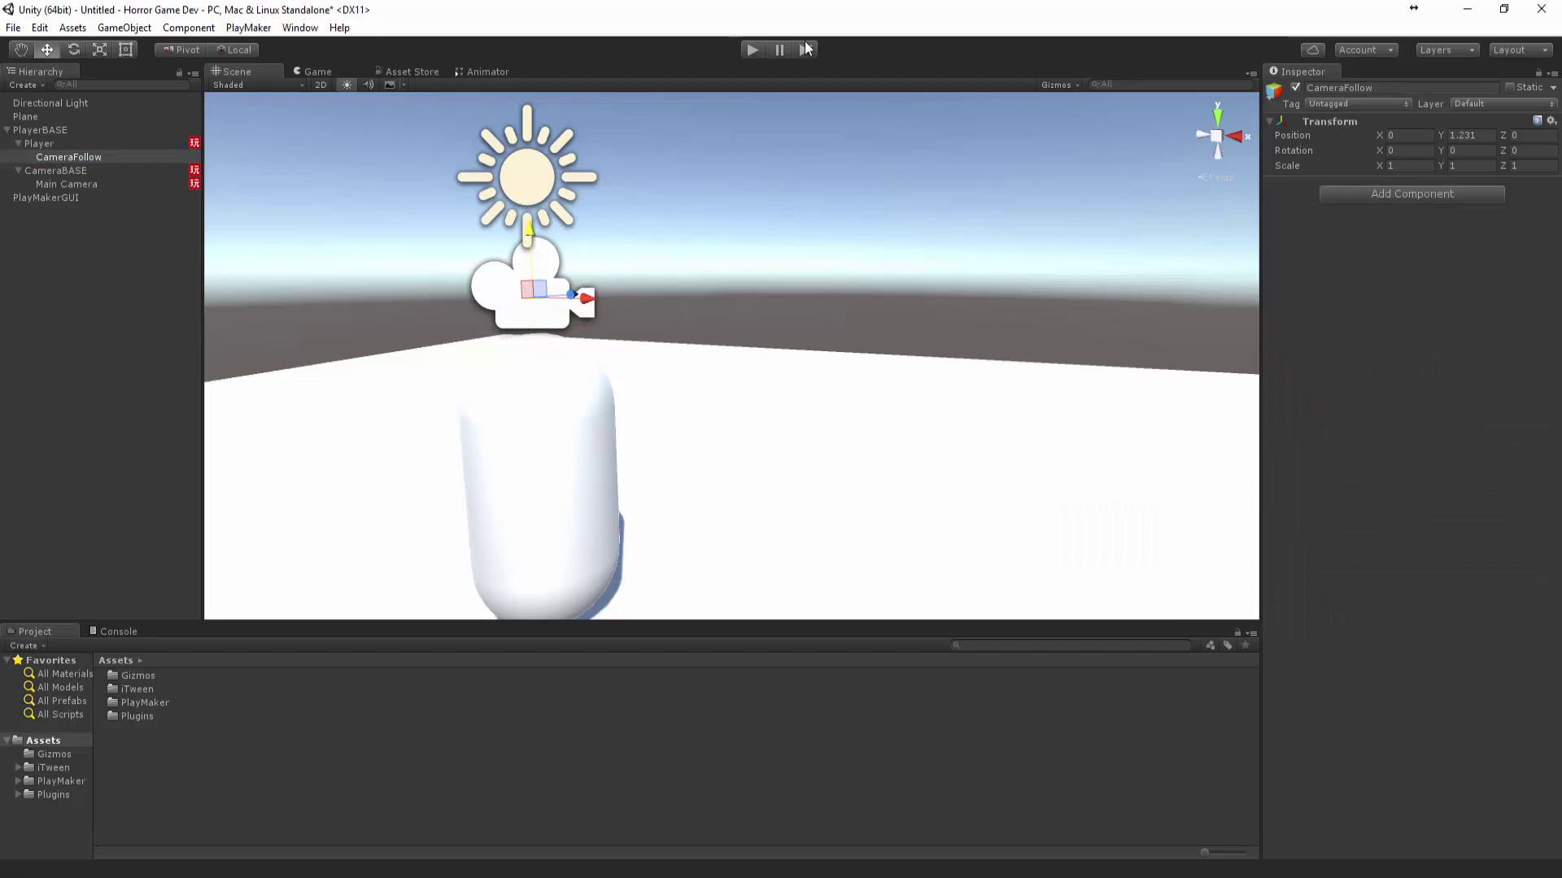
click(754, 50)
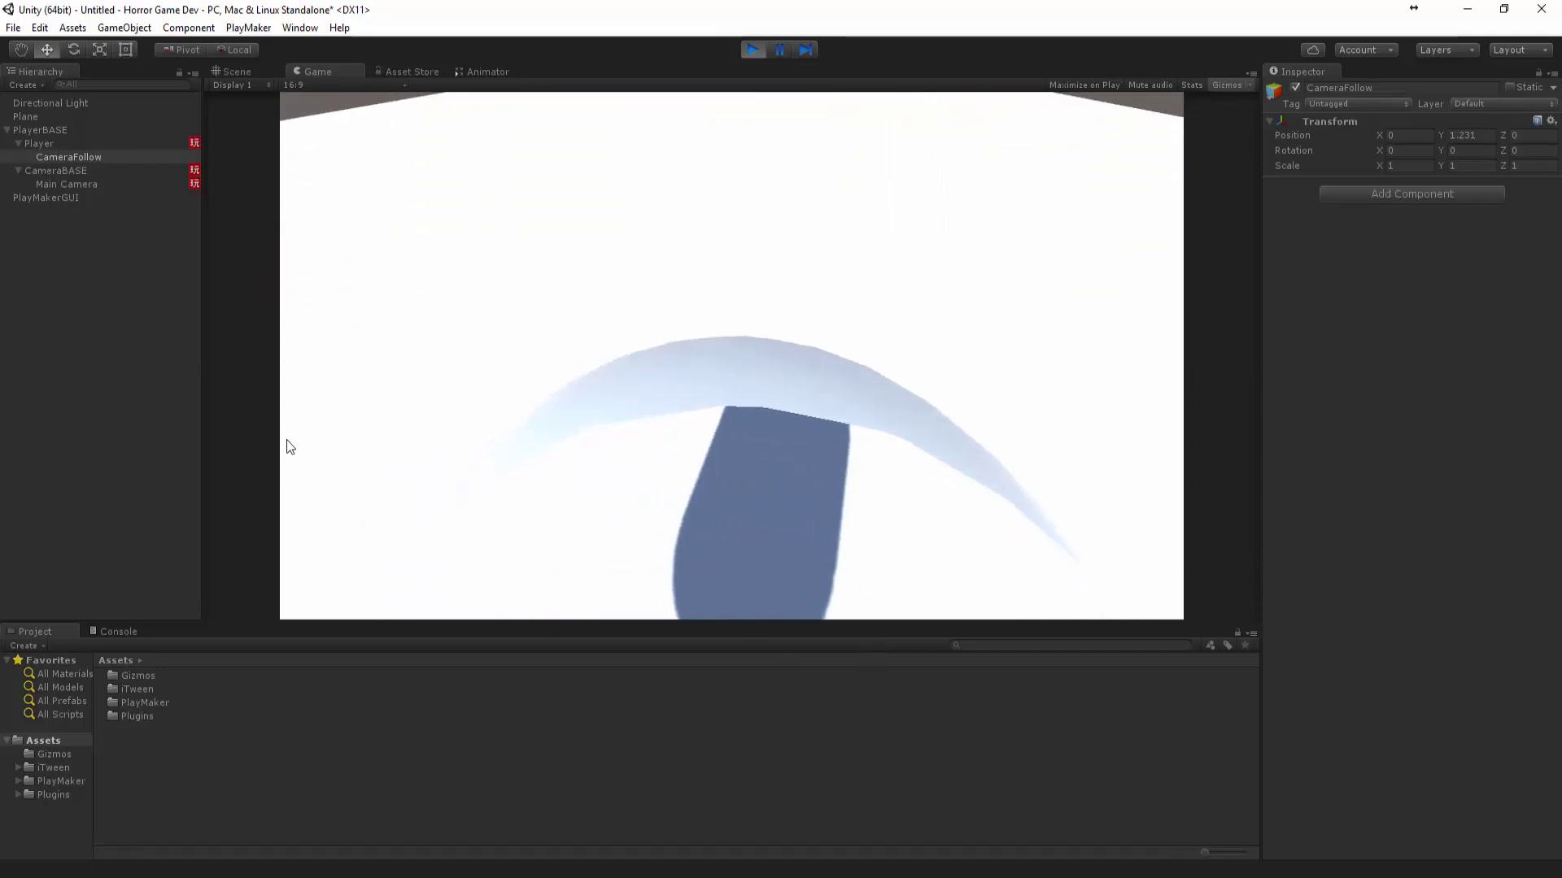
click(196, 452)
- Test a near clipping plane of 0.1 on Main Camera during play, and set it to 0.1 again outside play mode
click(65, 183)
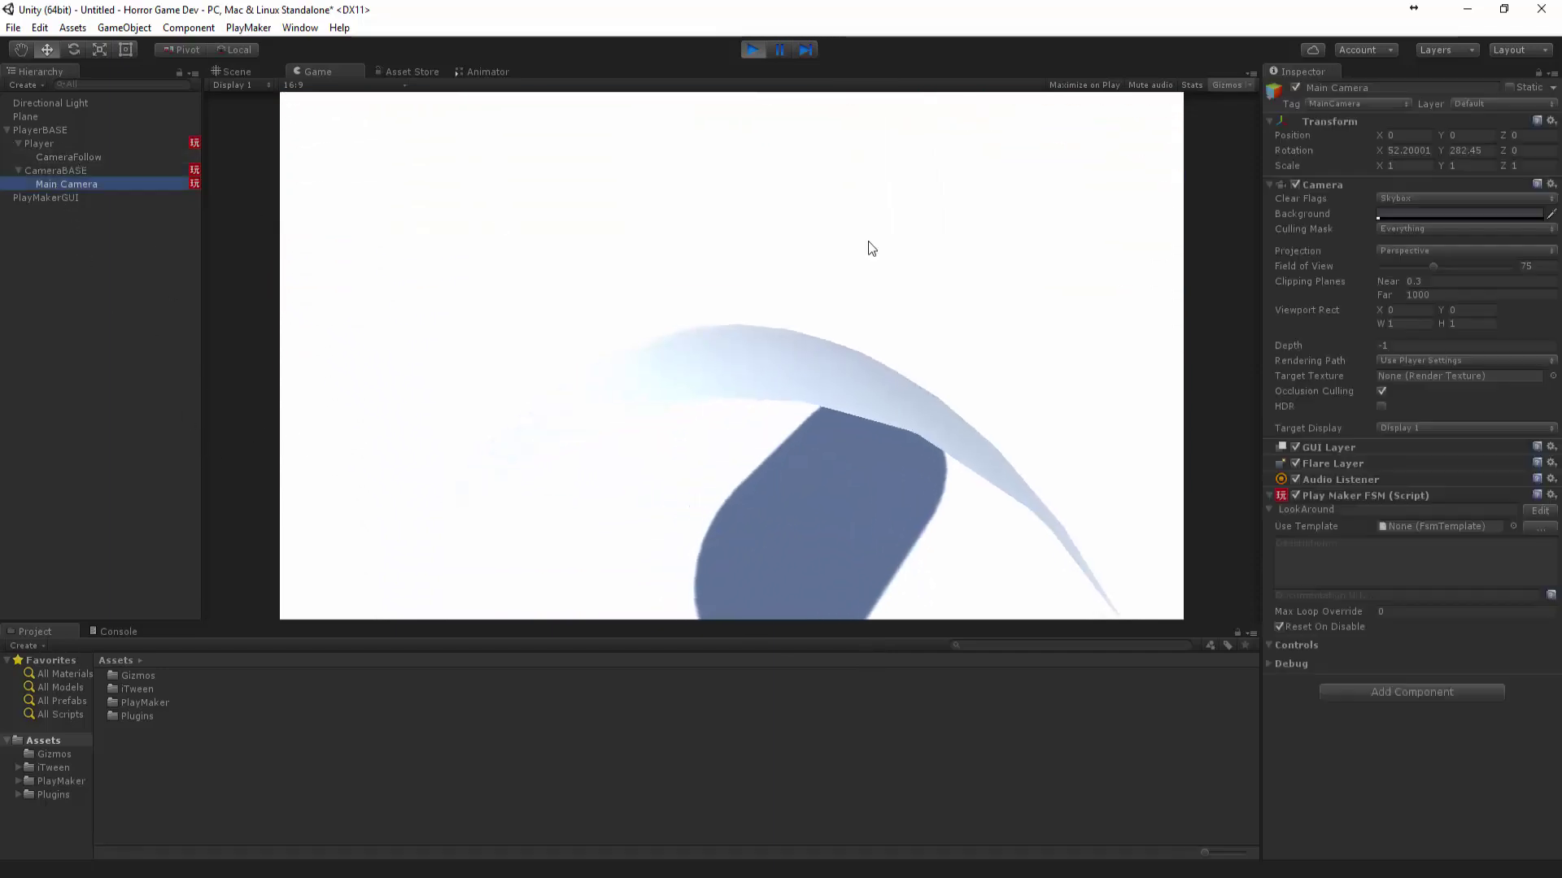
click(1392, 281)
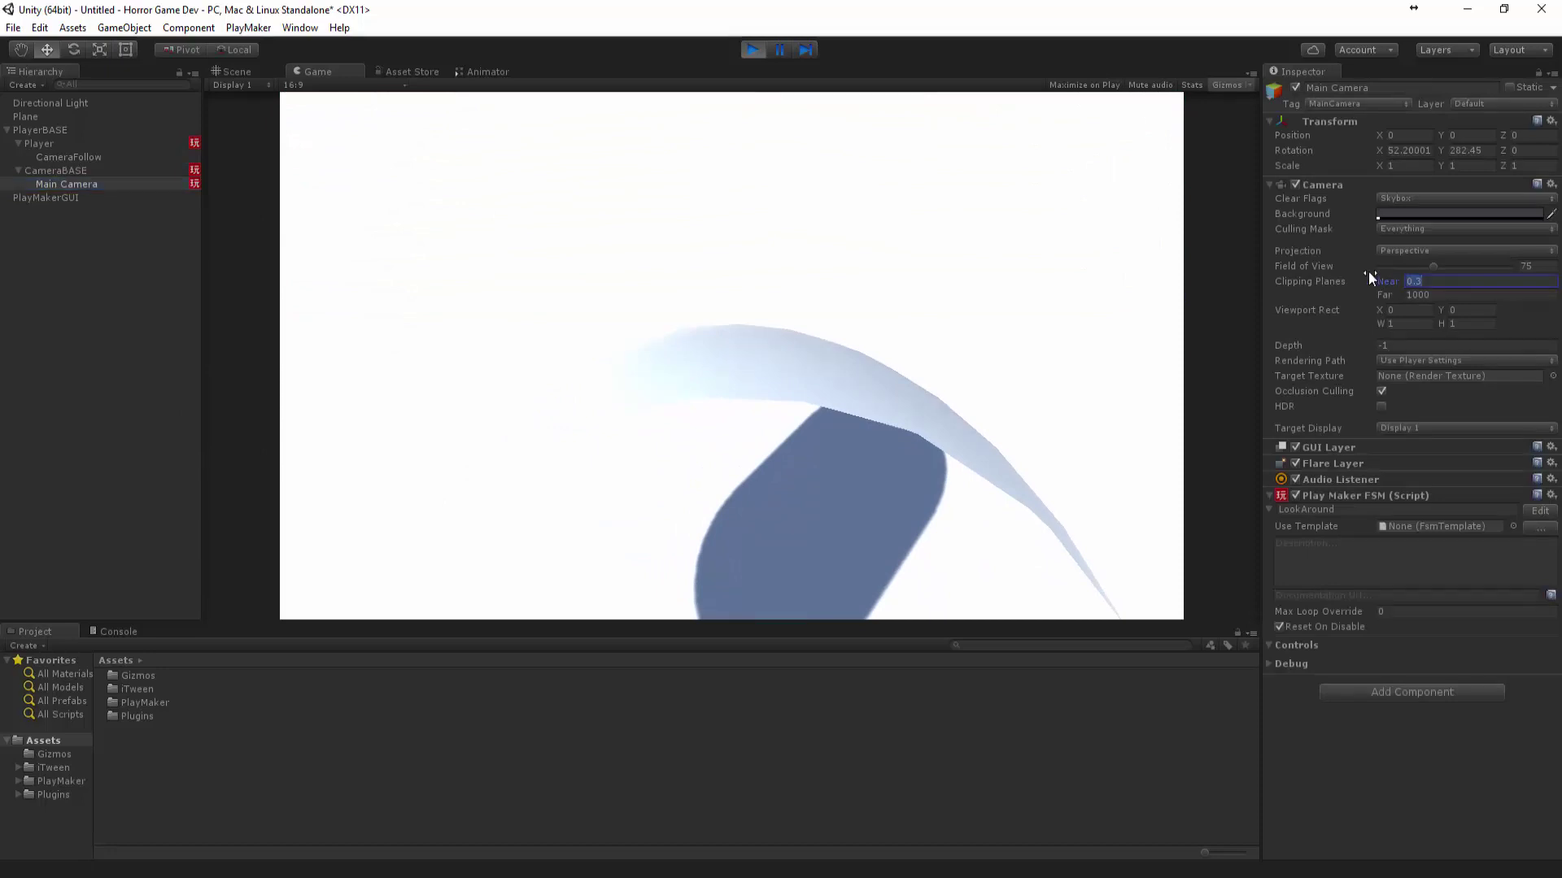
text(0.4)
key(BackSpace)
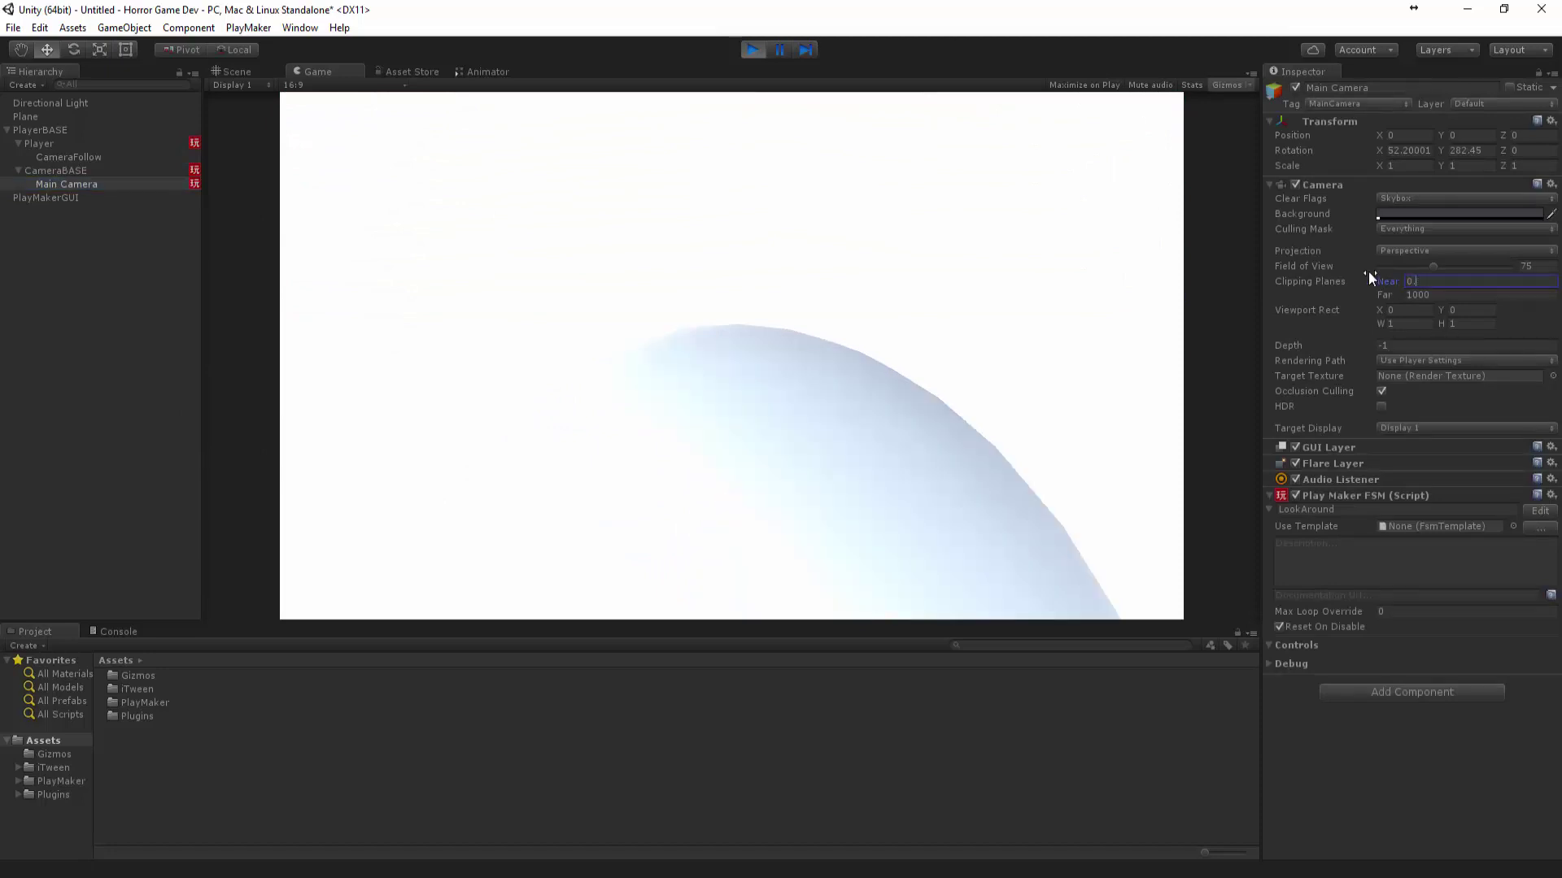
text(1)
key(Return)
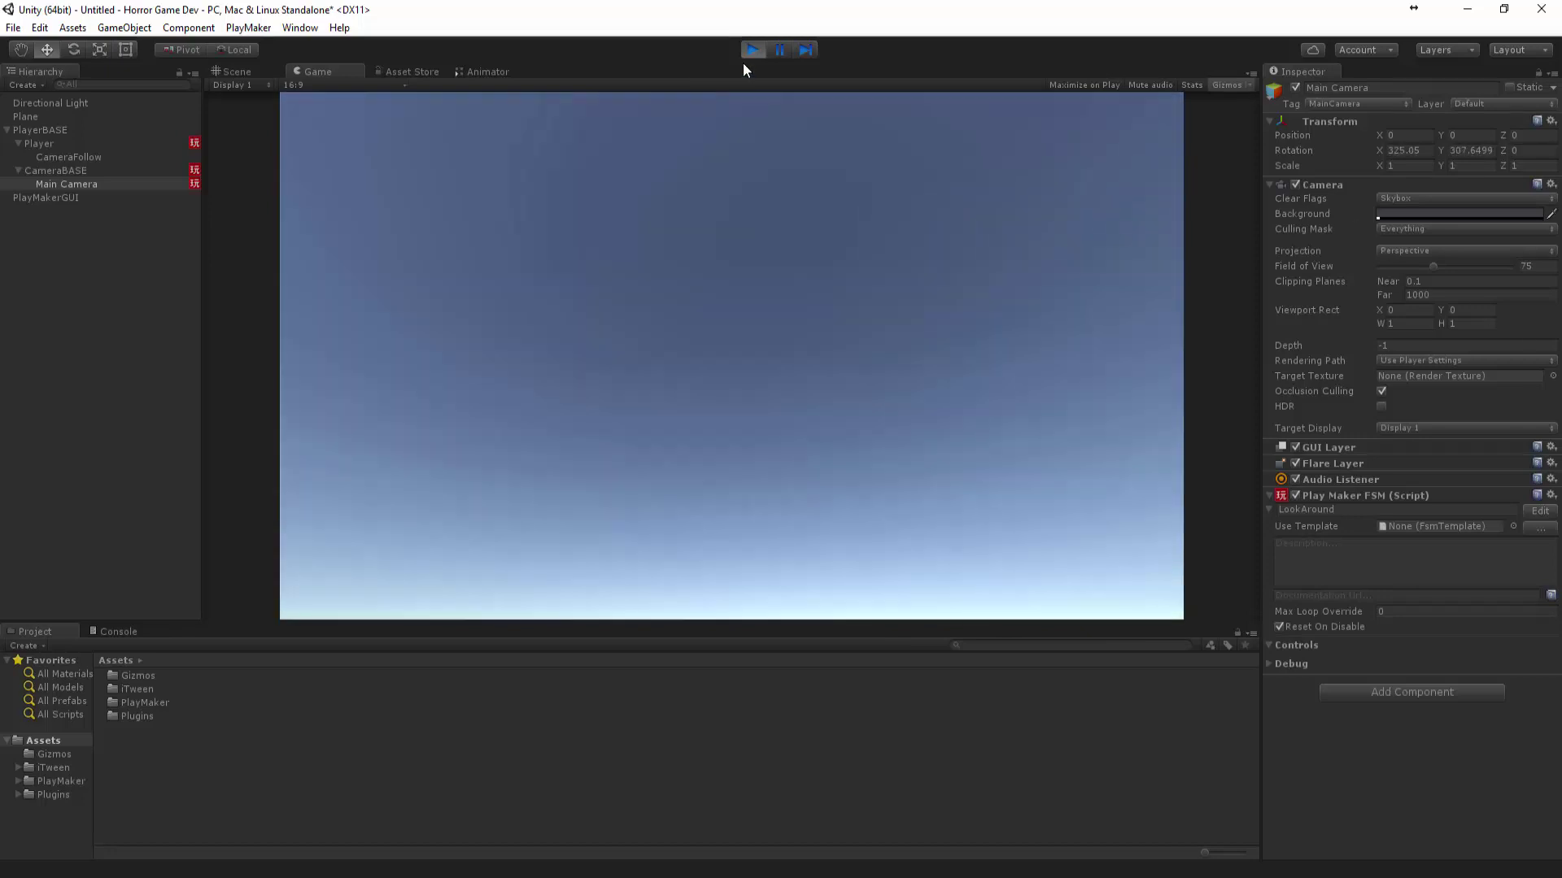
click(749, 51)
drag(1392, 285, 1353, 272)
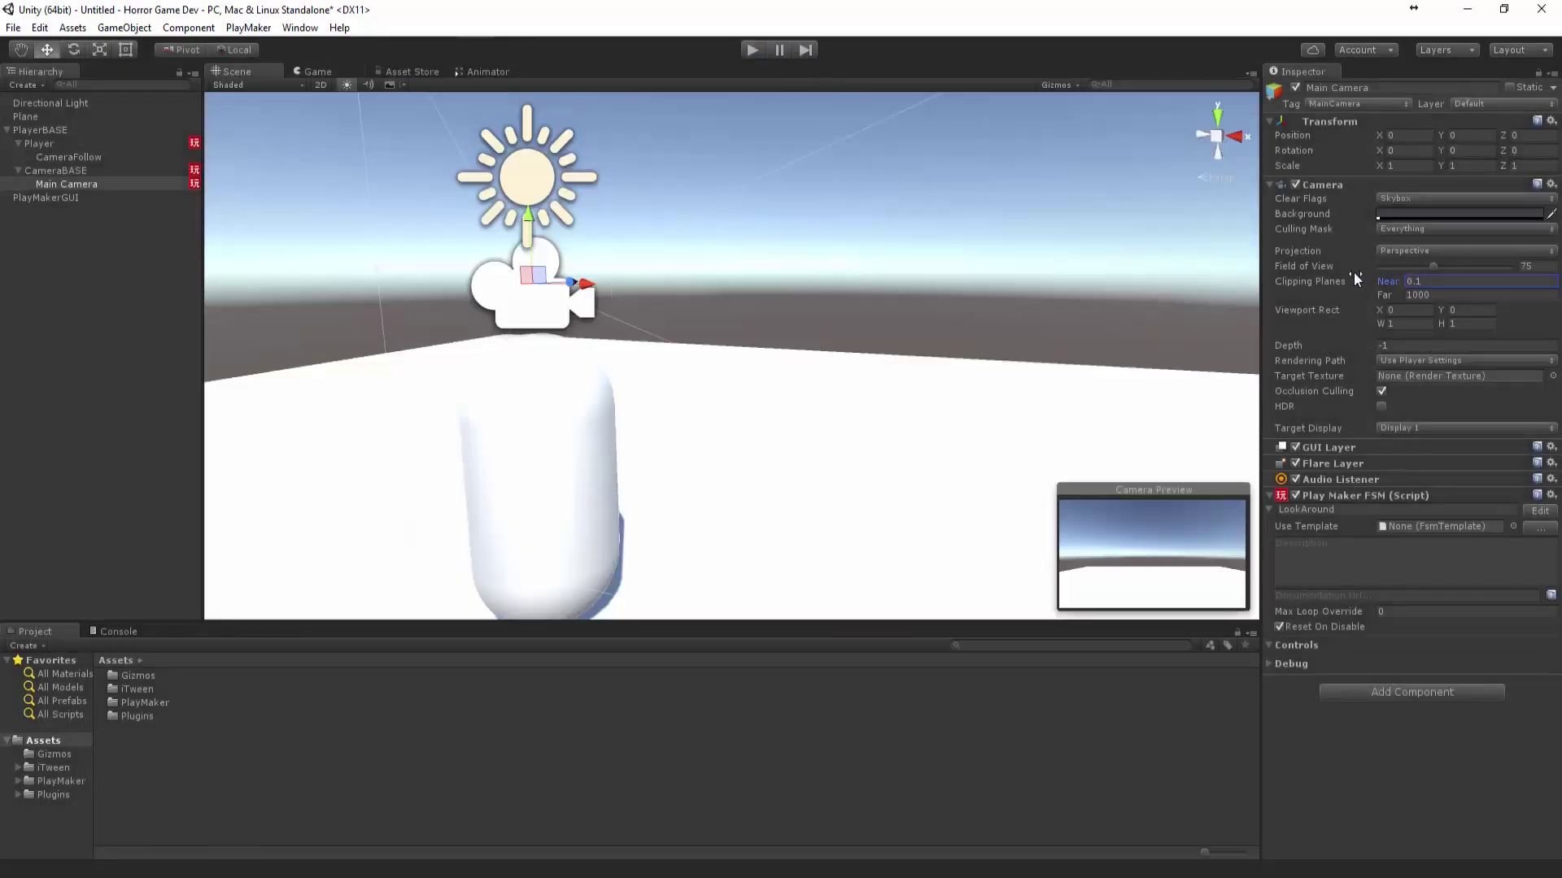
- Set the Move Towards Max Speed to 100 in the FollowPoint state of CameraBASE's FSM
click(122, 170)
click(1540, 200)
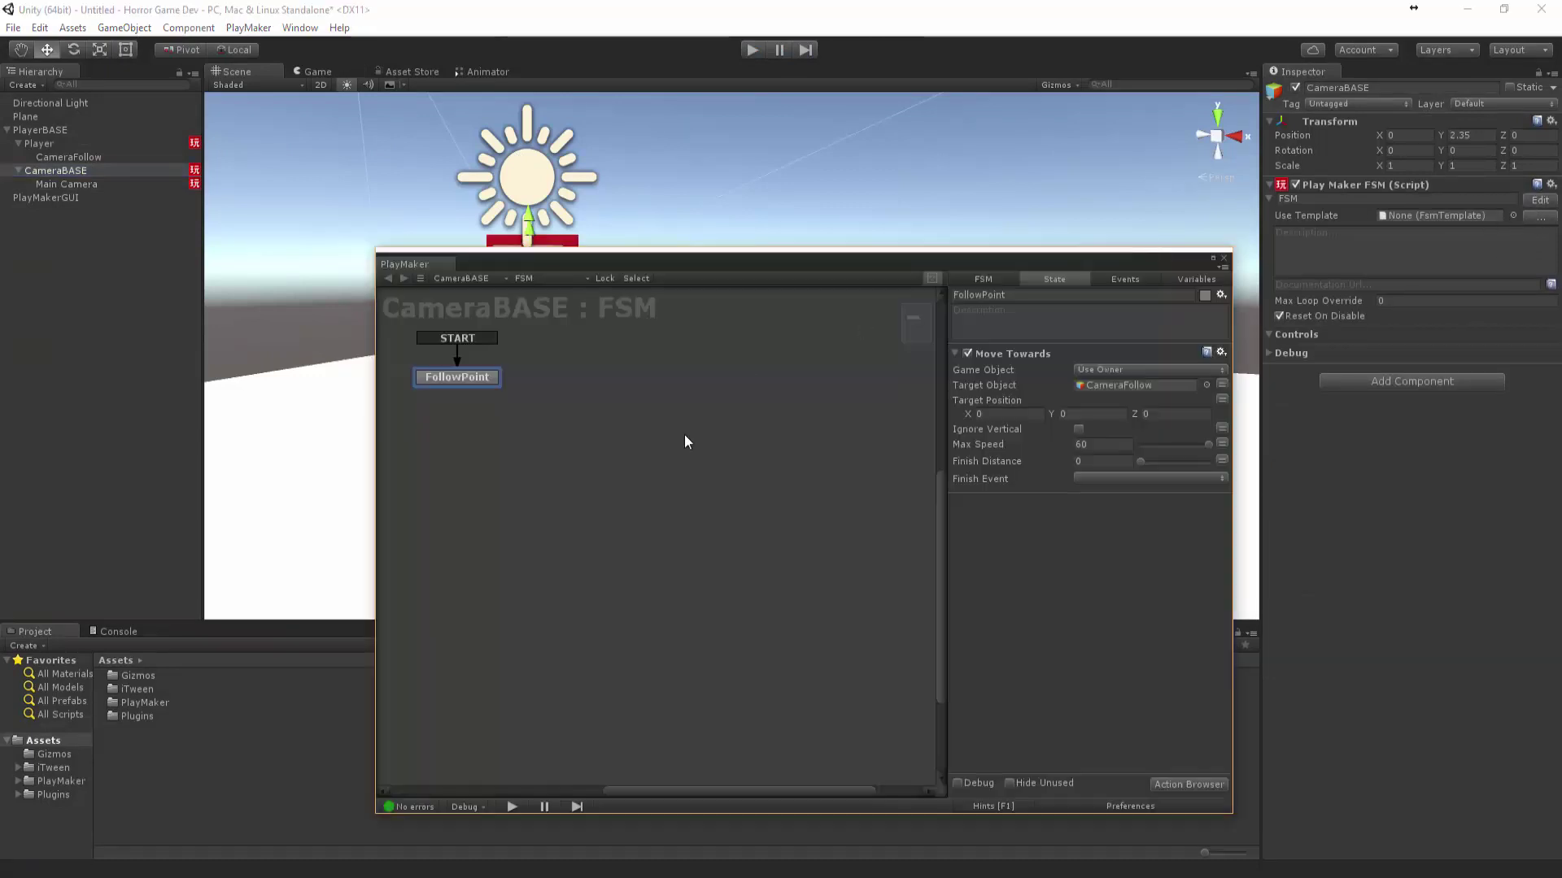
click(1102, 444)
text(100)
click(1223, 258)
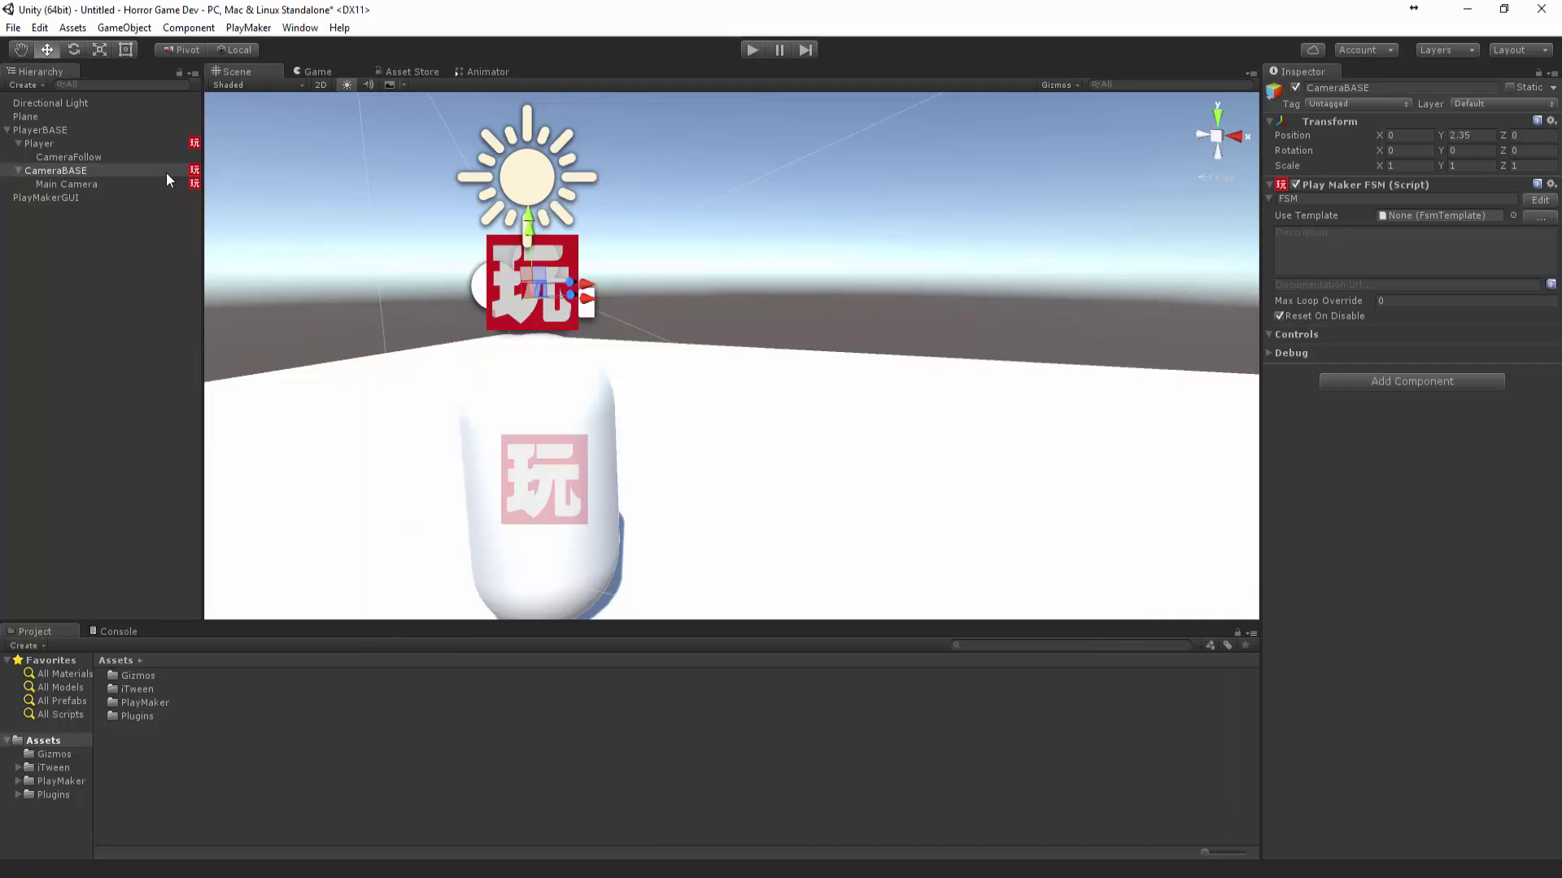
- Set the Get Axis Vector Multiplier to 5 in the Movement state of Player's Movement FSM
click(73, 144)
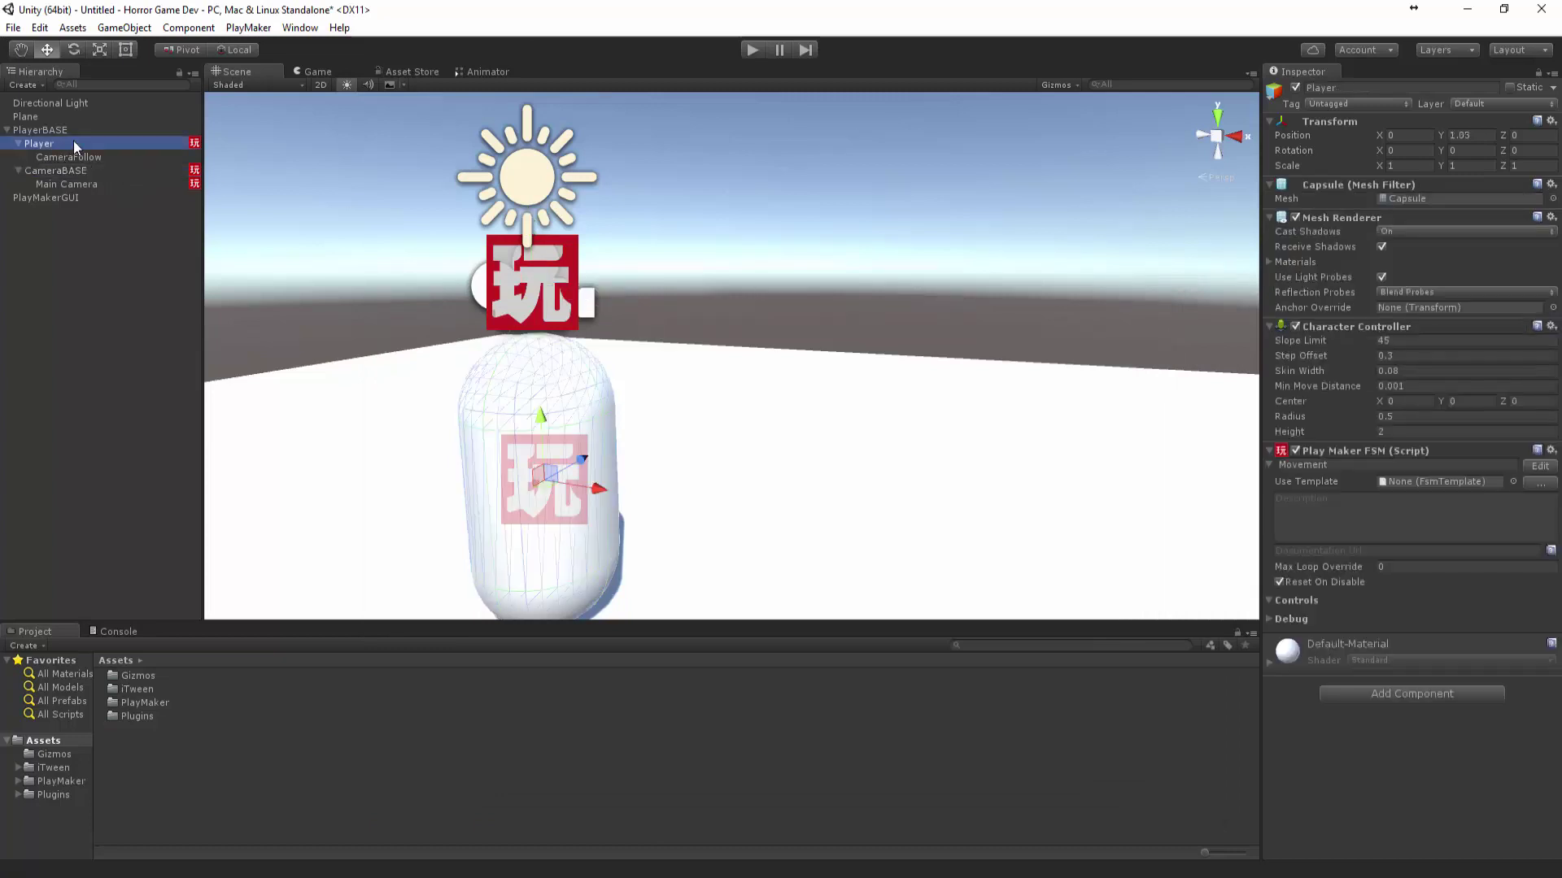
click(1539, 466)
click(481, 541)
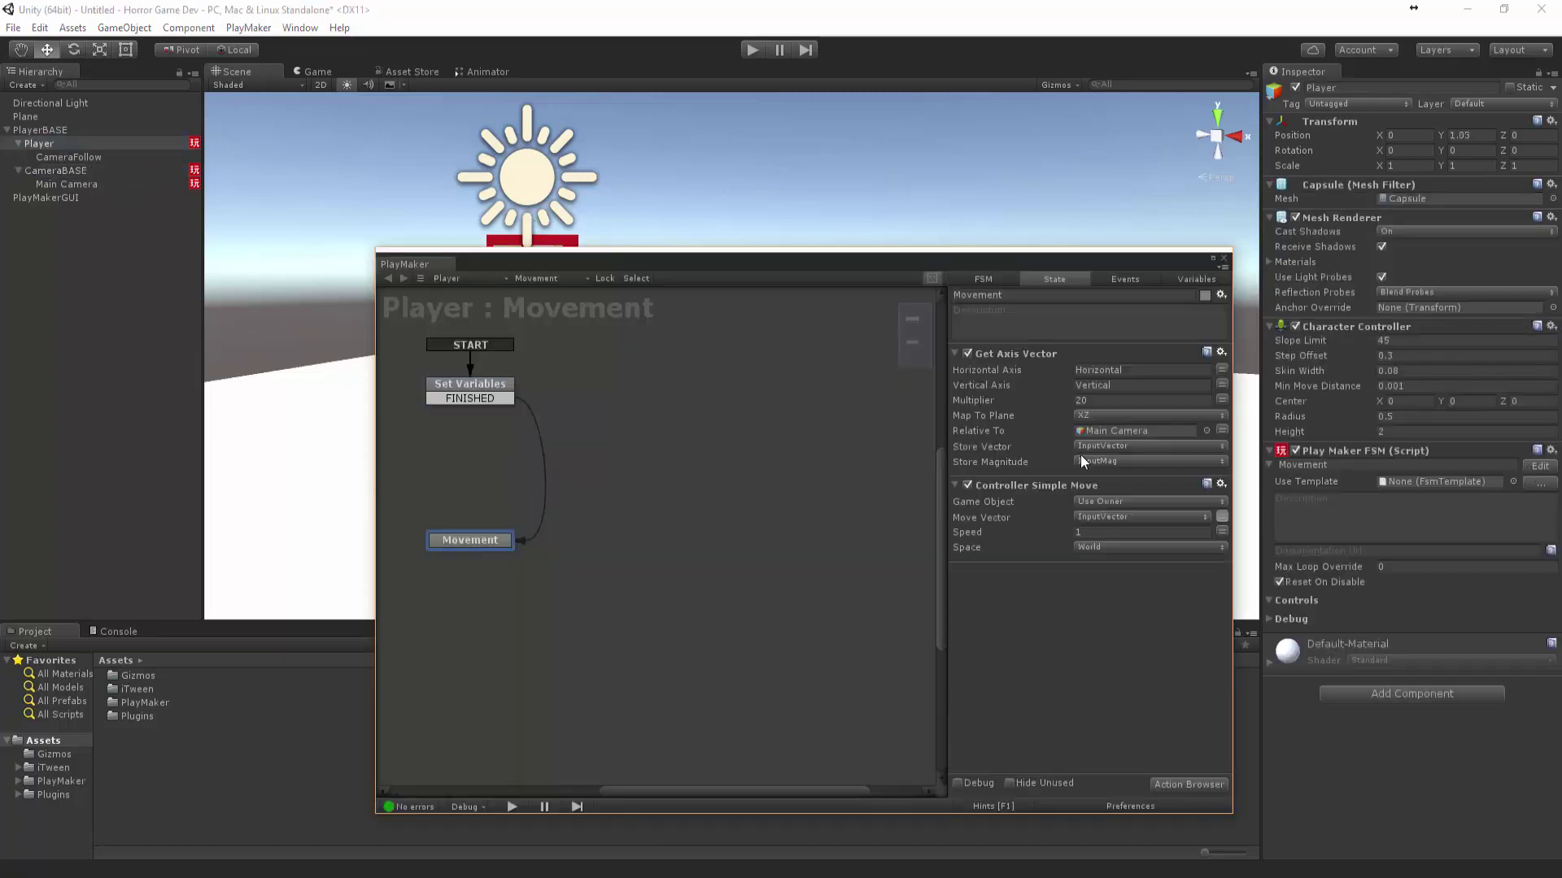
text(5)
click(1223, 260)
- Play-test walking forward, backward and sideways with the new movement speed, ending play mode when done
click(752, 50)
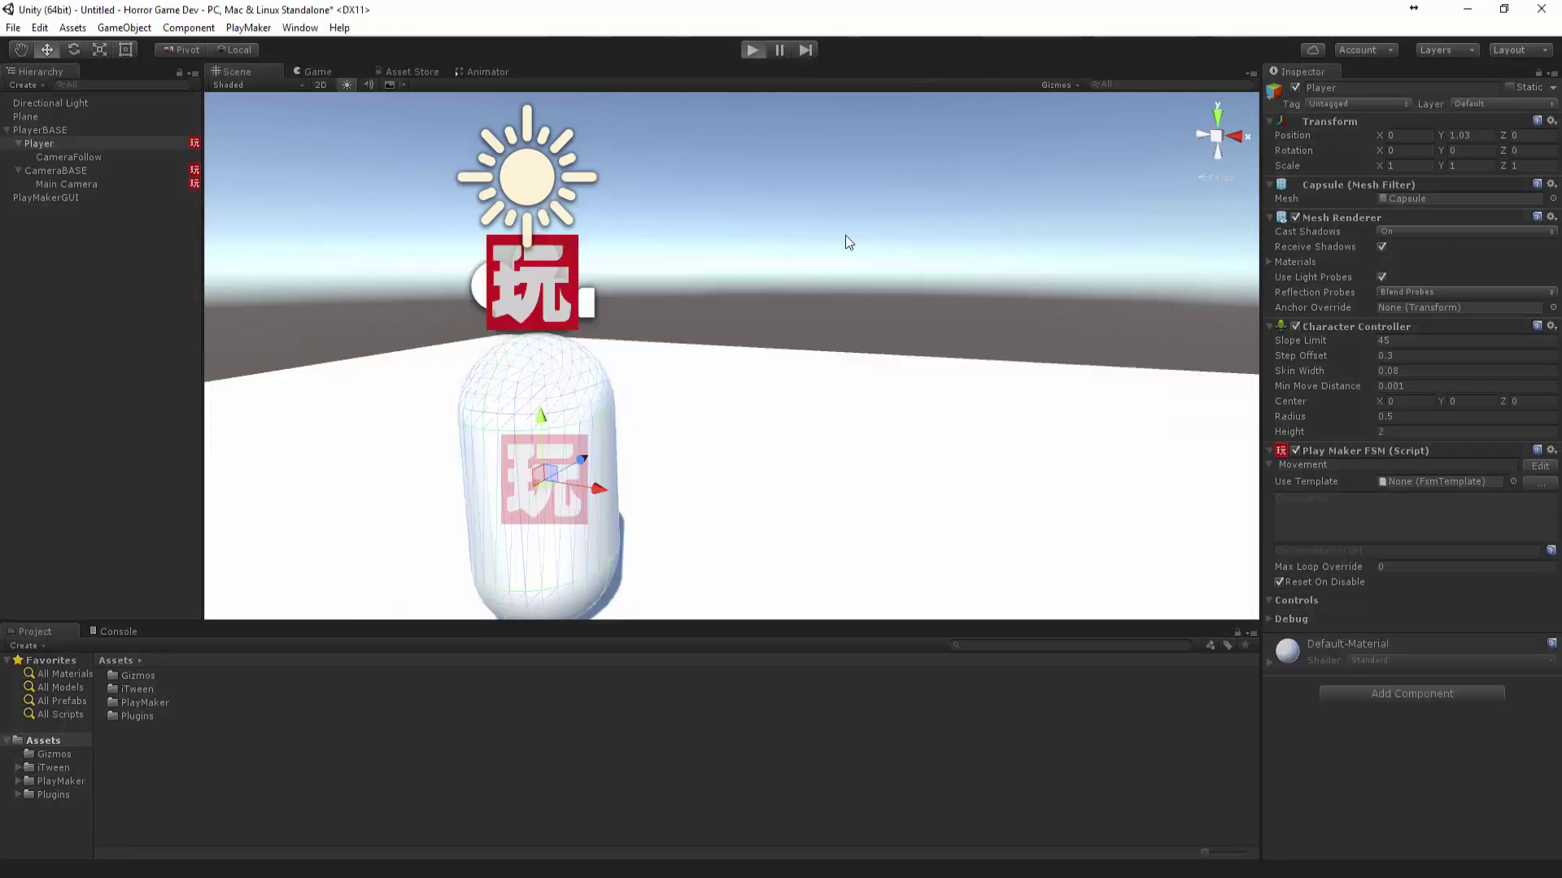
key(w)
key(d)
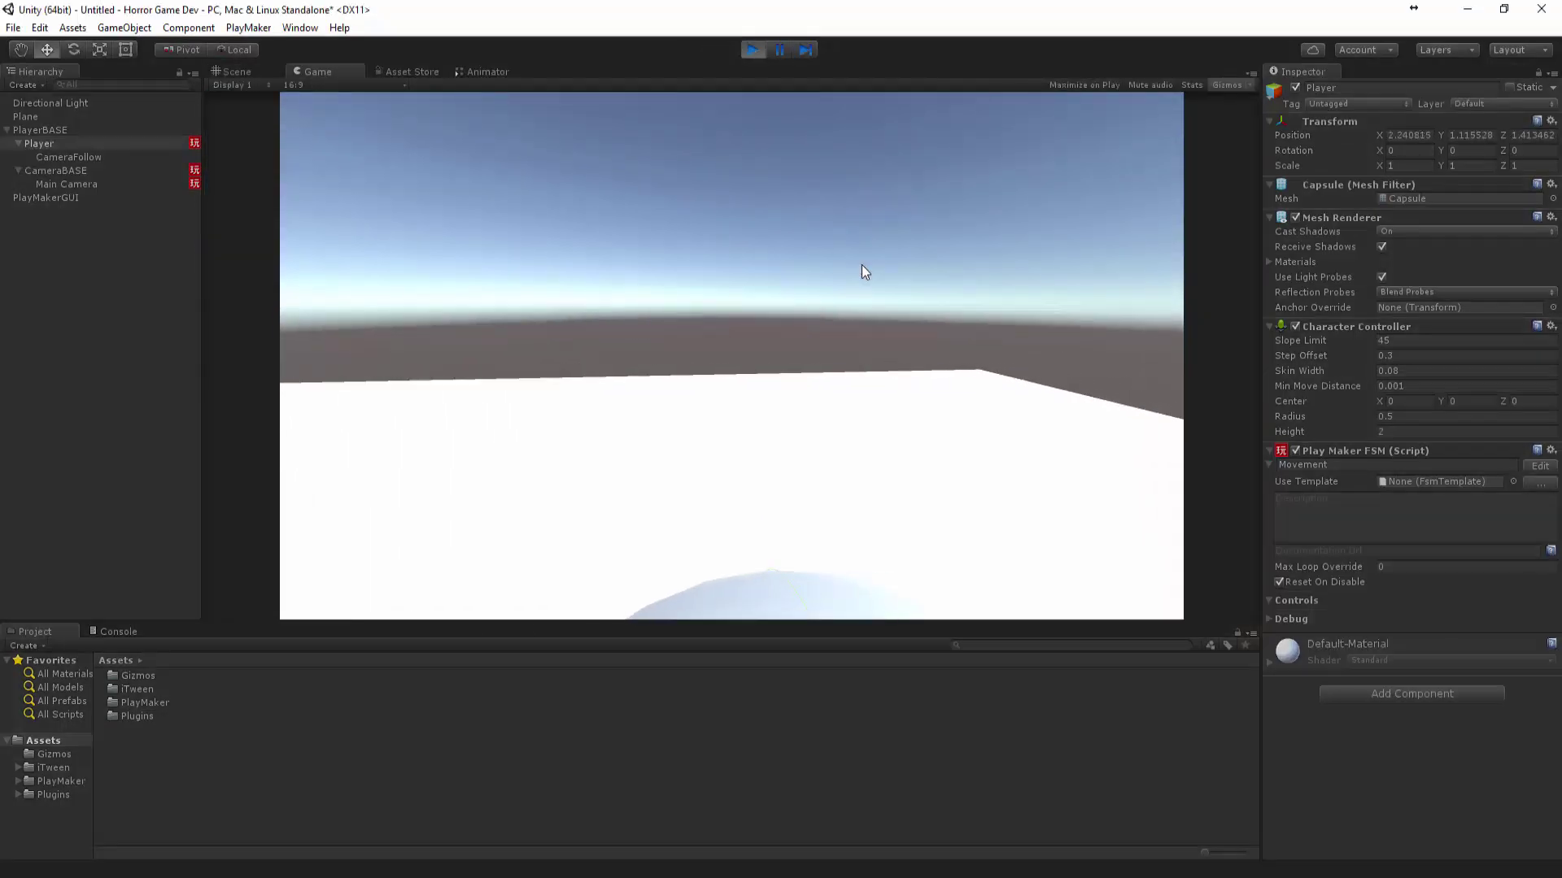
key(w)
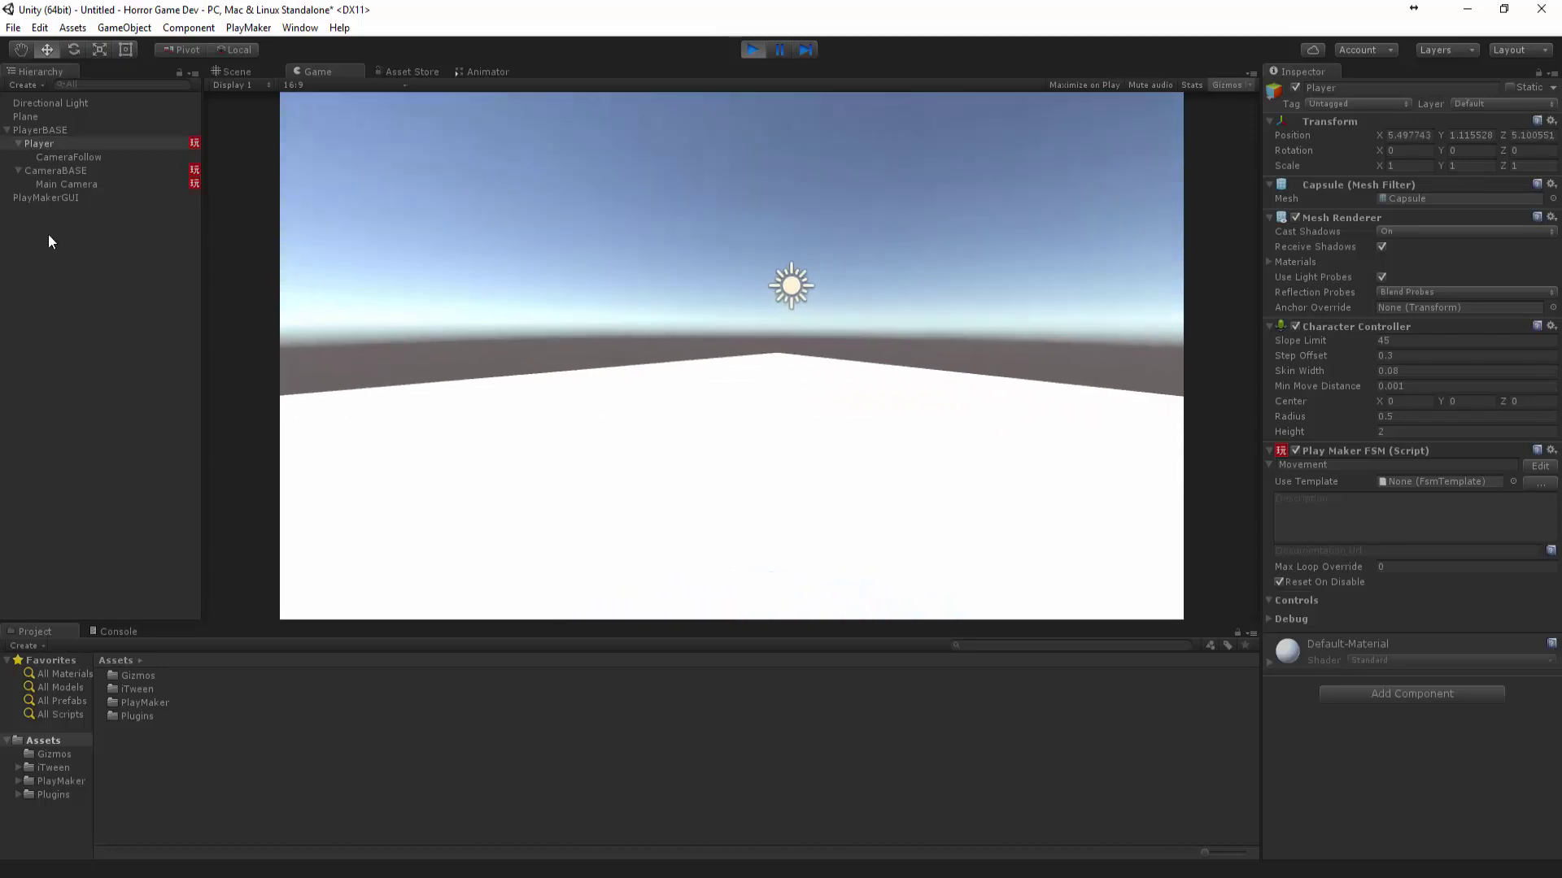
key(s)
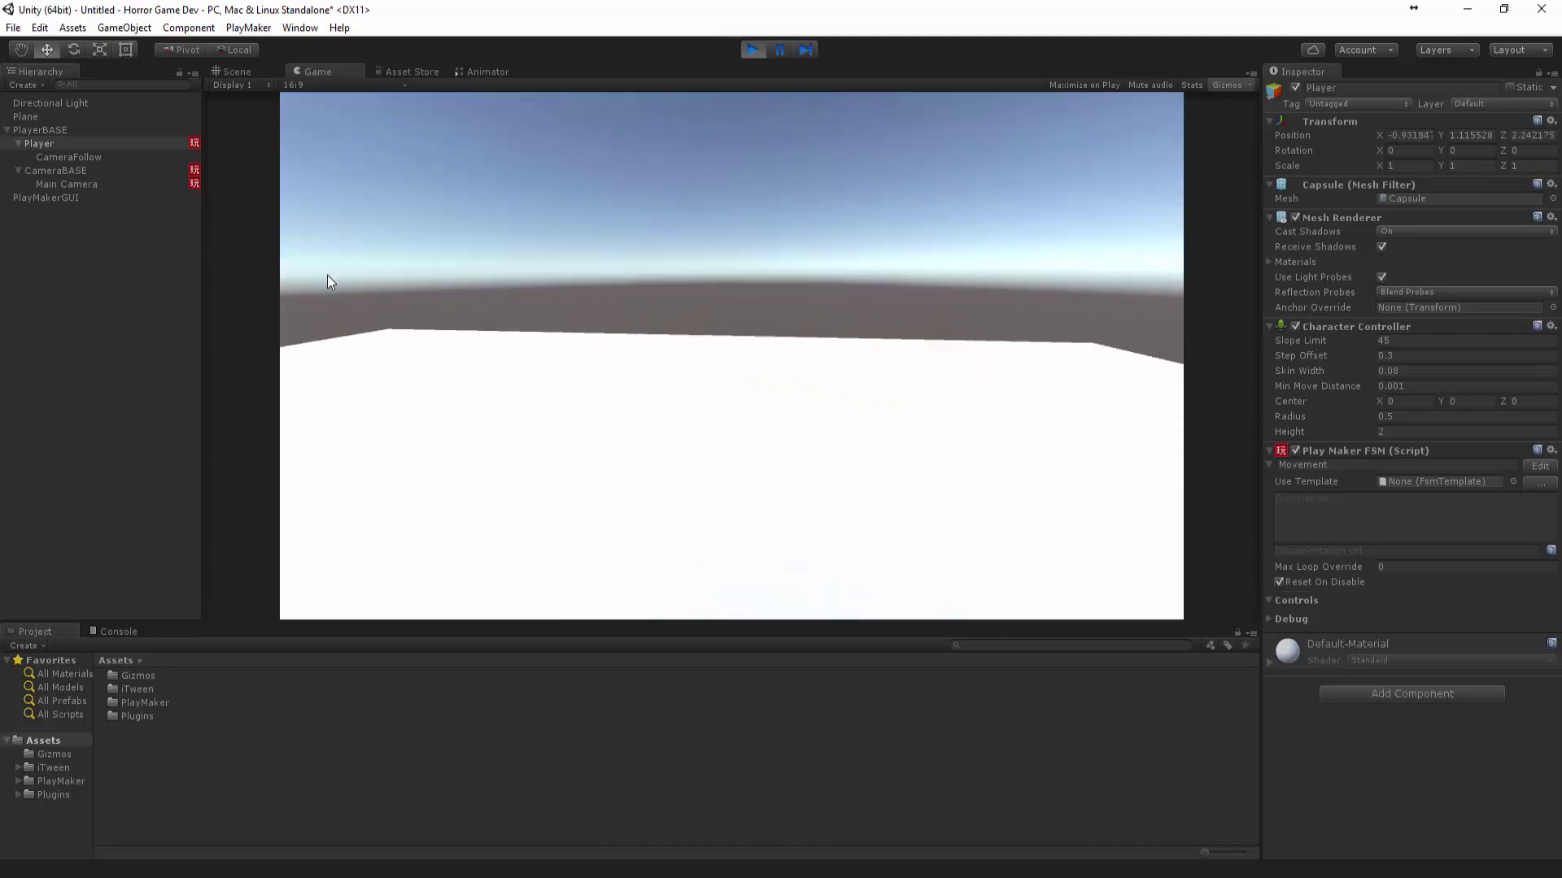
key(w)
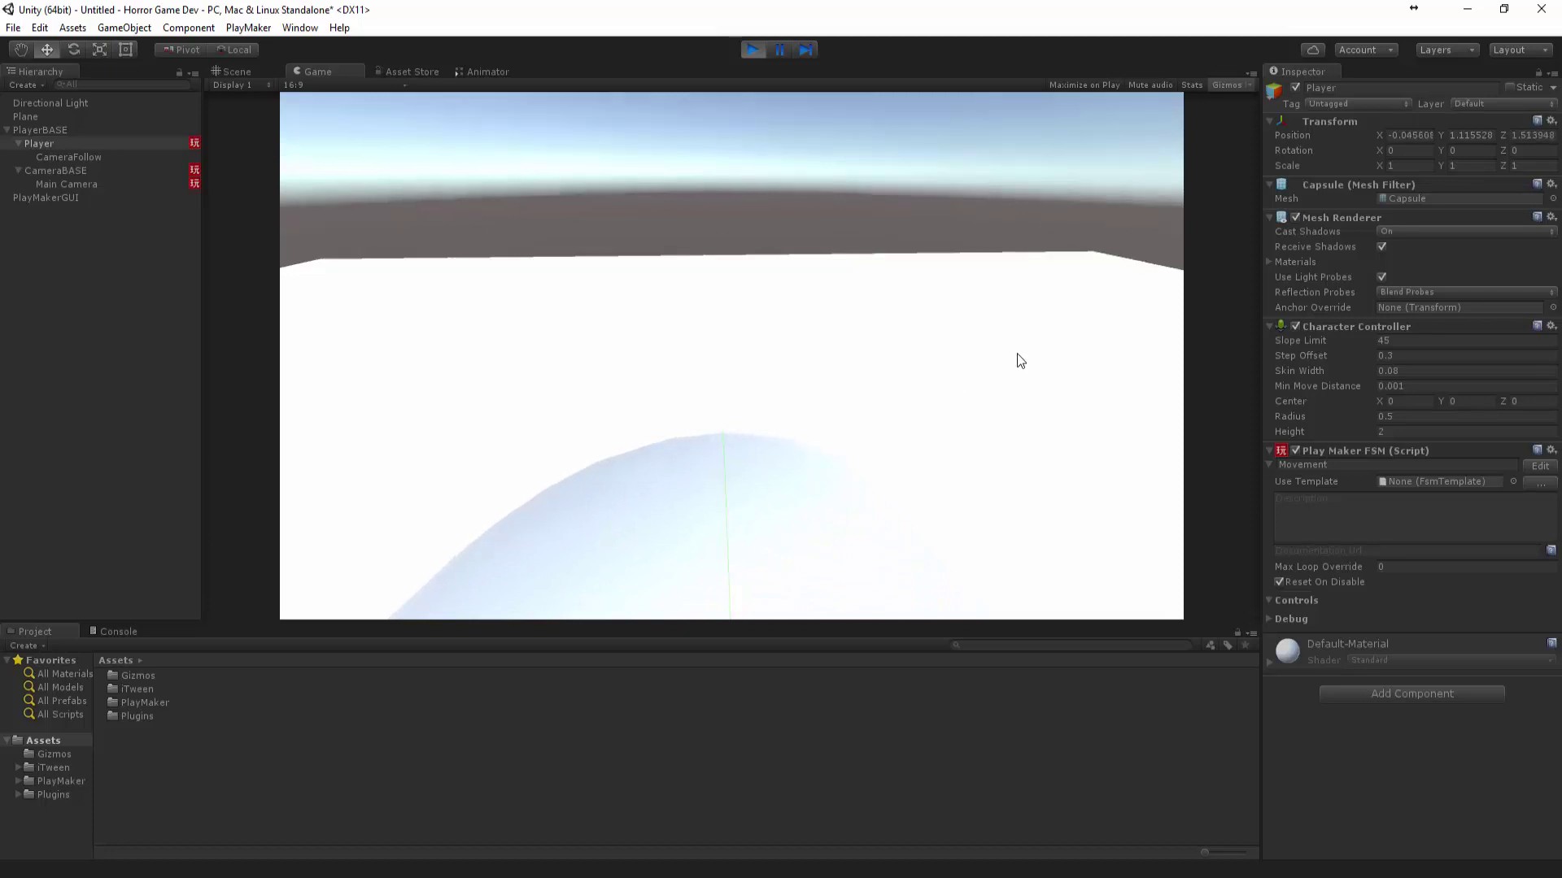
key(w)
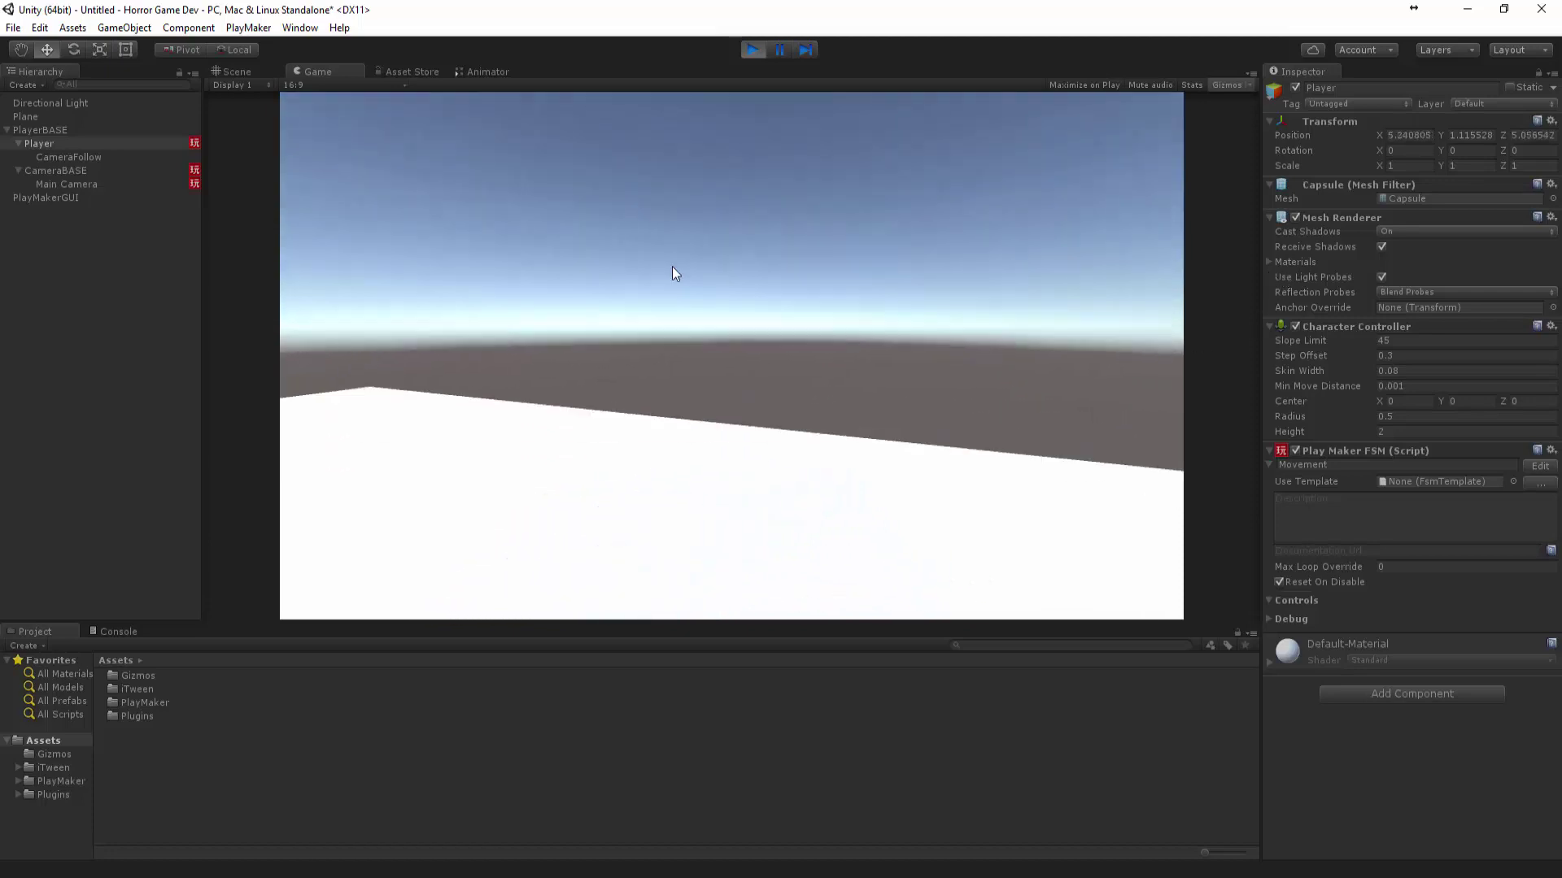
key(s)
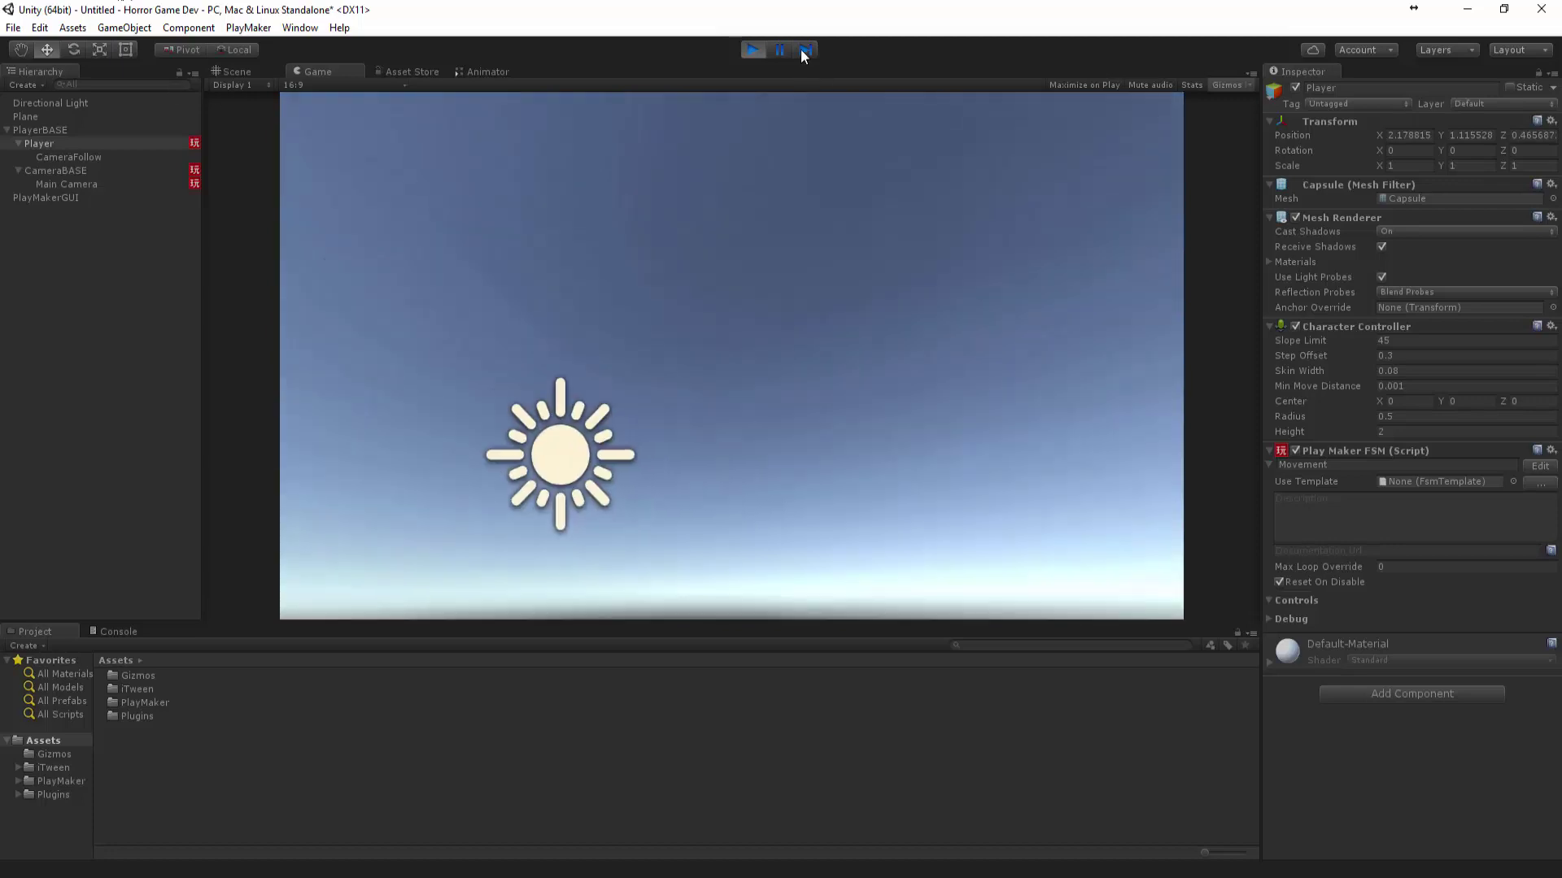
click(753, 50)
- Lower the Directional Light's intensity to about 0.36 and change its color to a muted blue-grey
click(527, 179)
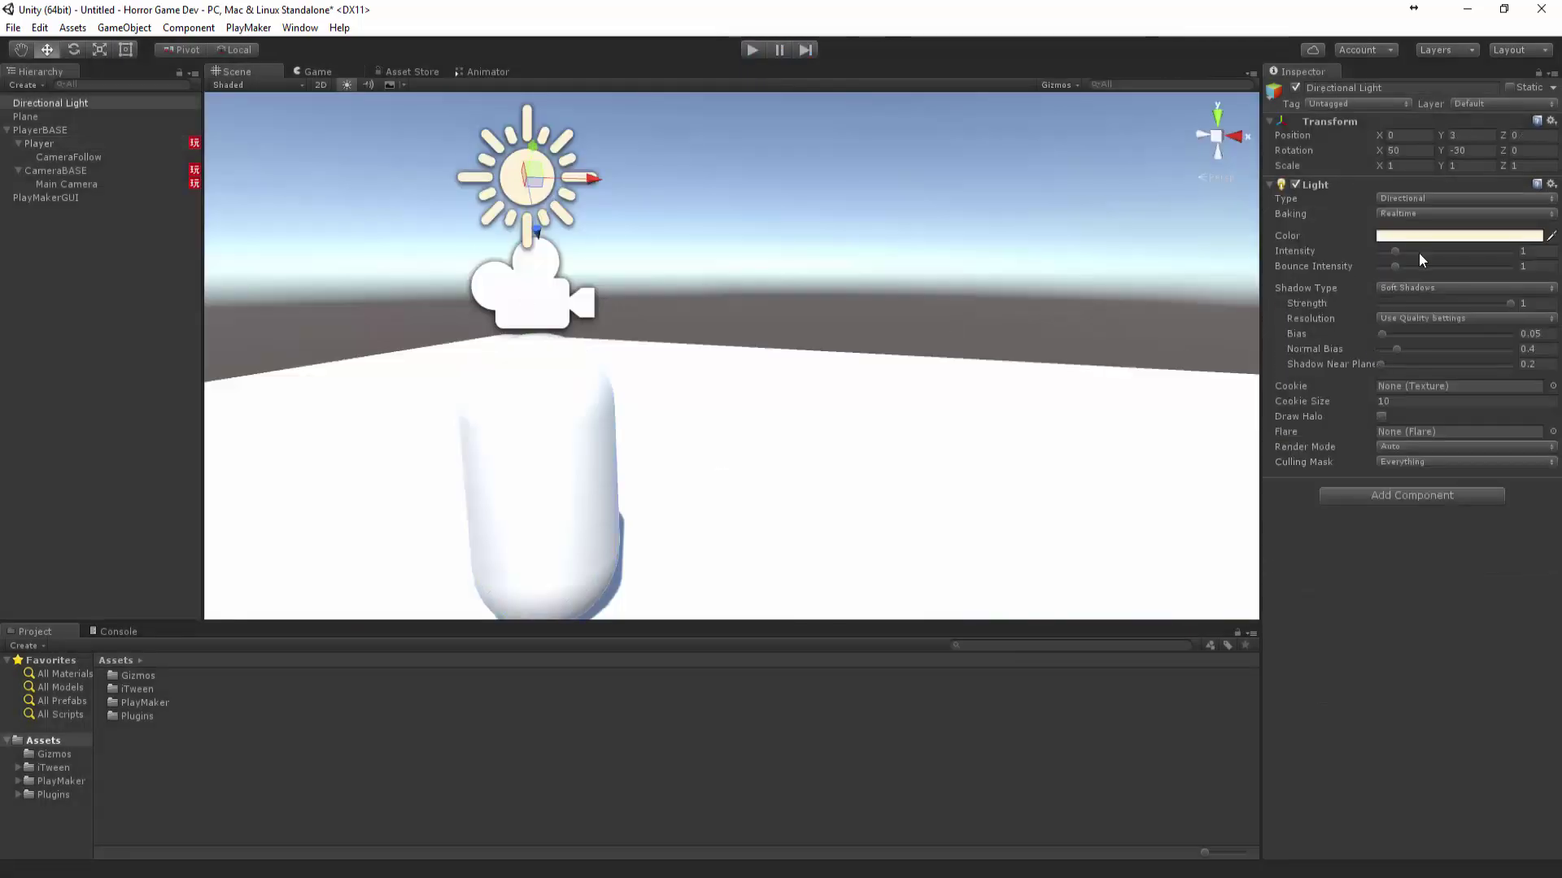
mouse_move(1393, 247)
mouse_down()
mouse_move(1383, 255)
mouse_move(1387, 242)
mouse_up()
click(1386, 235)
mouse_move(148, 431)
mouse_down()
mouse_move(76, 444)
mouse_move(78, 429)
mouse_up()
click(202, 394)
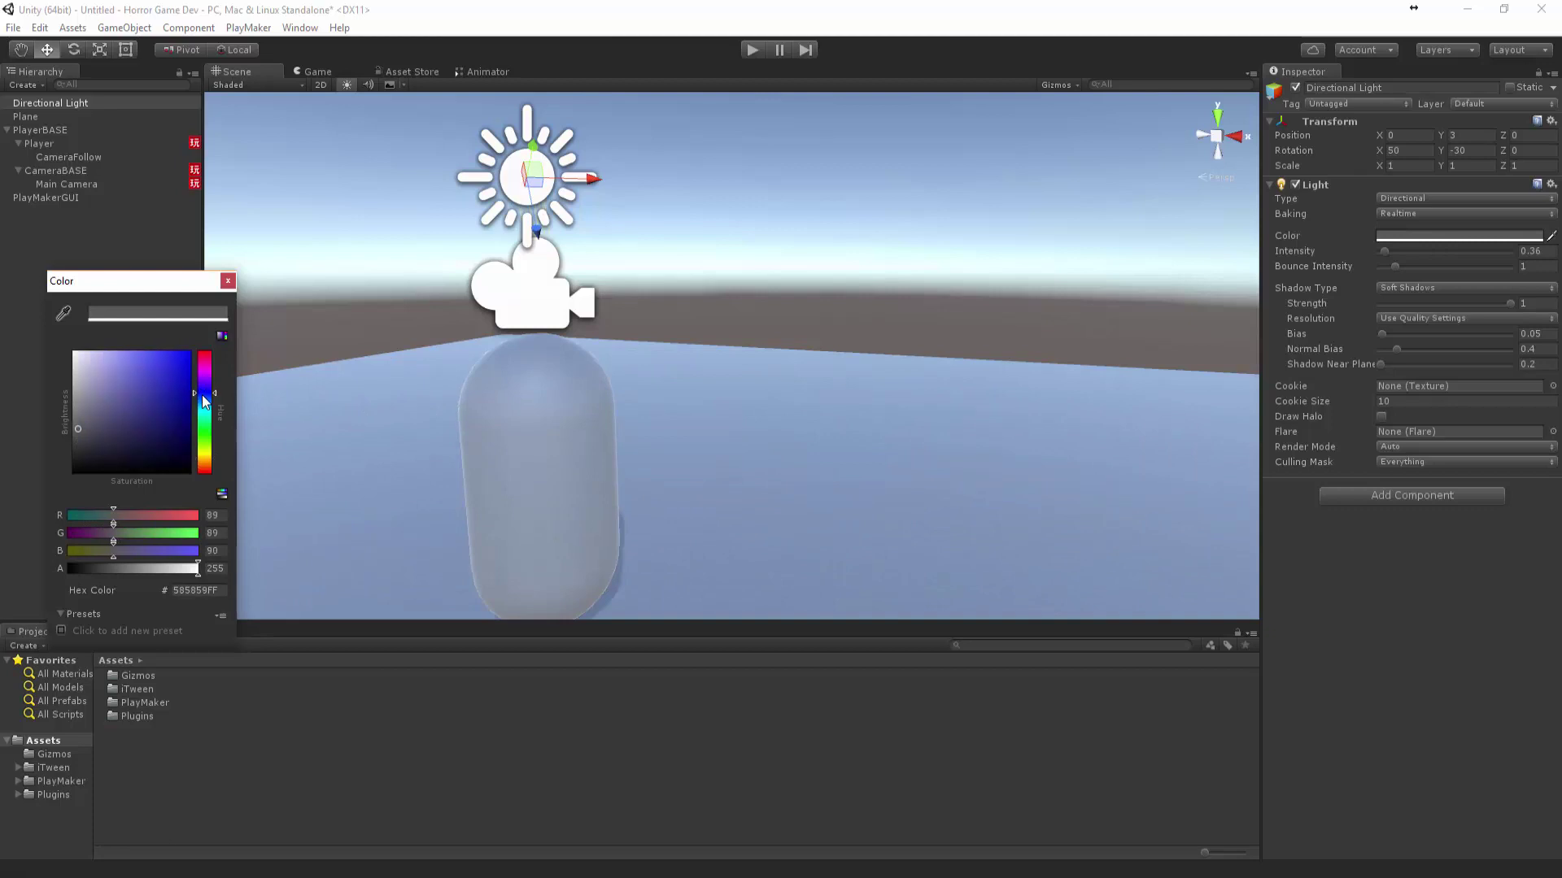
click(92, 415)
drag(91, 413, 86, 411)
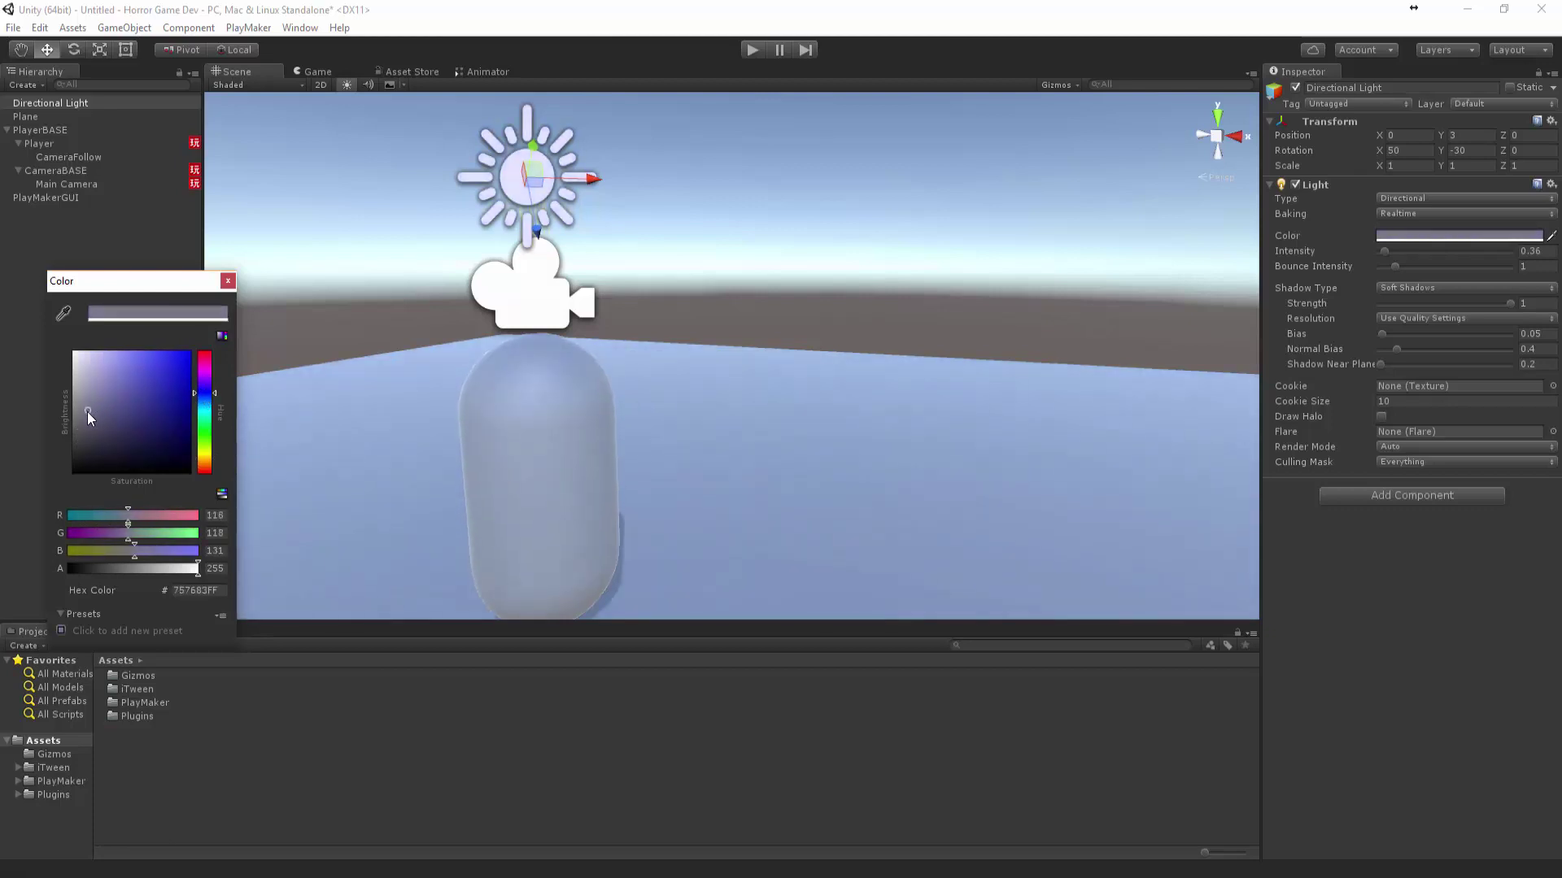
click(228, 280)
- Deselect the light and examine the dimmed lighting on the Player and plane from several angles
click(885, 258)
scroll(857, 270, down, 5)
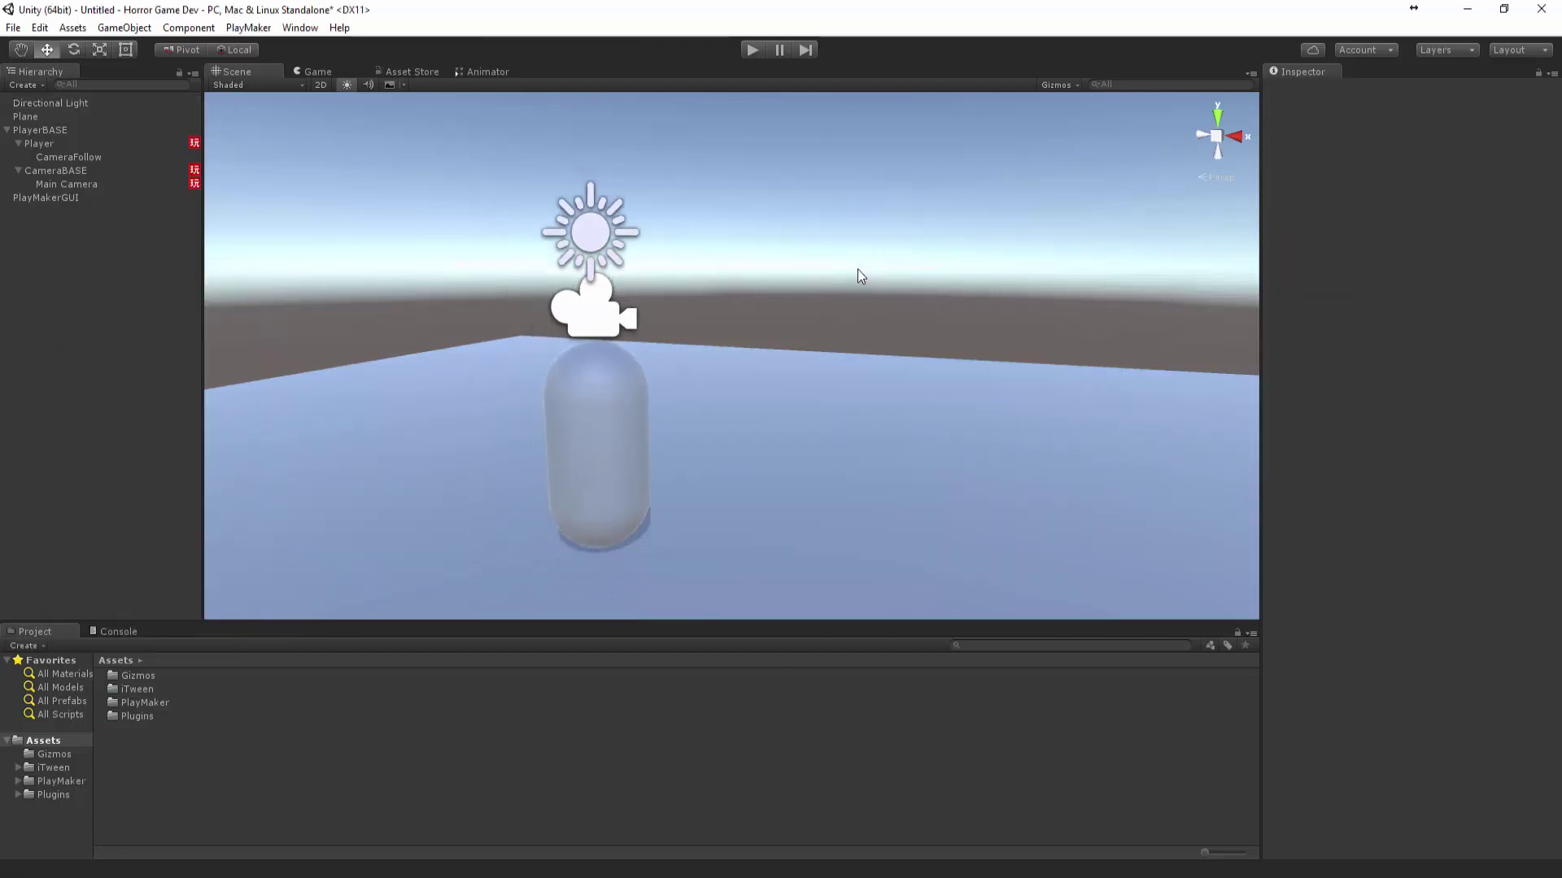
alt+drag(776, 436, 104, 493)
scroll(627, 393, up, 5)
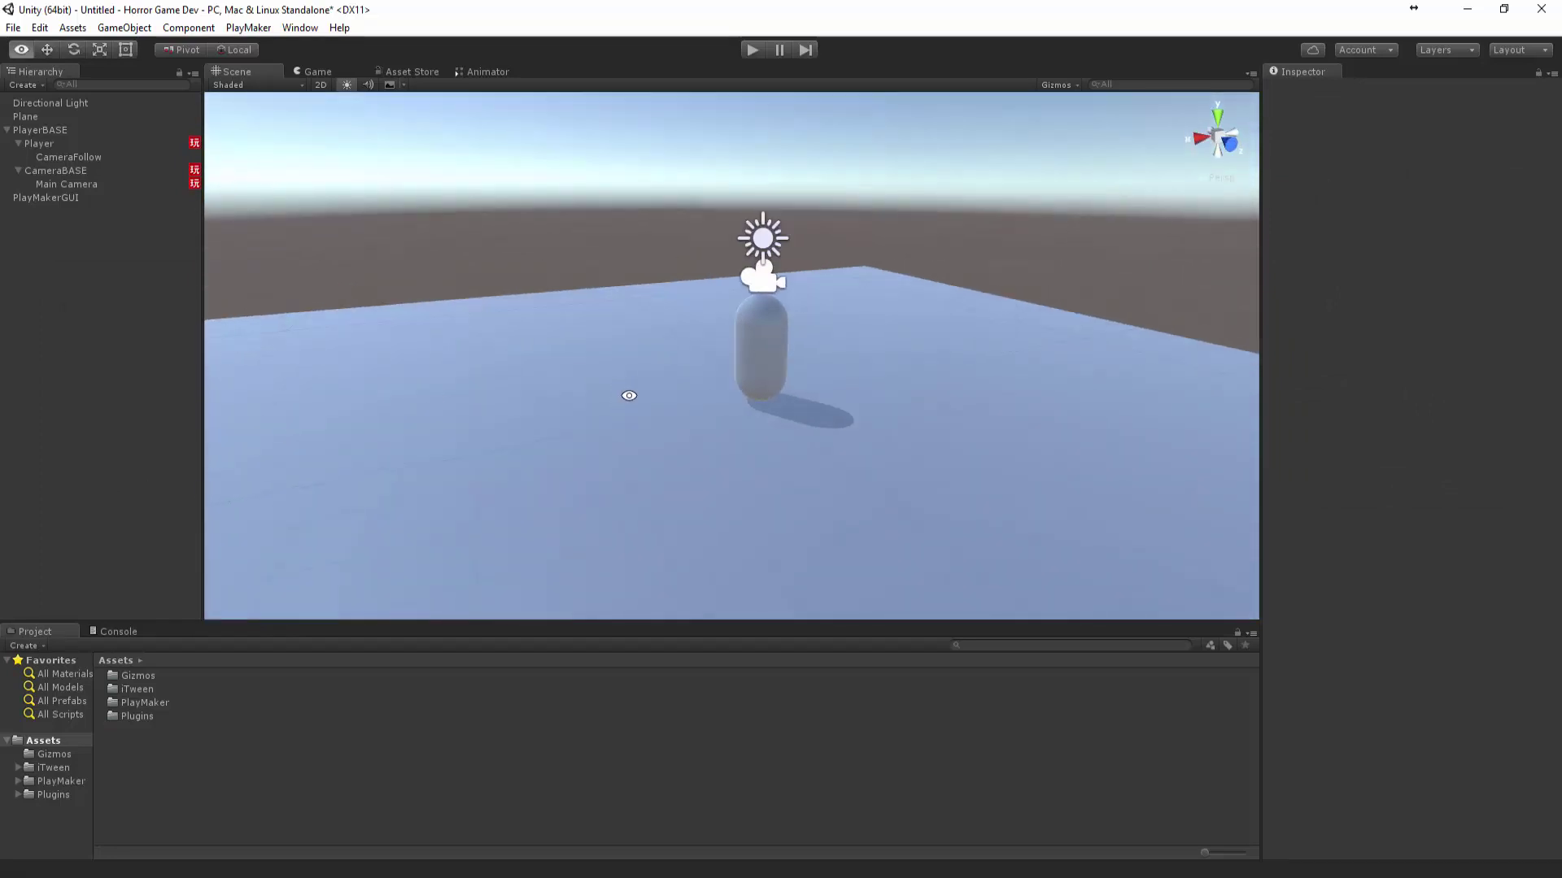
alt+drag(878, 394, 928, 343)
scroll(919, 348, up, 2)
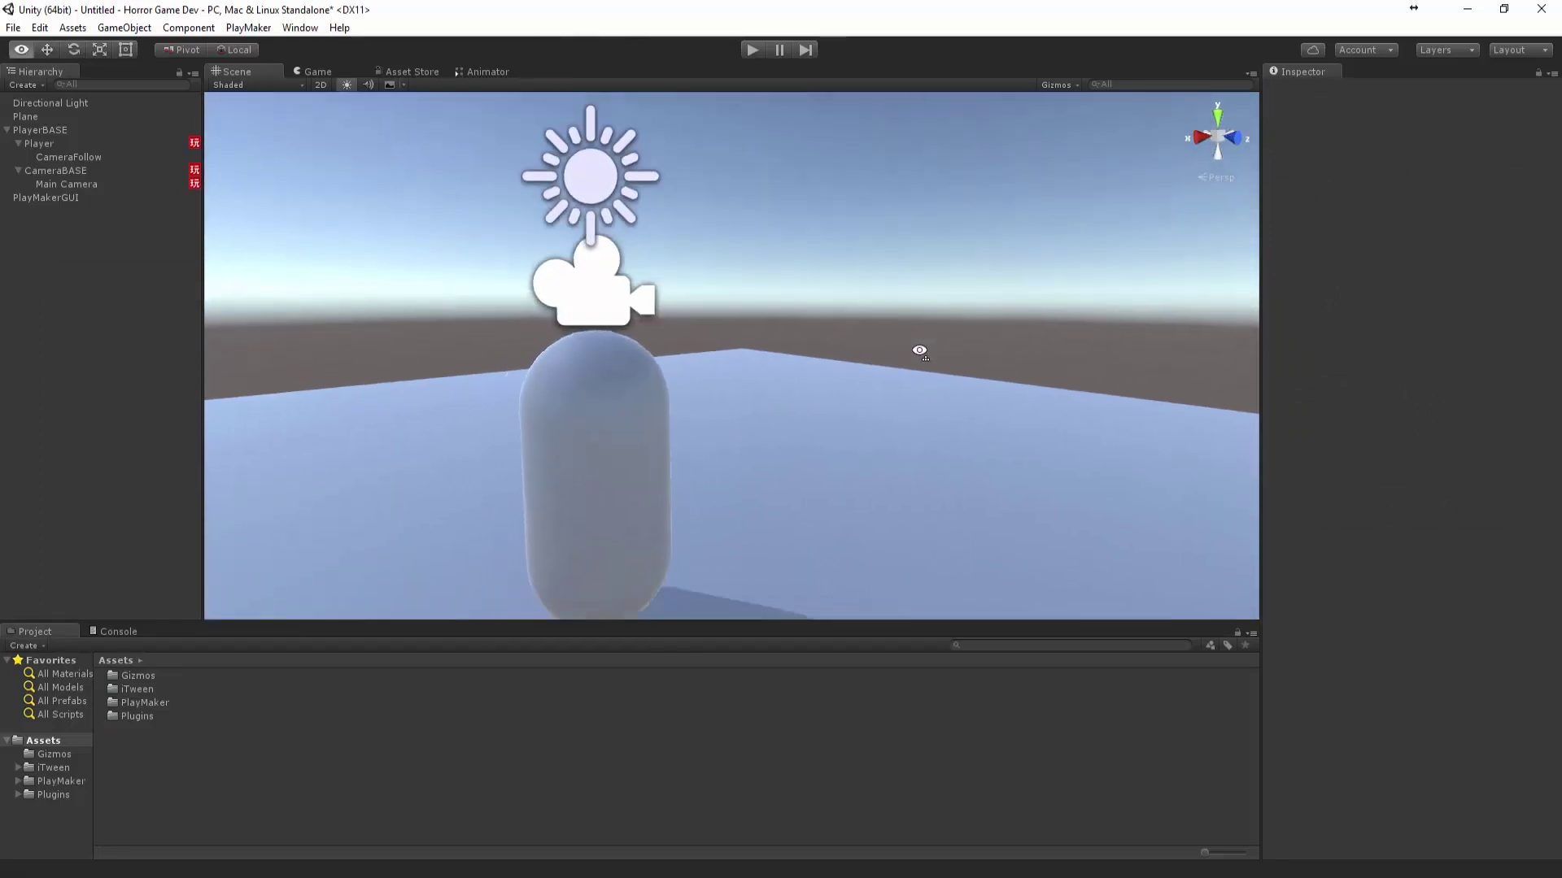
scroll(917, 349, down, 3)
- Assign the black FrameDebuggerRenderTargetDisplay material as the skybox in the scene's Lighting settings
click(300, 27)
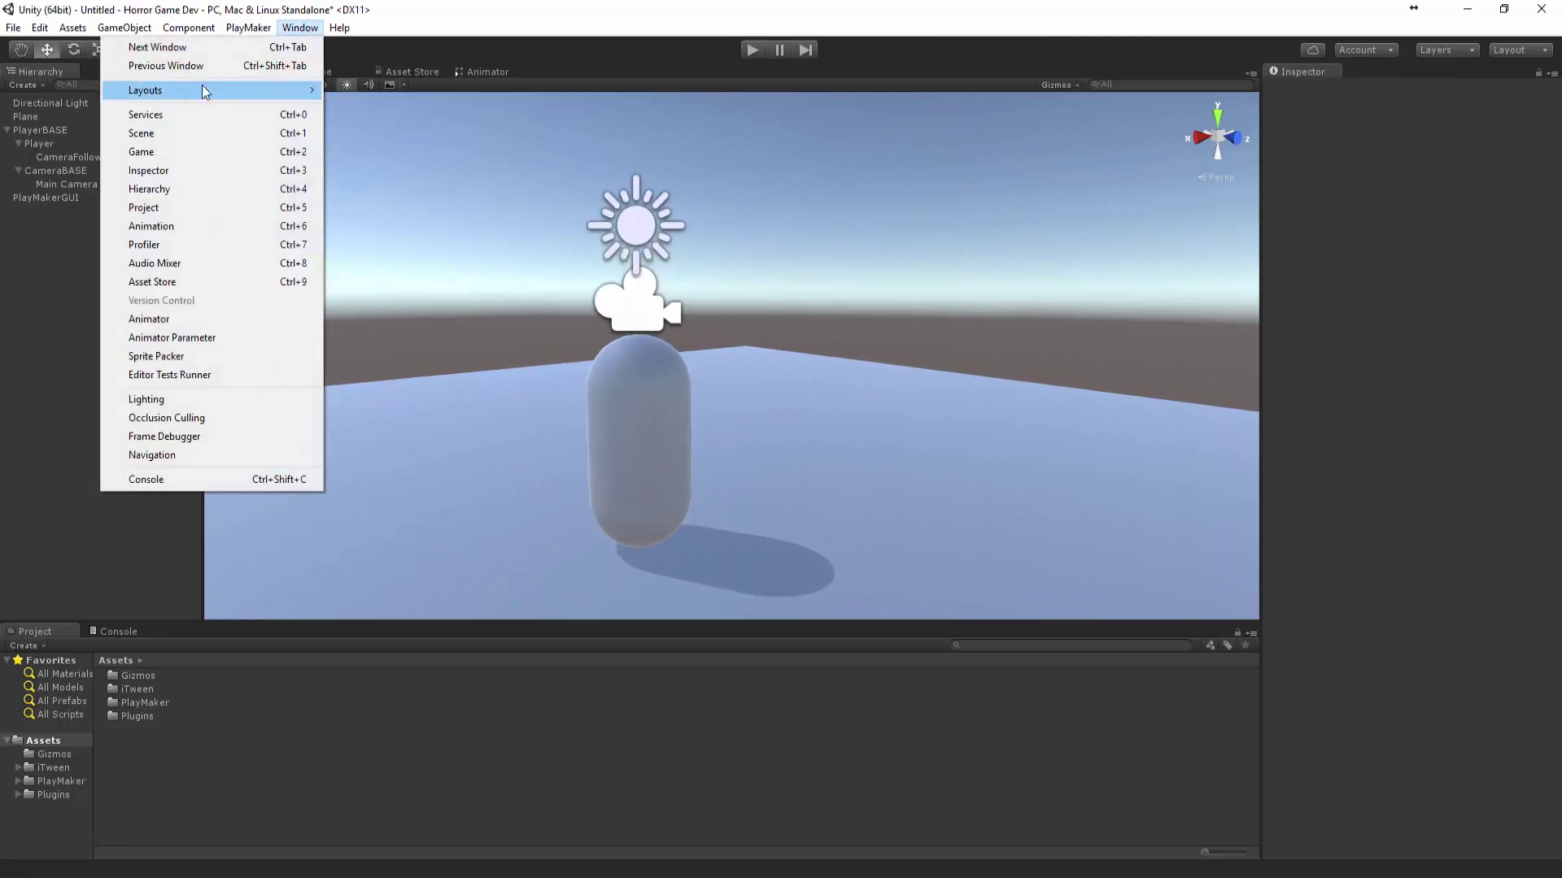
click(485, 166)
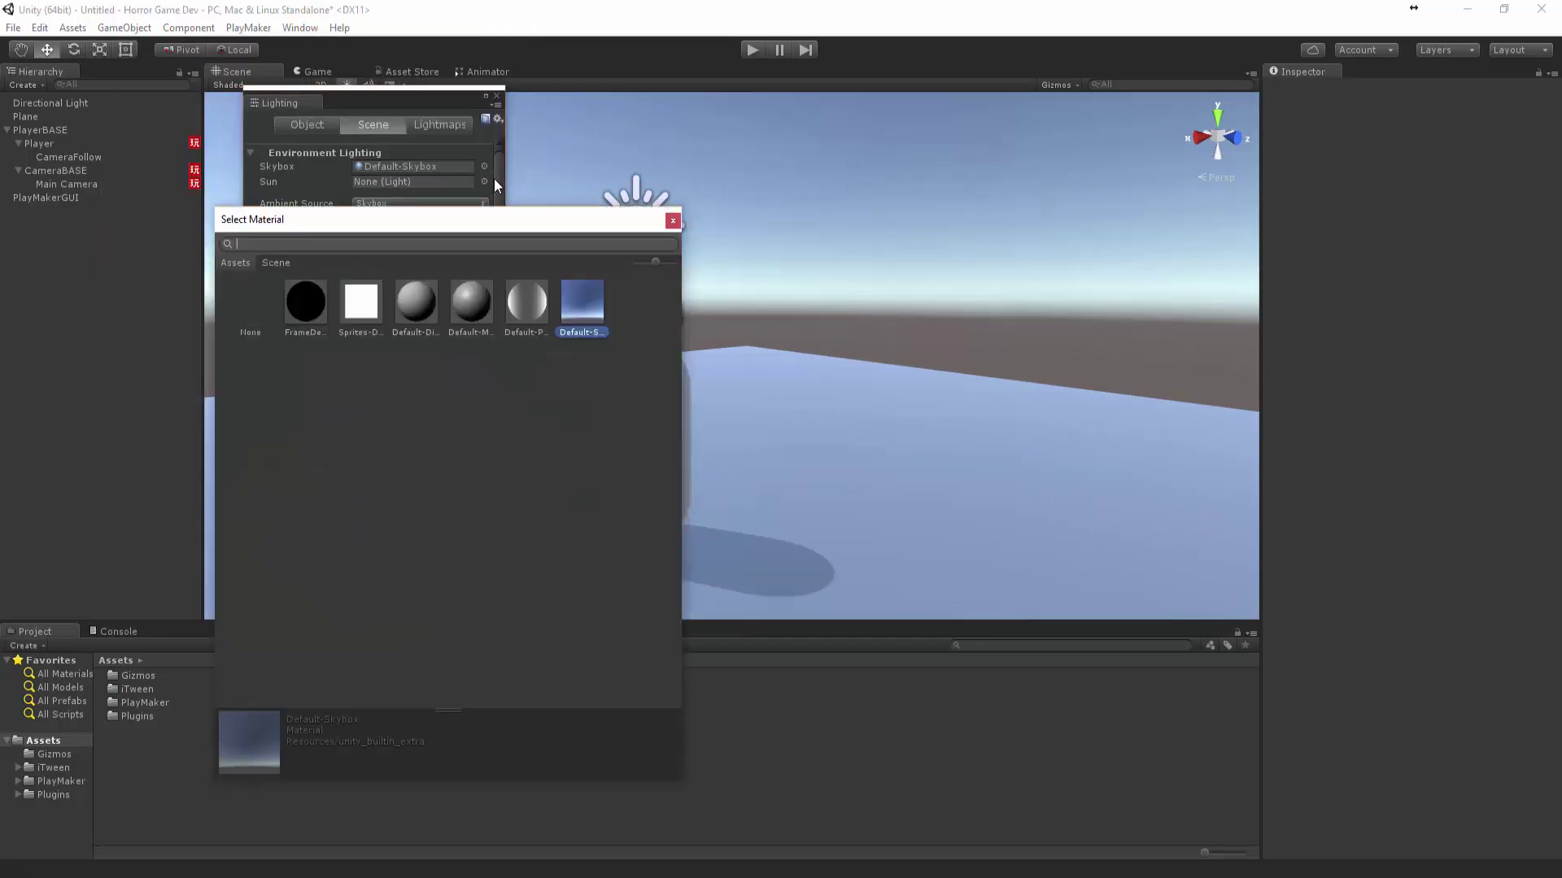
click(291, 307)
drag(386, 228, 1094, 312)
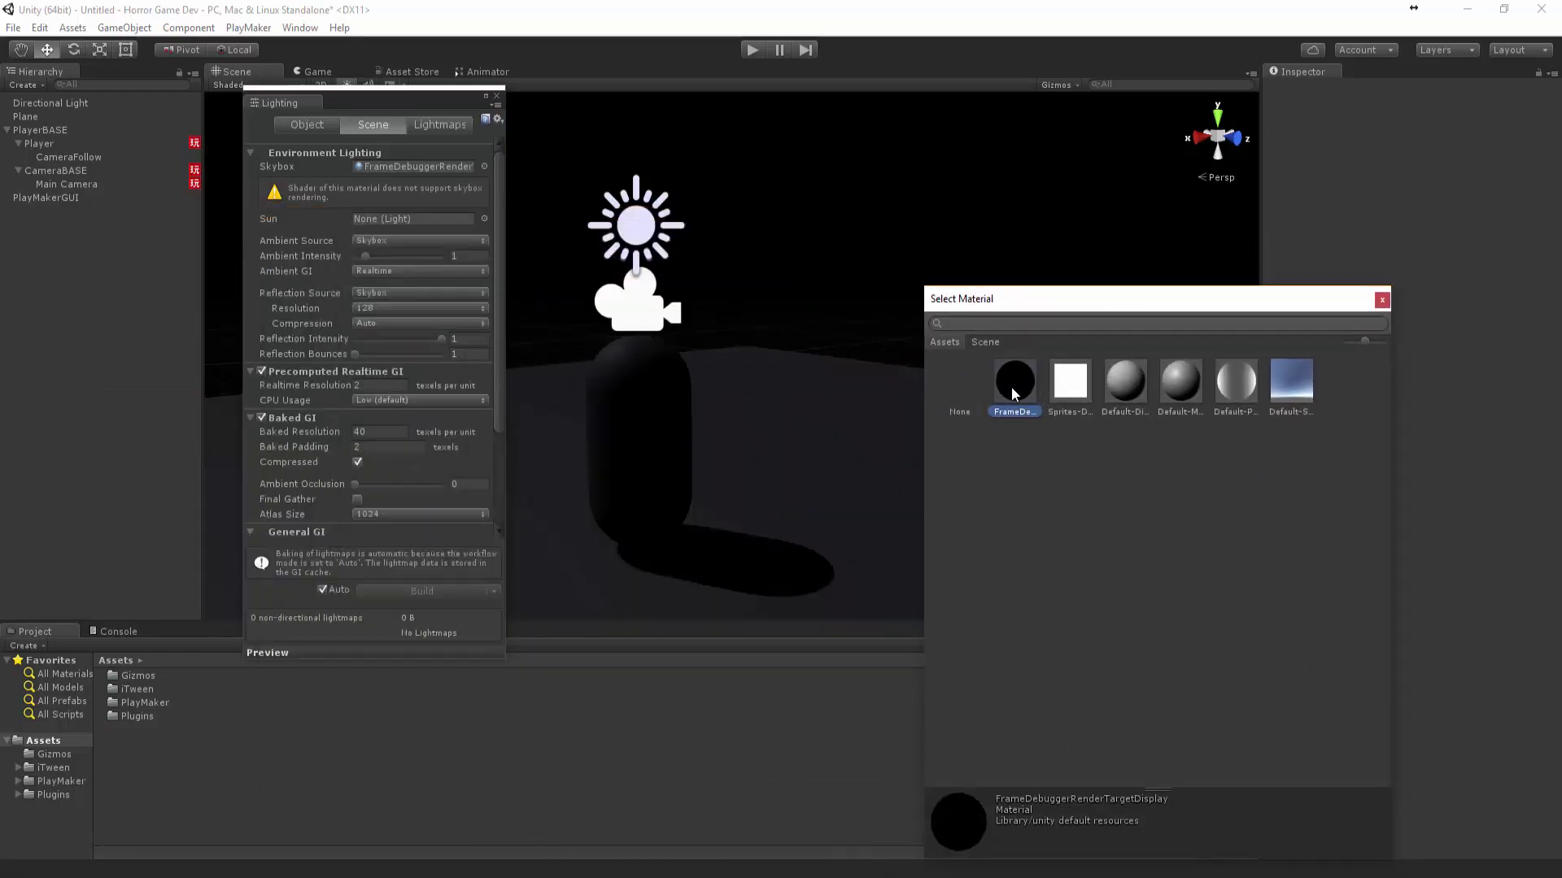